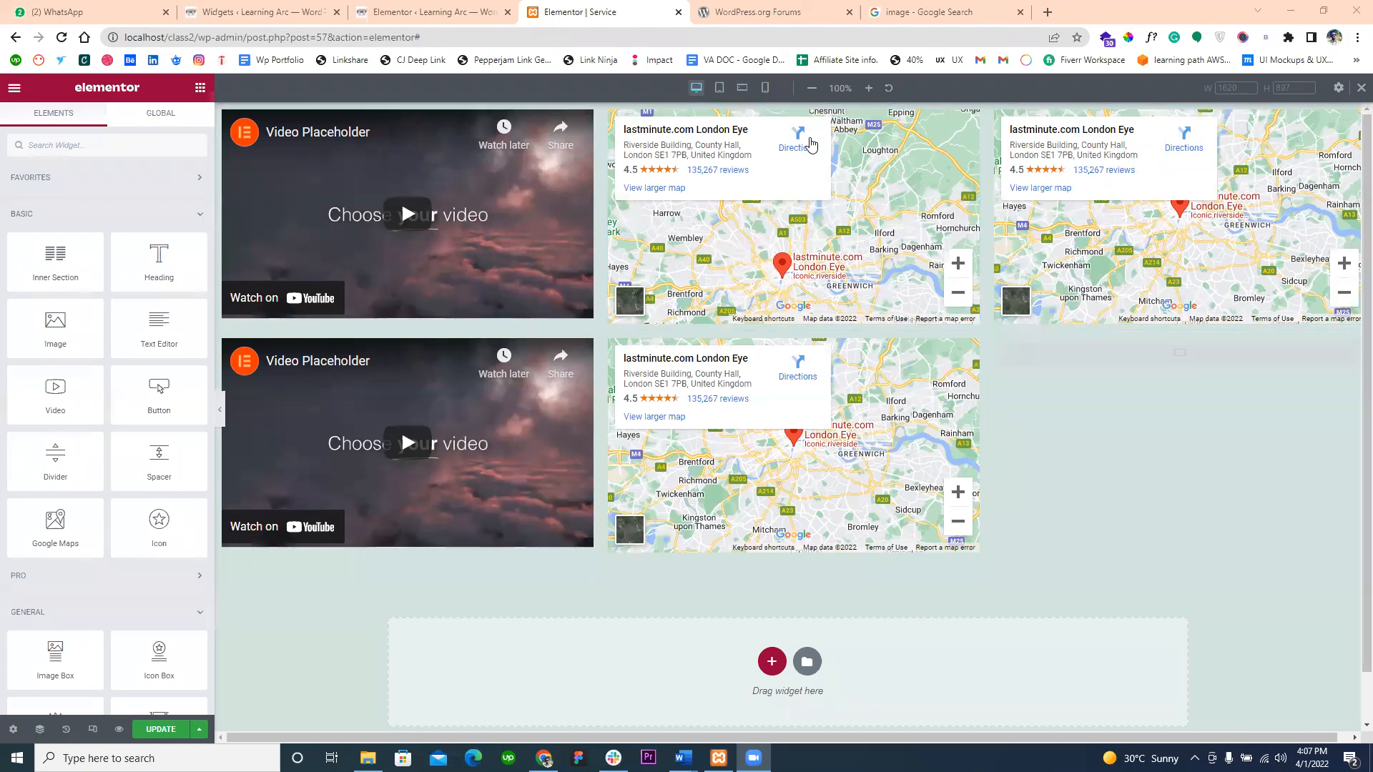
- Create a new WordPress page titled "Service 1" and publish it
click(472, 10)
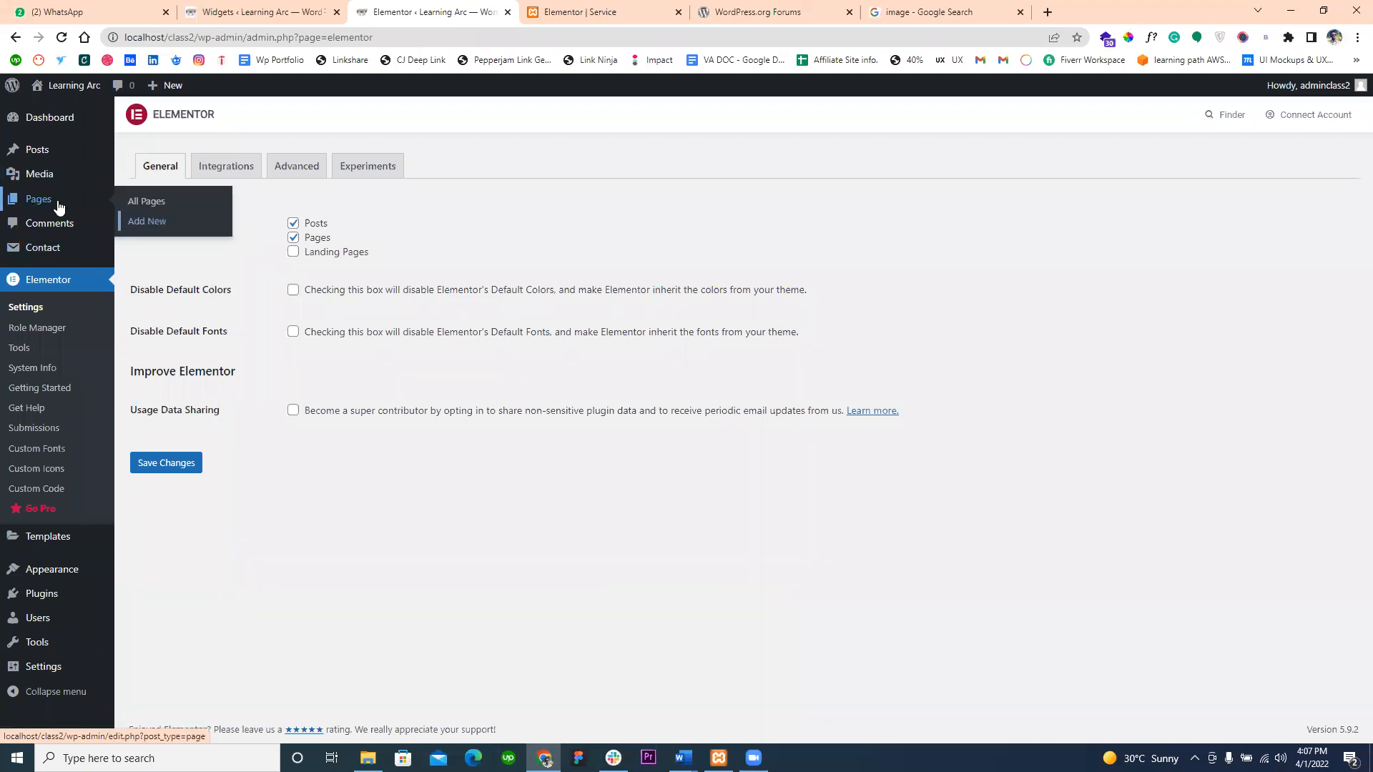
middle_click(136, 220)
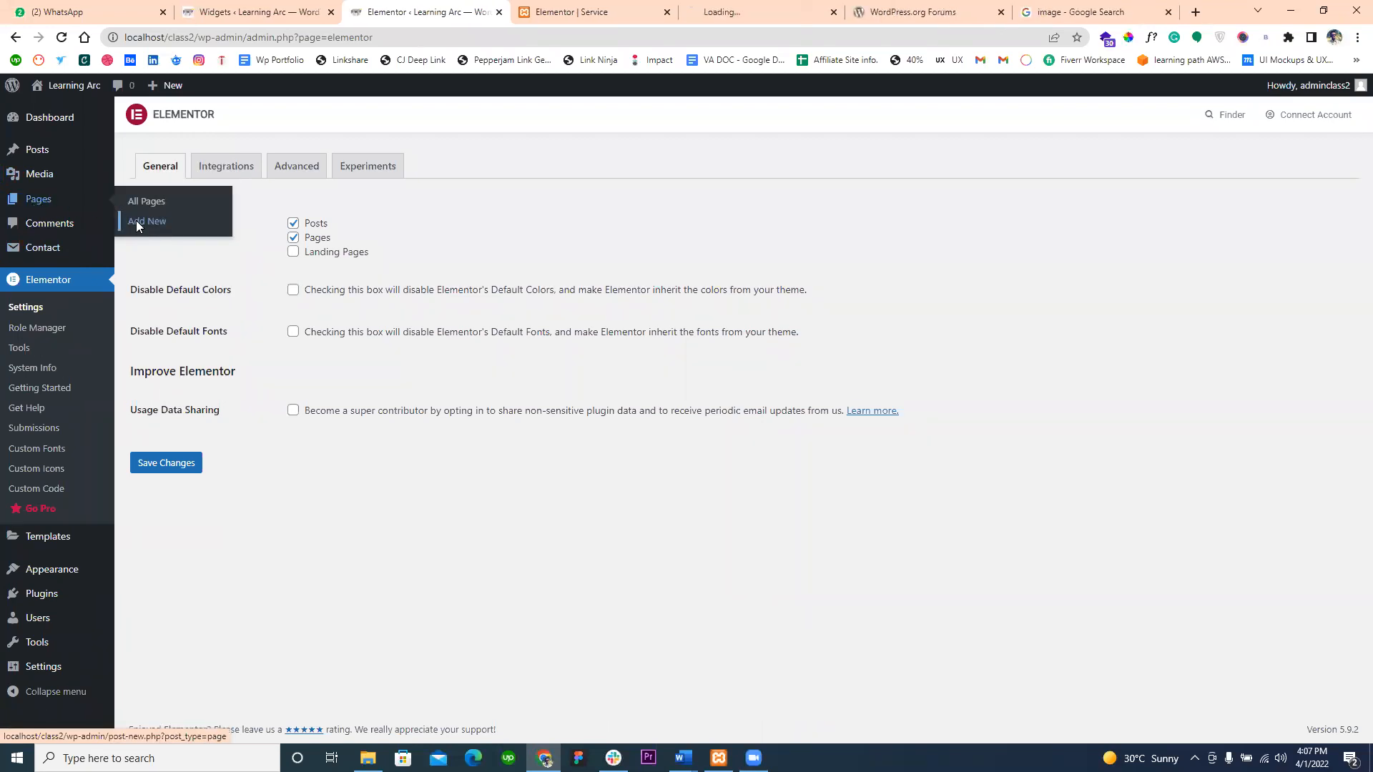
click(607, 9)
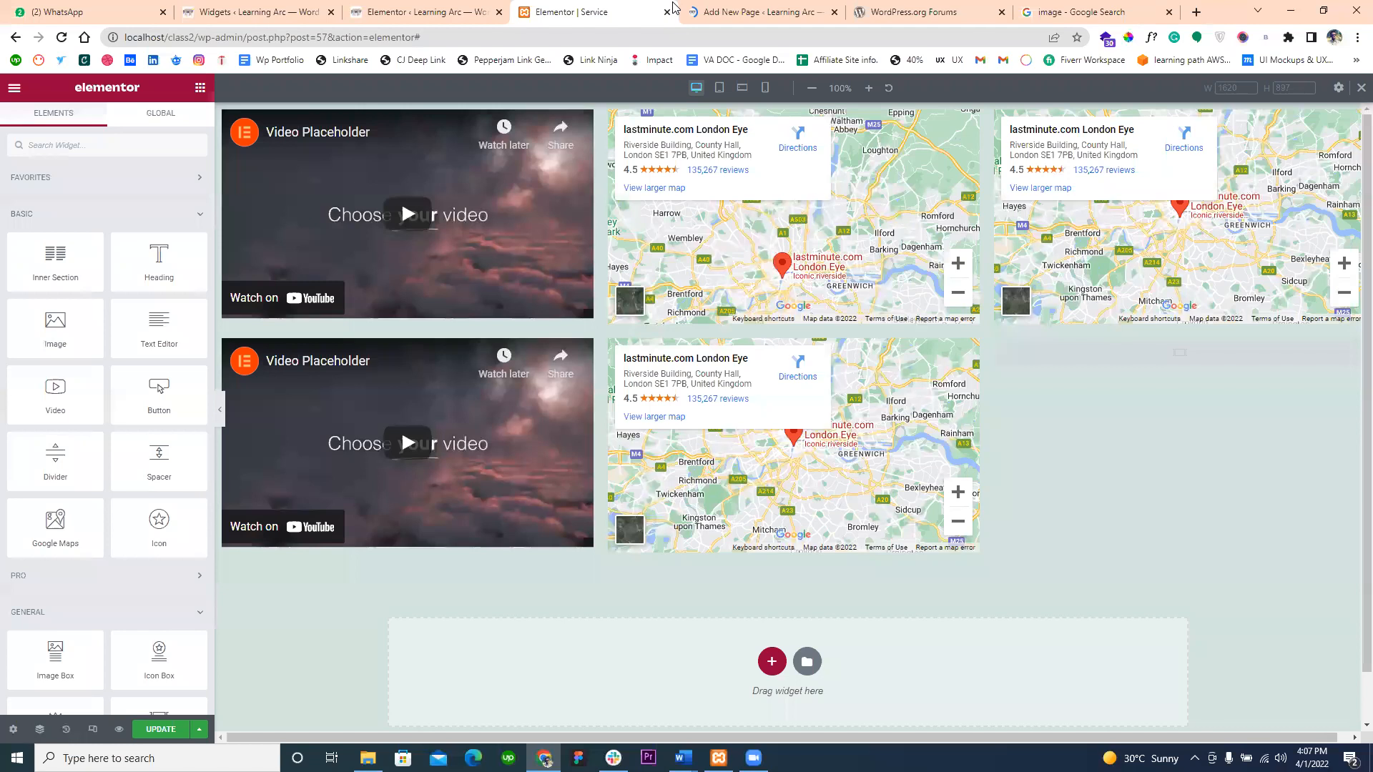
click(728, 10)
text(S)
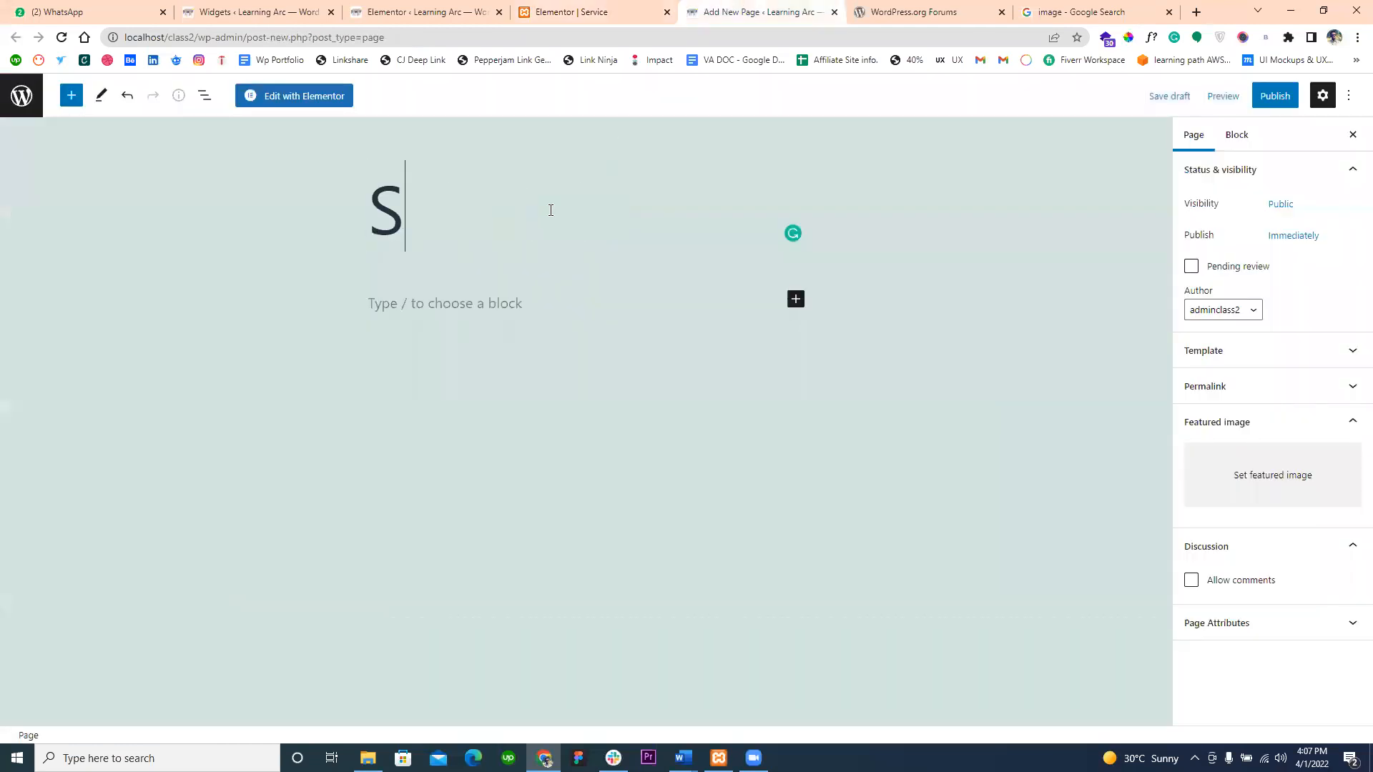
text(ervice 1)
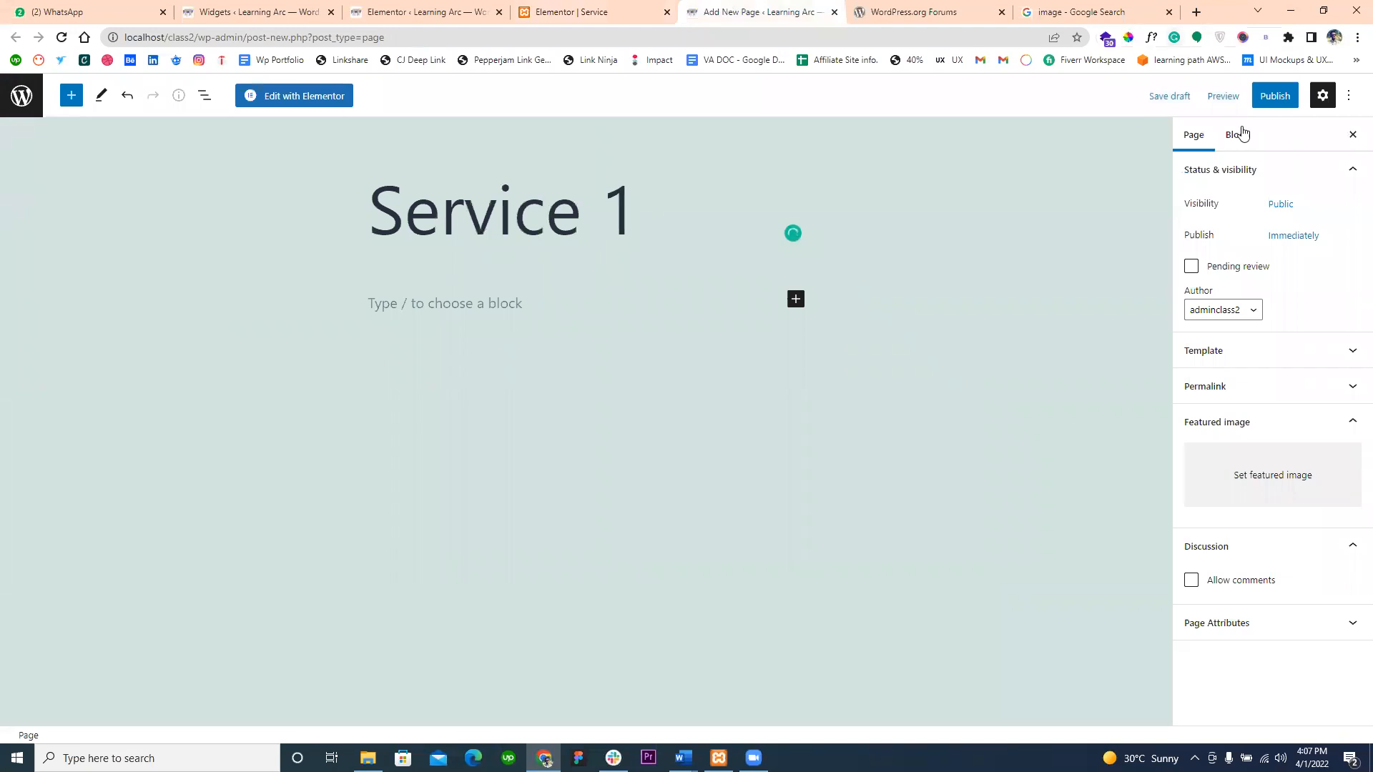
click(1261, 101)
click(1261, 98)
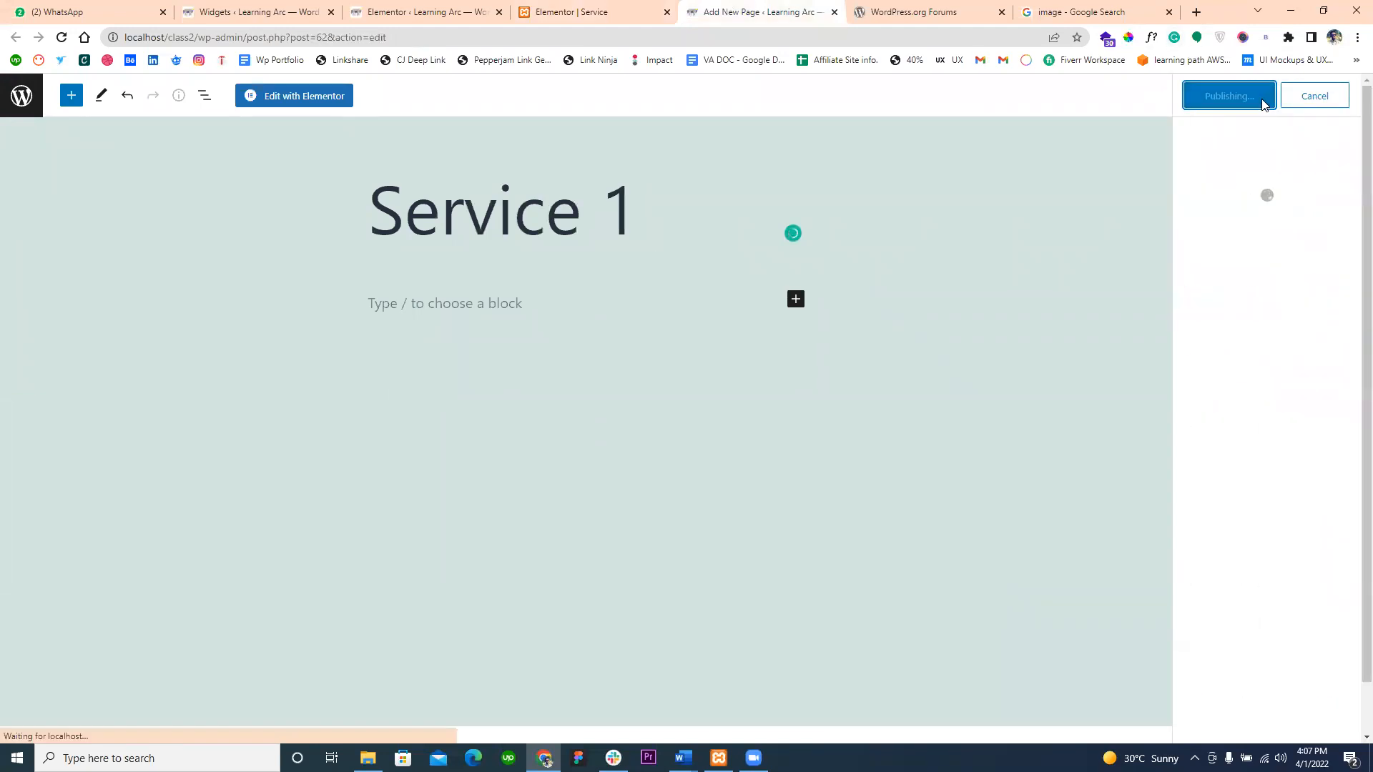
- Open the Service 1 page in Elementor and set its page layout to Elementor Canvas
click(315, 100)
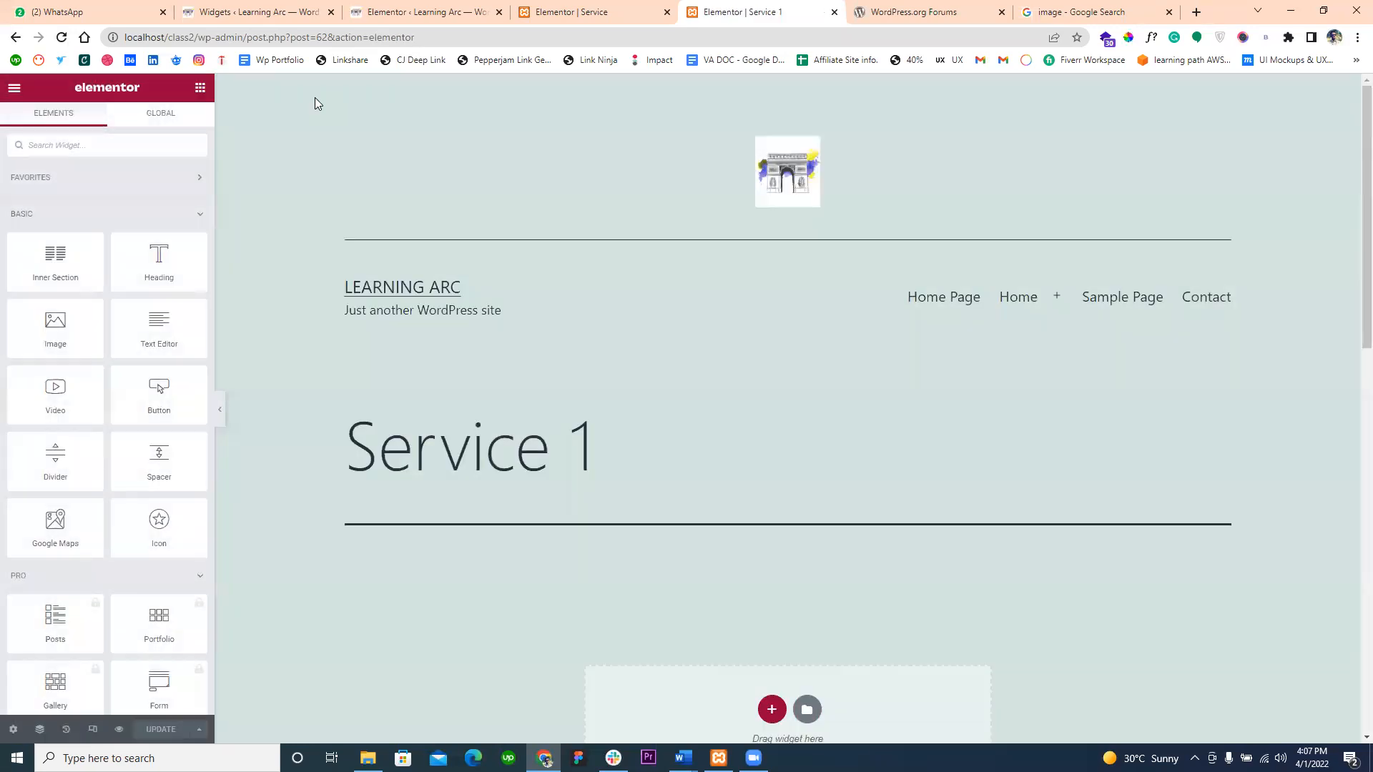
click(13, 730)
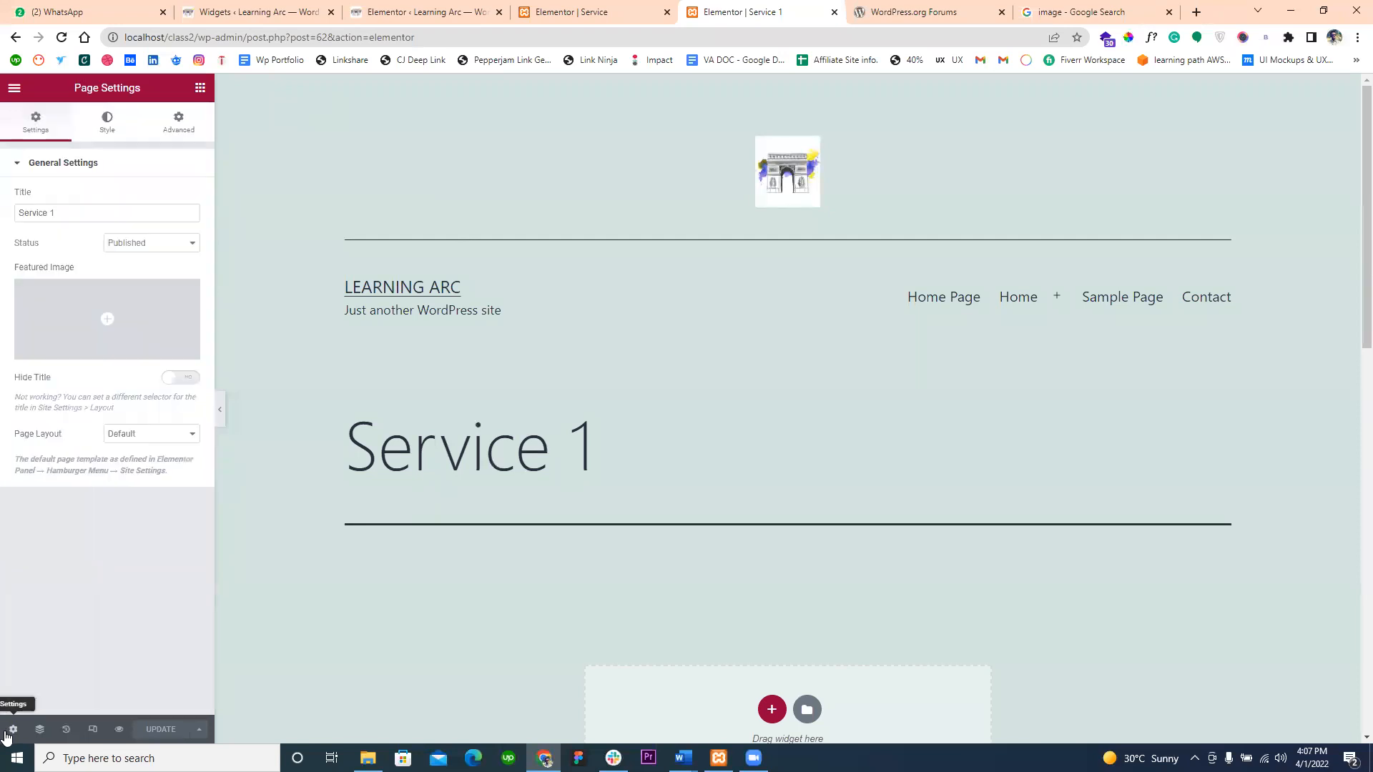
click(138, 436)
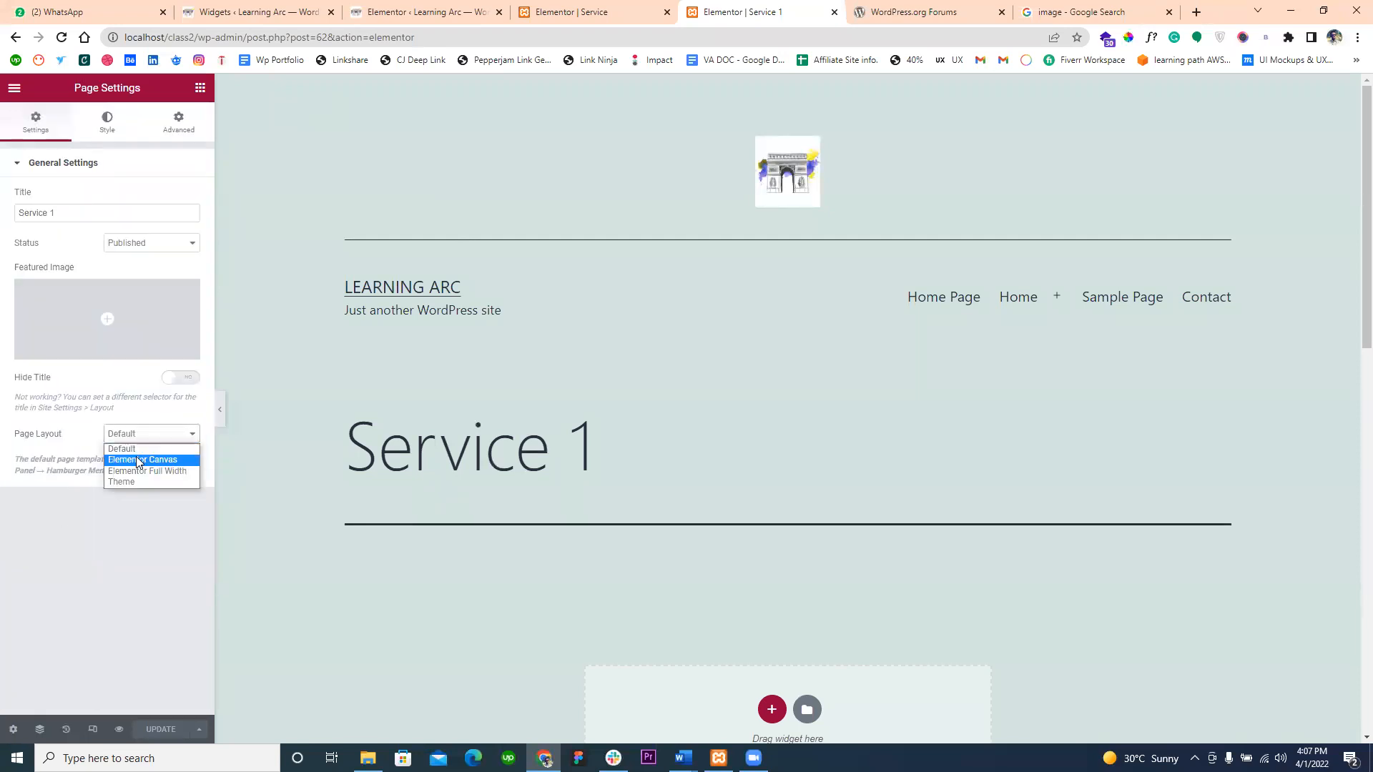
click(138, 458)
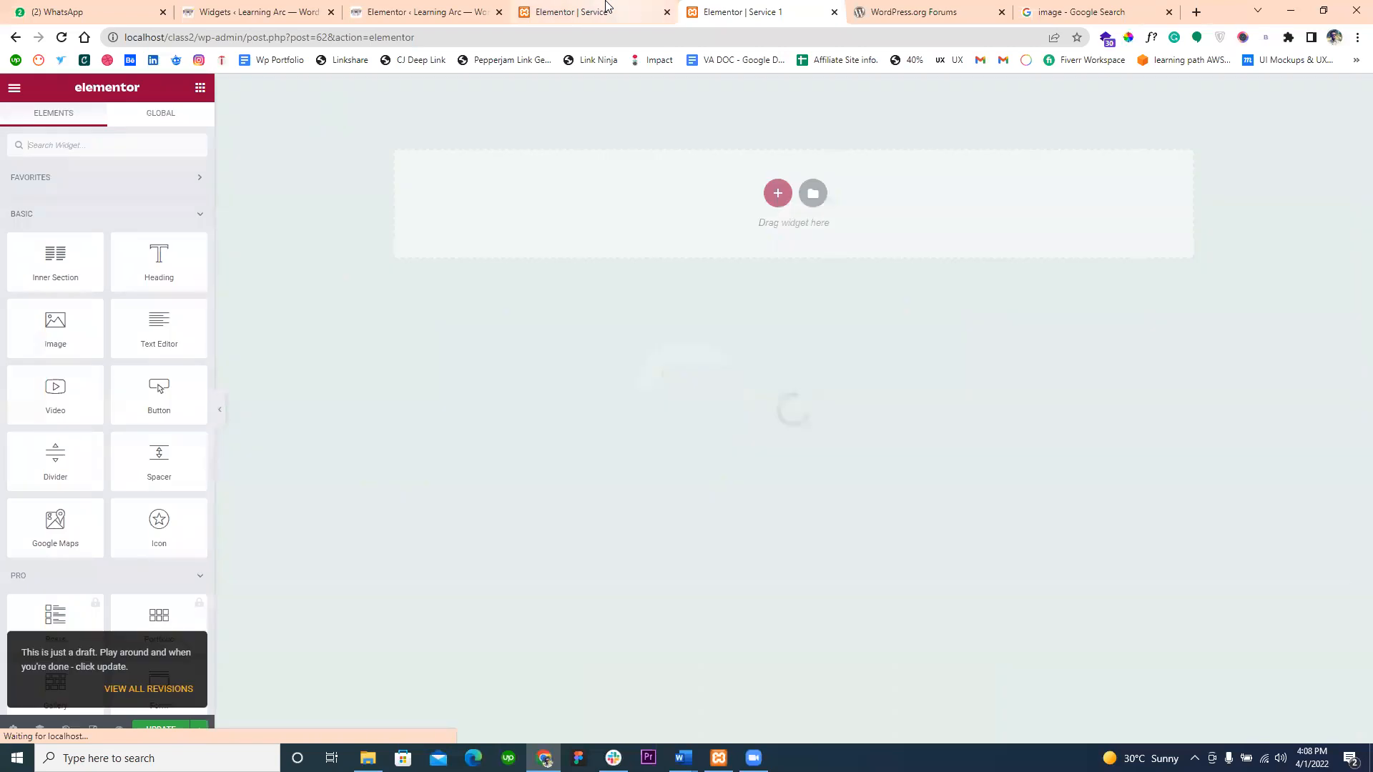
- Copy the upper video-and-maps section from the Service page and paste it into the empty Service 1 page
click(606, 10)
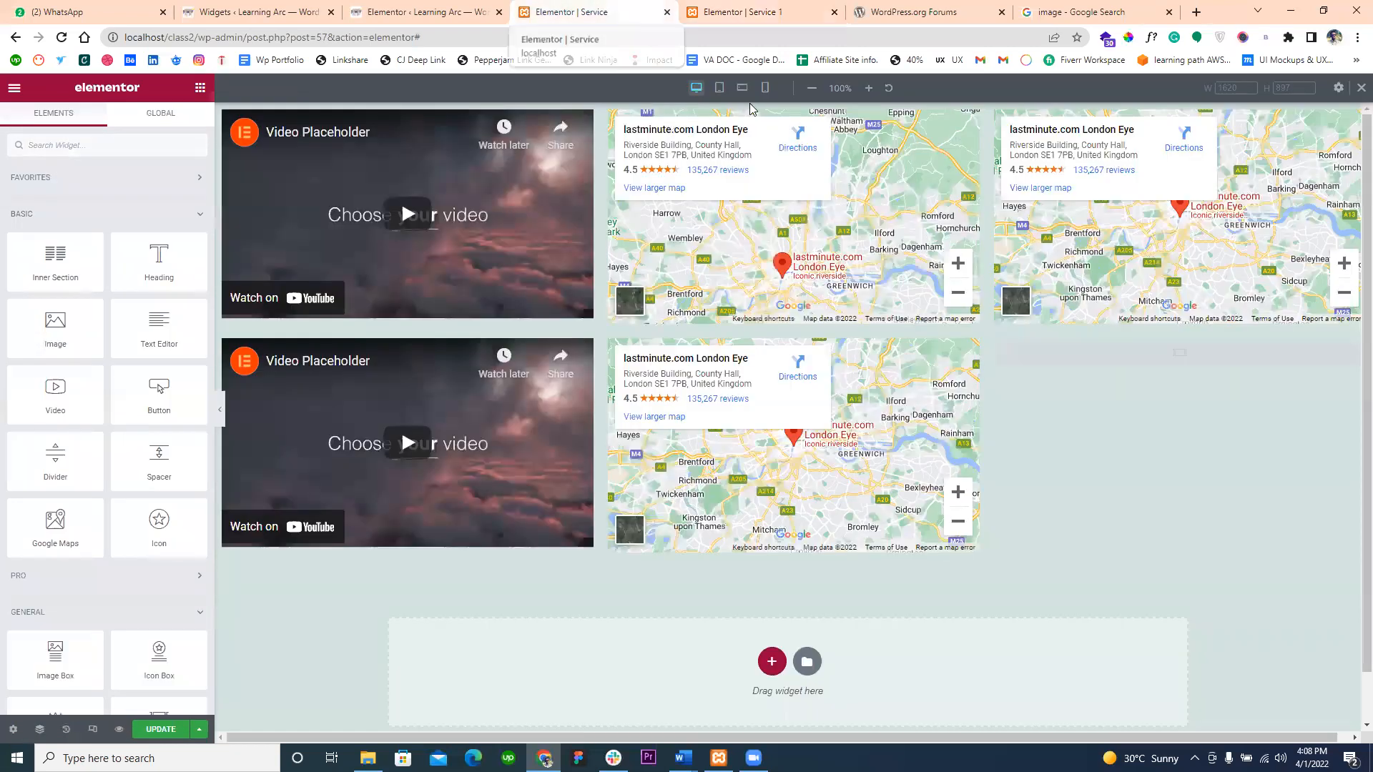
right_click(793, 112)
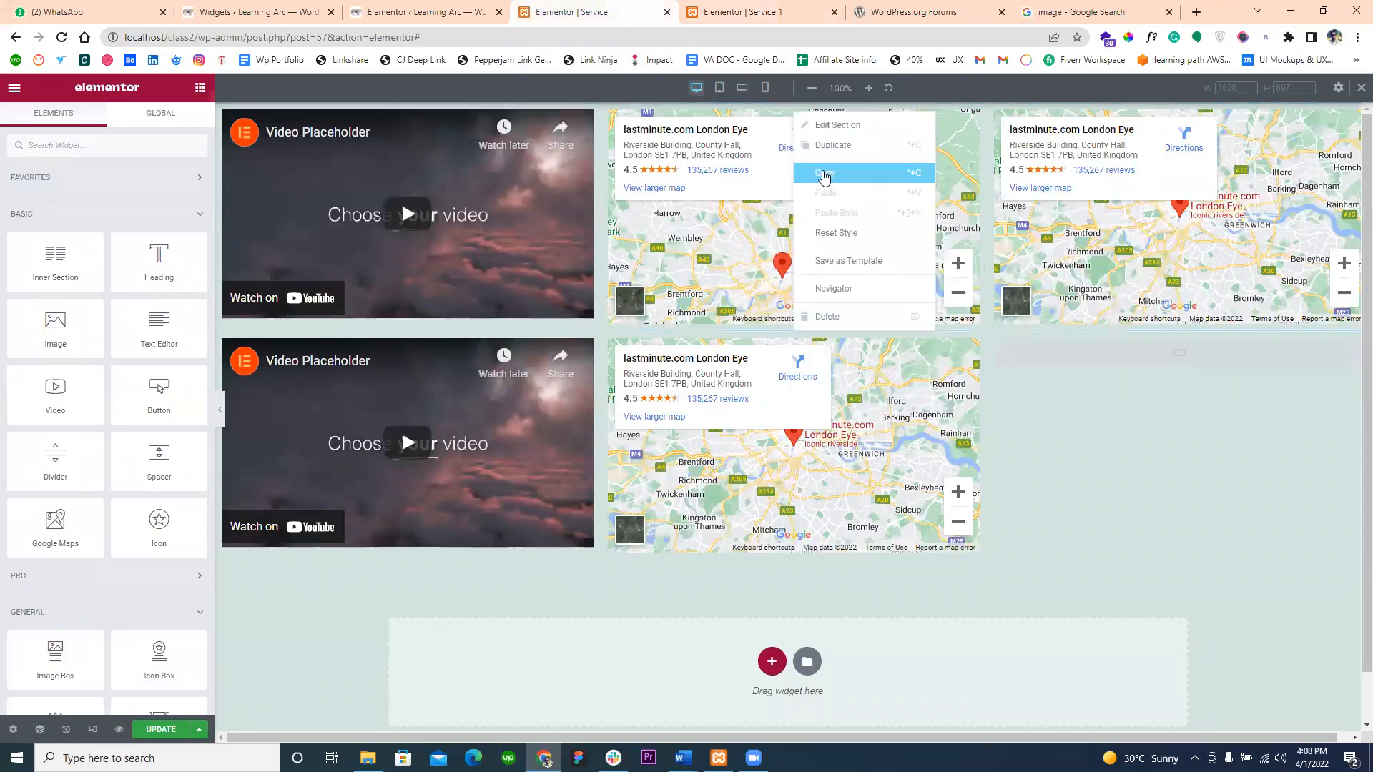
click(820, 172)
click(714, 8)
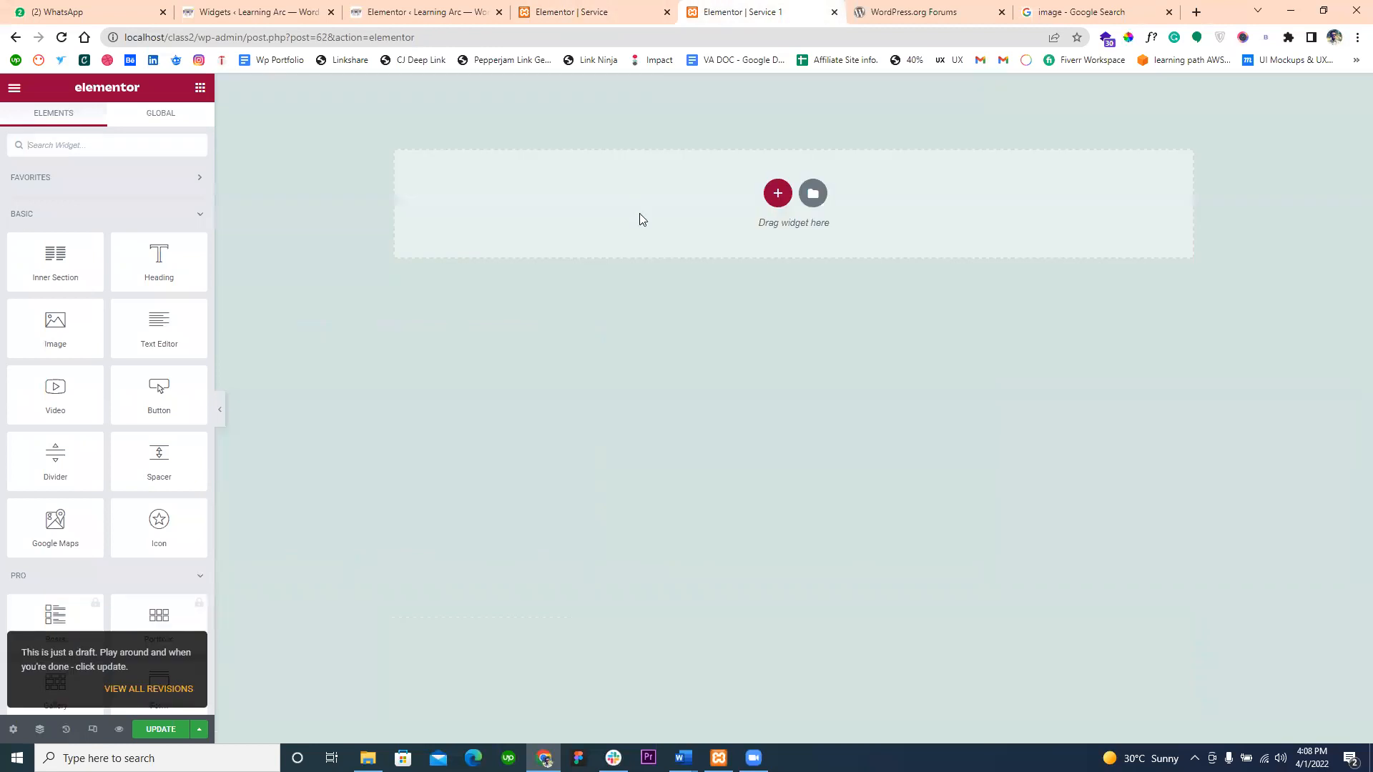
right_click(638, 196)
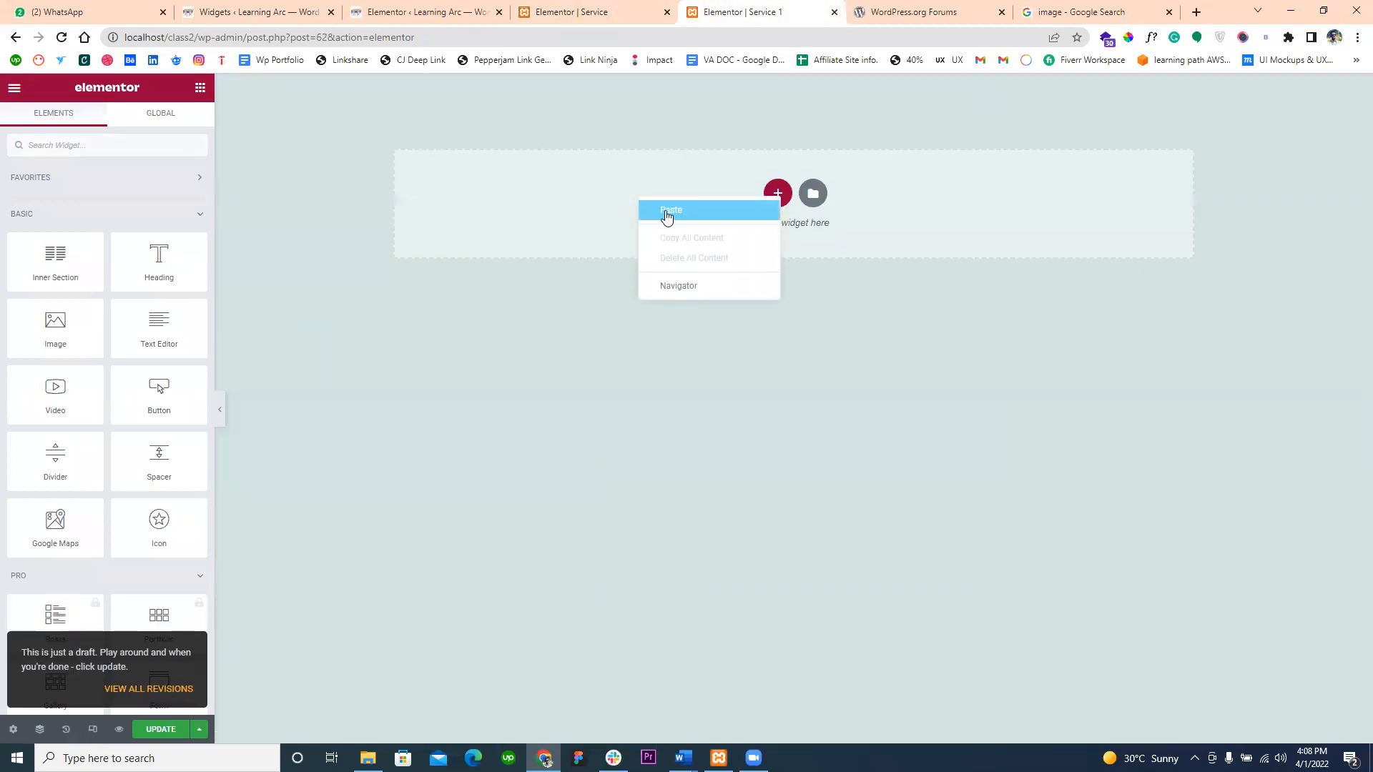
click(665, 211)
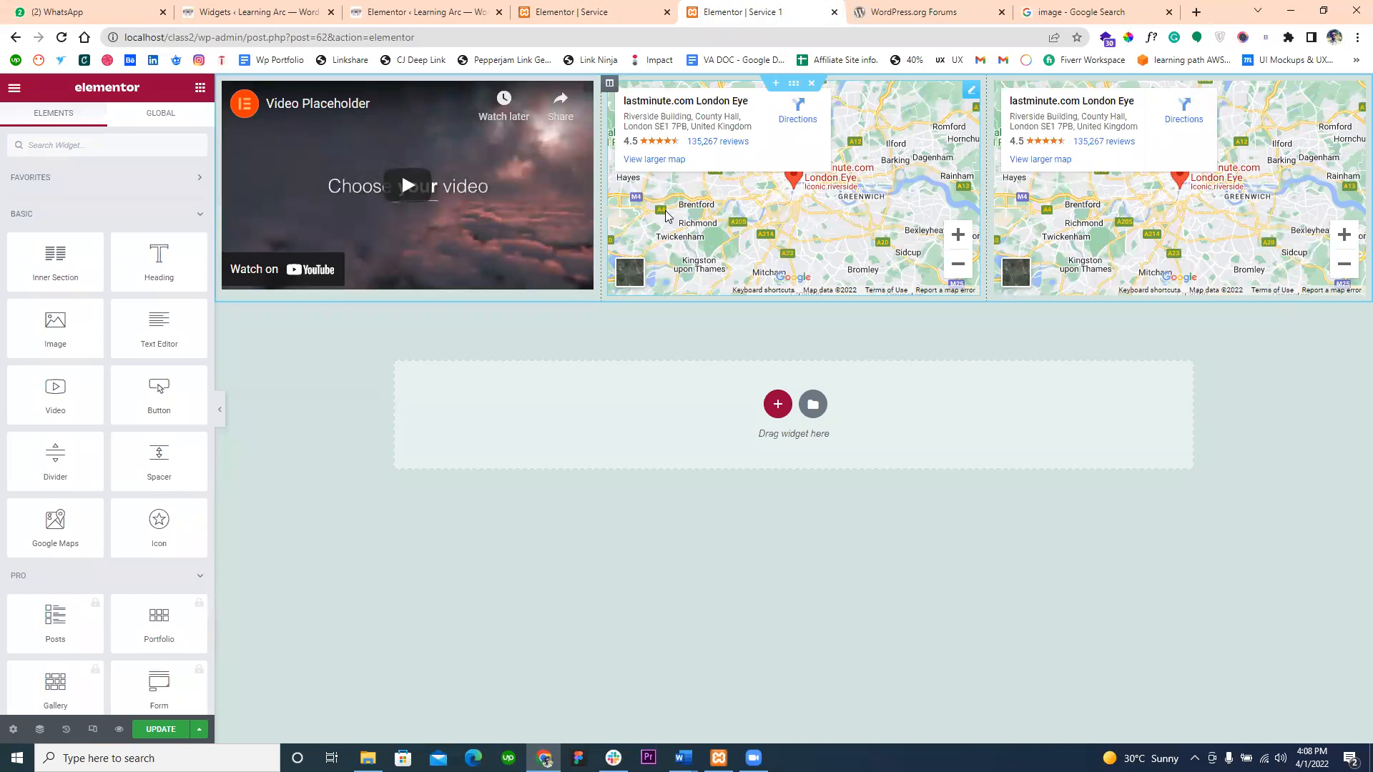
- Paste a second copy of the Service page's upper section below the one on Service 1, and delete the upper copy
click(597, 12)
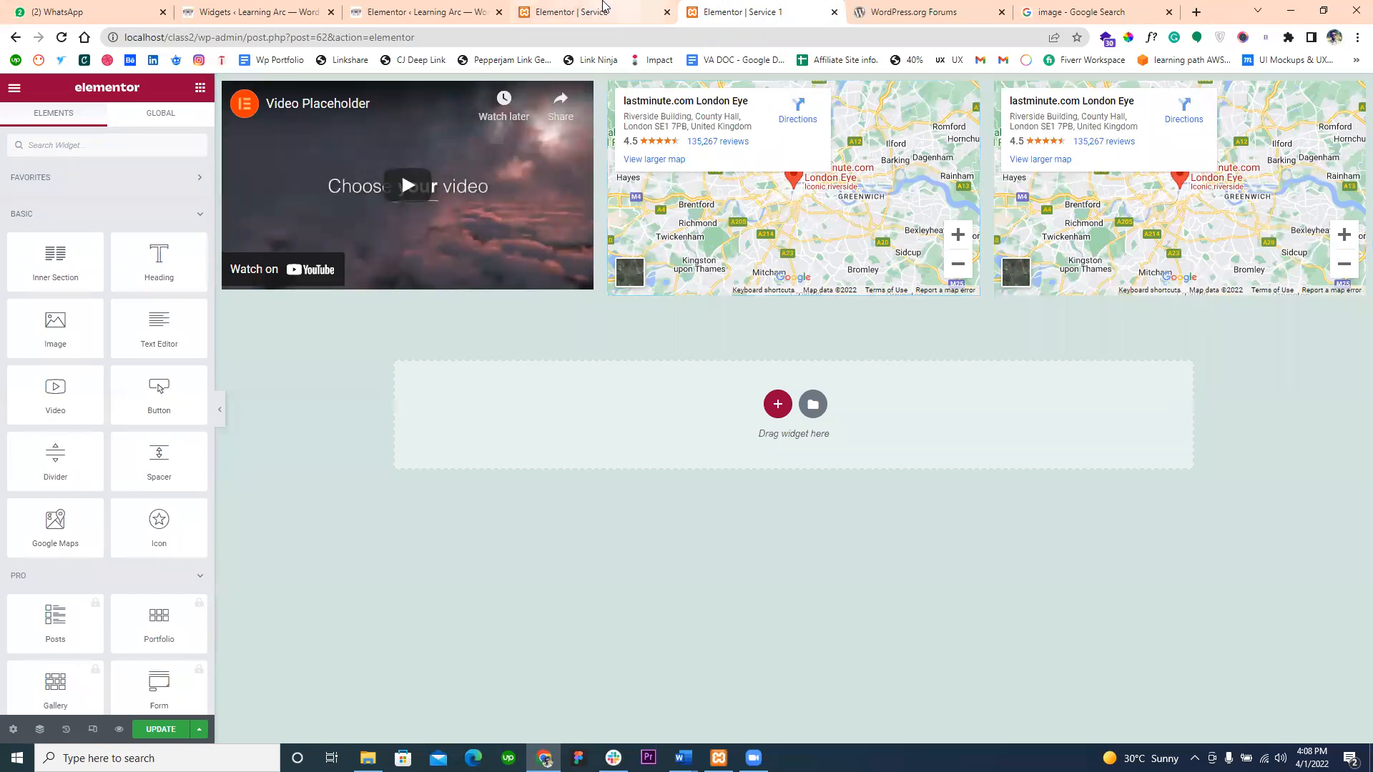
right_click(794, 116)
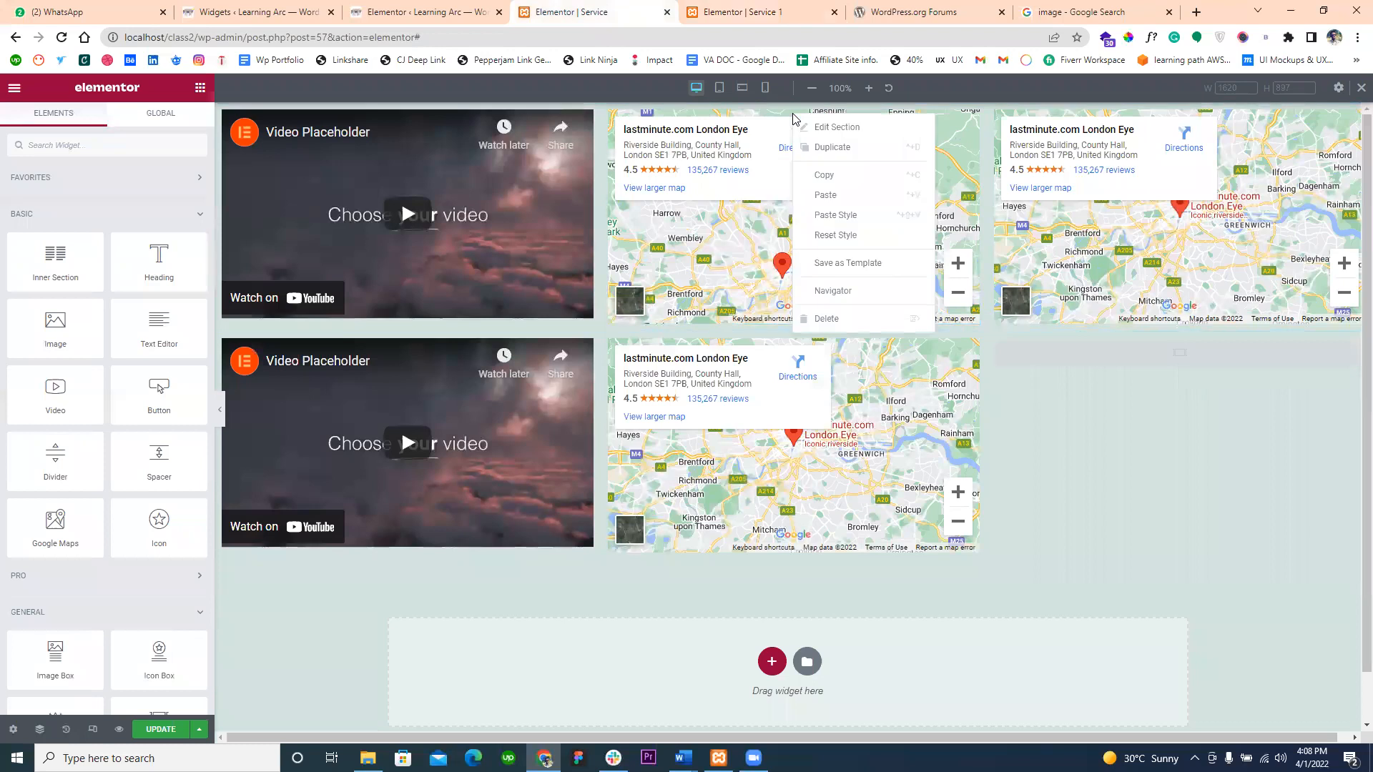
click(811, 179)
click(744, 11)
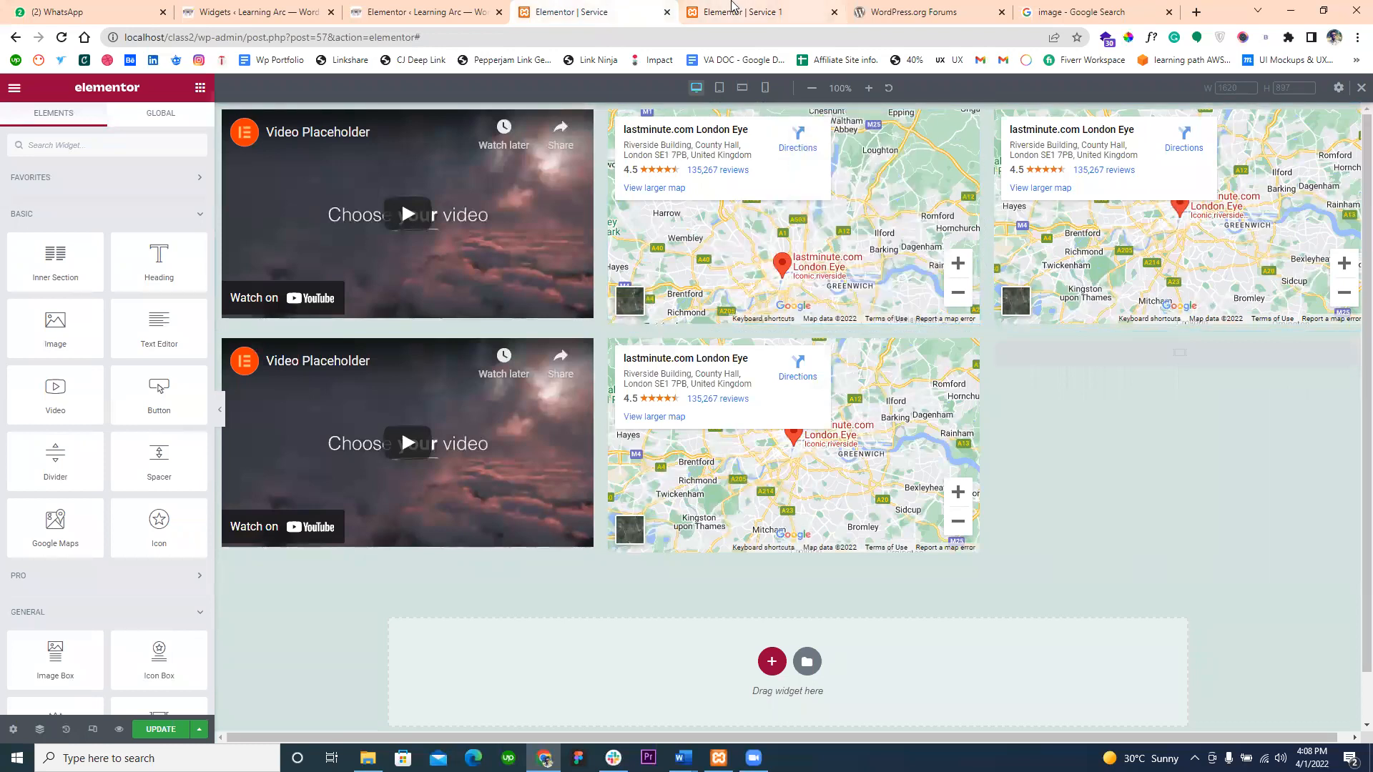
right_click(700, 420)
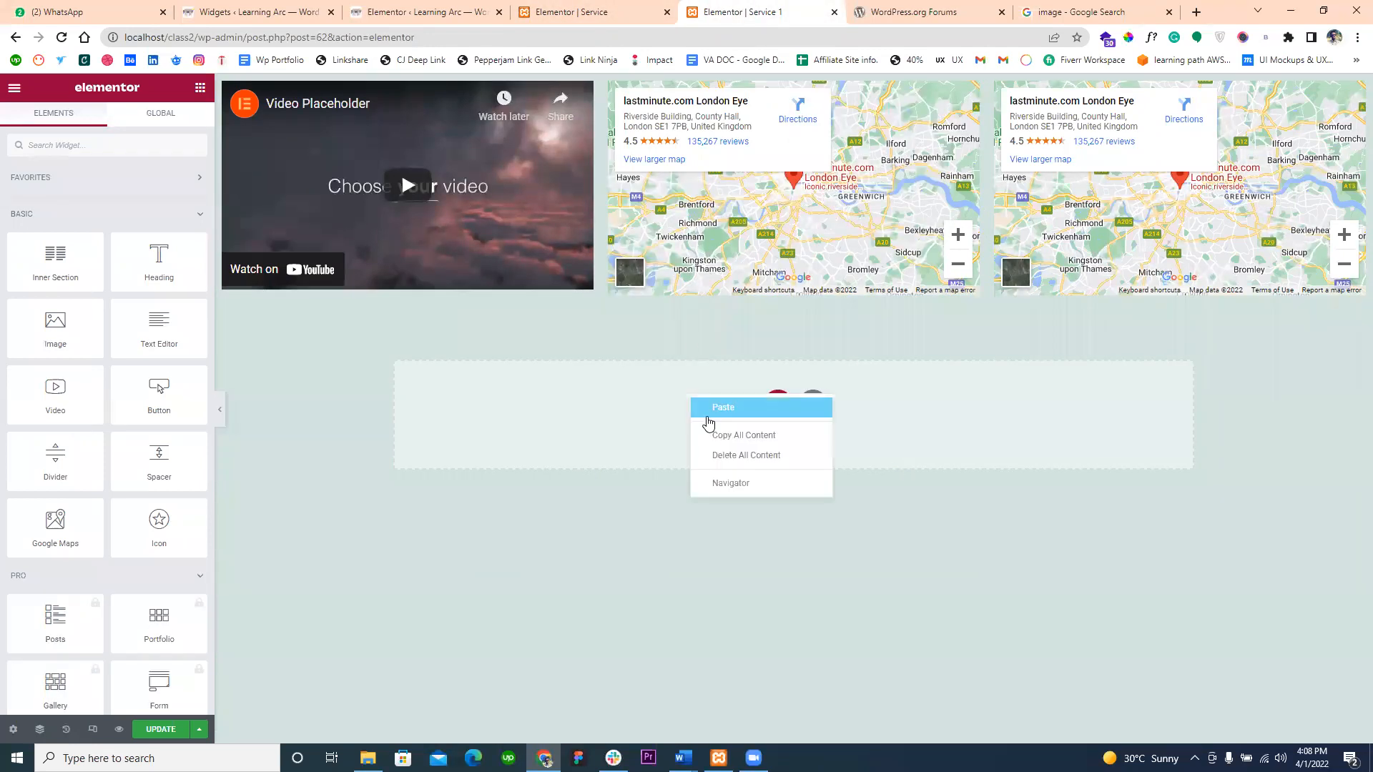
click(703, 419)
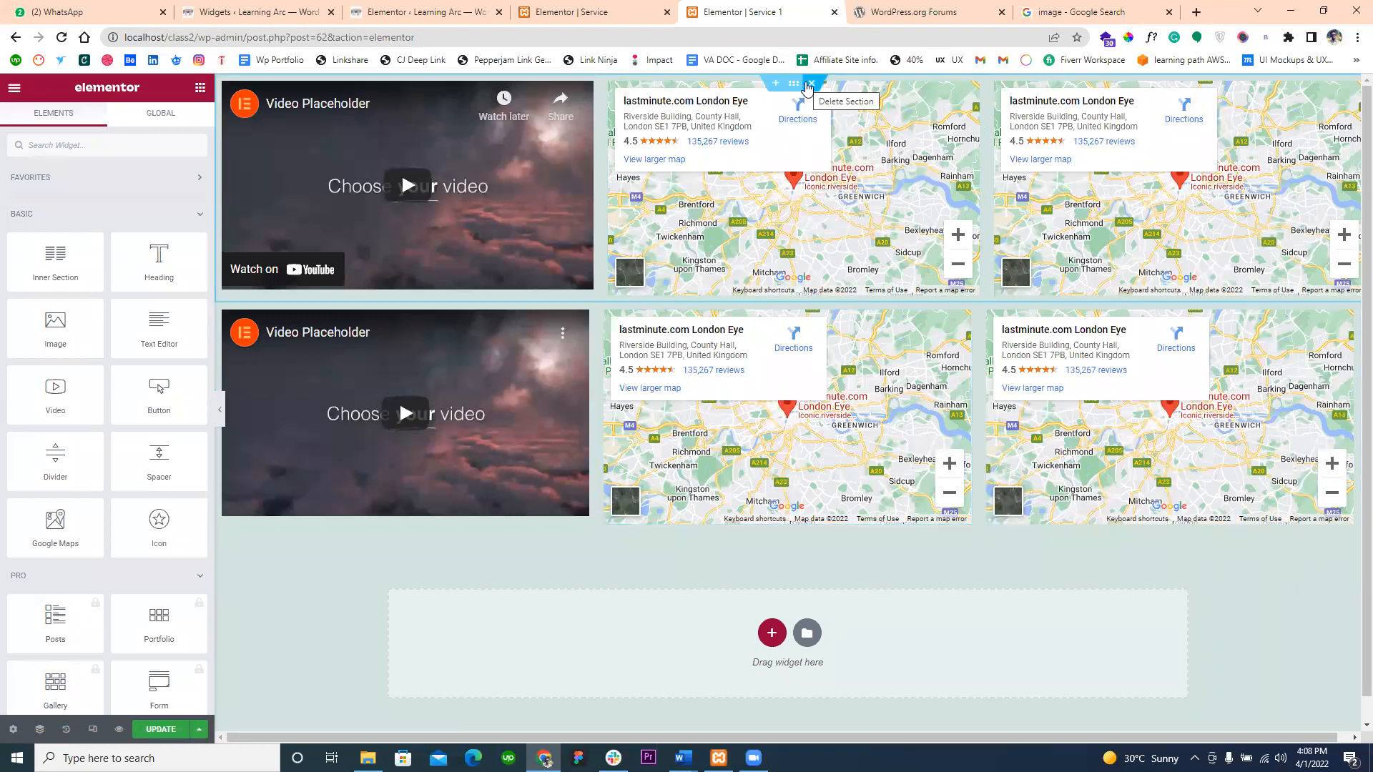
click(808, 85)
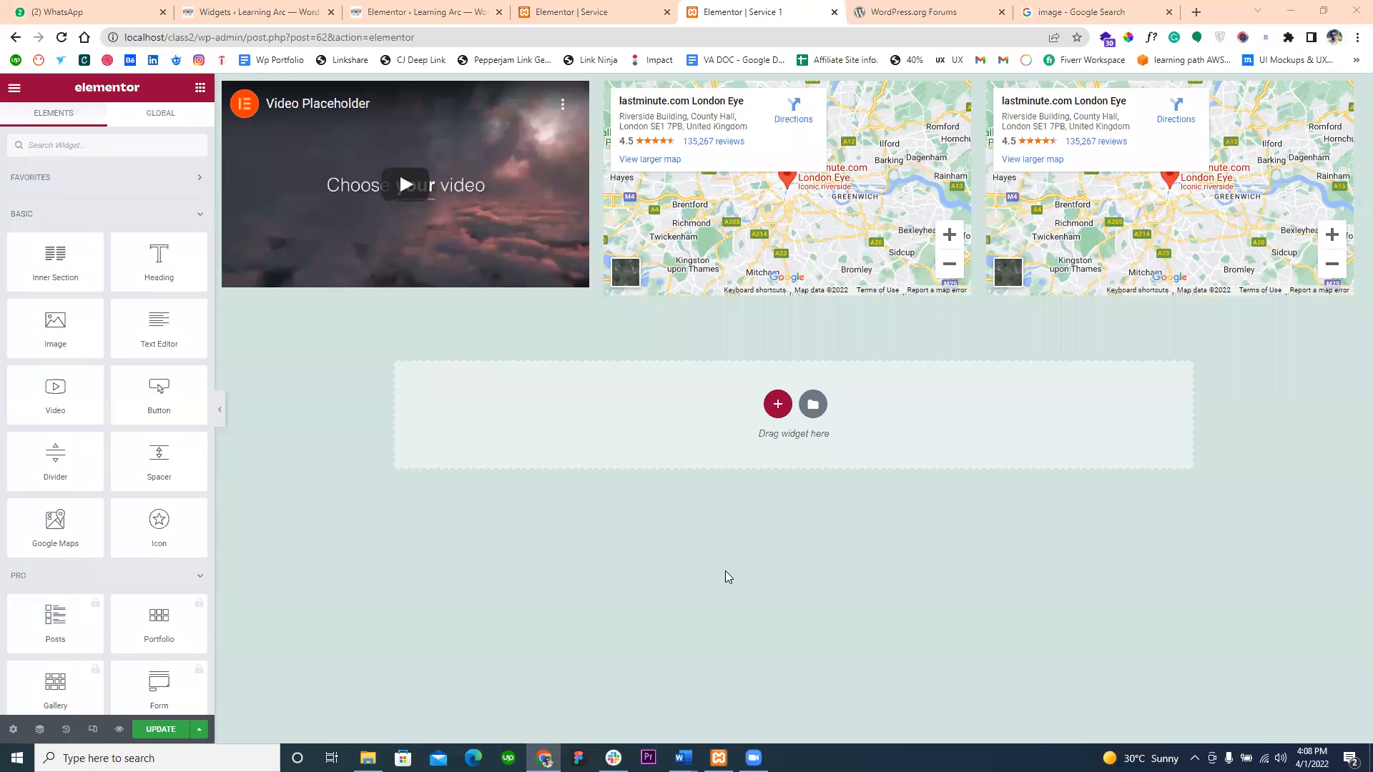
- Delete both video-and-map sections from the original Service page
click(598, 9)
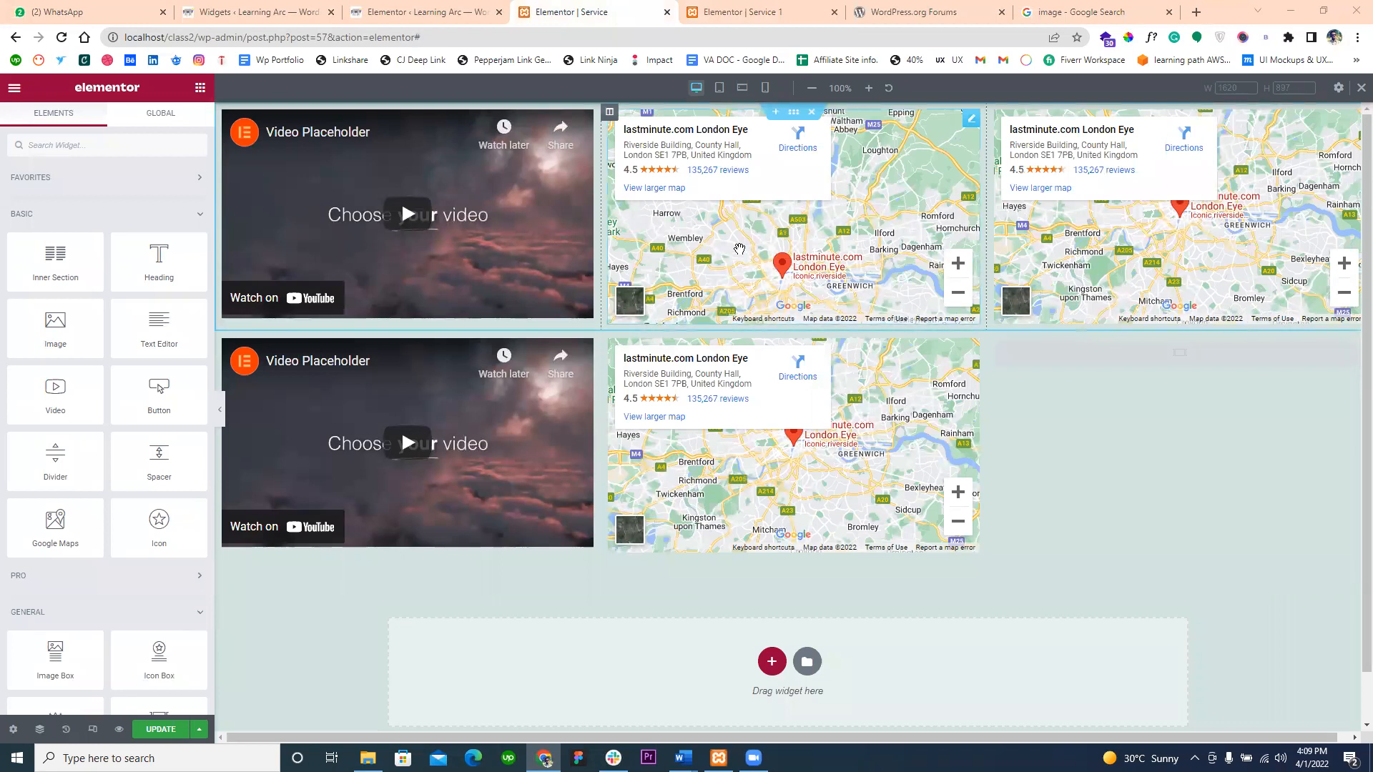
click(812, 114)
click(811, 114)
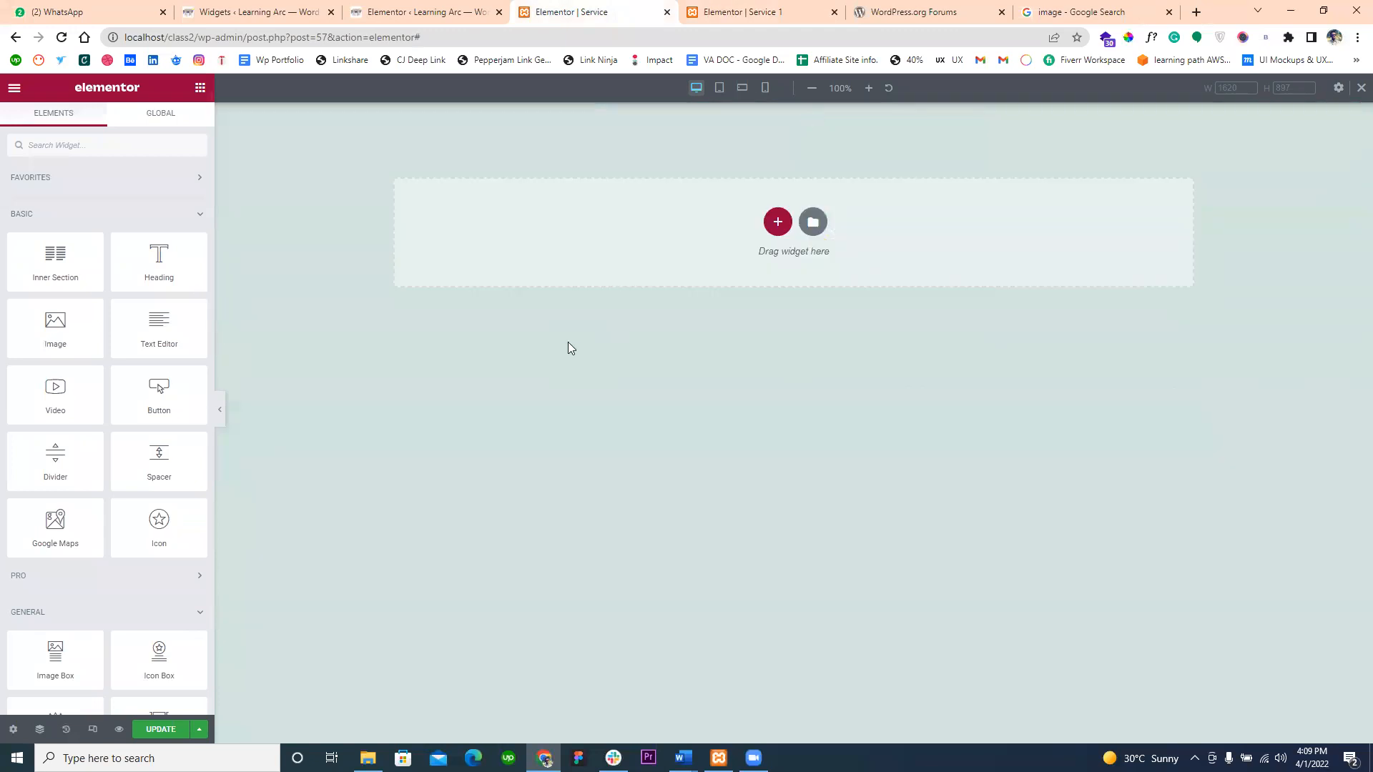
- Choose Elementor Canvas as the page layout in the Service page's settings
click(9, 731)
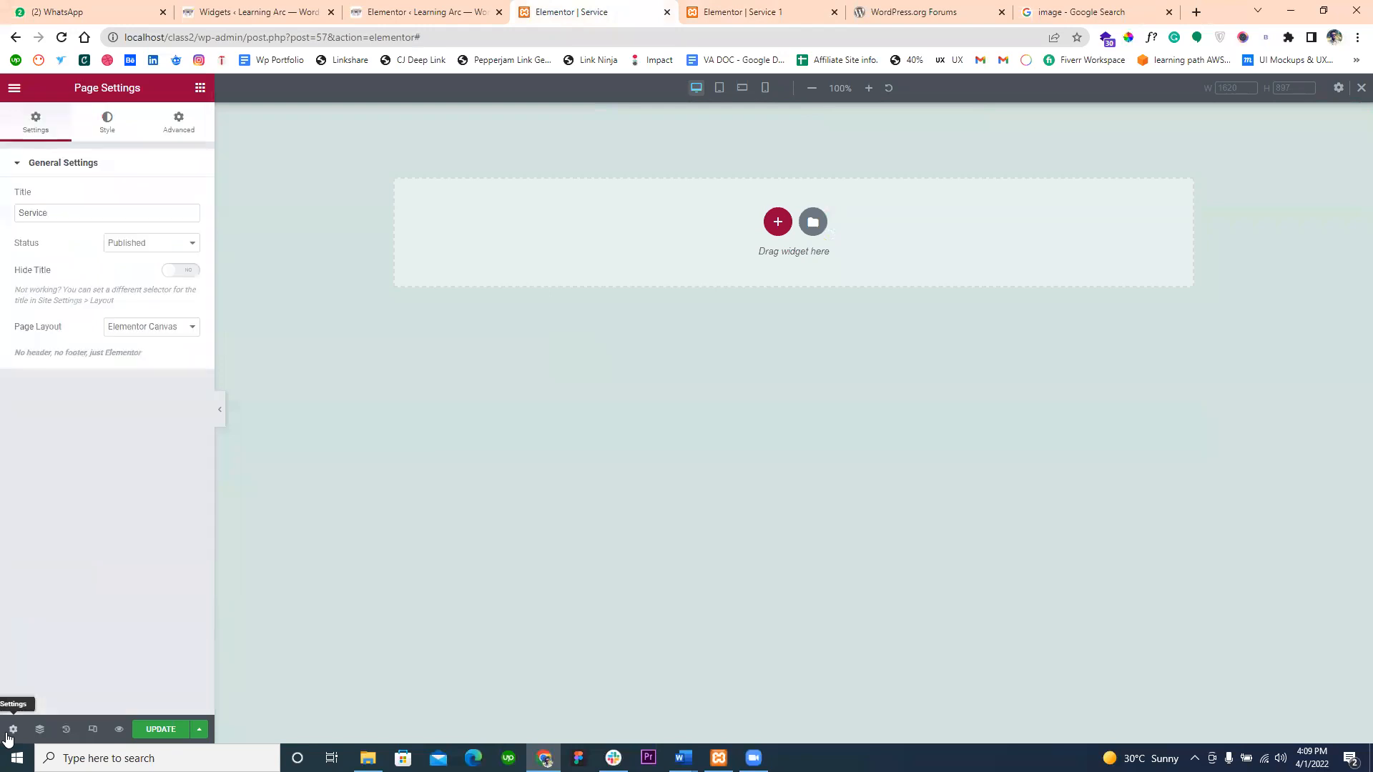
click(175, 334)
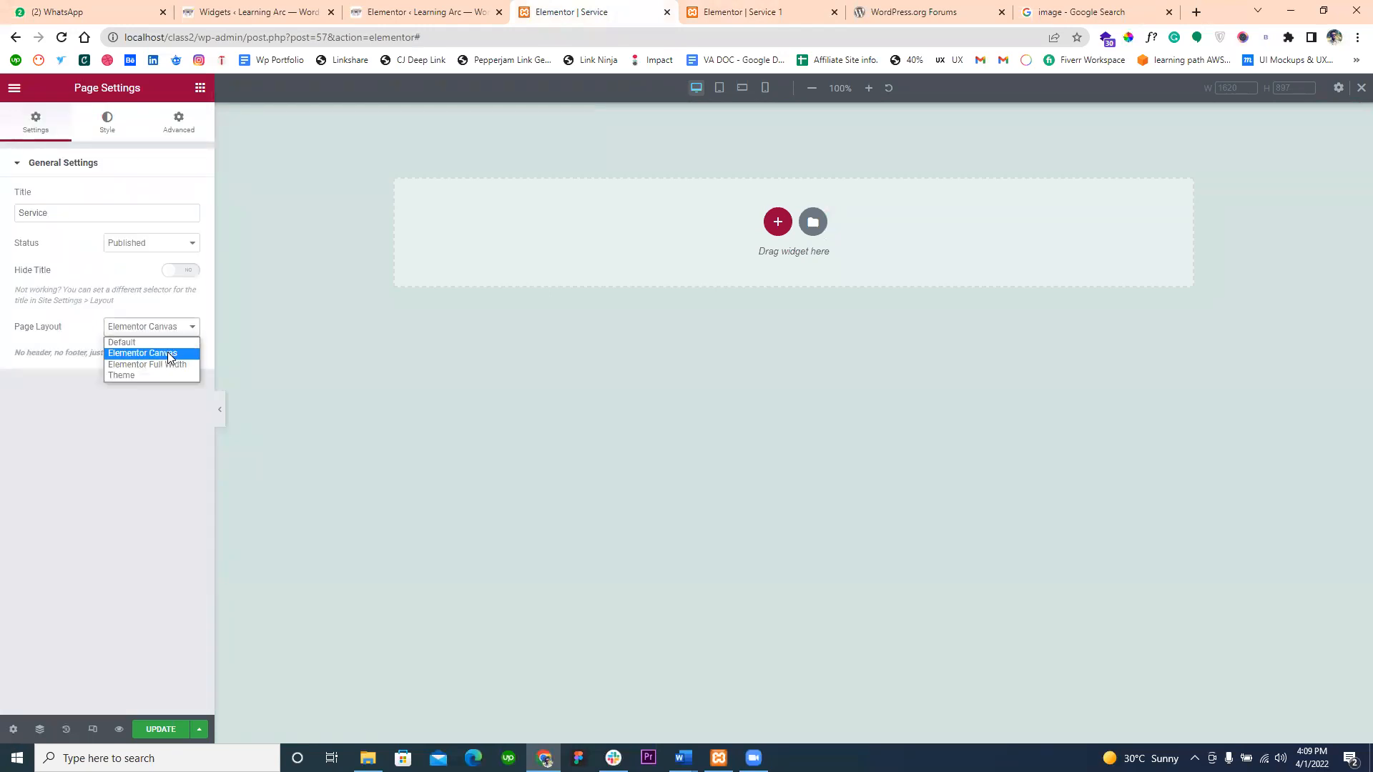
click(168, 352)
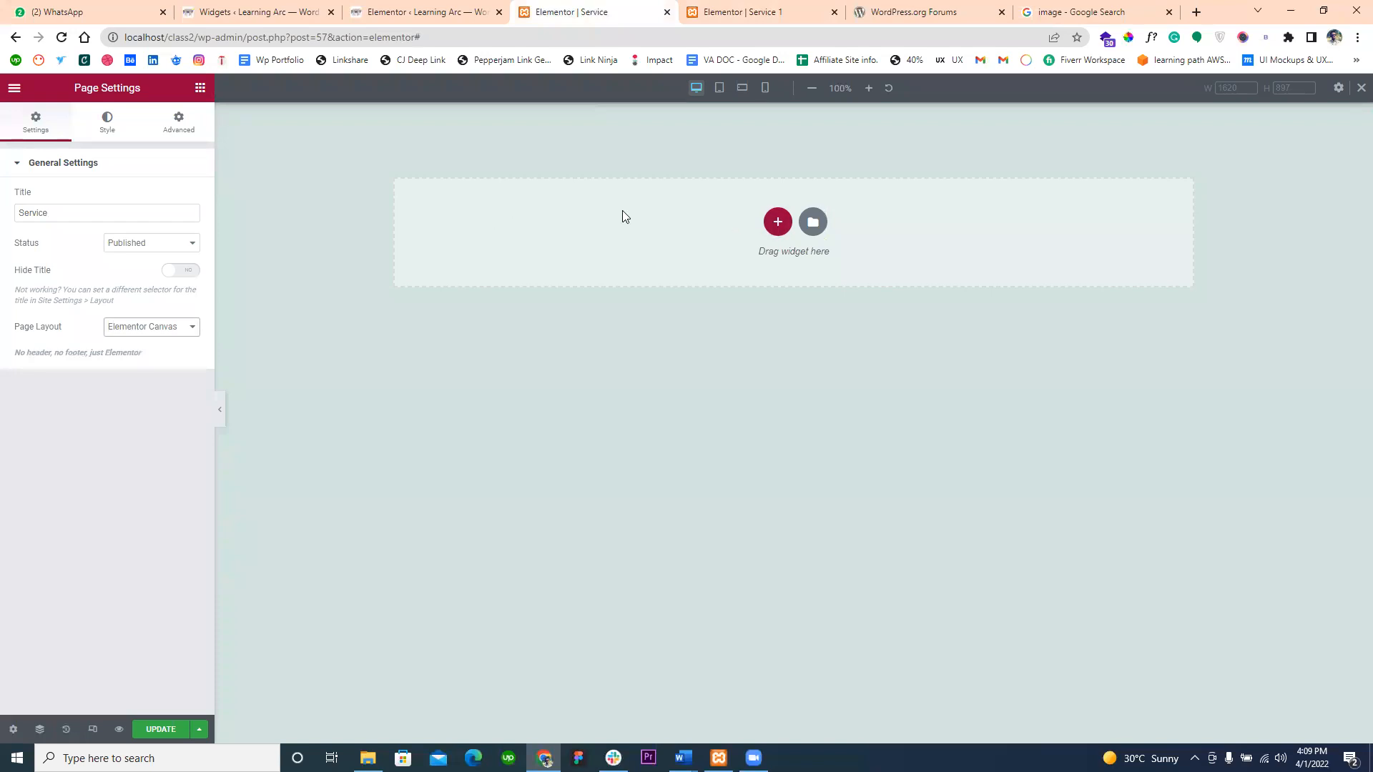
- Add an equal three-column section to the Service page and set its content width to Full Width
click(773, 223)
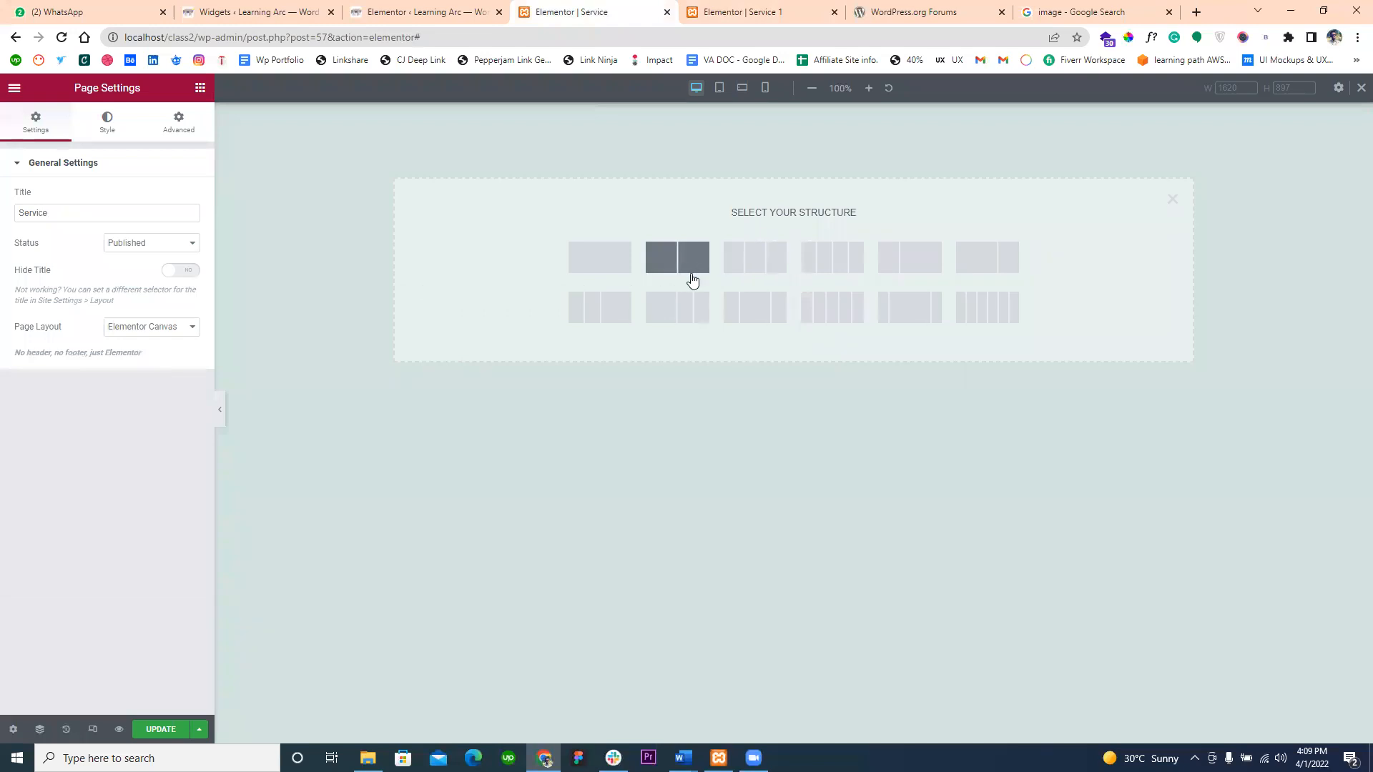
click(755, 262)
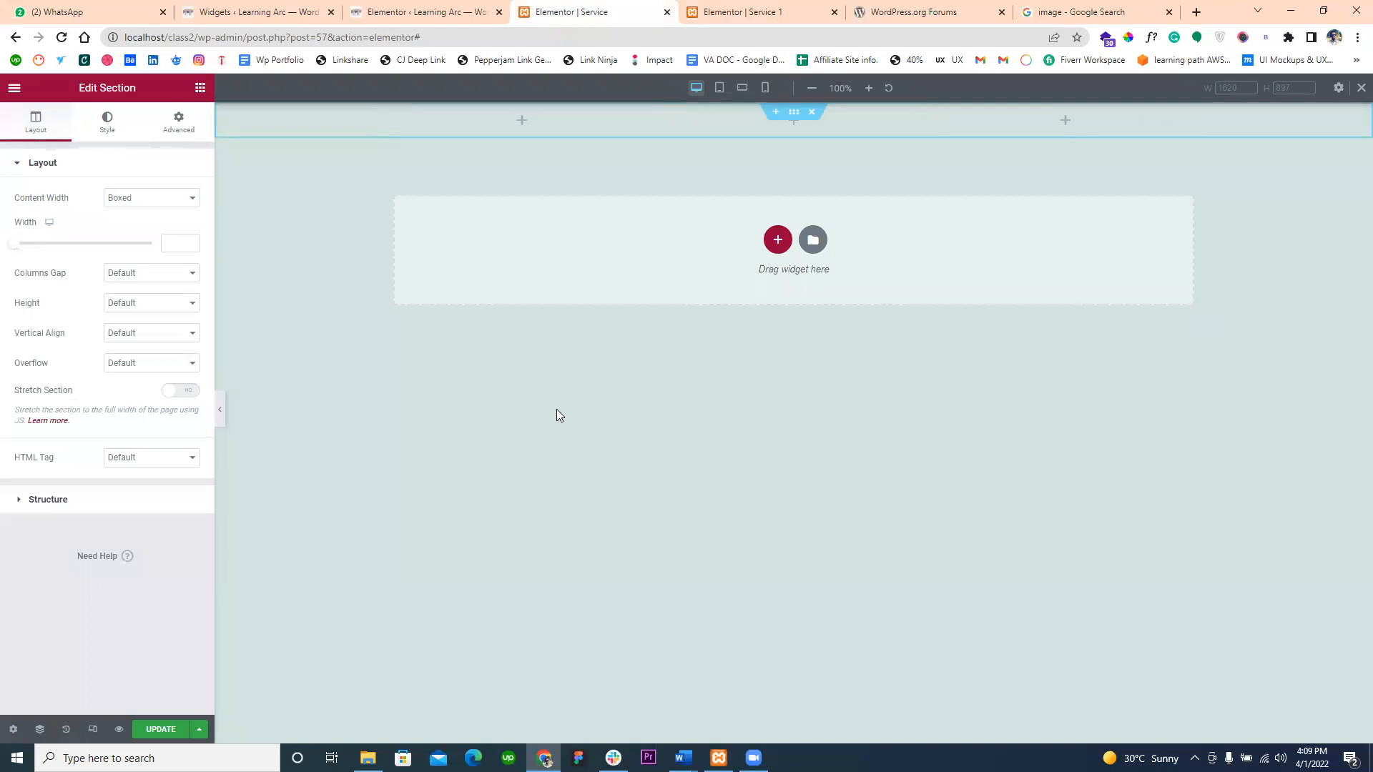
click(126, 208)
click(122, 227)
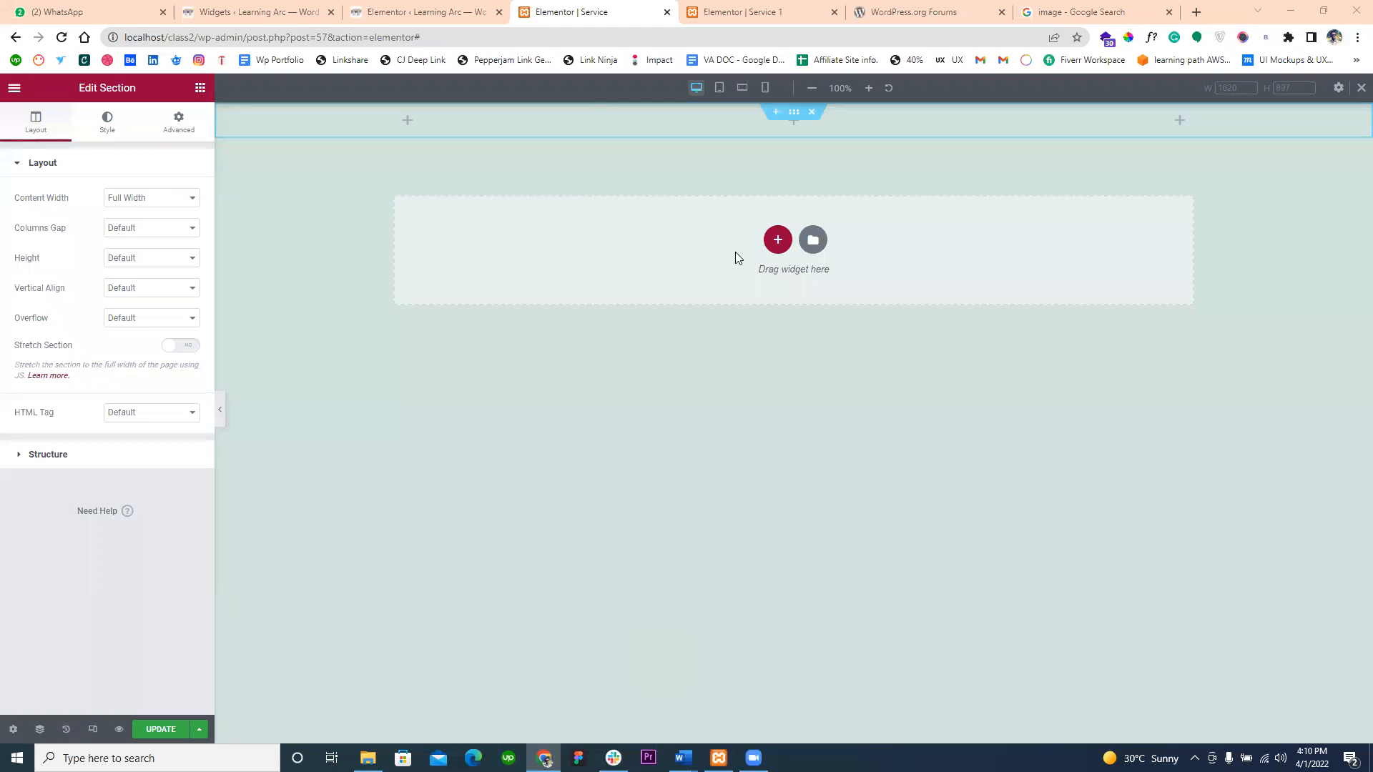
- Copy the video-and-maps section from the Service 1 page, paste it into the Service page, and return to Service 1
click(781, 6)
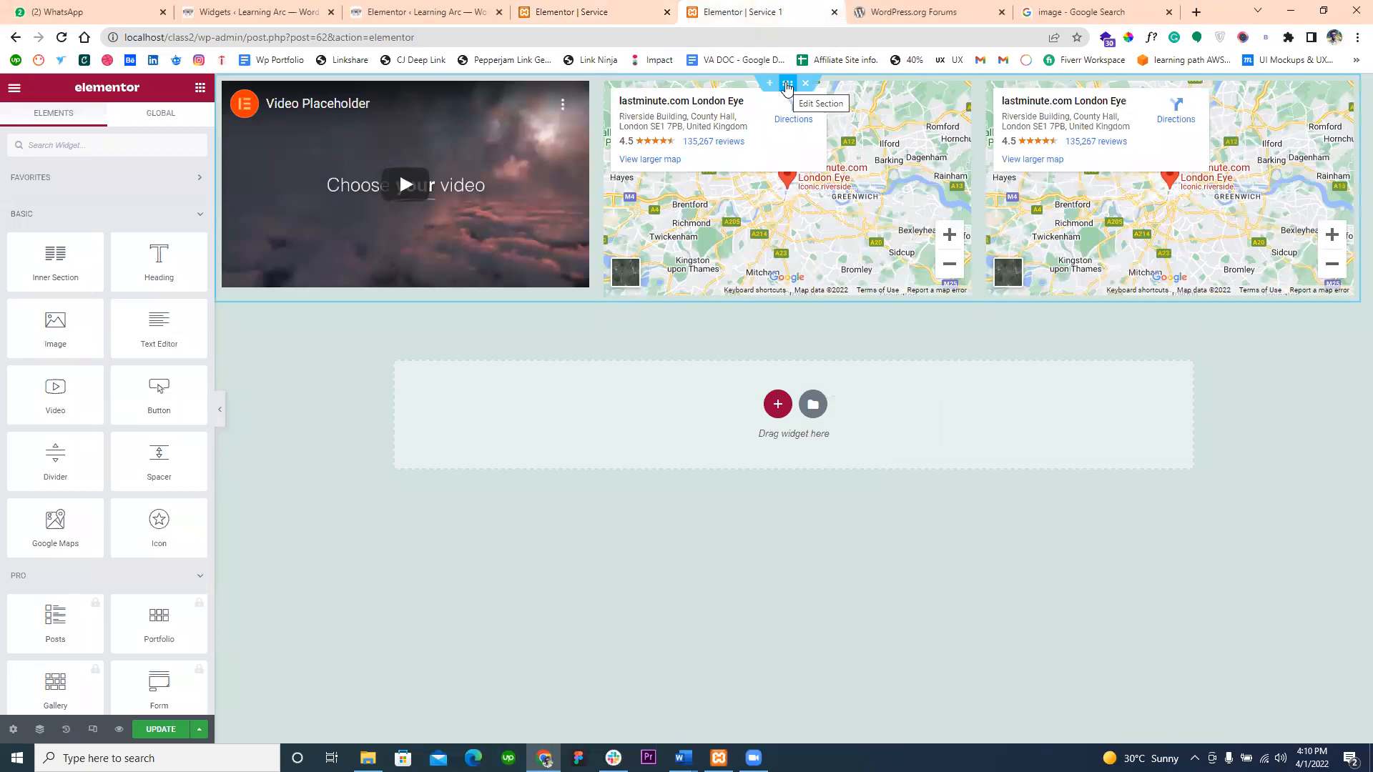
right_click(787, 87)
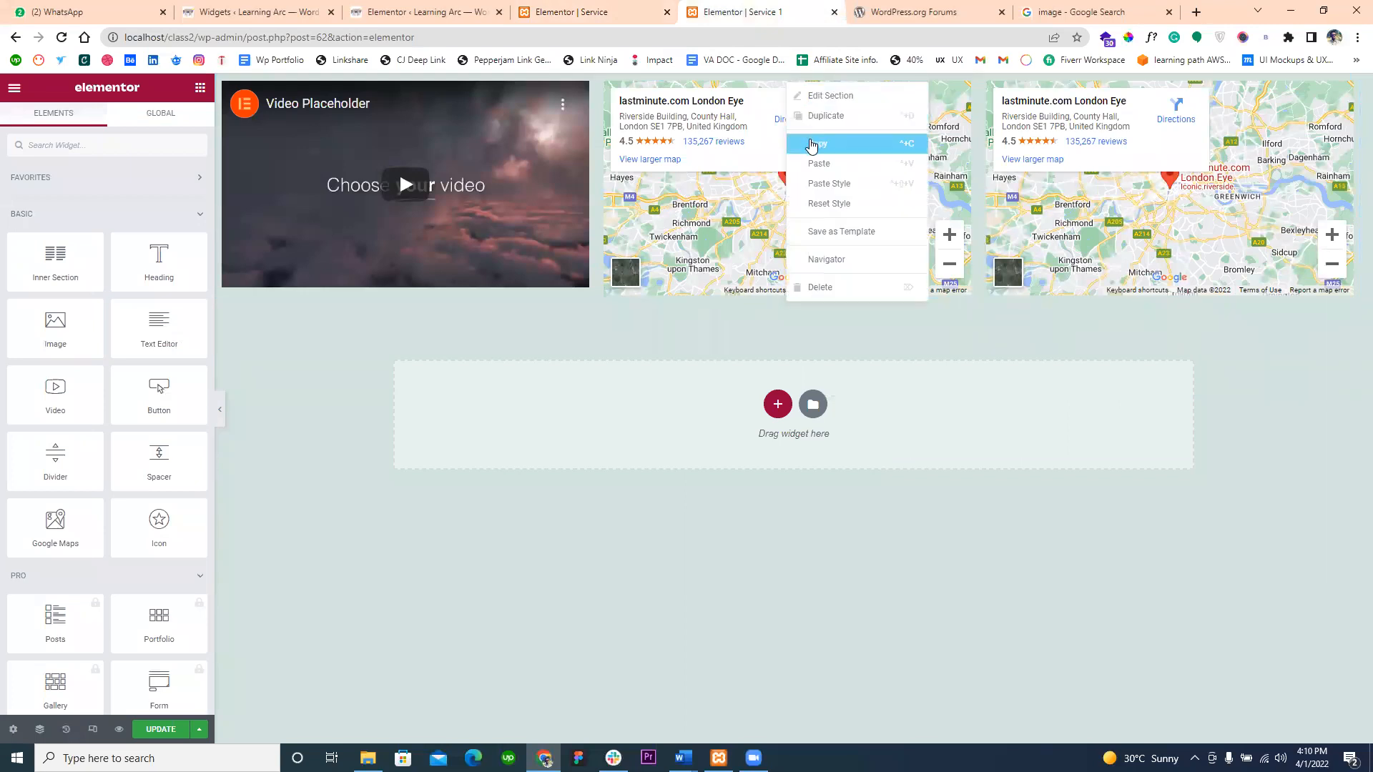
click(816, 145)
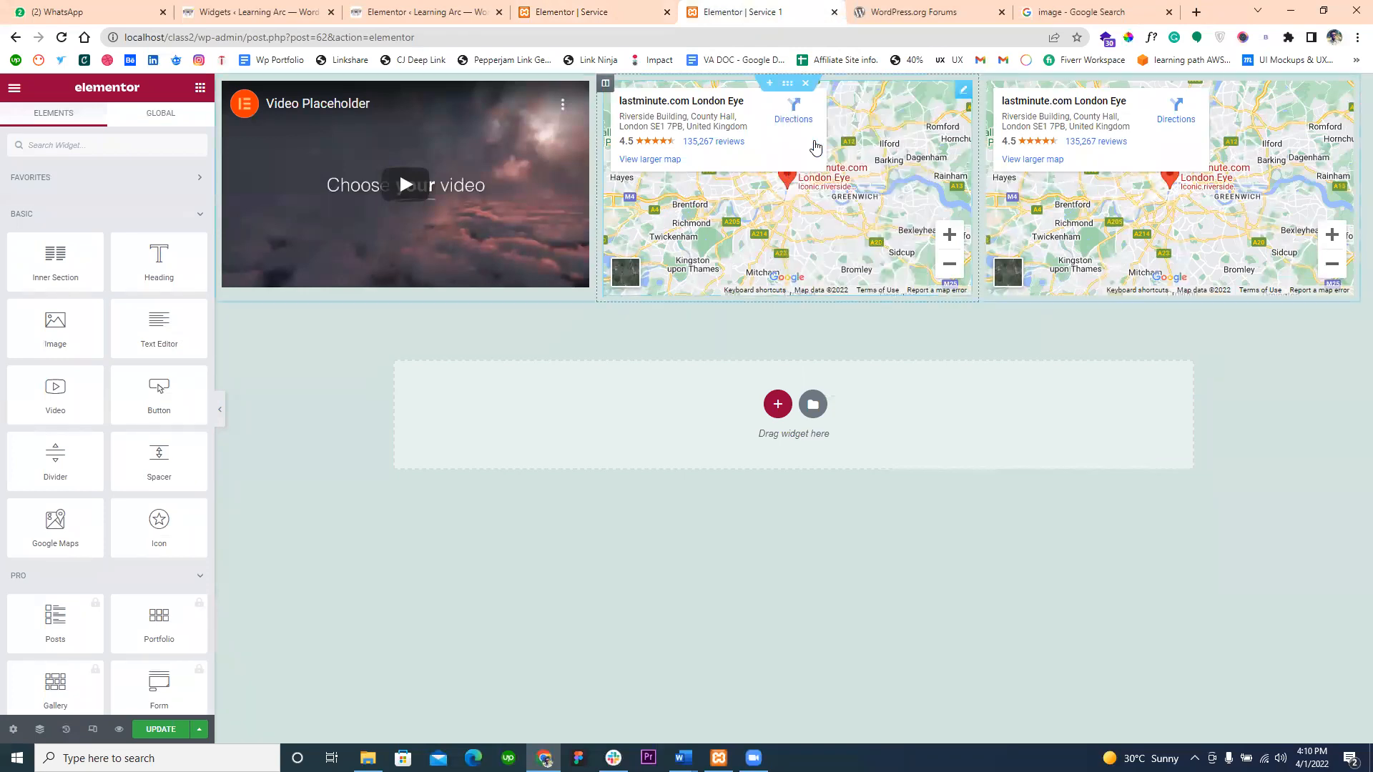
click(570, 8)
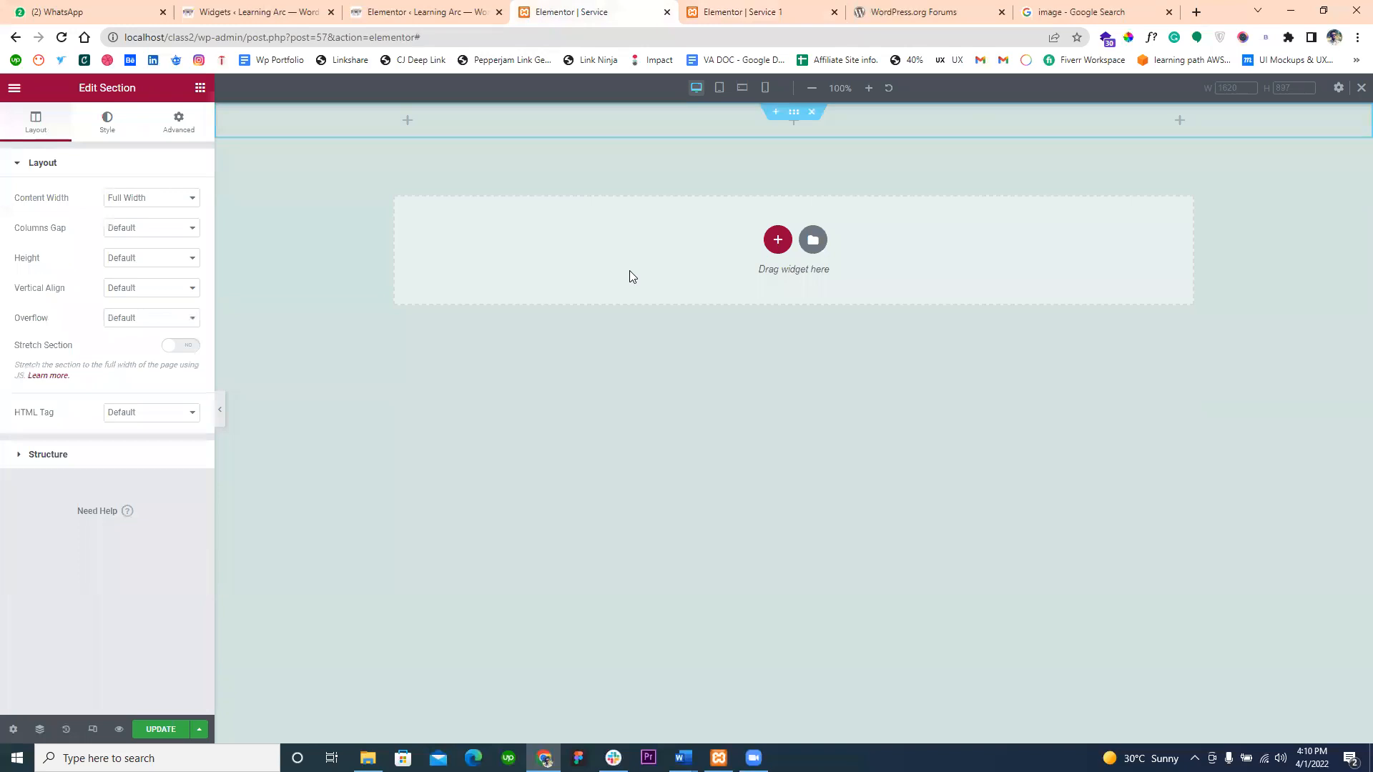
key(ctrl+v)
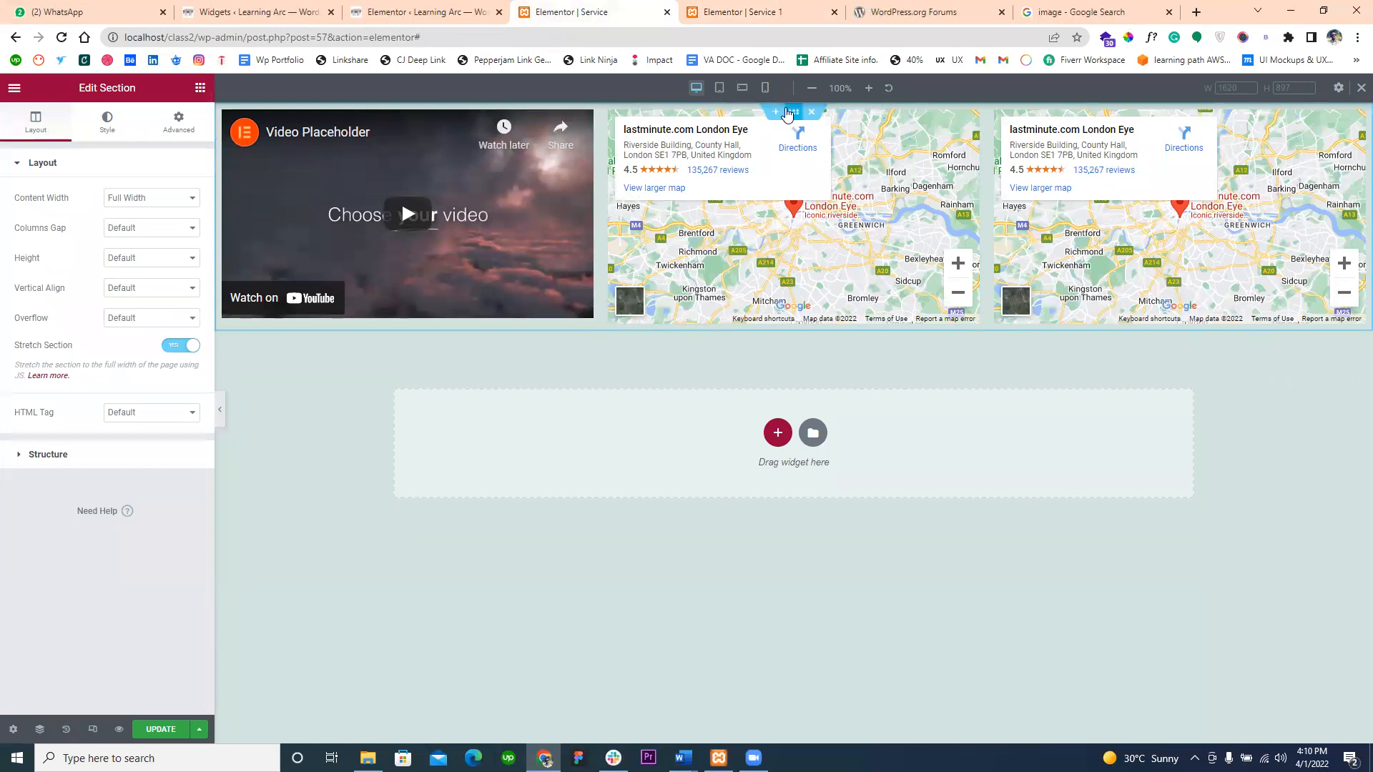
click(747, 12)
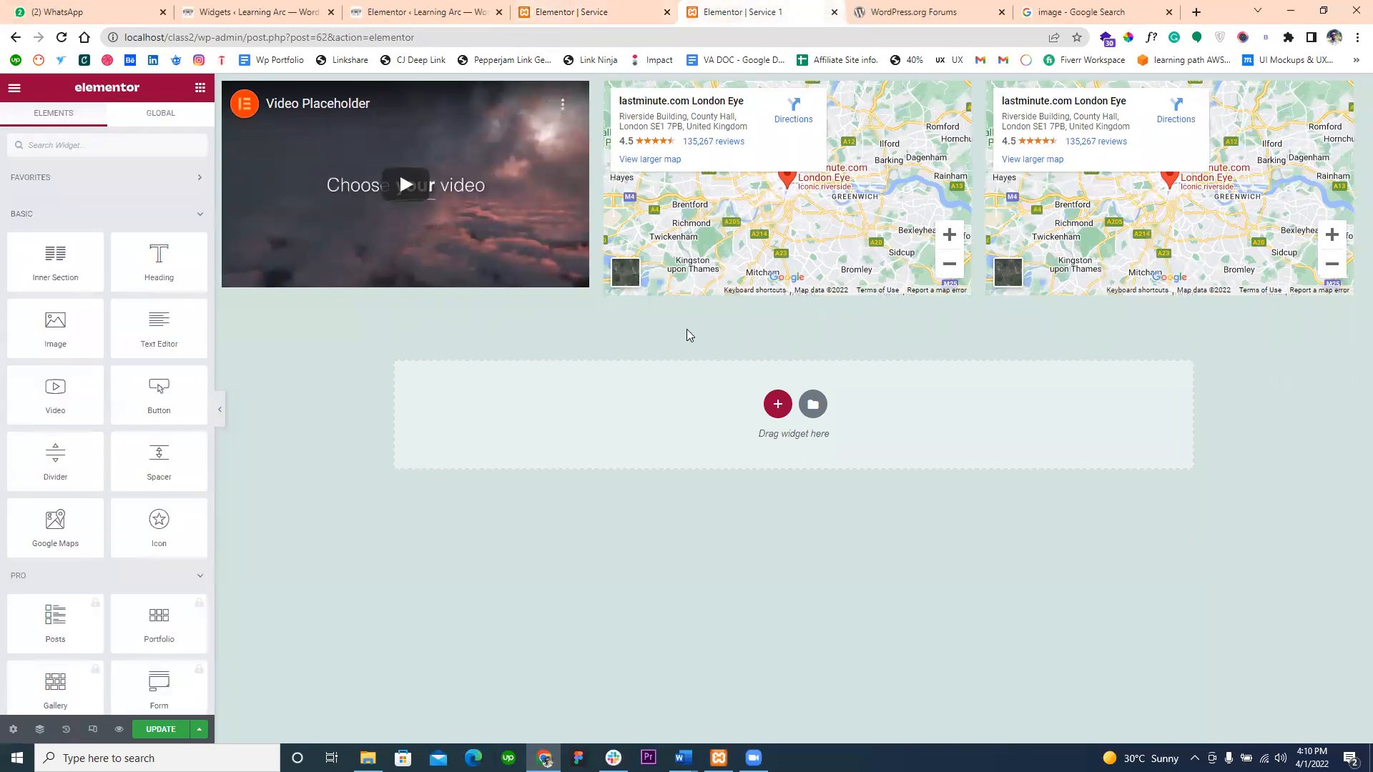
- Paste the copied video-and-maps section below the existing one on the Service 1 page, and return to the Service page
key(ctrl+v)
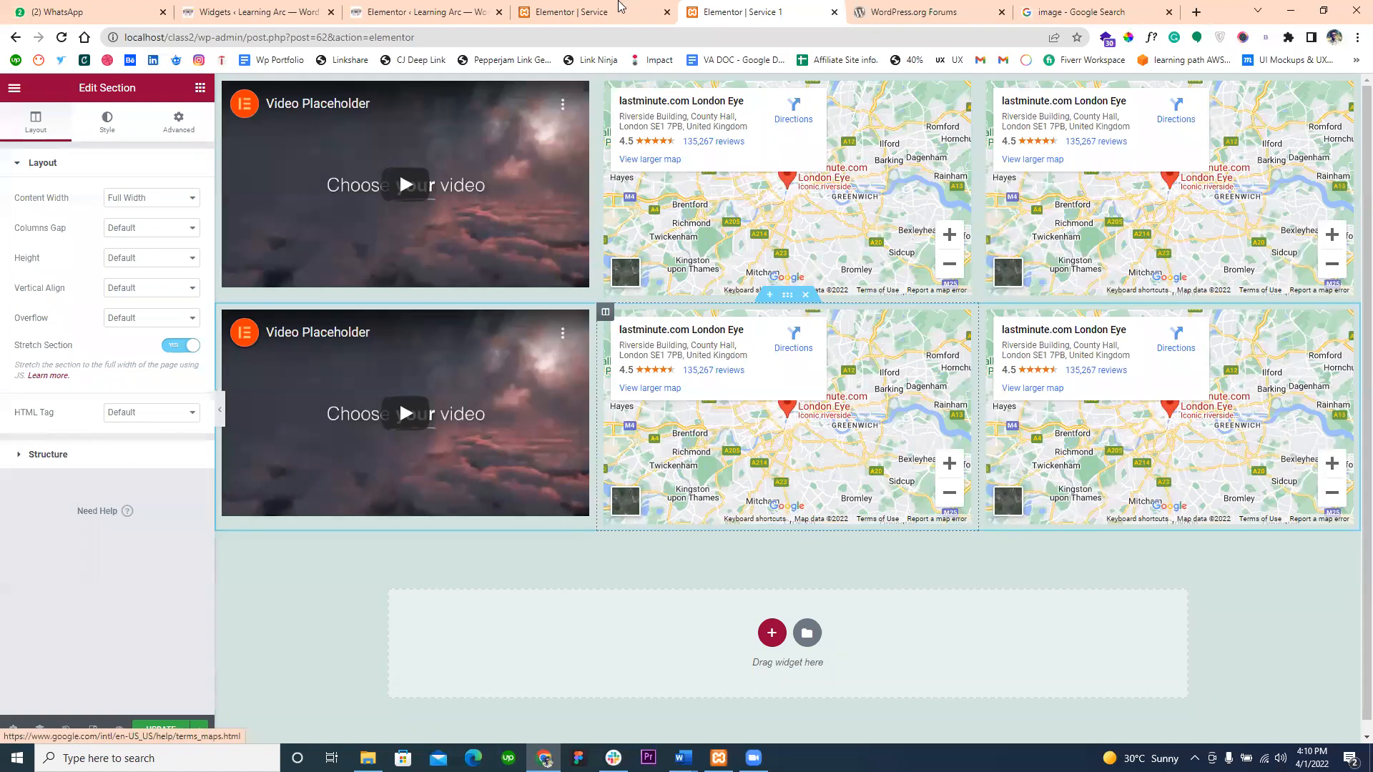
click(620, 8)
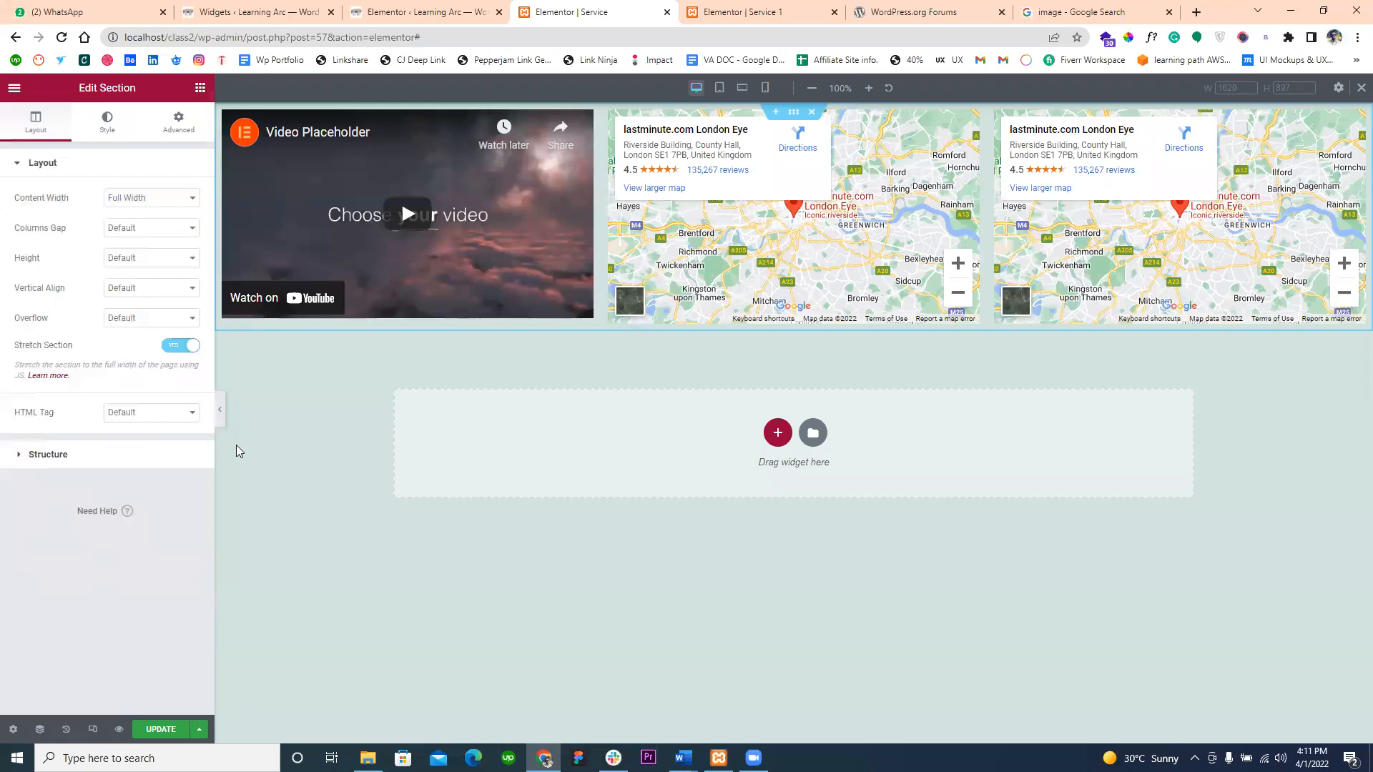
- Open a preview of the Service page in a separate tab and compare it with the editor
click(119, 731)
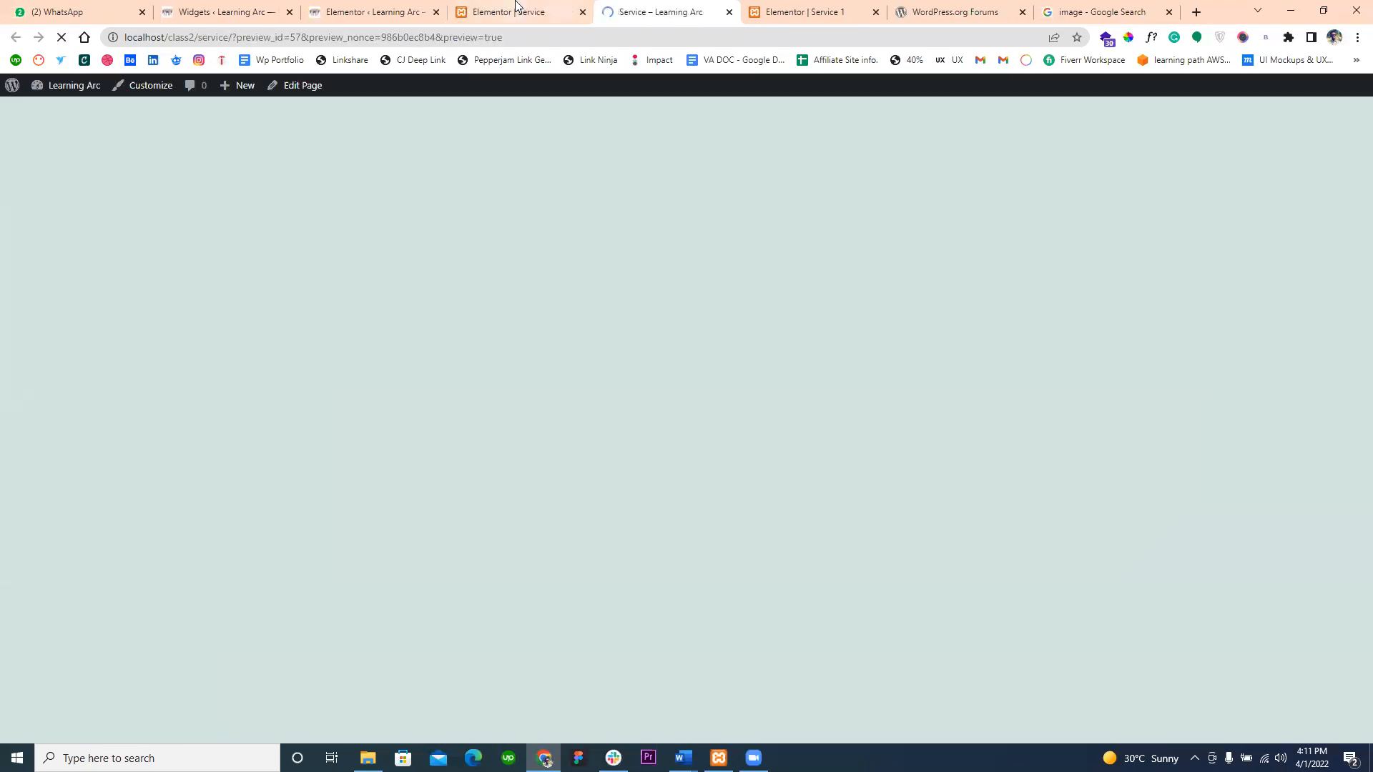
click(515, 12)
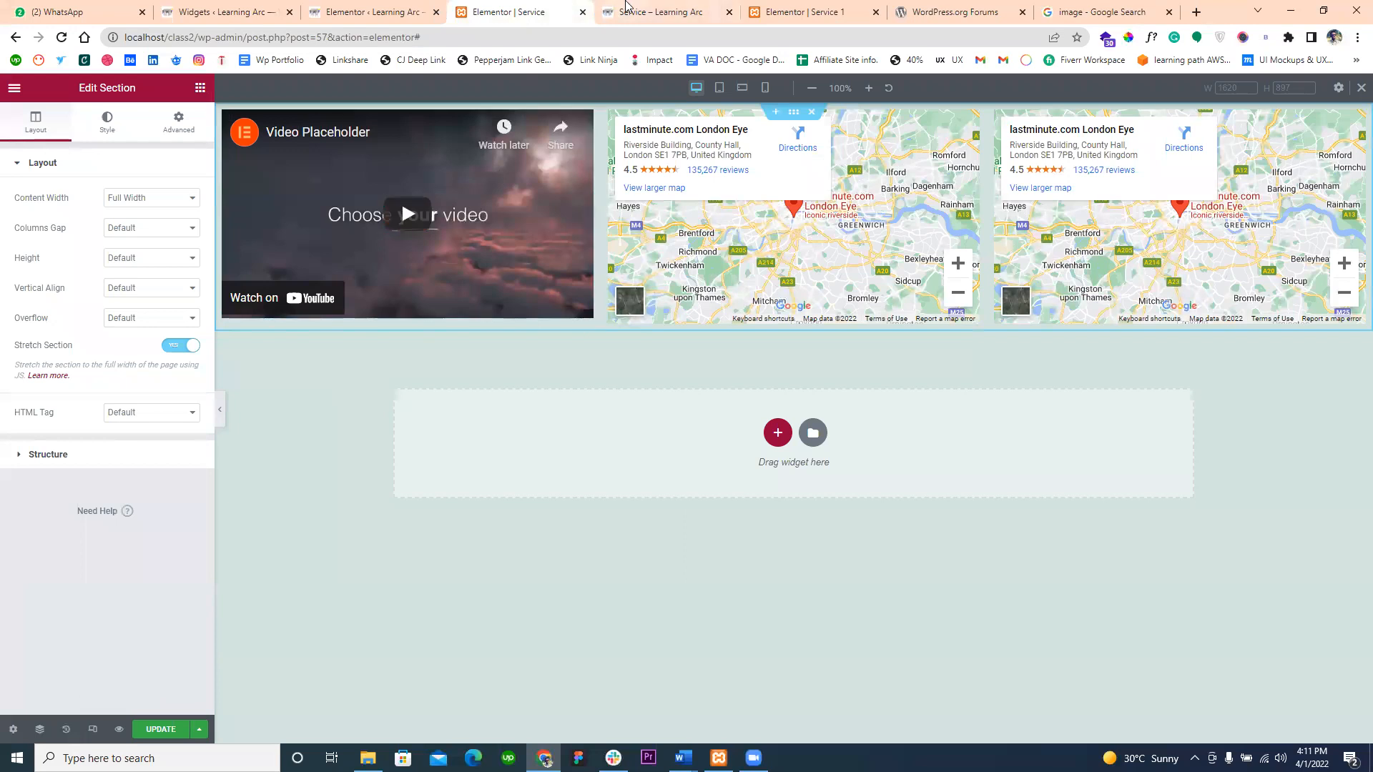
click(647, 13)
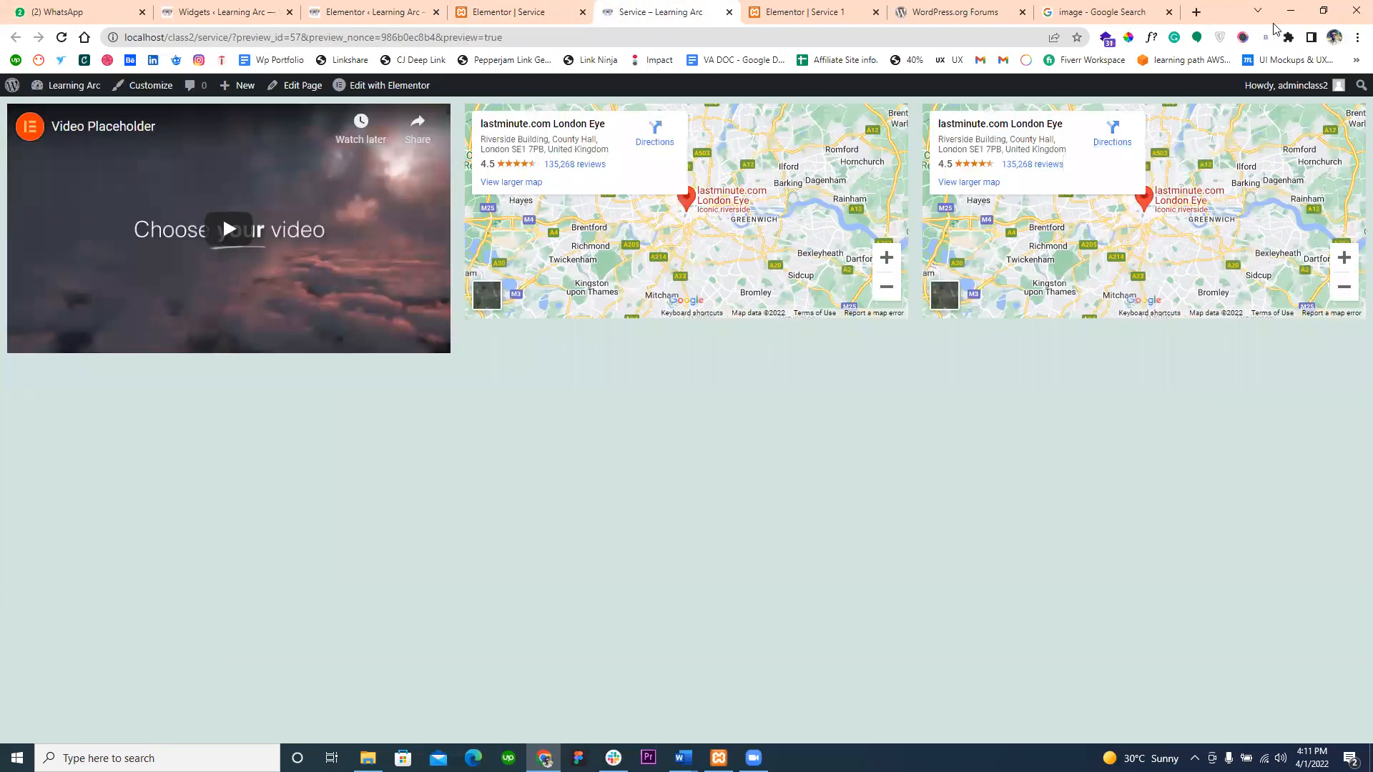
- Narrow the browser window to phone width, check the Service preview's responsive layout, and maximize the window again
click(1291, 10)
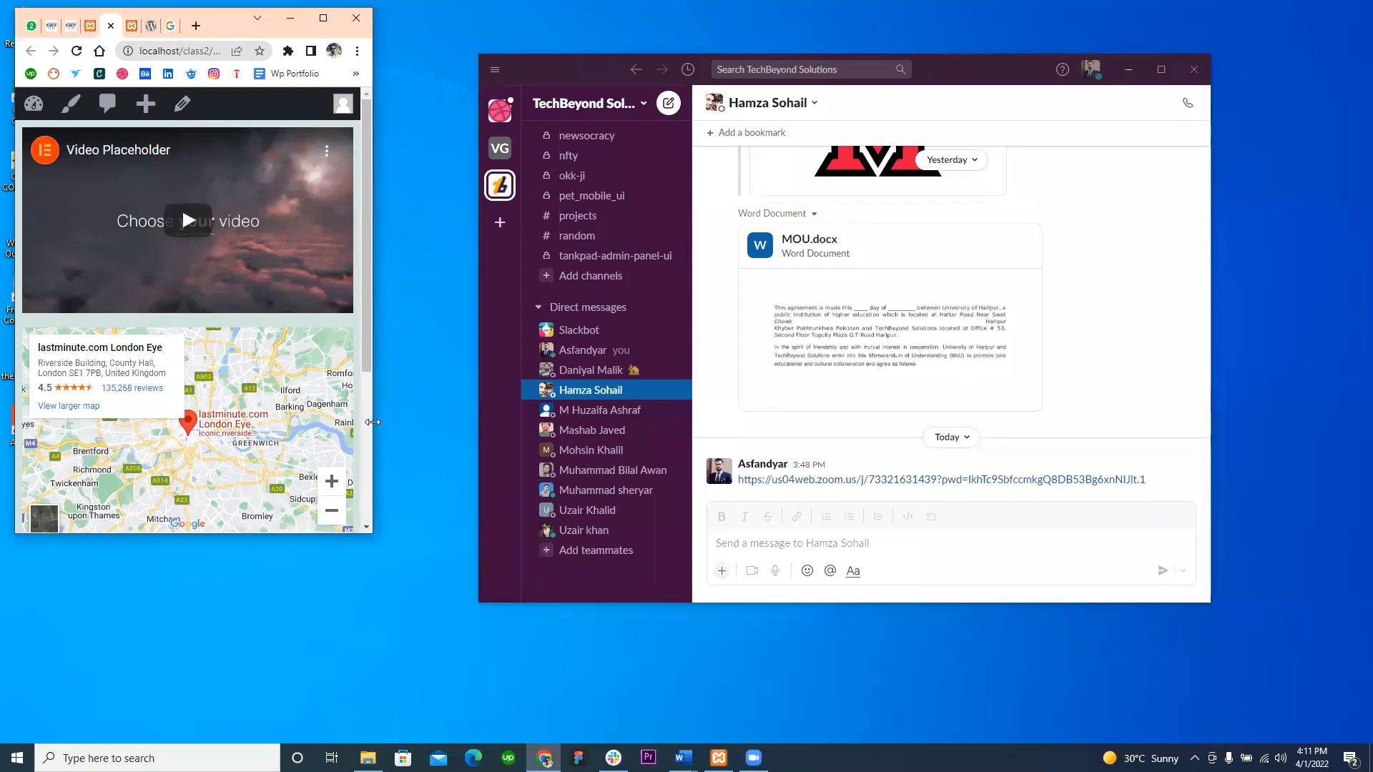
scroll(294, 303, down, 4)
scroll(294, 303, up, 4)
click(320, 21)
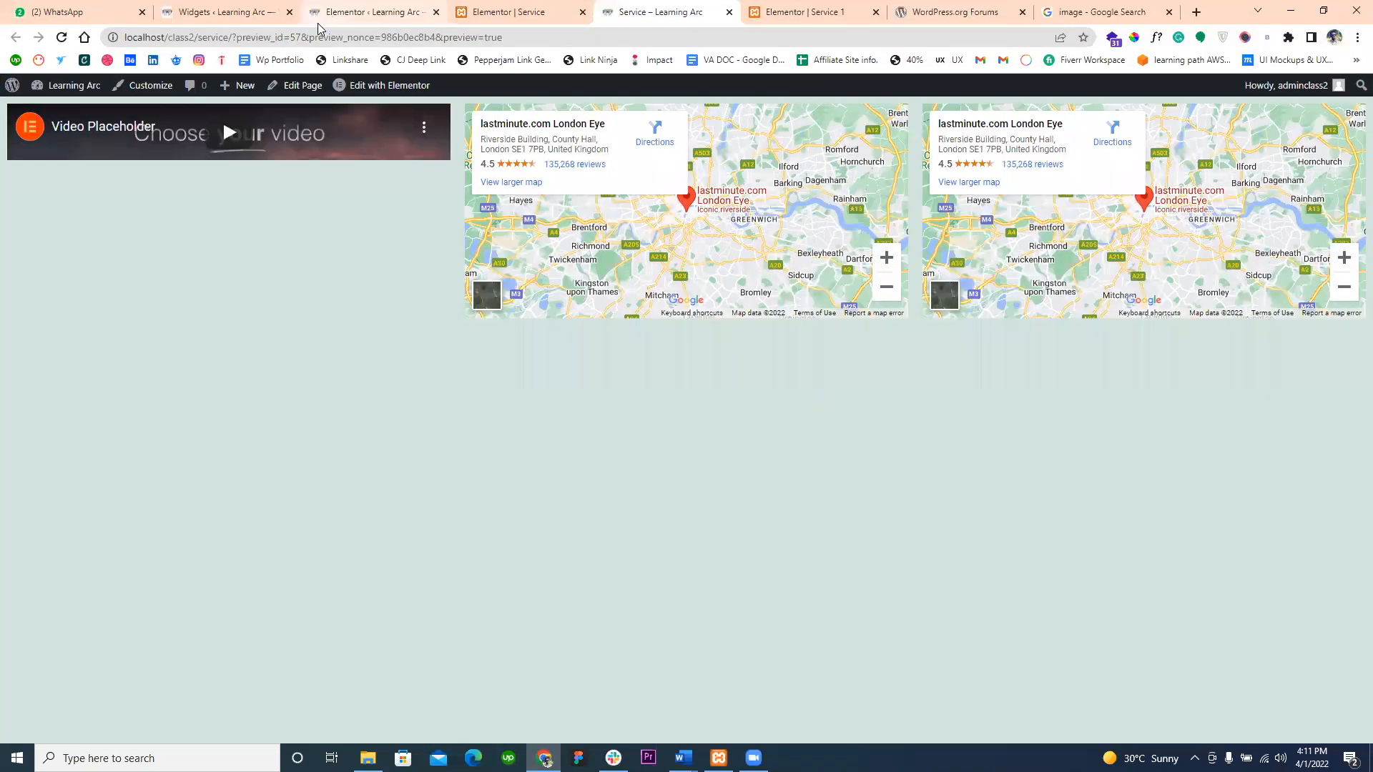
- Close the Service 1 editor tab and leave without saving its changes
click(540, 20)
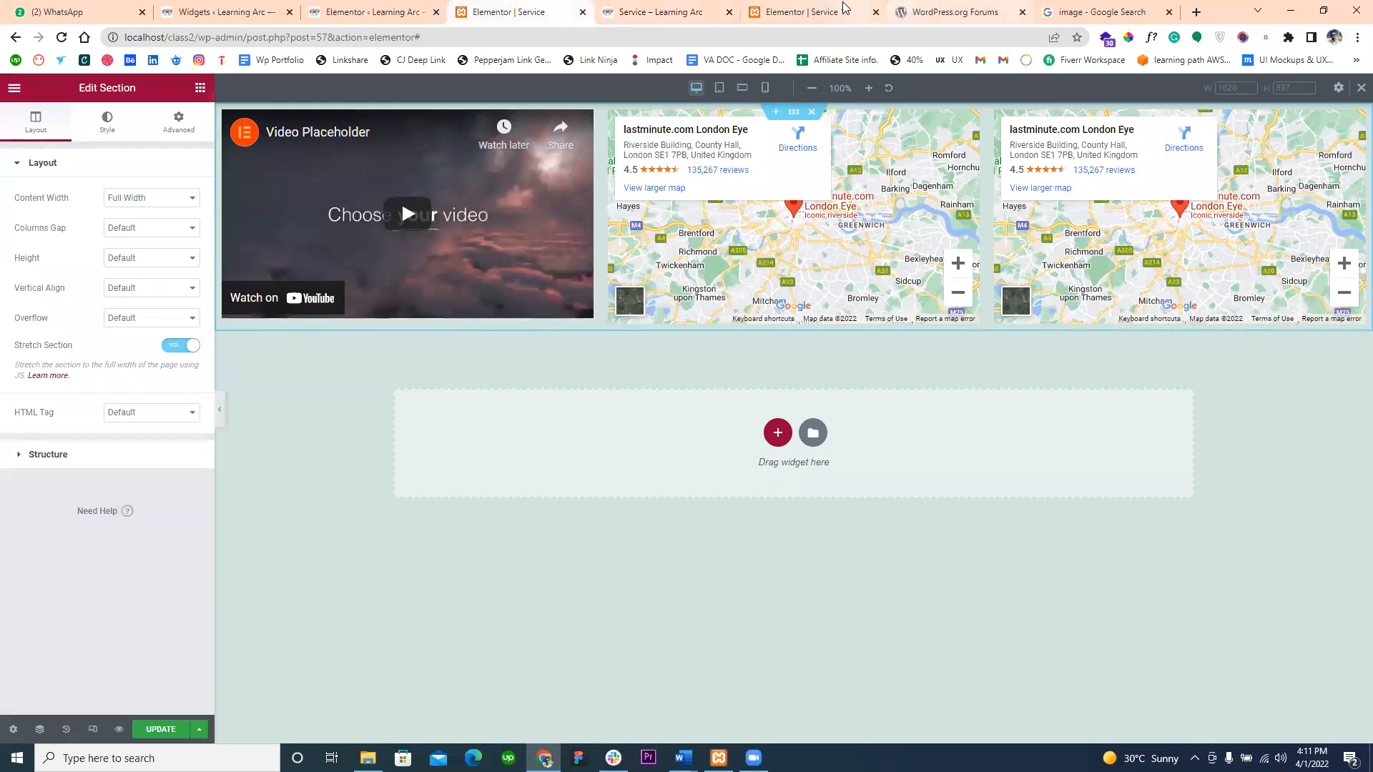
click(873, 13)
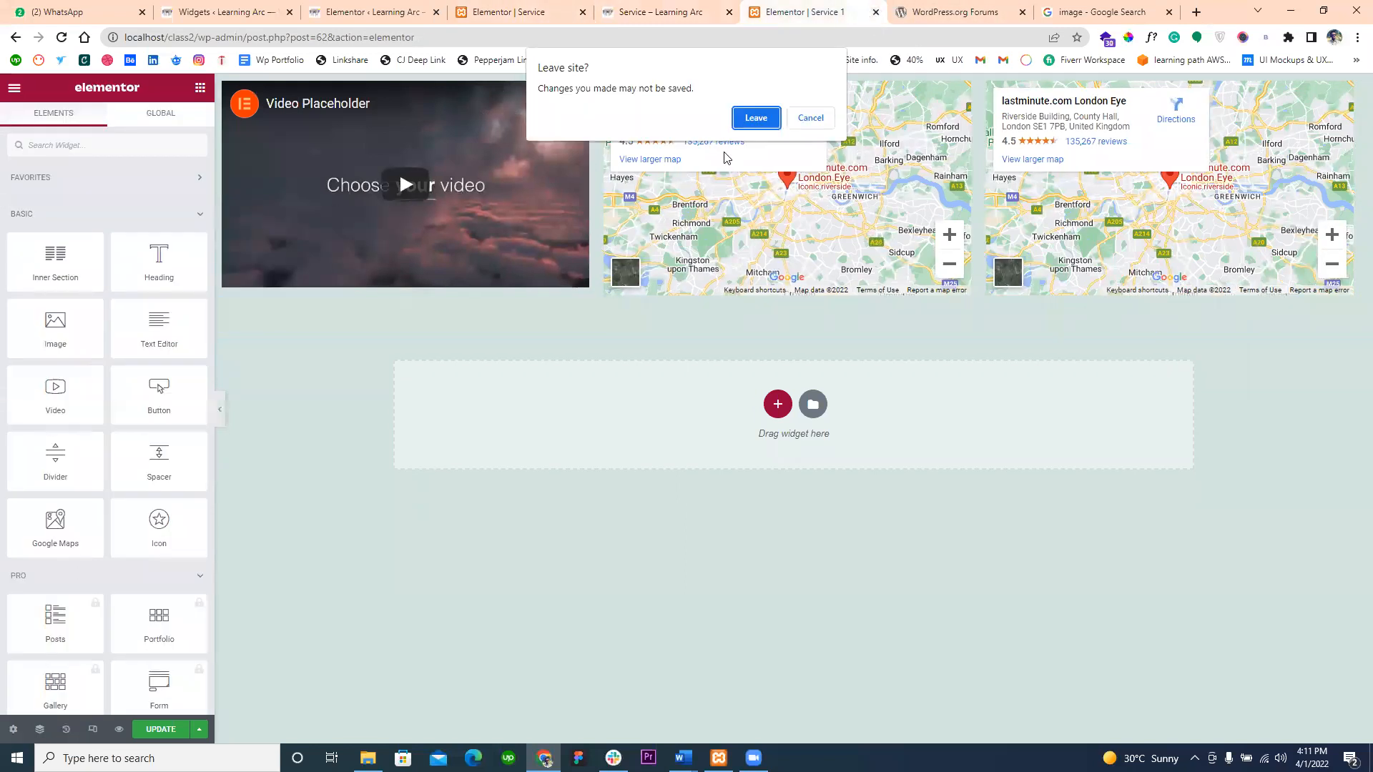
click(756, 118)
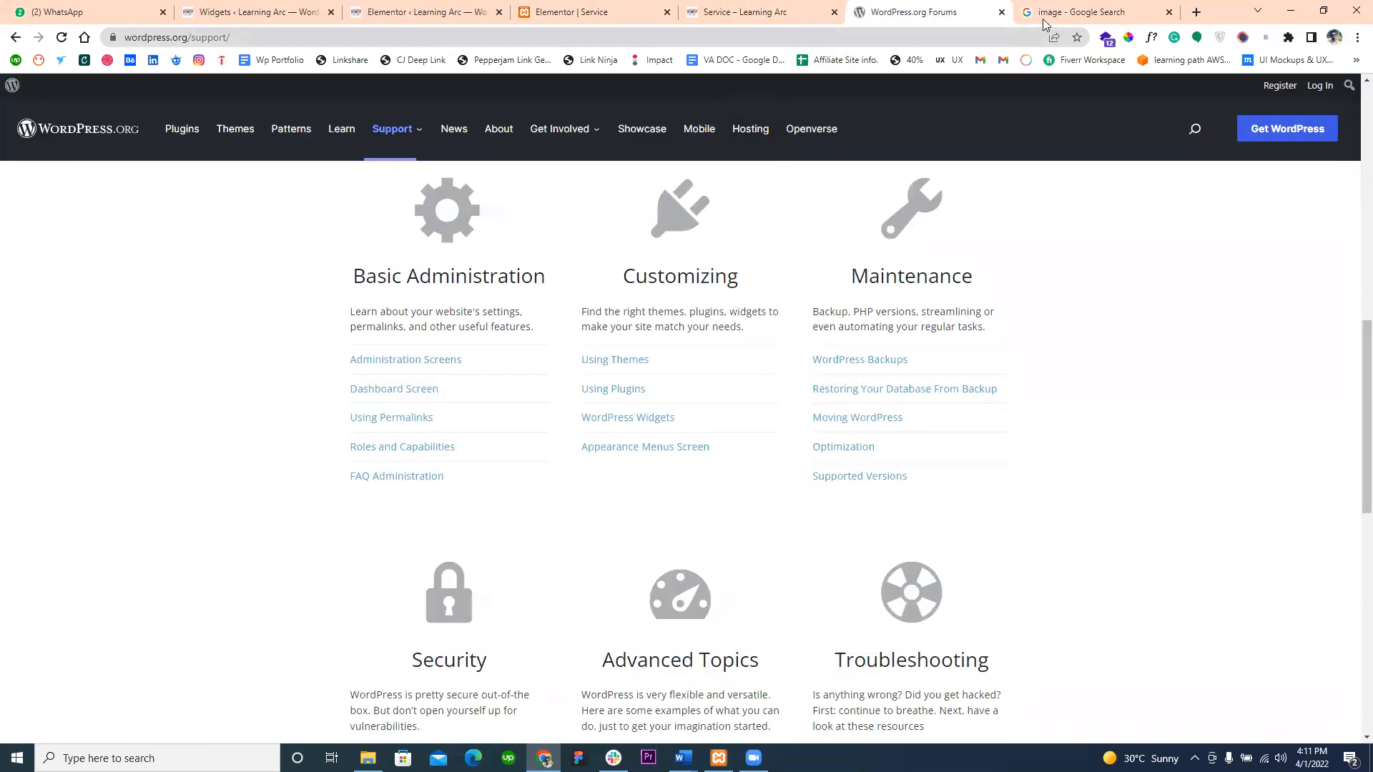
- Move the Google Images tab ahead of the WordPress.org Forums tab and search for "elementor design" images
click(1050, 13)
drag(1050, 16, 891, 6)
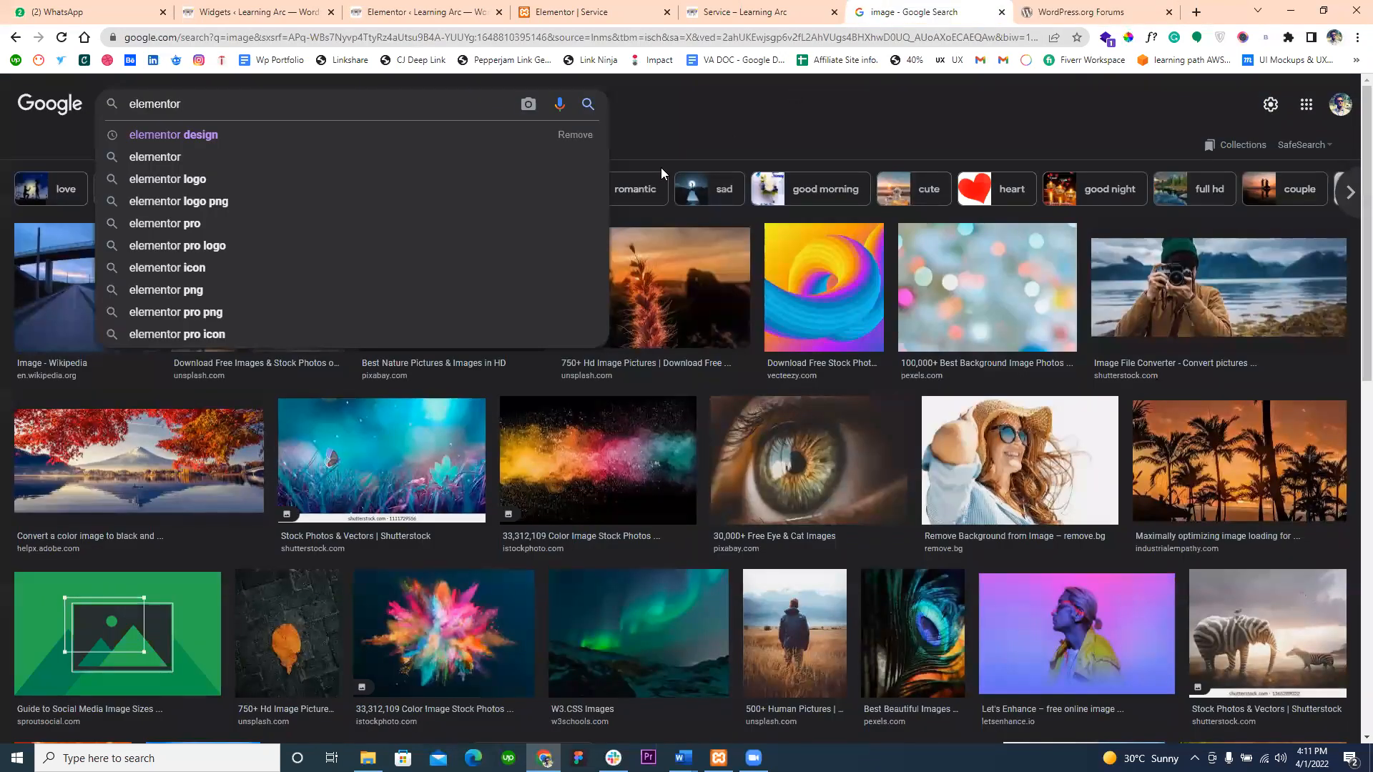
key(Down)
key(Return)
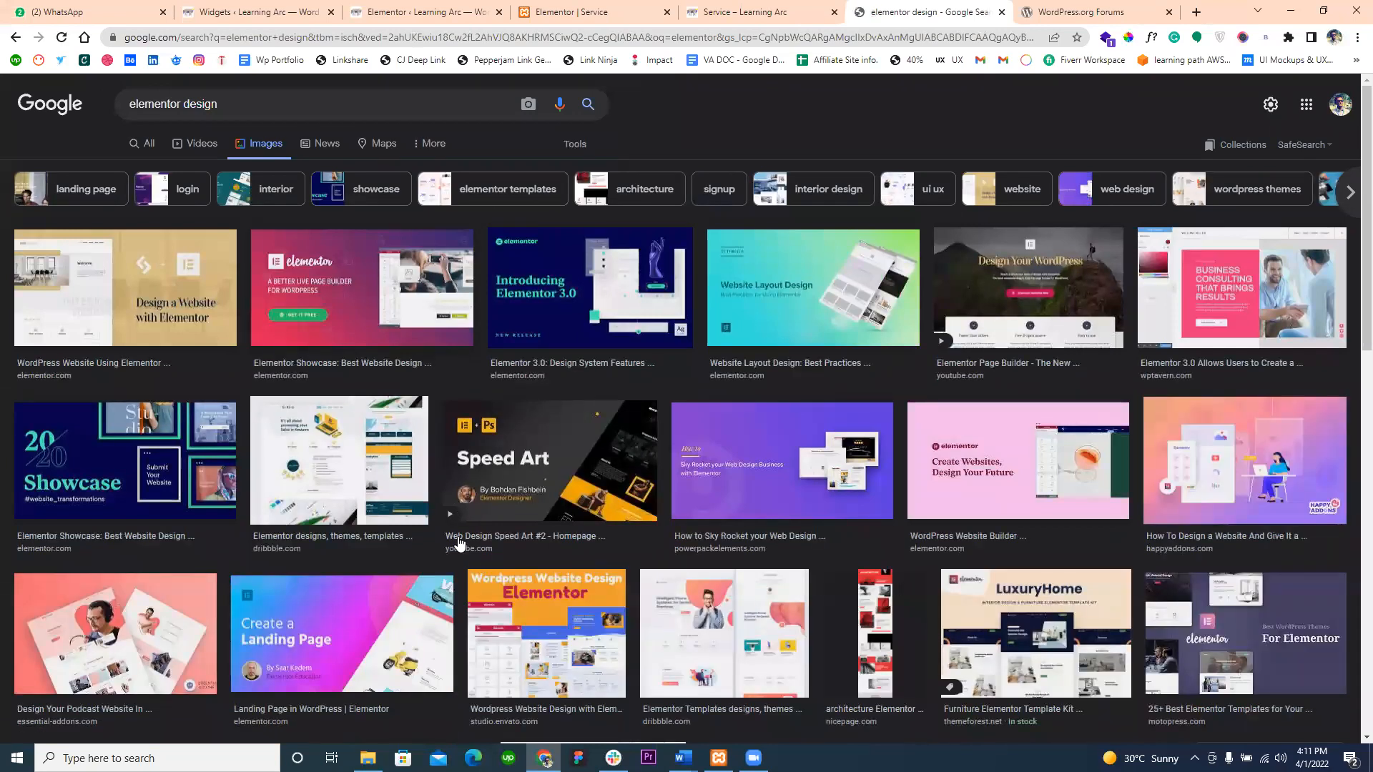
- Browse the "elementor design" image results for examples of websites and landing pages built with Elementor
click(376, 494)
scroll(355, 586, down, 2)
scroll(355, 587, down, 3)
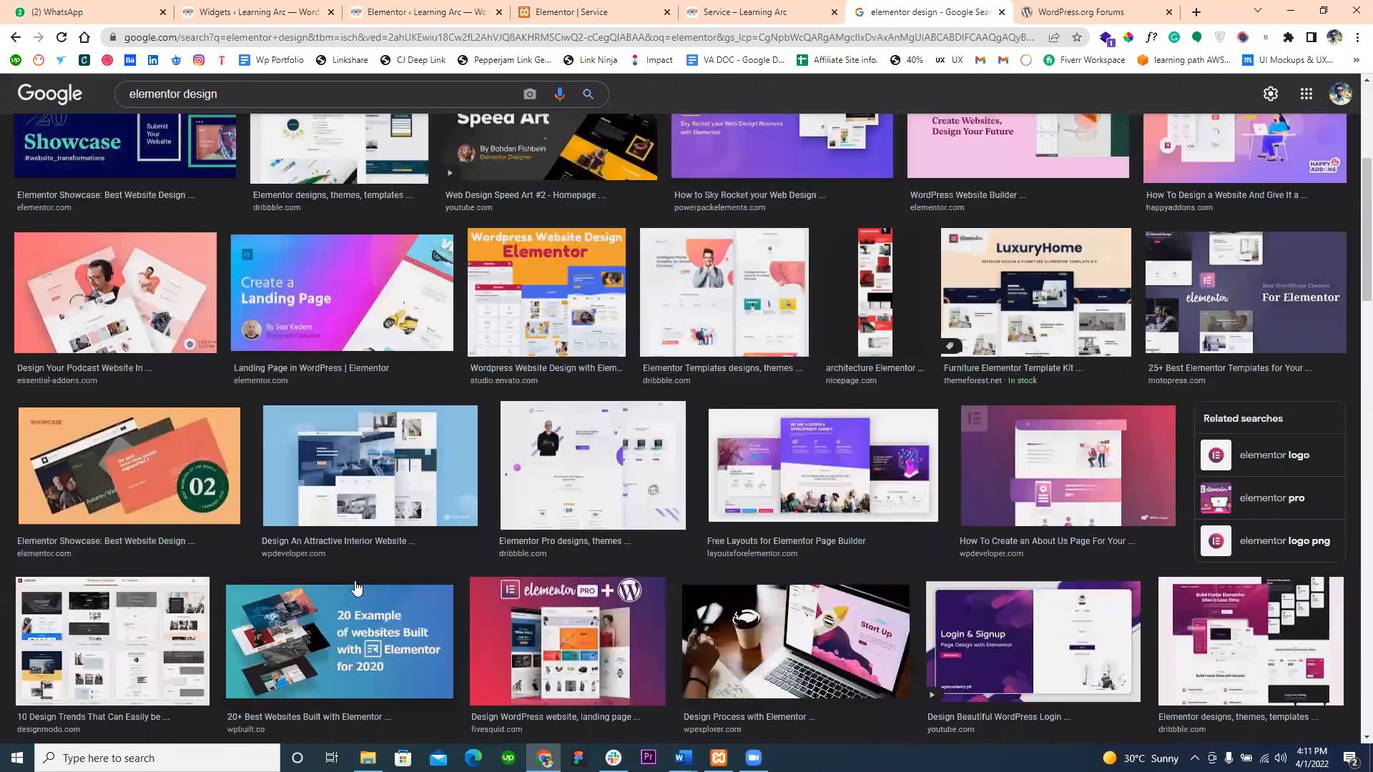
scroll(355, 586, down, 2)
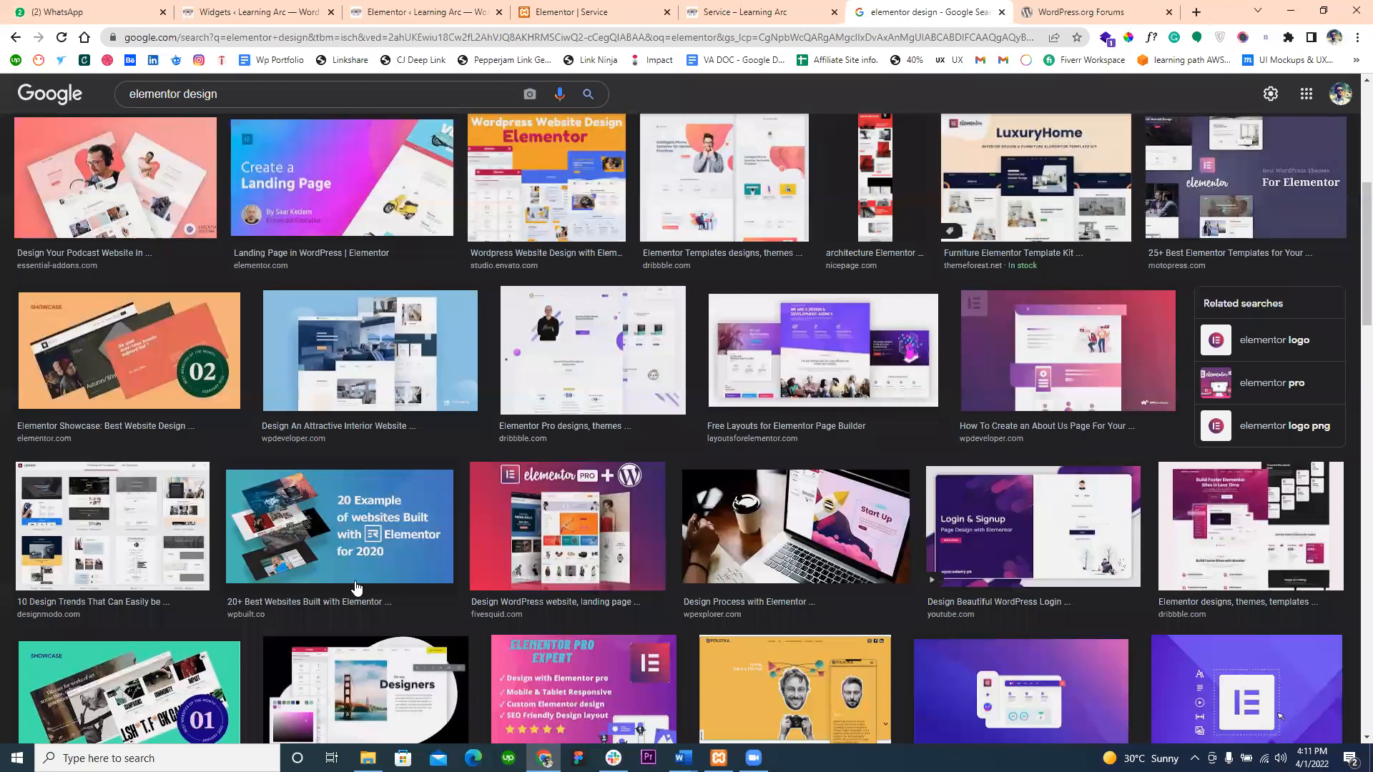
scroll(355, 586, down, 2)
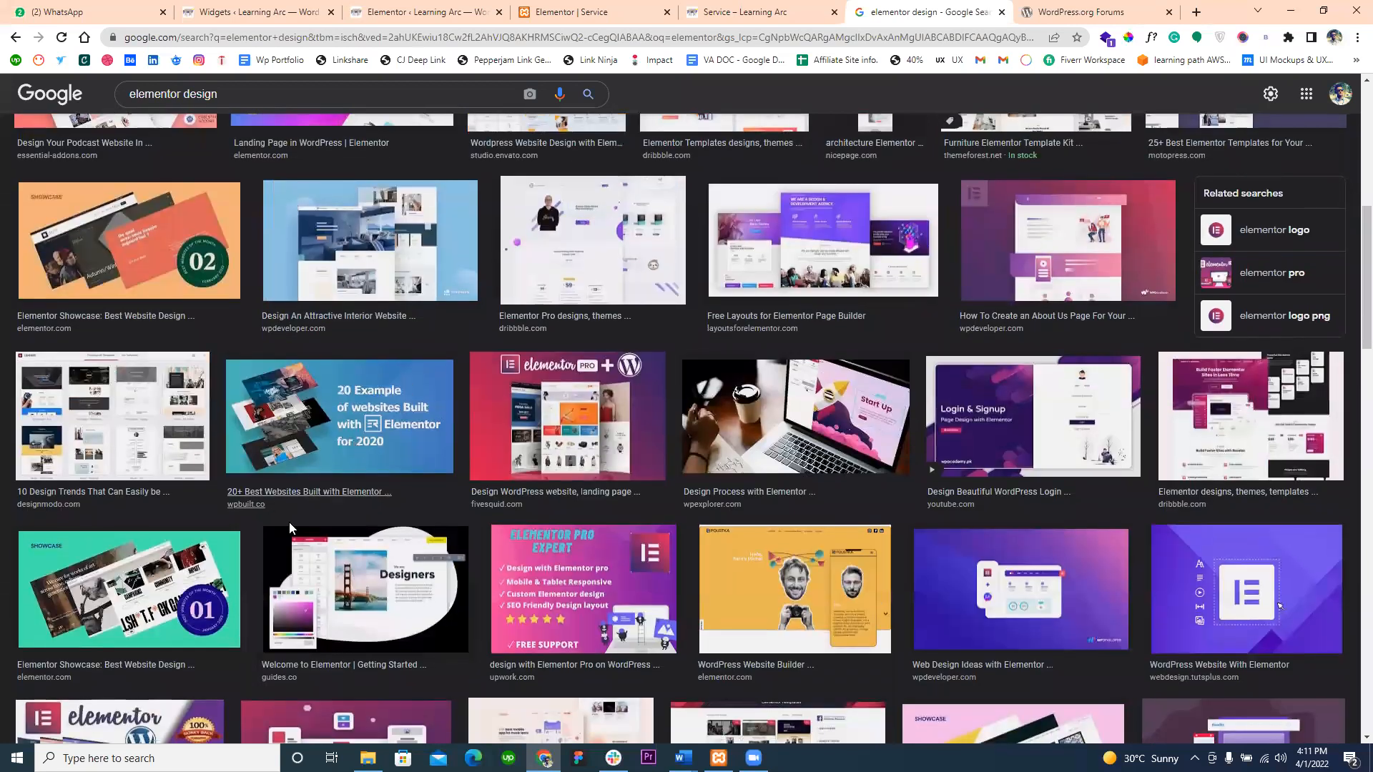
scroll(536, 454, down, 2)
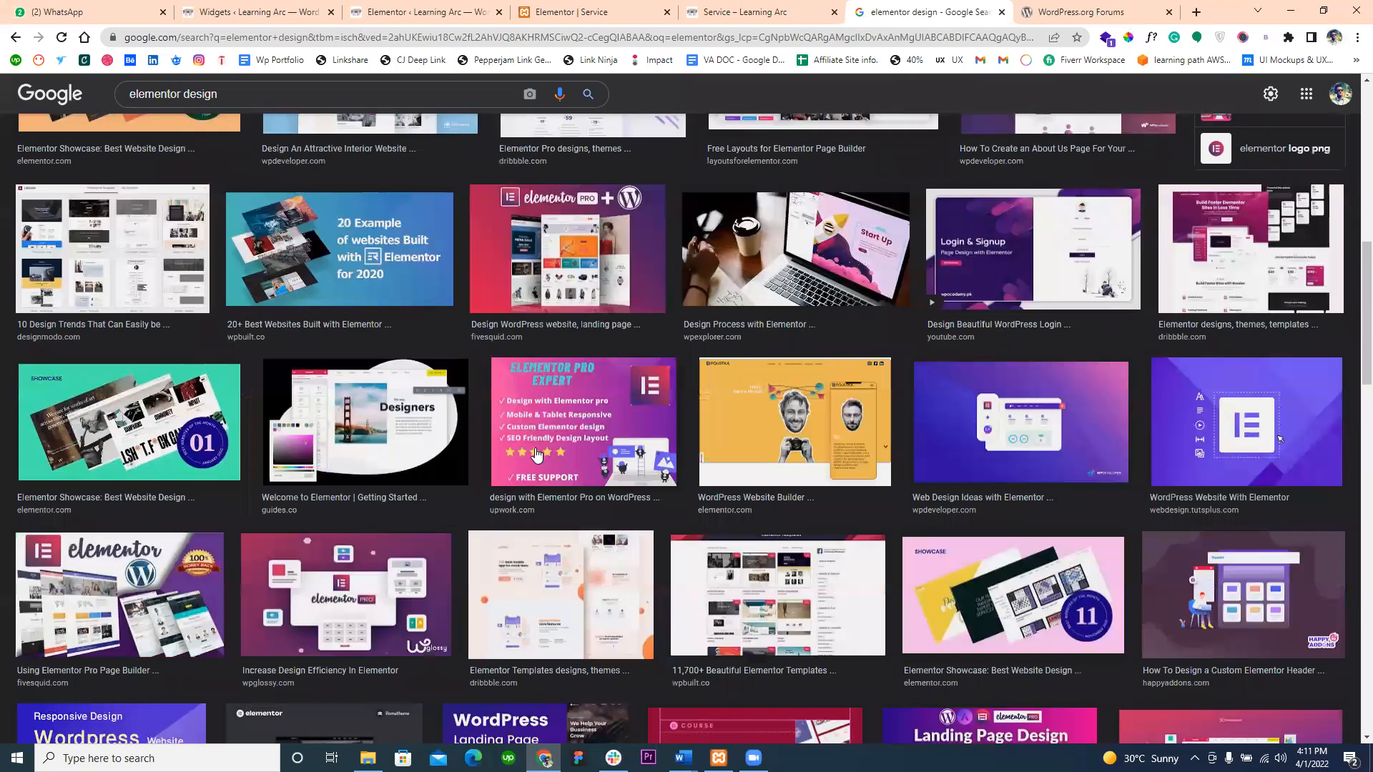
scroll(536, 454, down, 5)
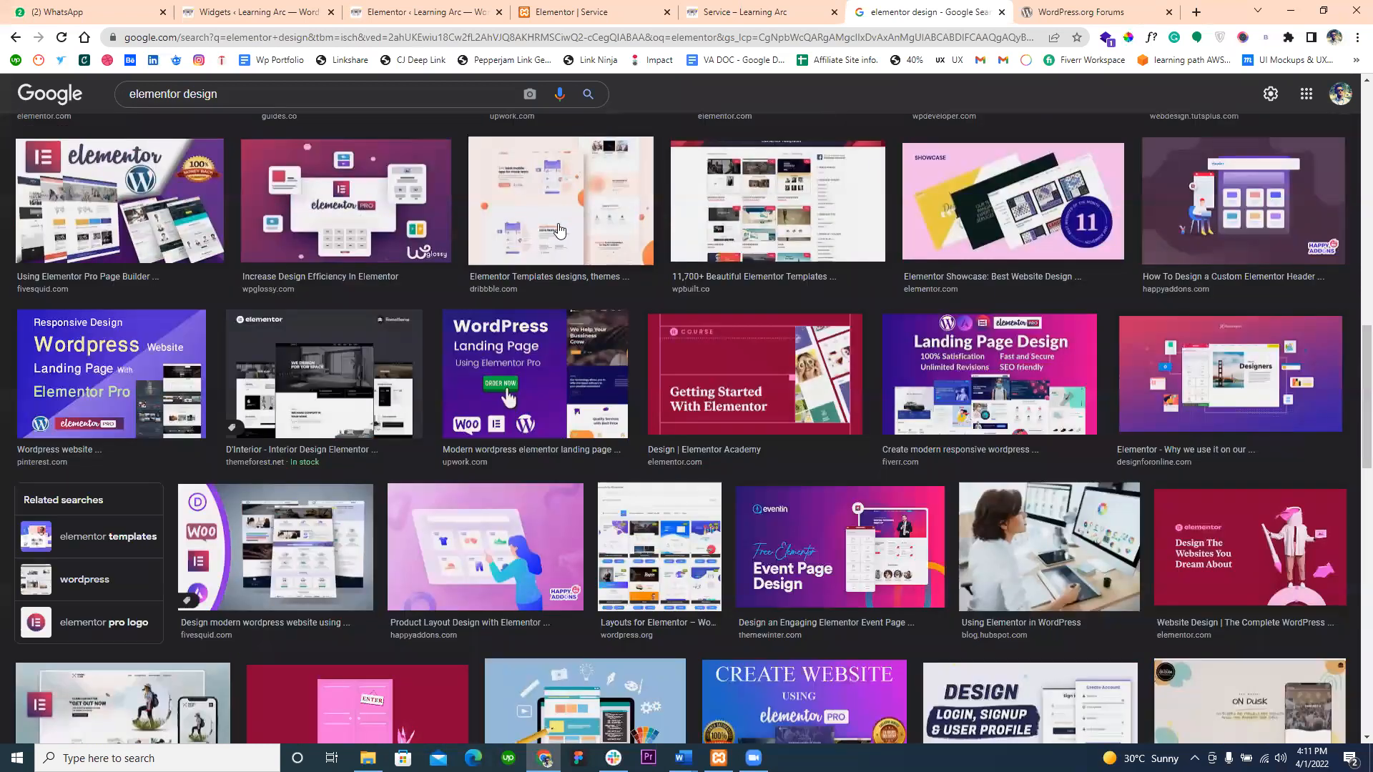
scroll(530, 355, down, 3)
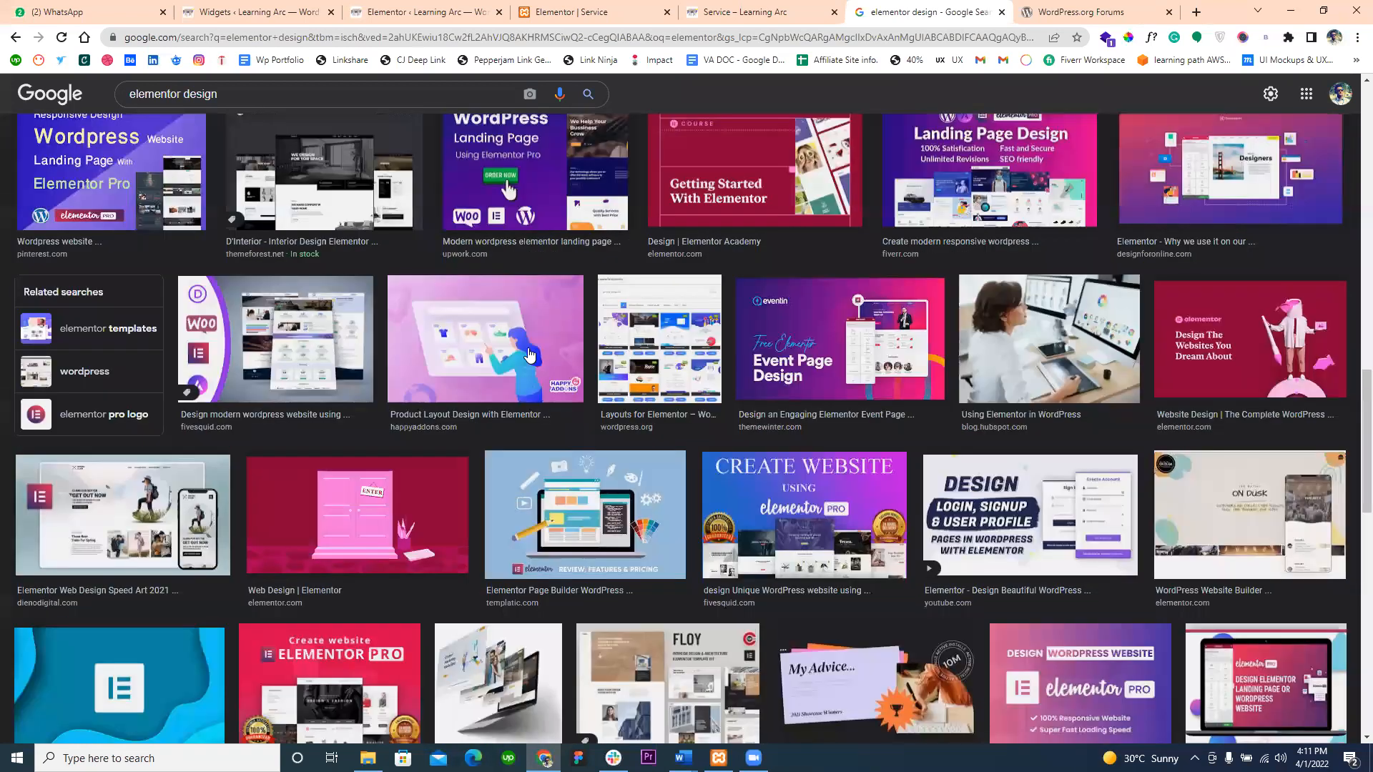
scroll(529, 355, down, 5)
scroll(530, 354, down, 6)
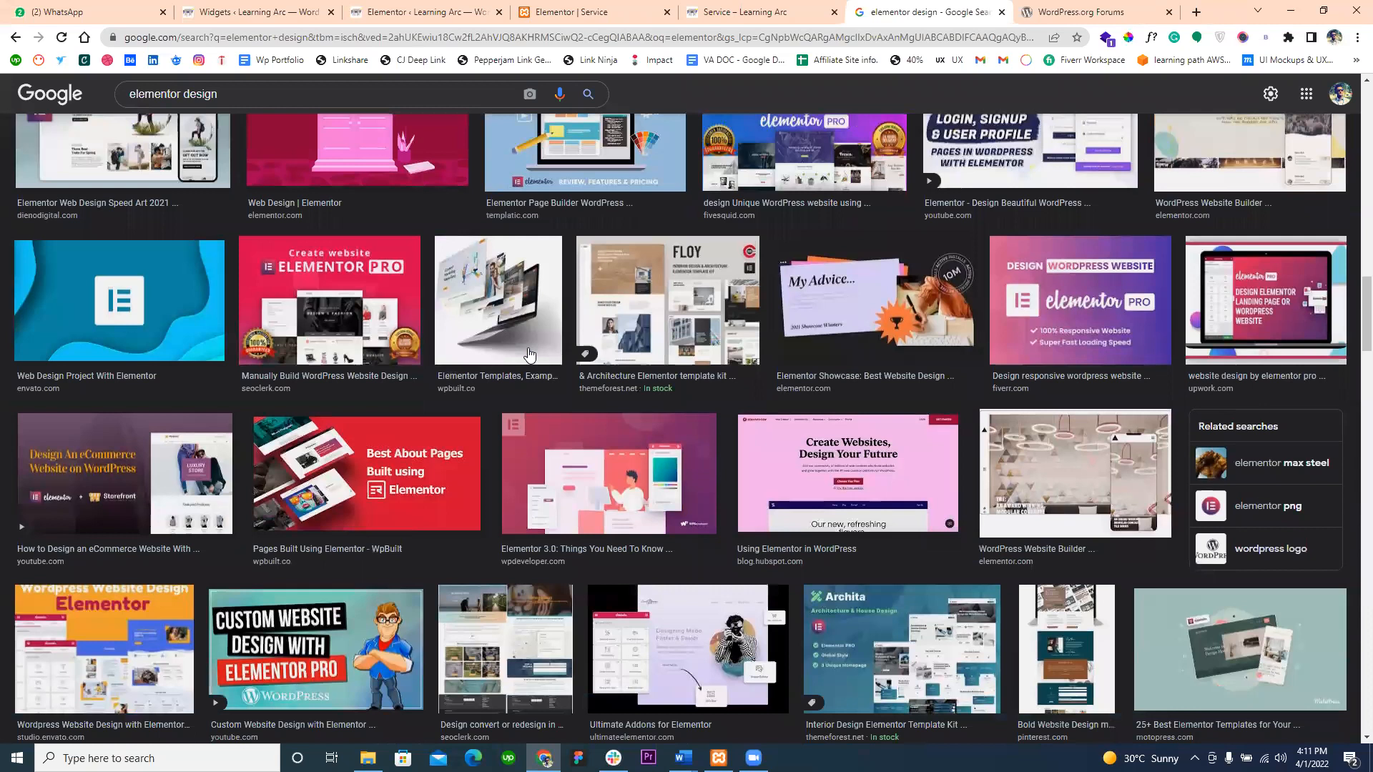
scroll(529, 355, down, 1)
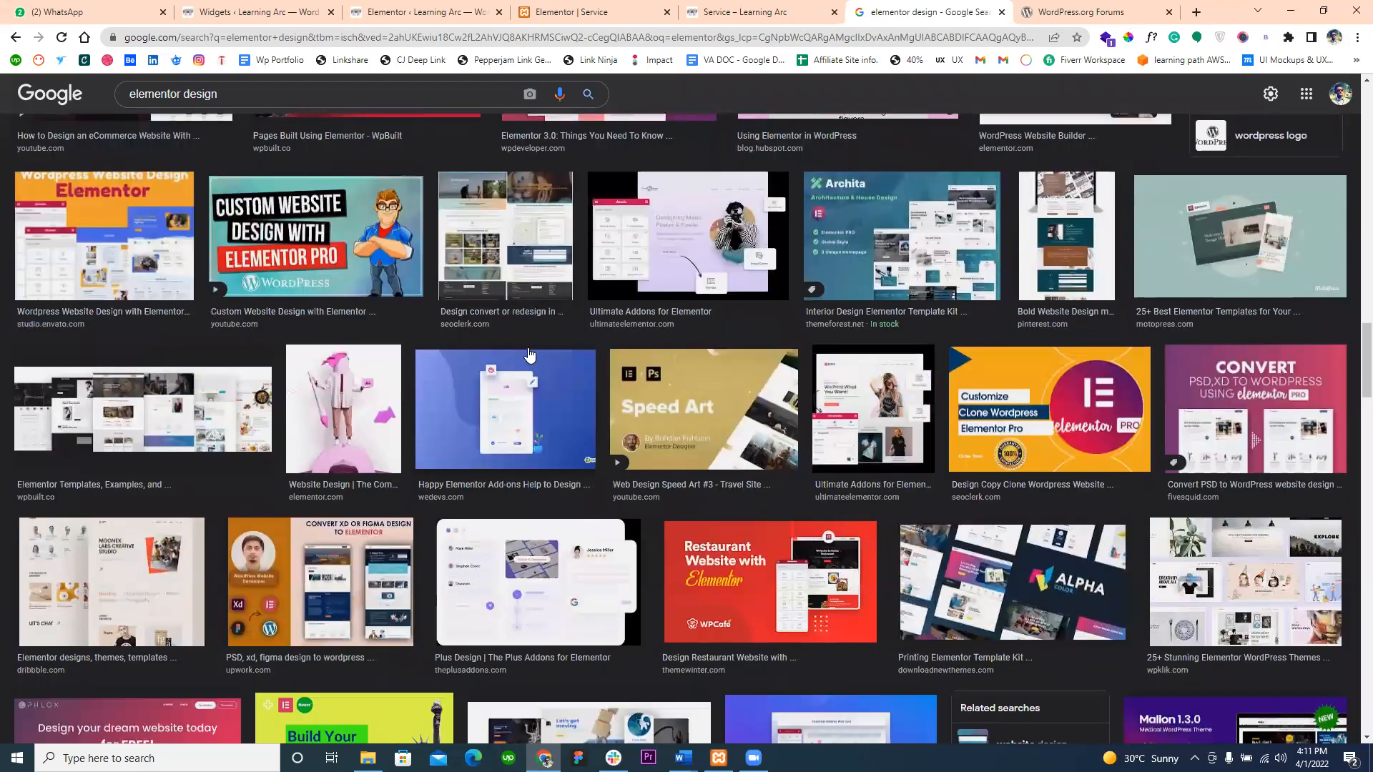
scroll(529, 355, down, 3)
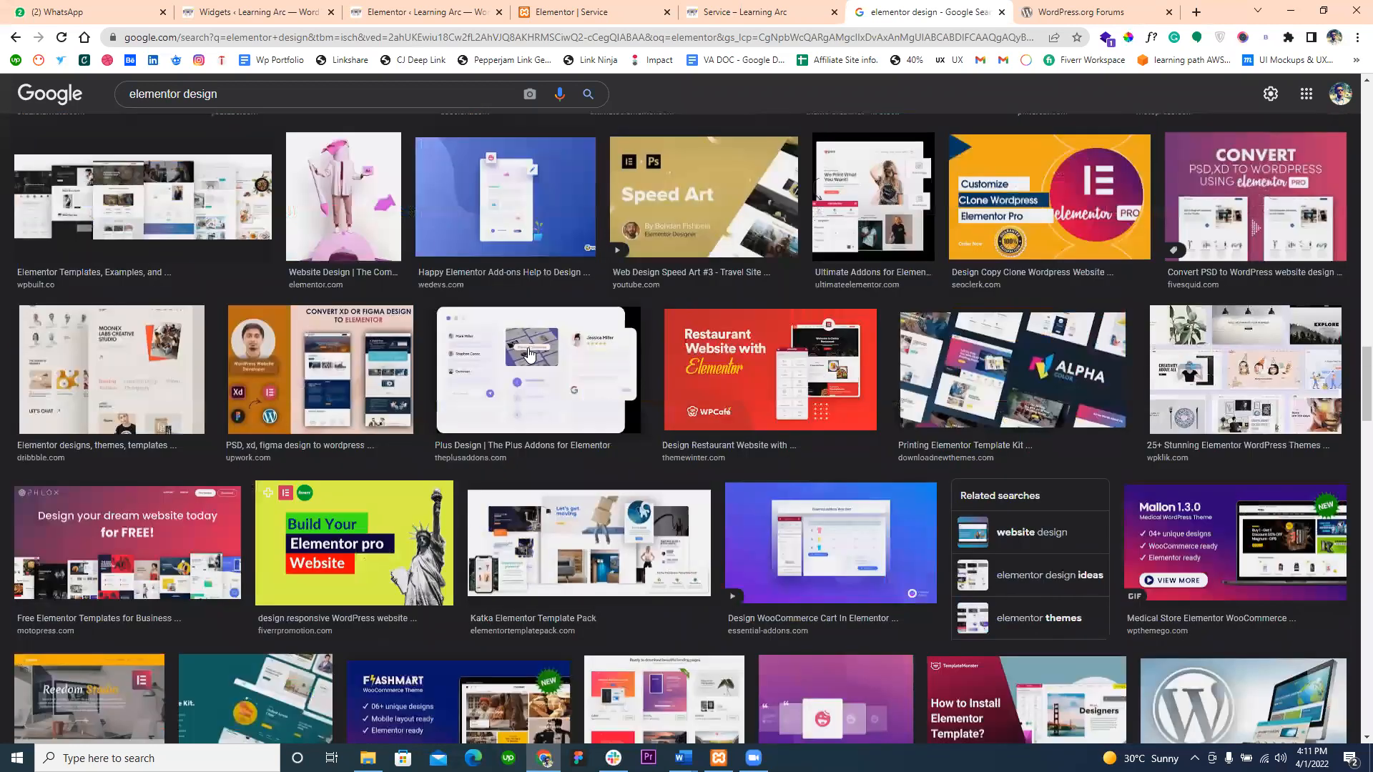
scroll(530, 355, down, 2)
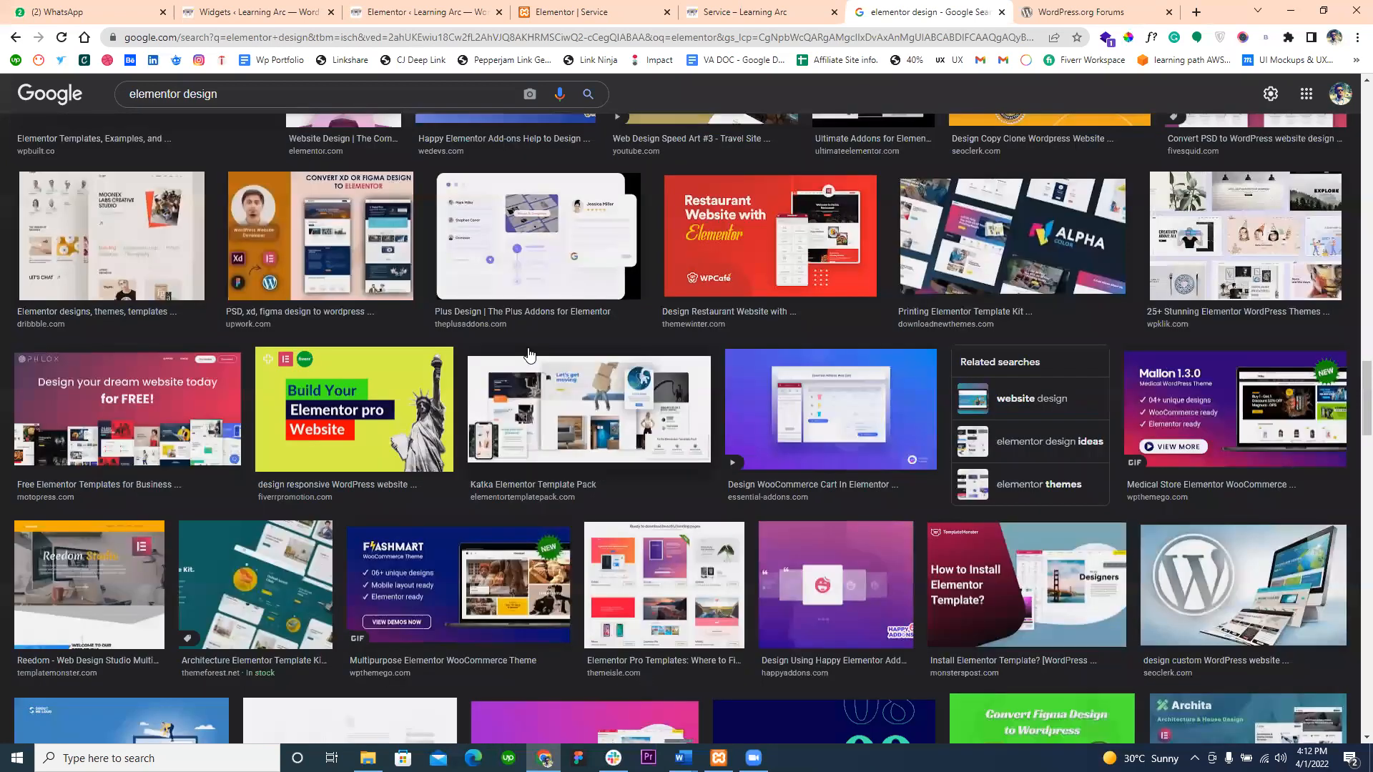
scroll(701, 337, down, 3)
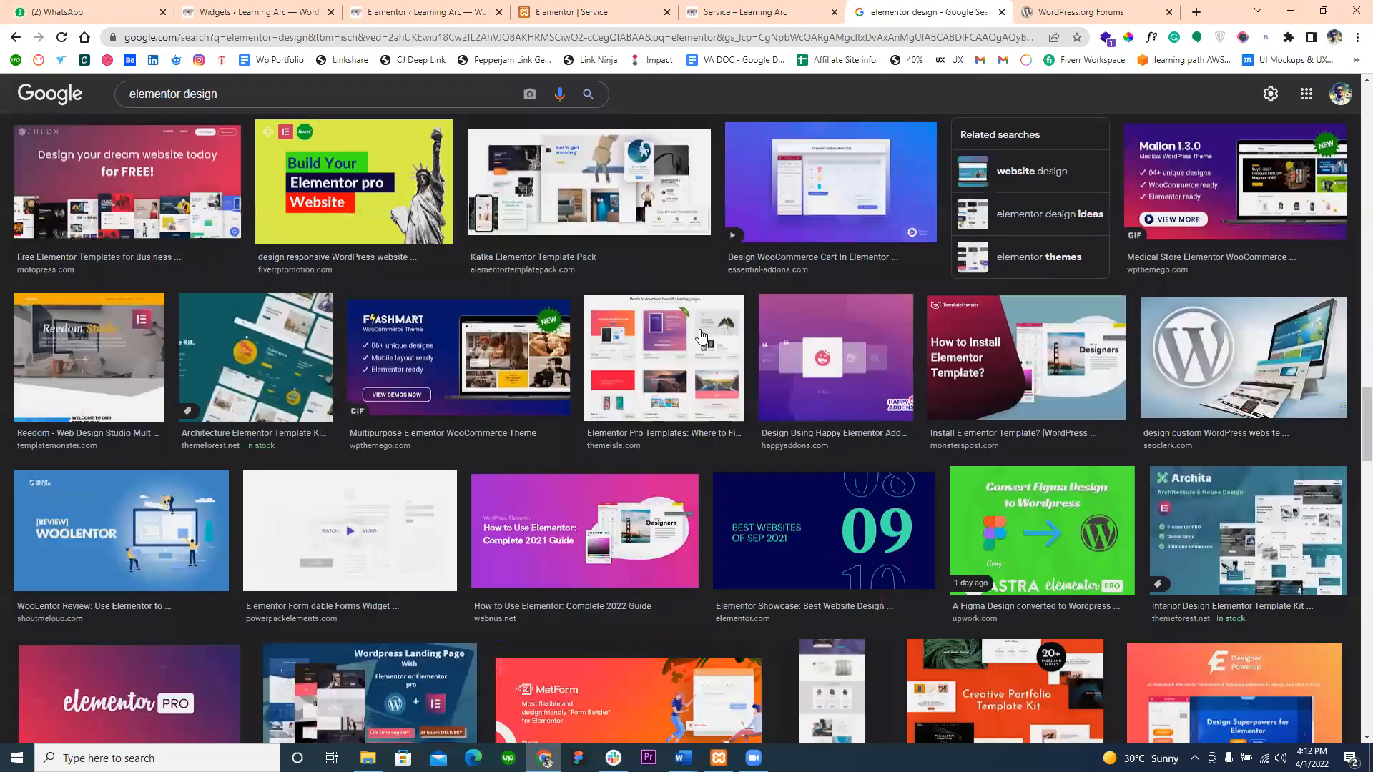
scroll(701, 334, down, 6)
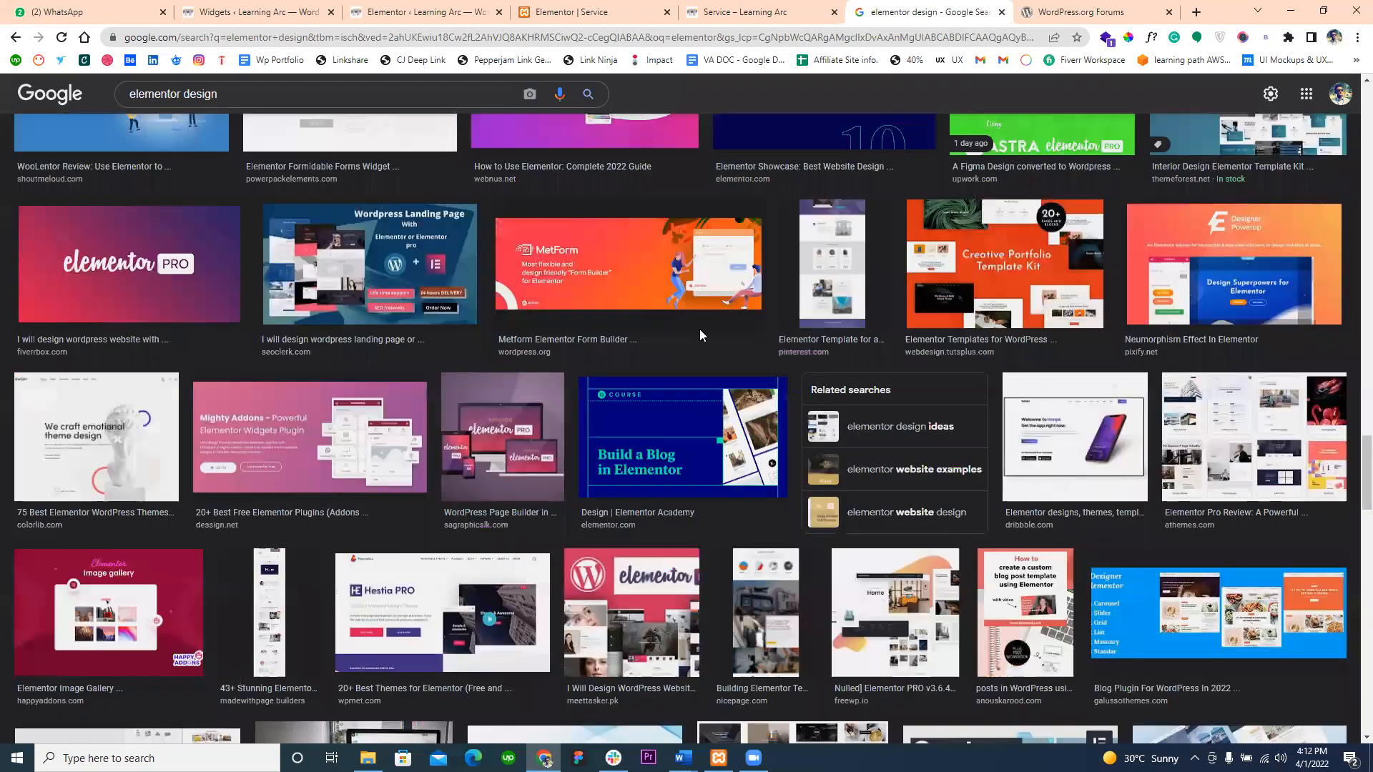
- Open the Dribbble source of the image with the purple phone app landing page and browse its Elementor design gallery
click(1056, 410)
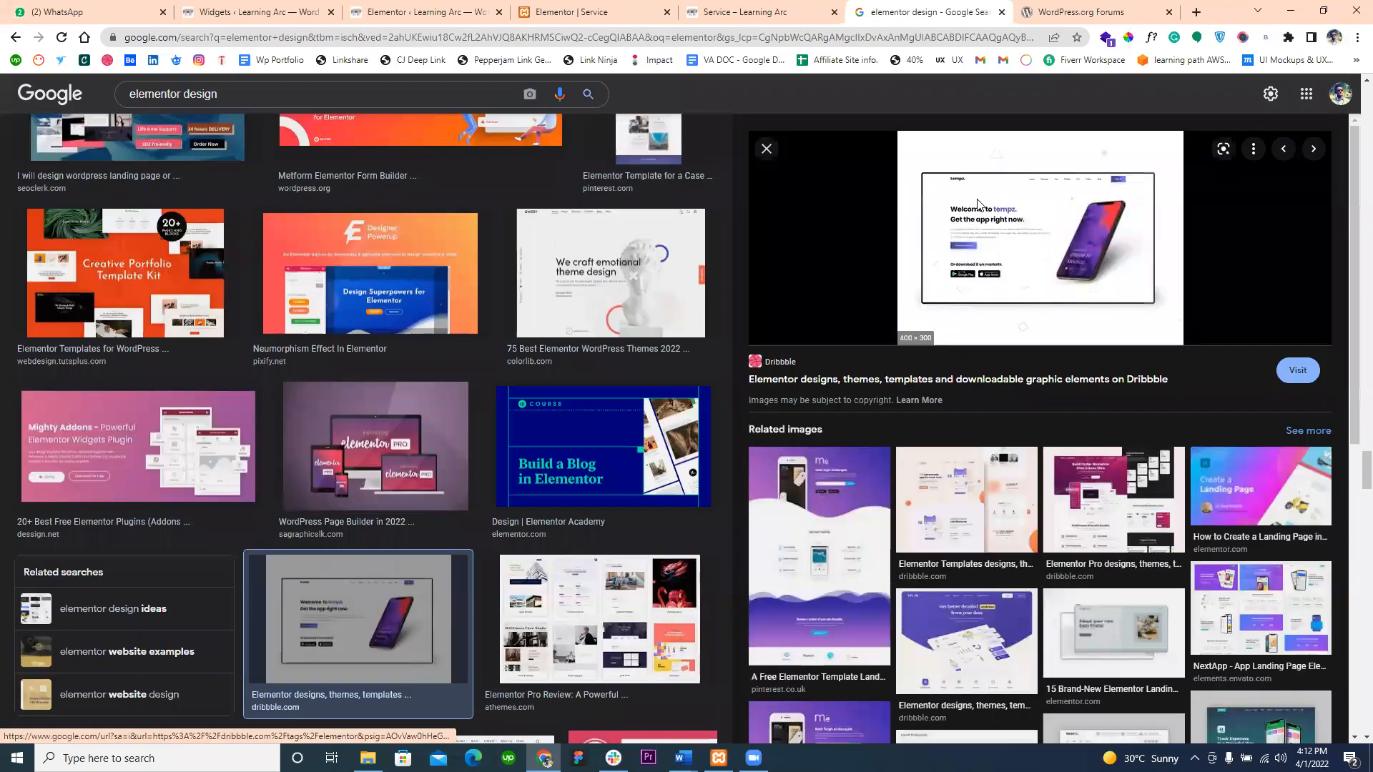
click(979, 204)
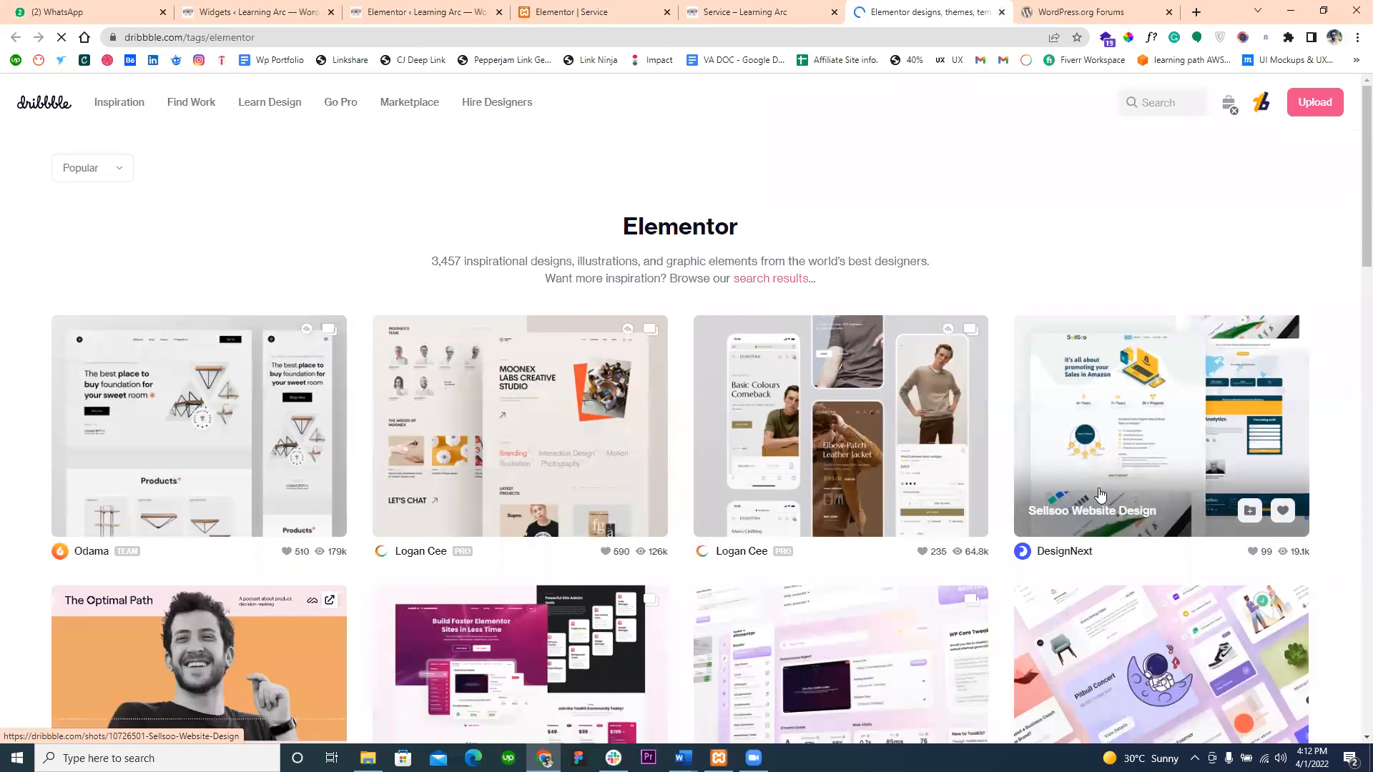
scroll(633, 438, down, 3)
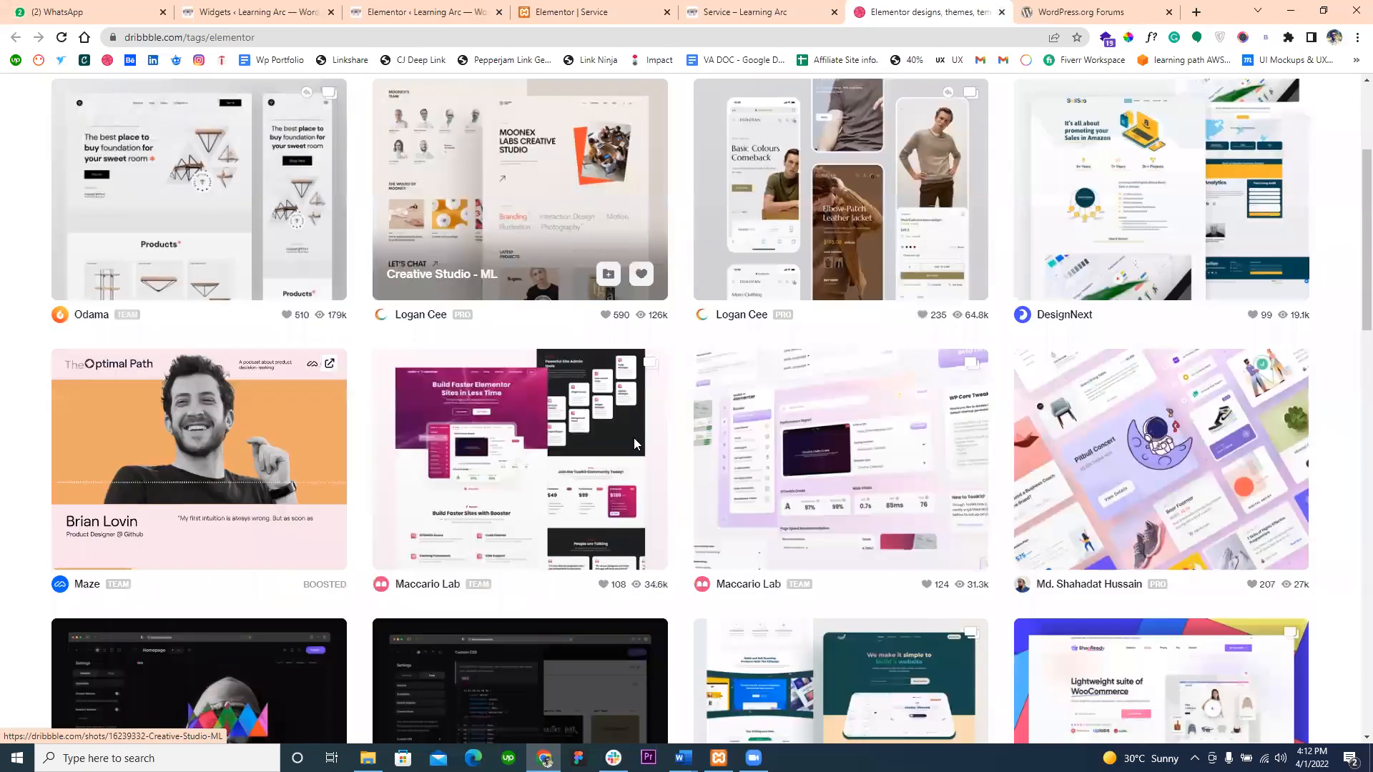
scroll(634, 437, down, 2)
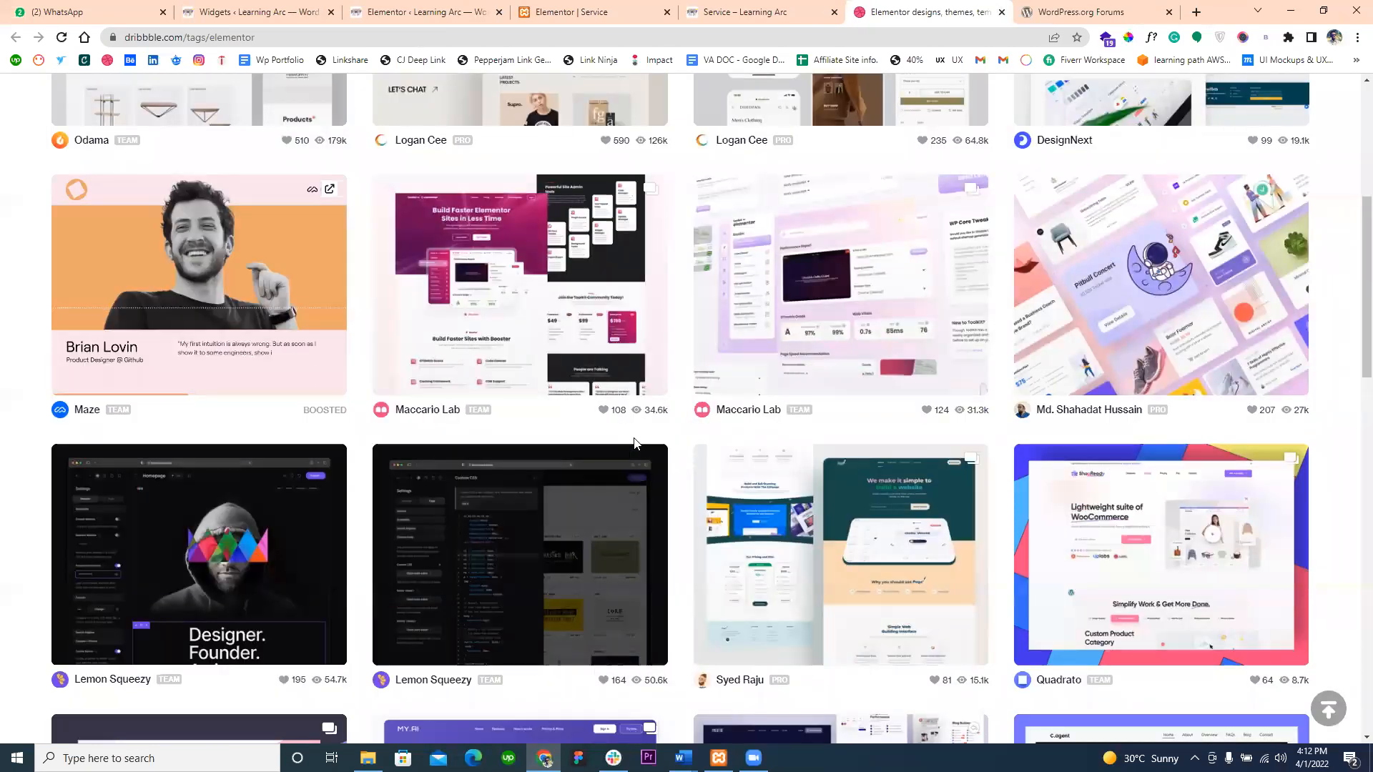
scroll(1127, 492, down, 2)
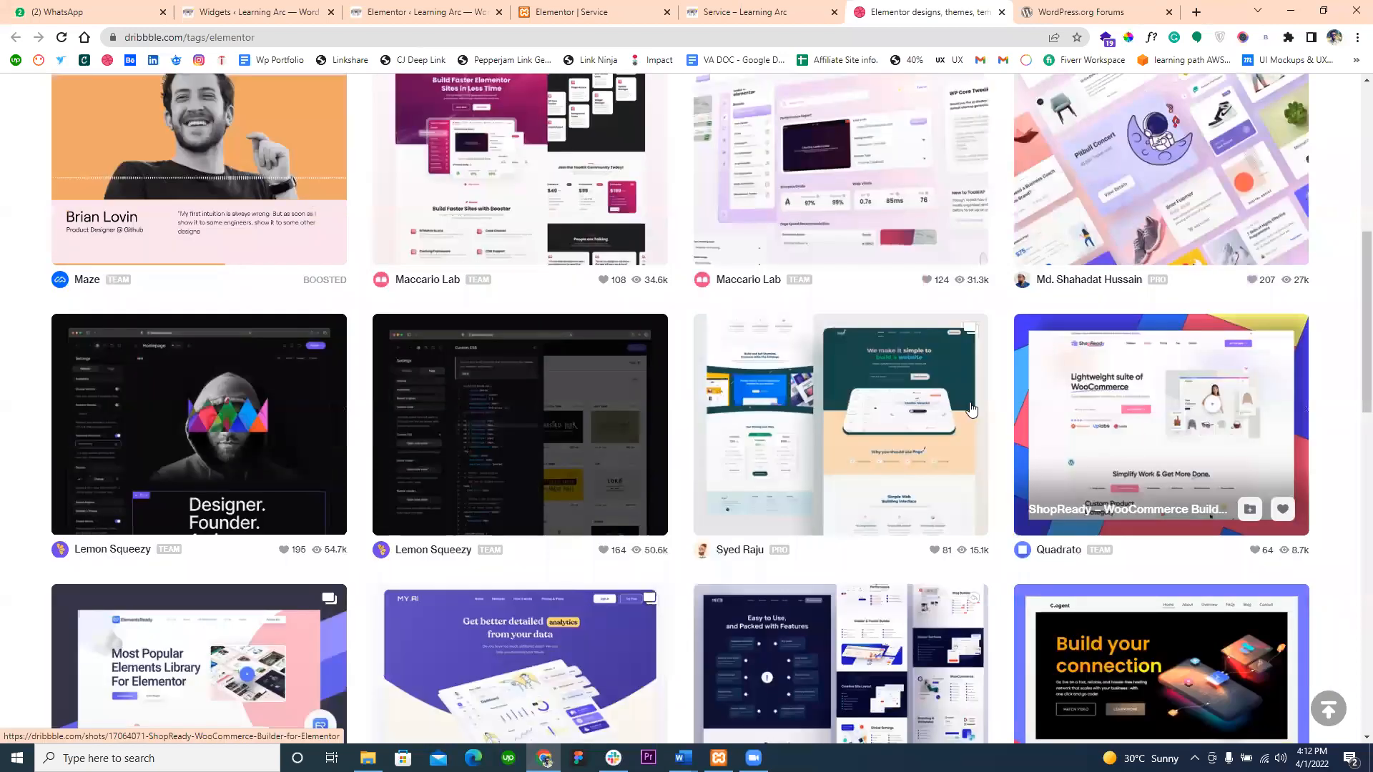
scroll(955, 410, down, 4)
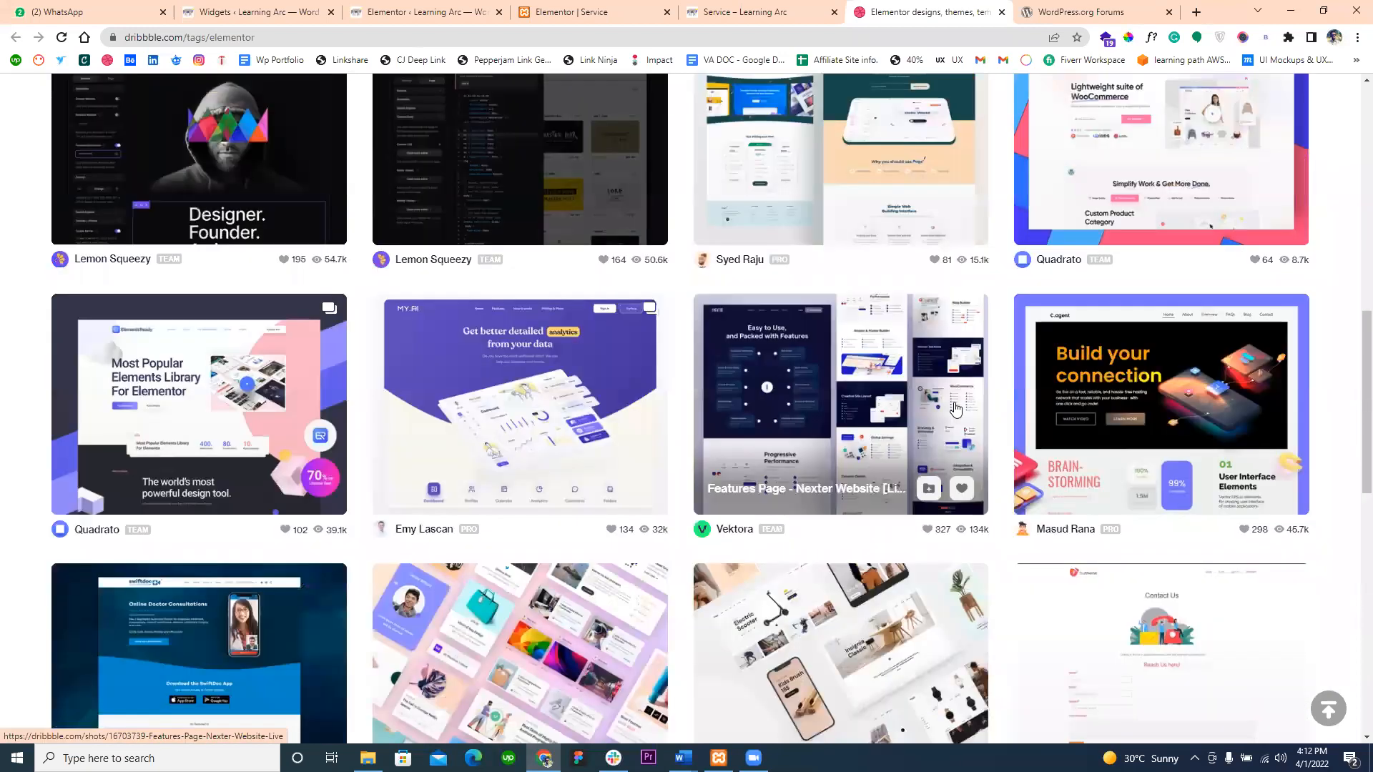
scroll(955, 409, up, 6)
scroll(955, 409, up, 1)
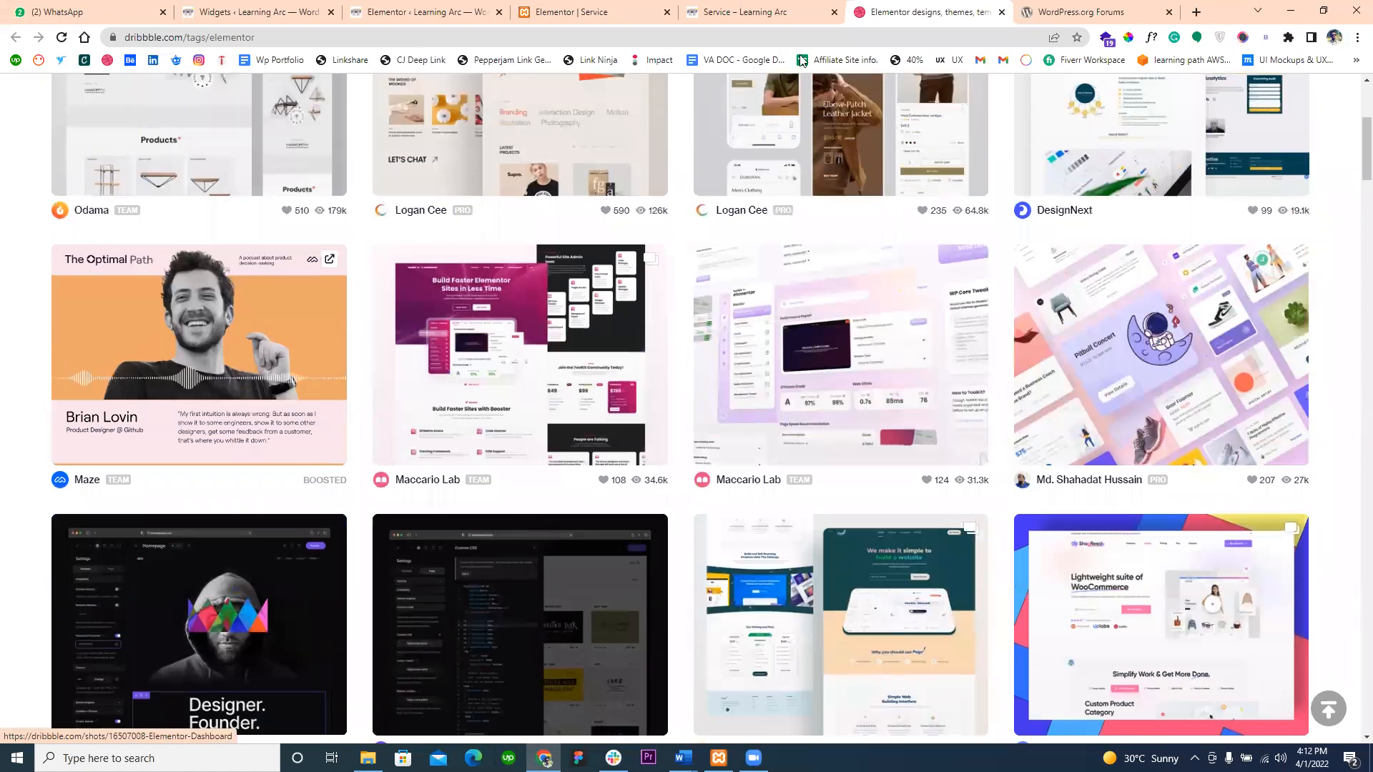
- Return to the WordPress admin tab, passing the Service preview and editor, and reload Elementor's general settings page
click(721, 9)
click(572, 8)
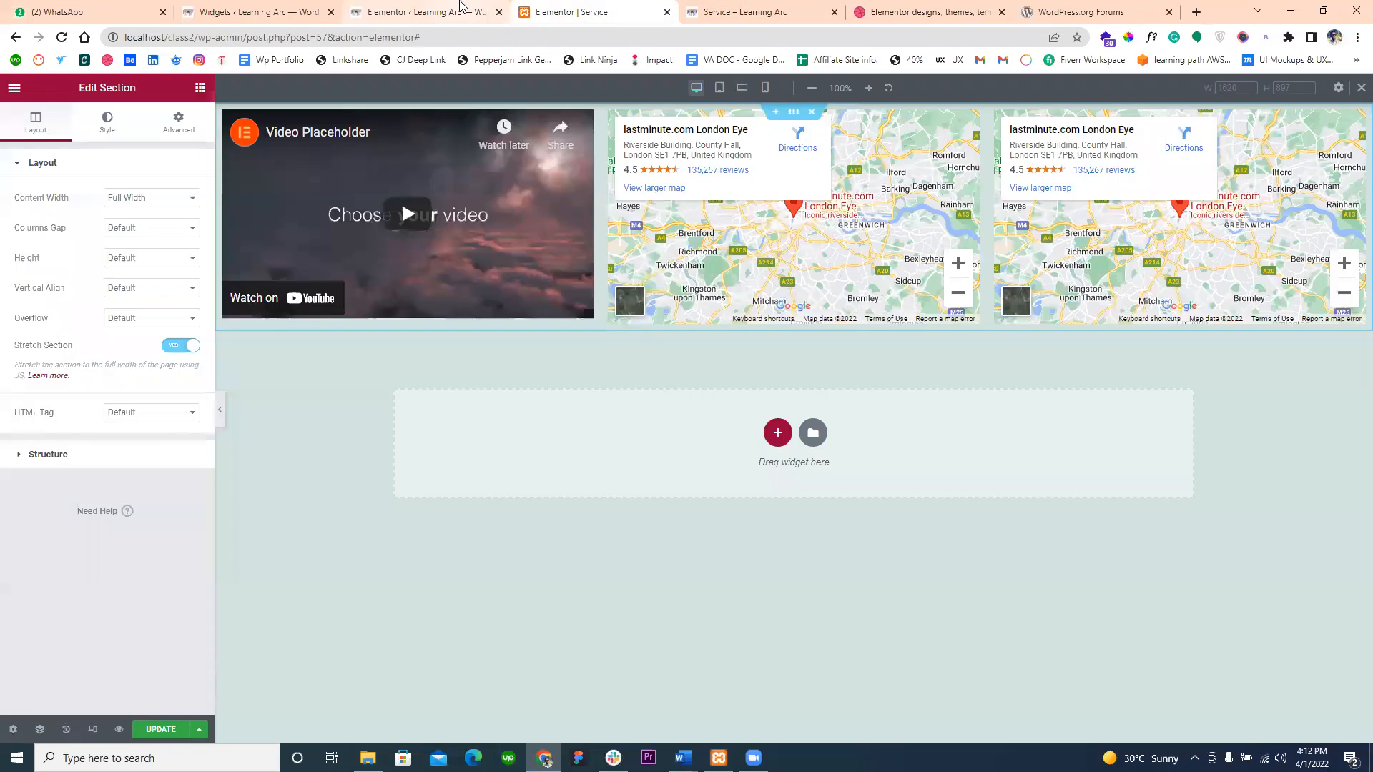
click(461, 6)
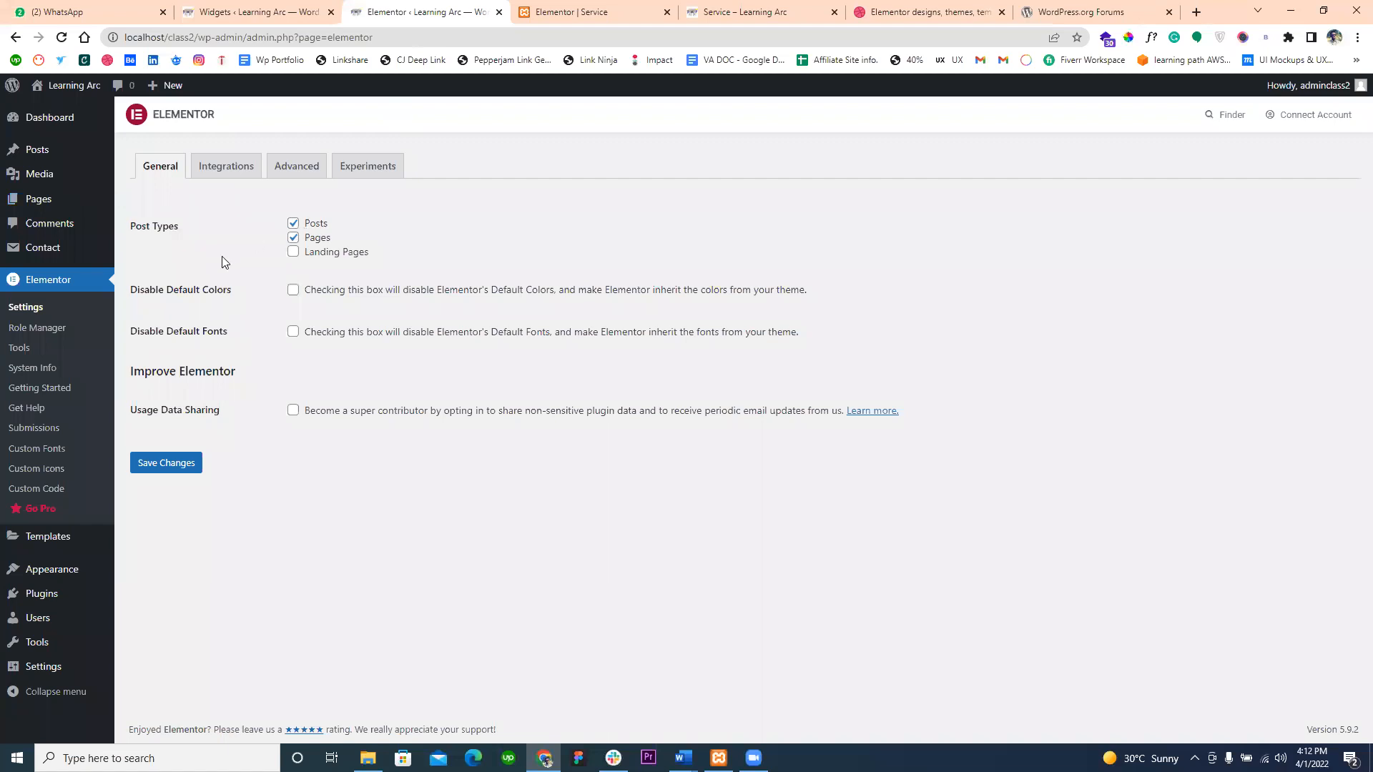
mouse_move(60, 98)
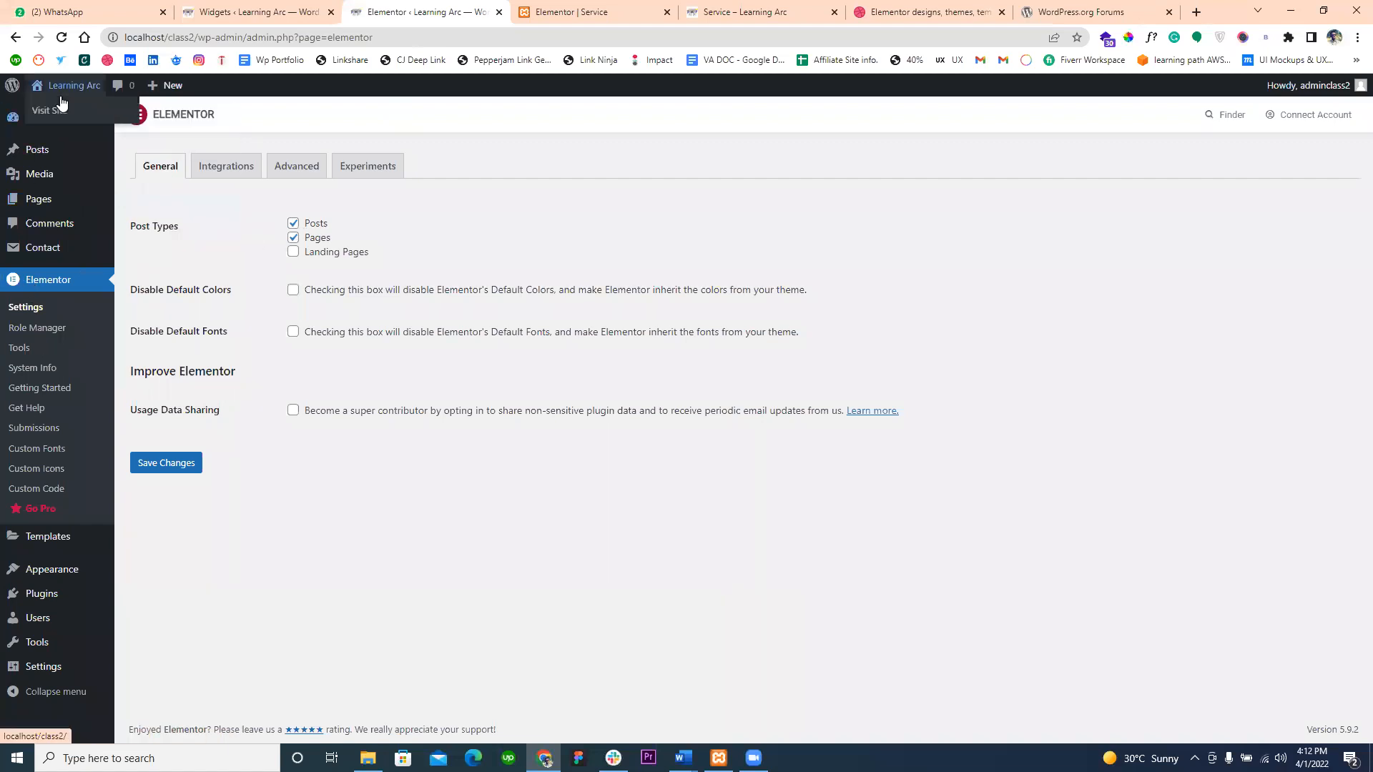
click(68, 287)
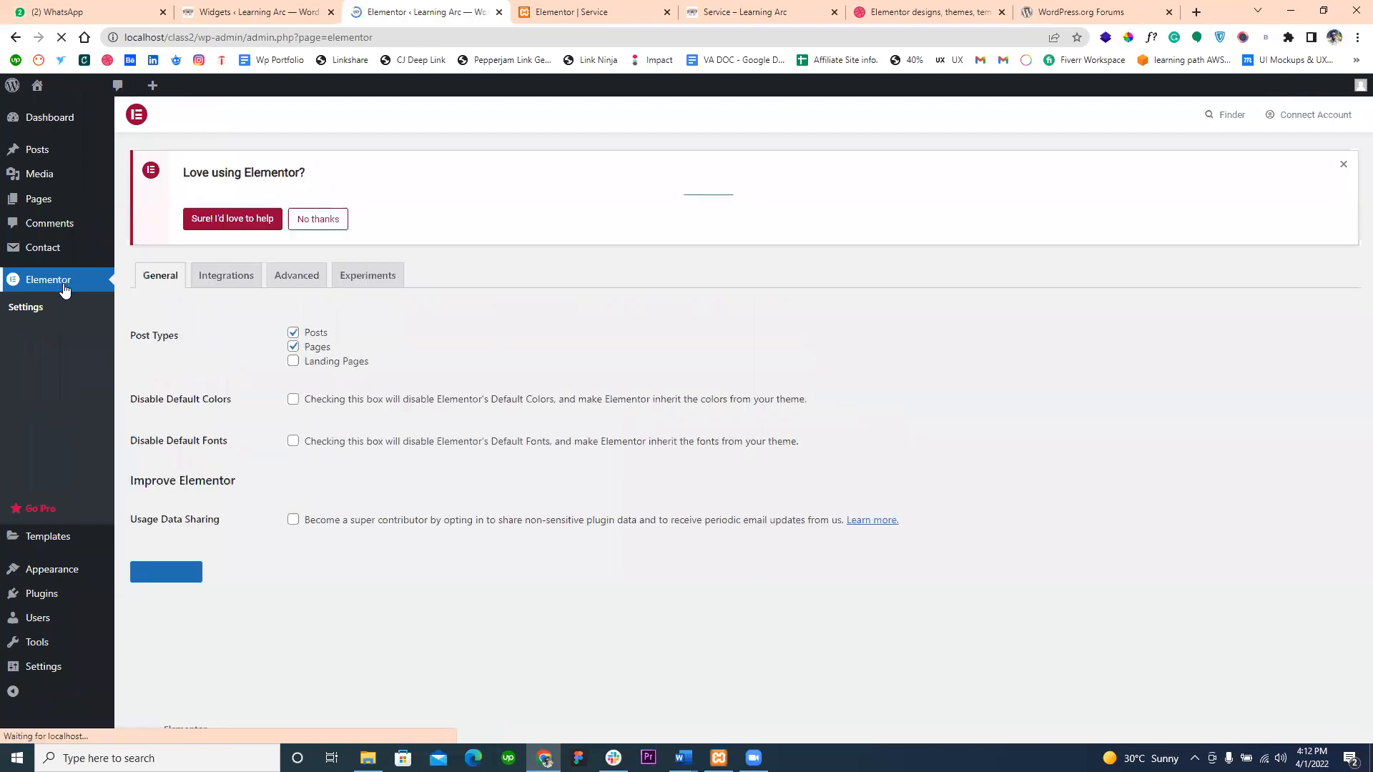
- Reopen Elementor's general settings and dismiss the "Love using Elementor?" notice
click(21, 310)
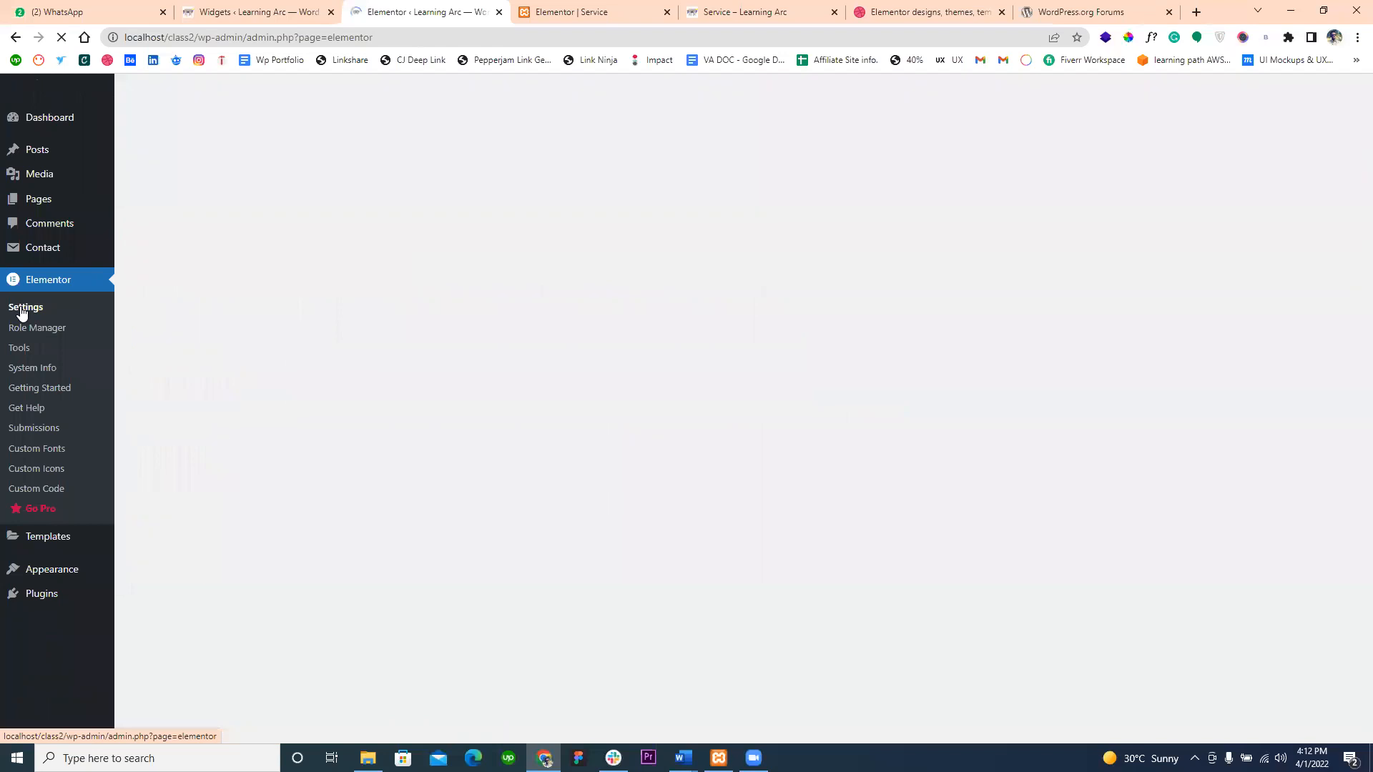
click(315, 219)
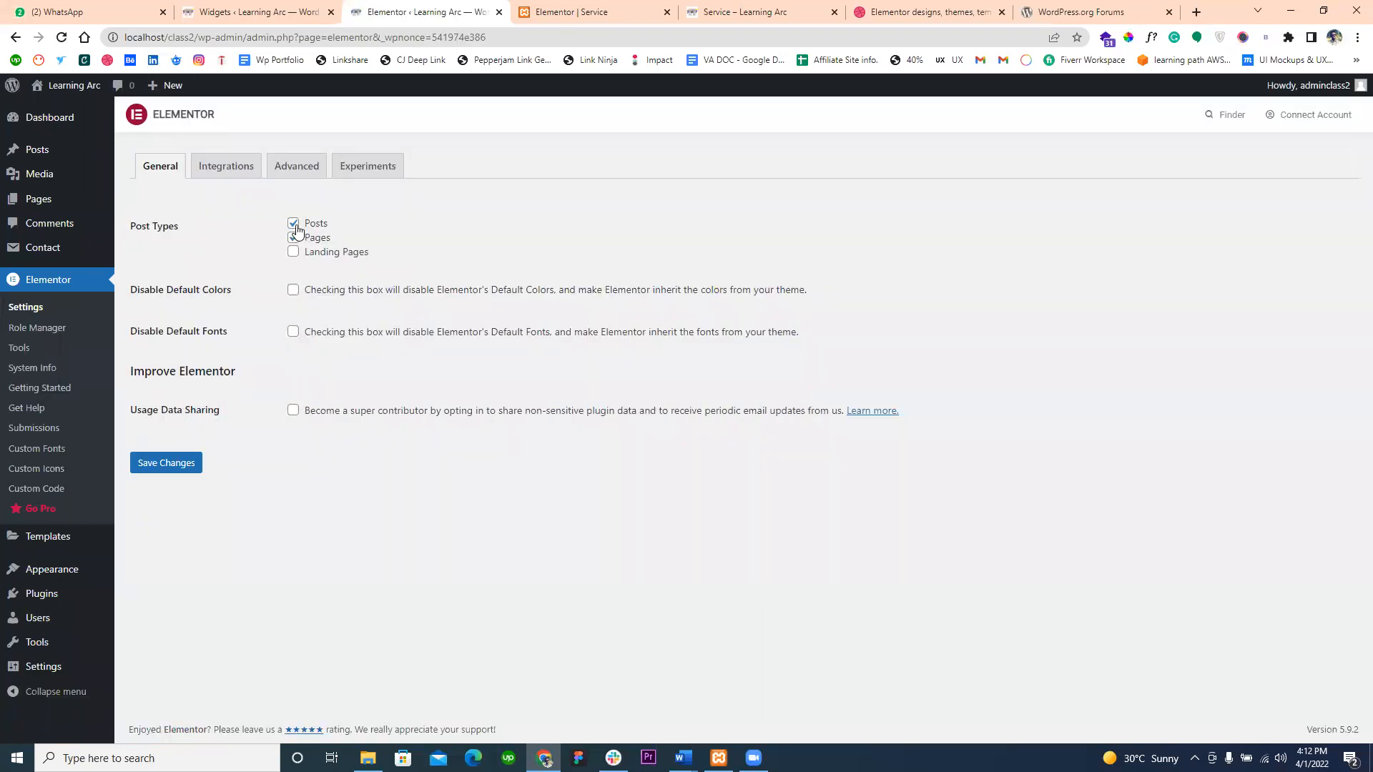
- Try switching the Posts and Pages post types off and back on in Elementor's general settings without saving
click(294, 226)
click(294, 236)
click(294, 226)
click(294, 238)
click(294, 239)
click(294, 226)
click(294, 226)
- Enable the Disable Default Colors option in Elementor's general settings and save the changes
drag(132, 295, 239, 303)
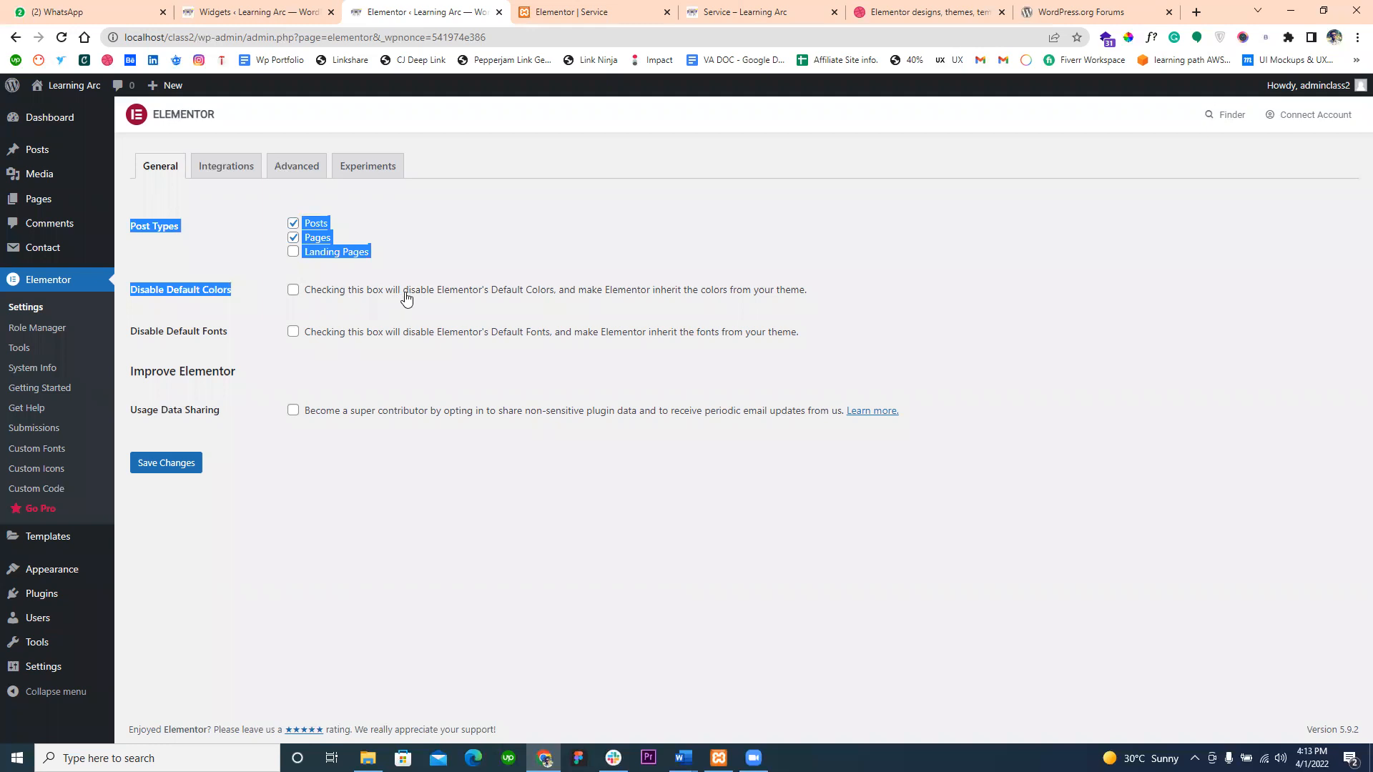
click(535, 297)
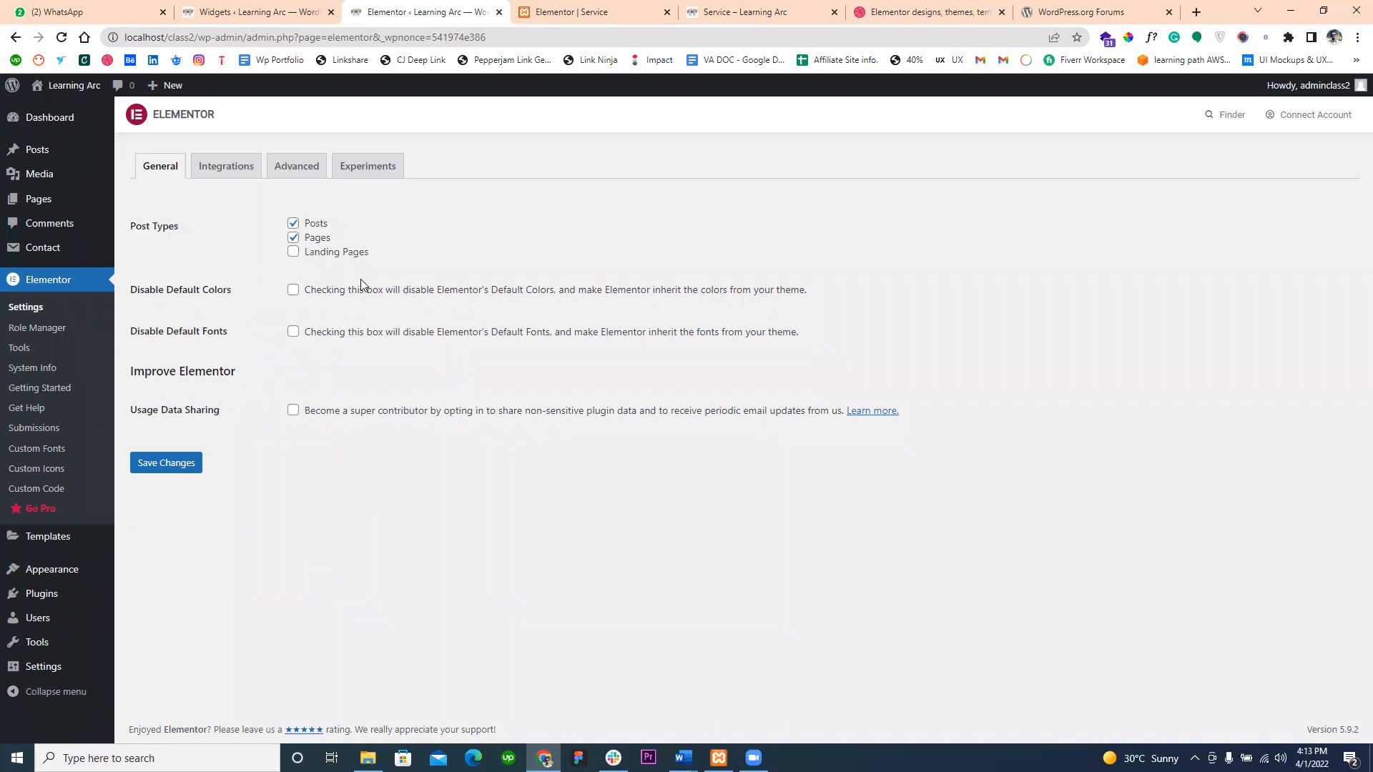
click(294, 291)
click(163, 467)
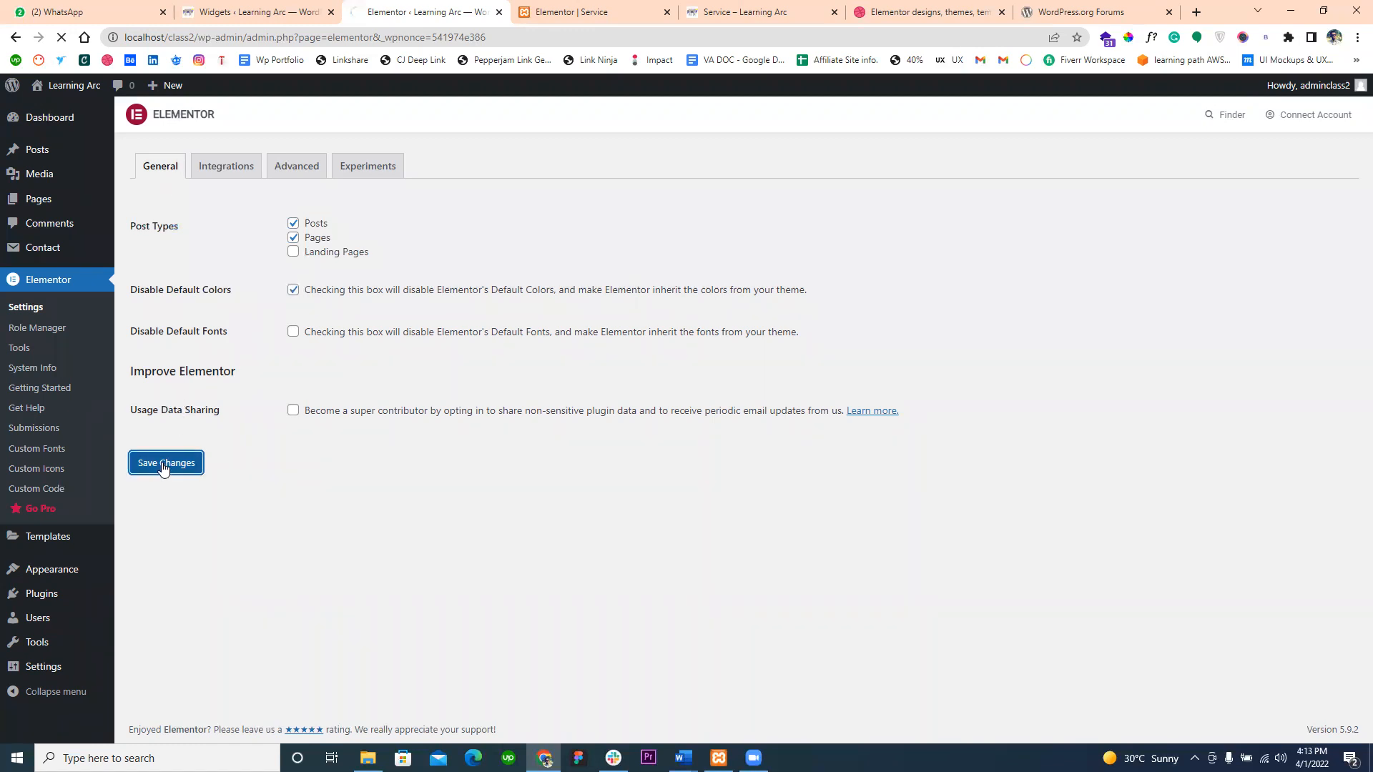
- Reload the Service page in the Elementor editor, accepting the unsaved-changes prompt, and update the page
click(538, 15)
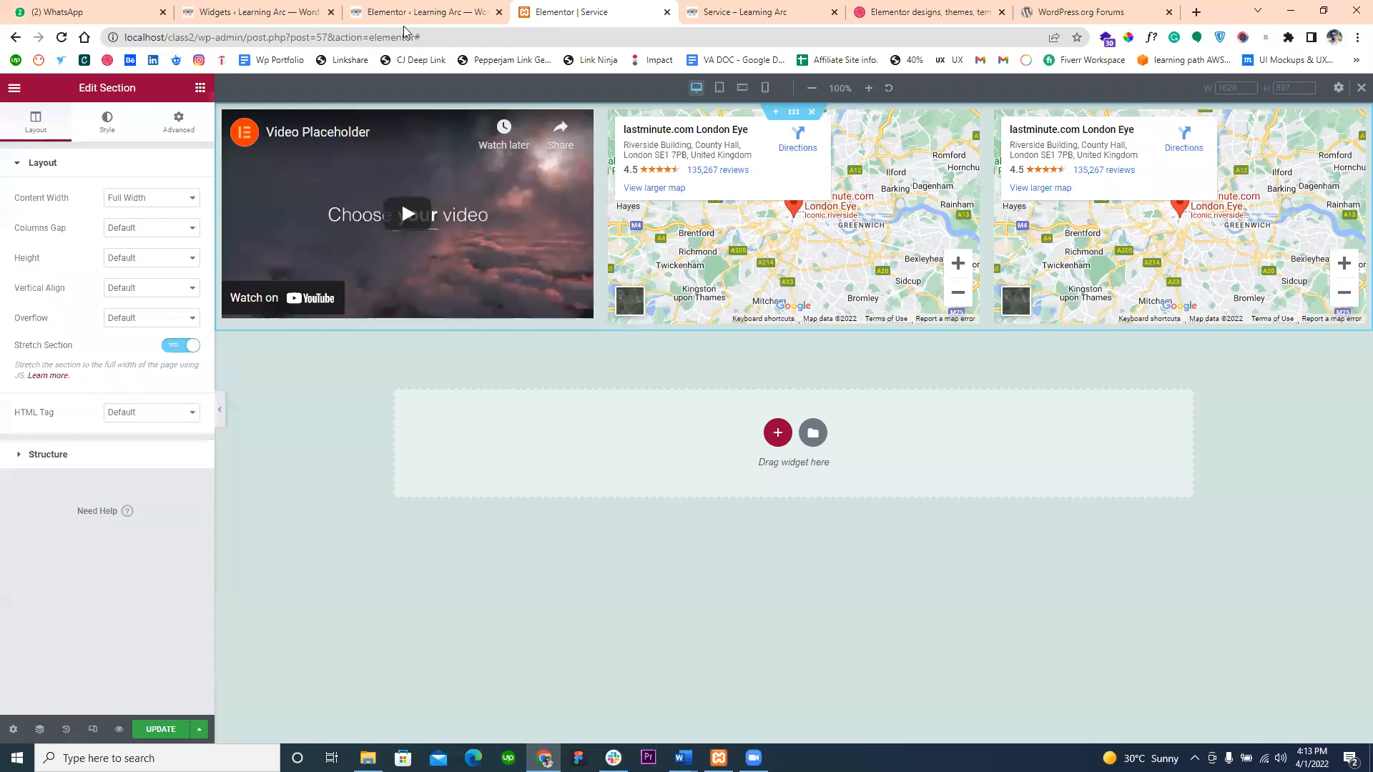
click(63, 40)
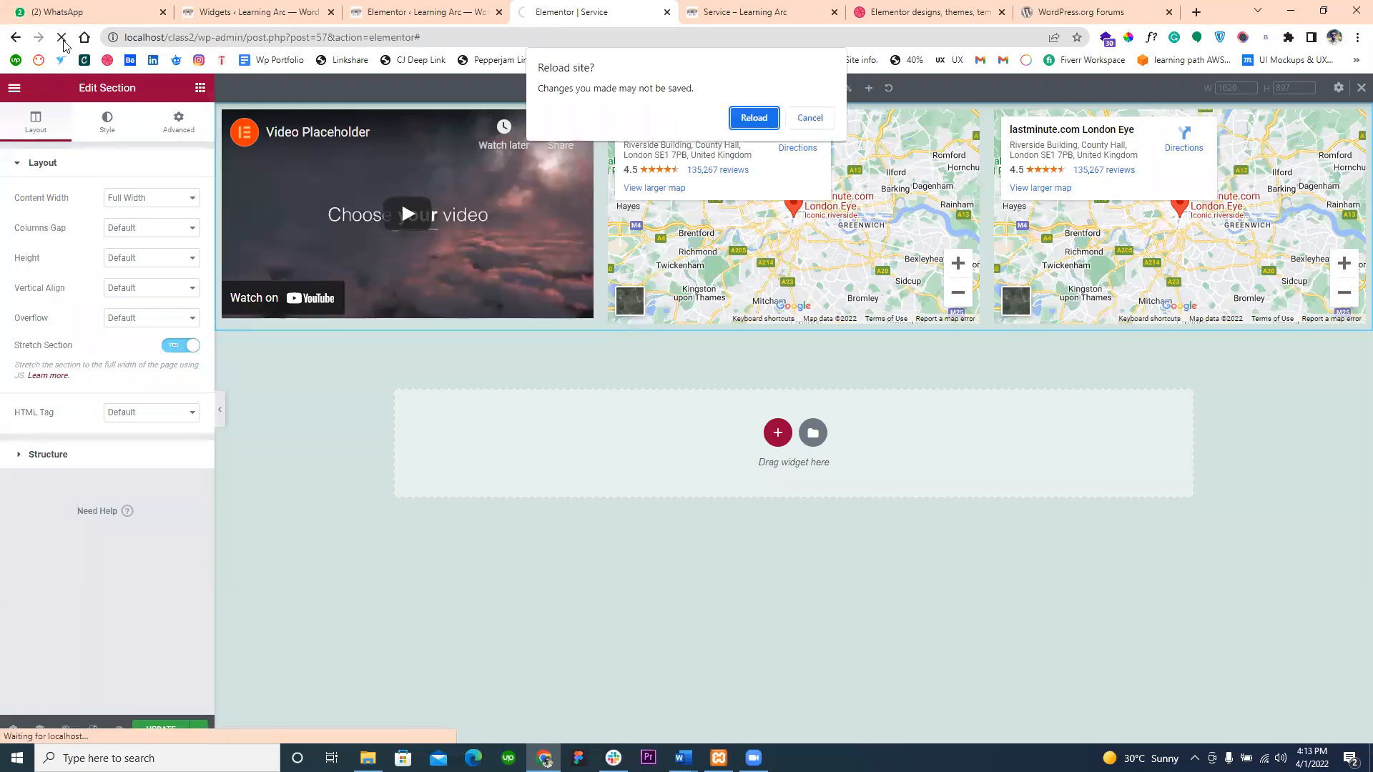
click(751, 123)
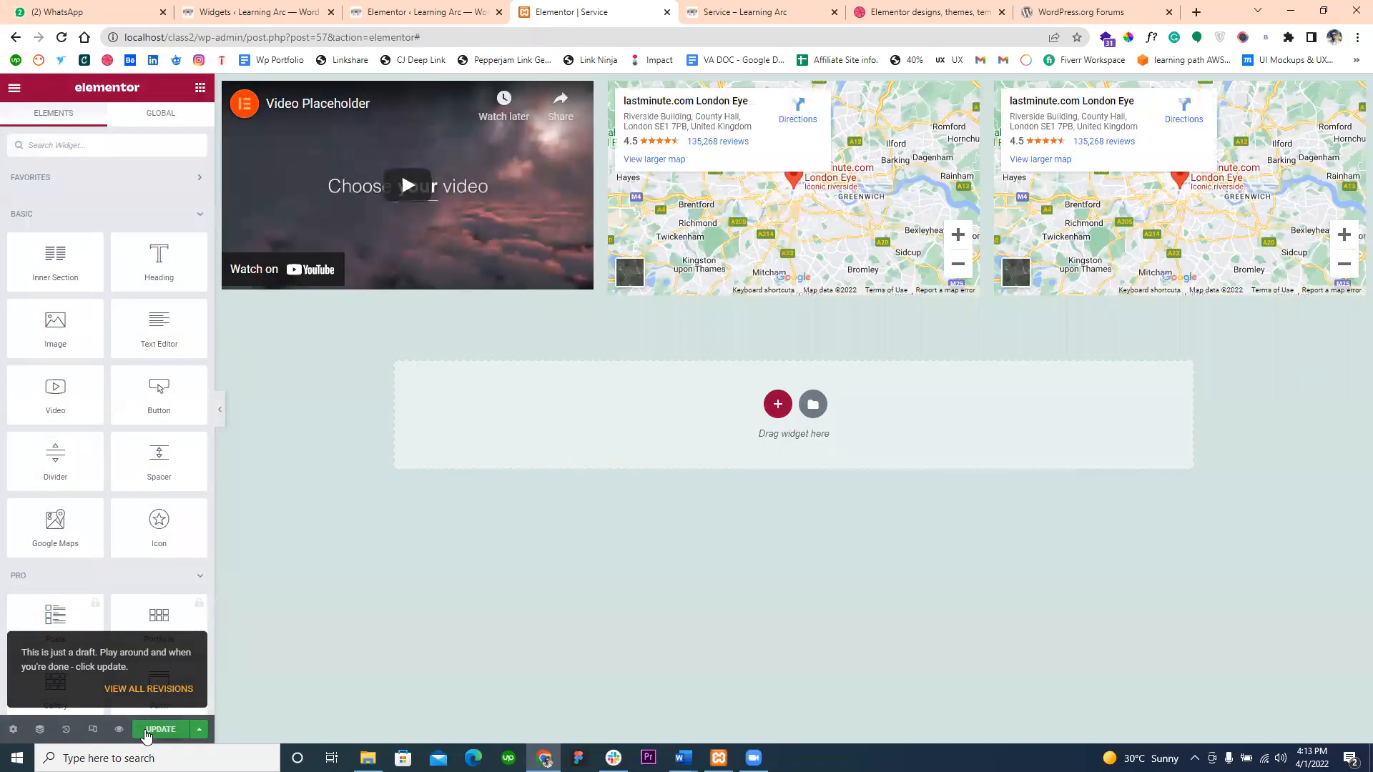
click(145, 730)
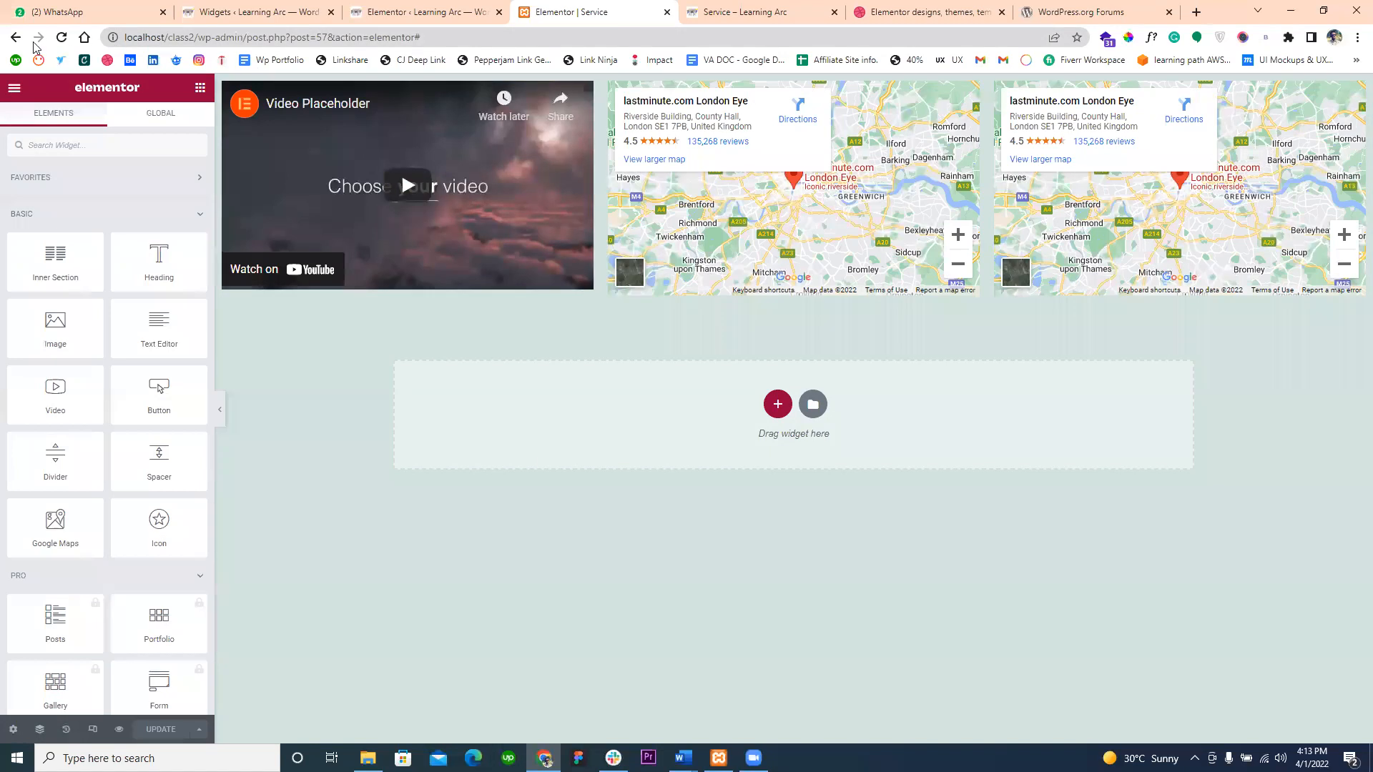
- Open the list of all pages in a new tab, view the Service page, and edit it with Elementor
click(201, 5)
mouse_move(90, 199)
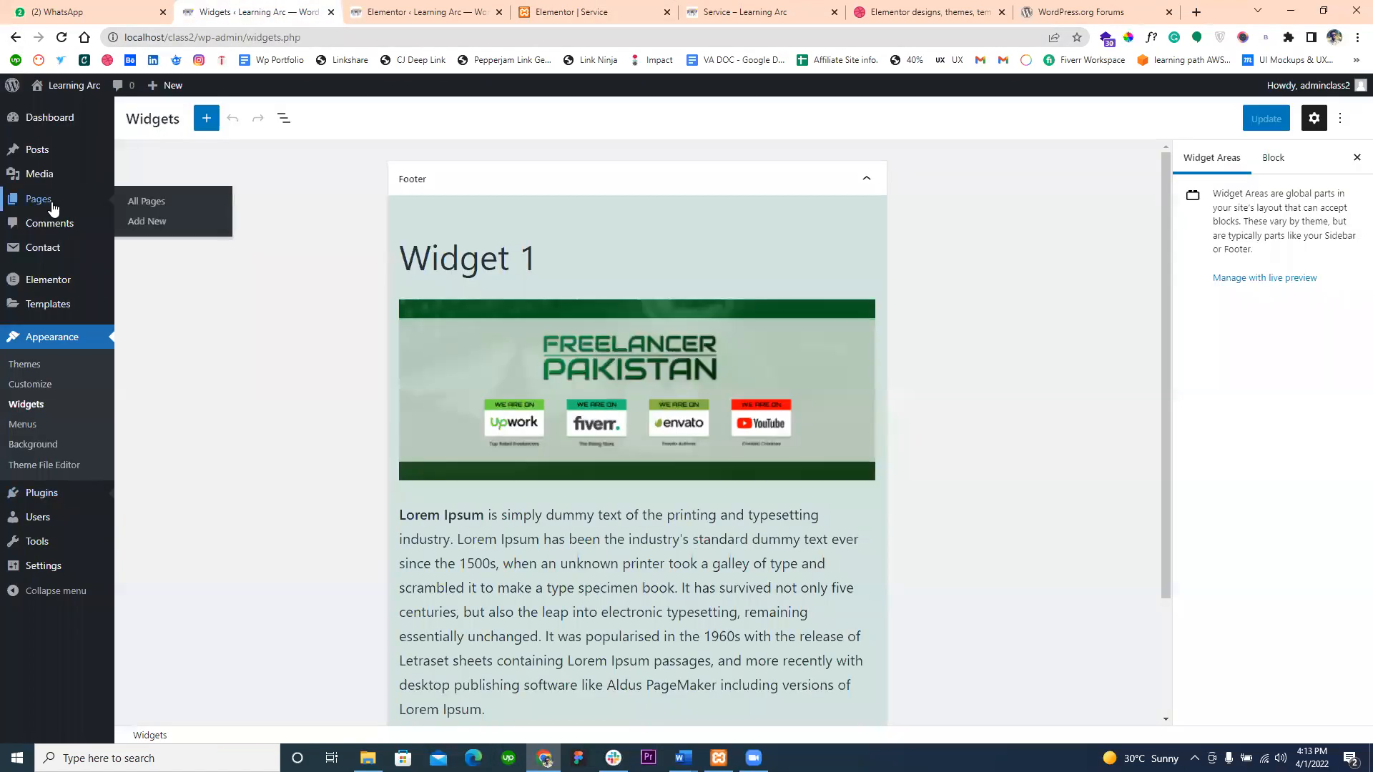
click(130, 208)
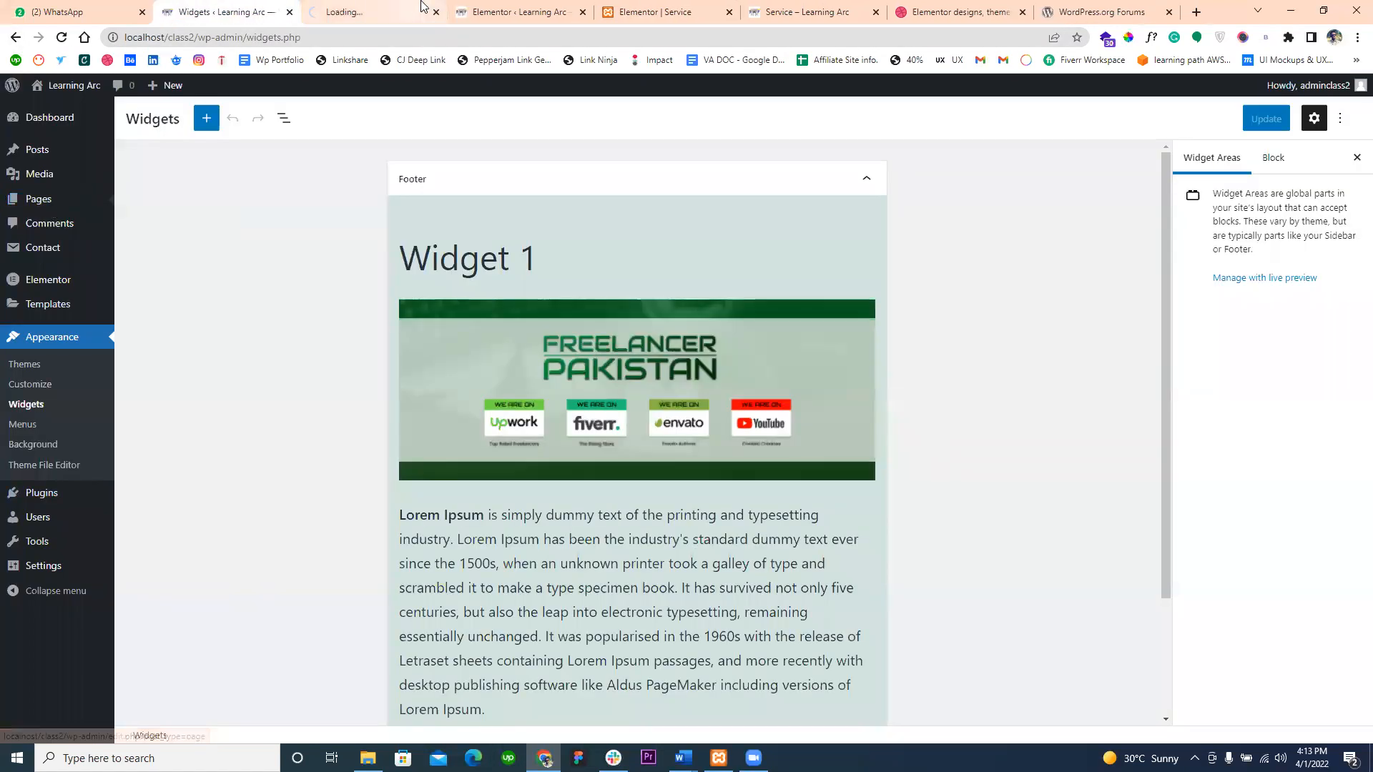
mouse_move(165, 409)
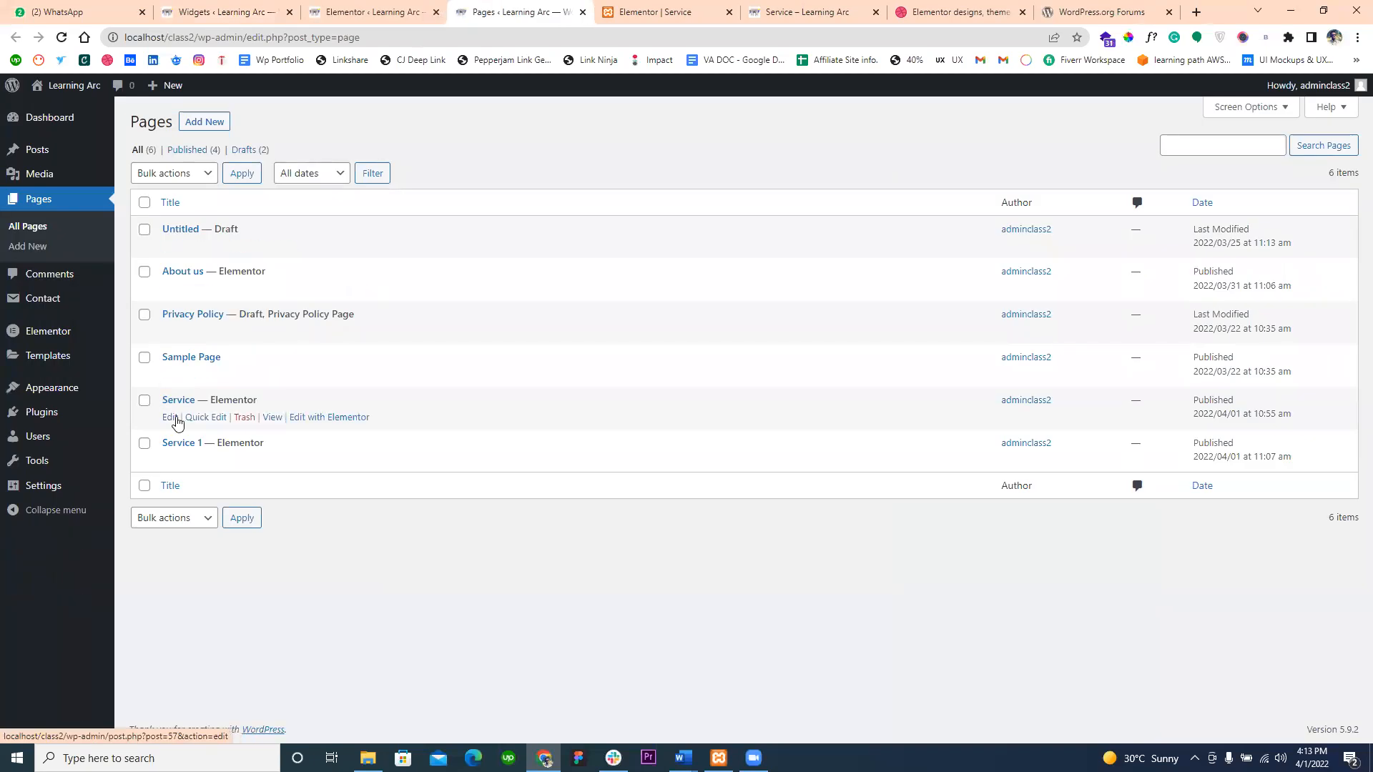
ctrl+click(275, 418)
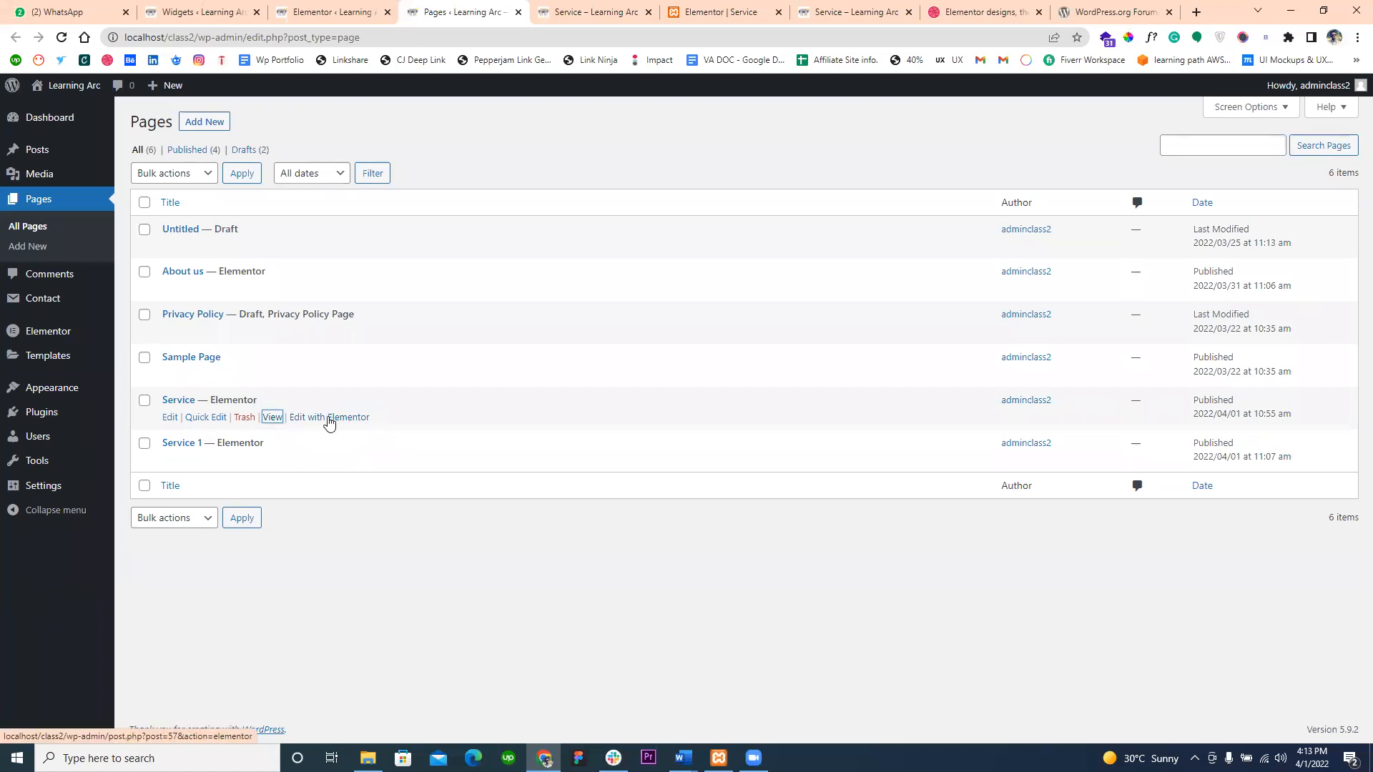
click(329, 419)
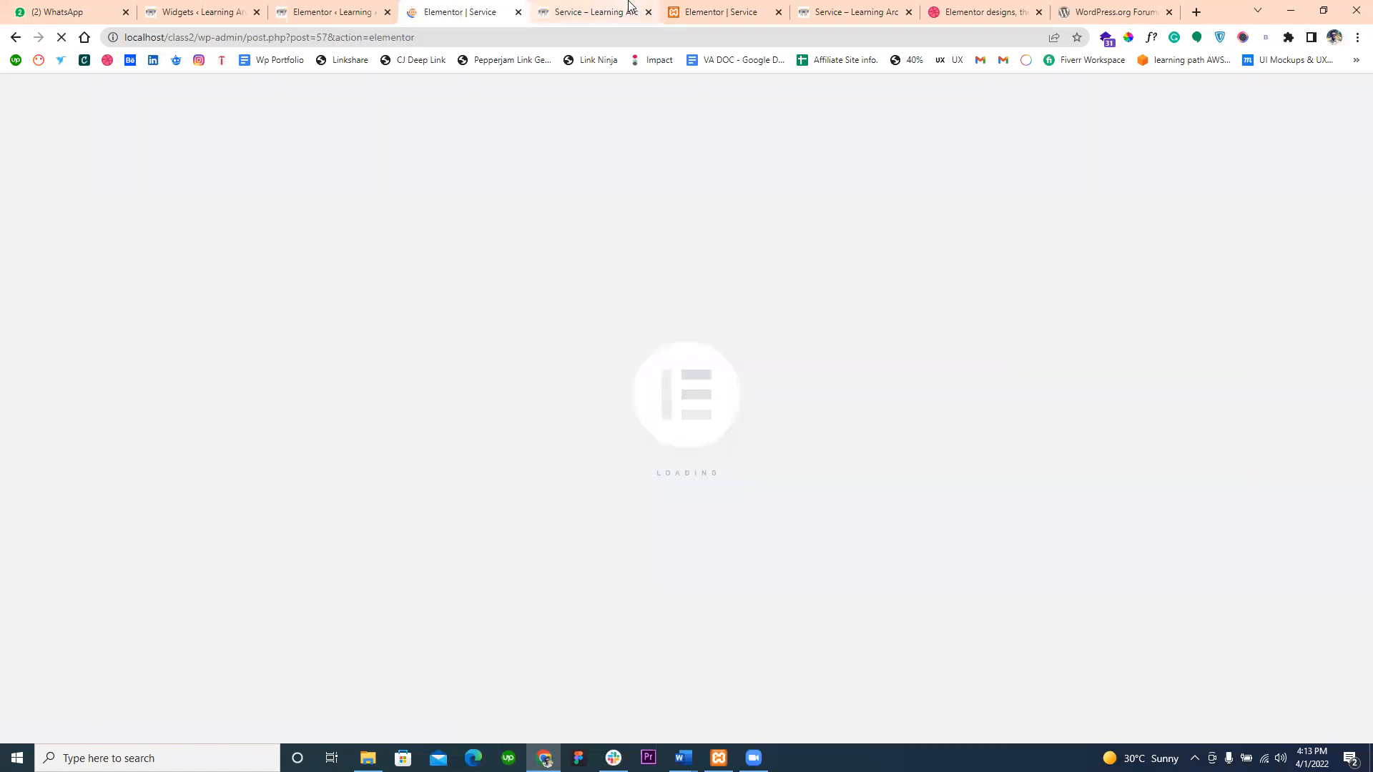
- Check the live Service page, close its tab, and return to the newly opened Elementor editor
click(630, 5)
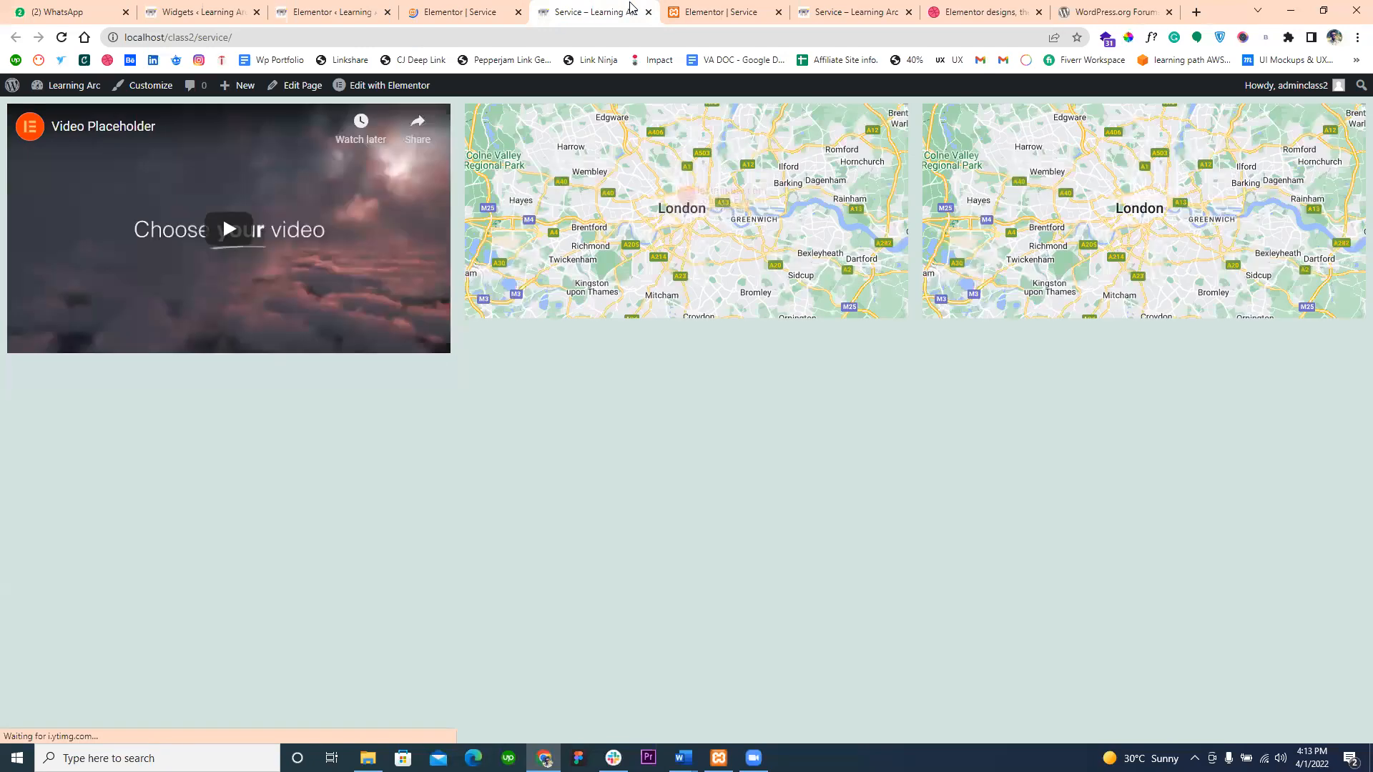
click(648, 12)
click(458, 6)
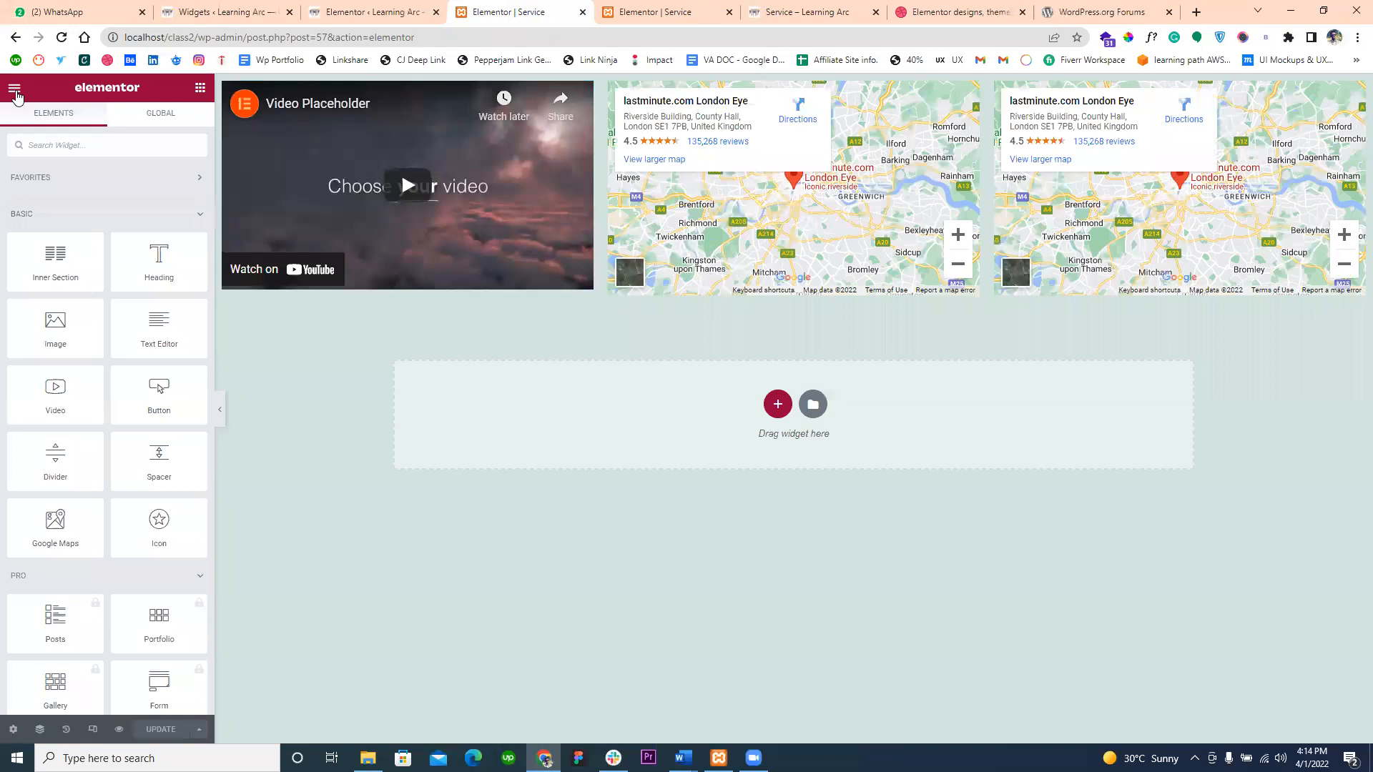
- Save Elementor's general settings again and check the Service page in the editor
click(390, 12)
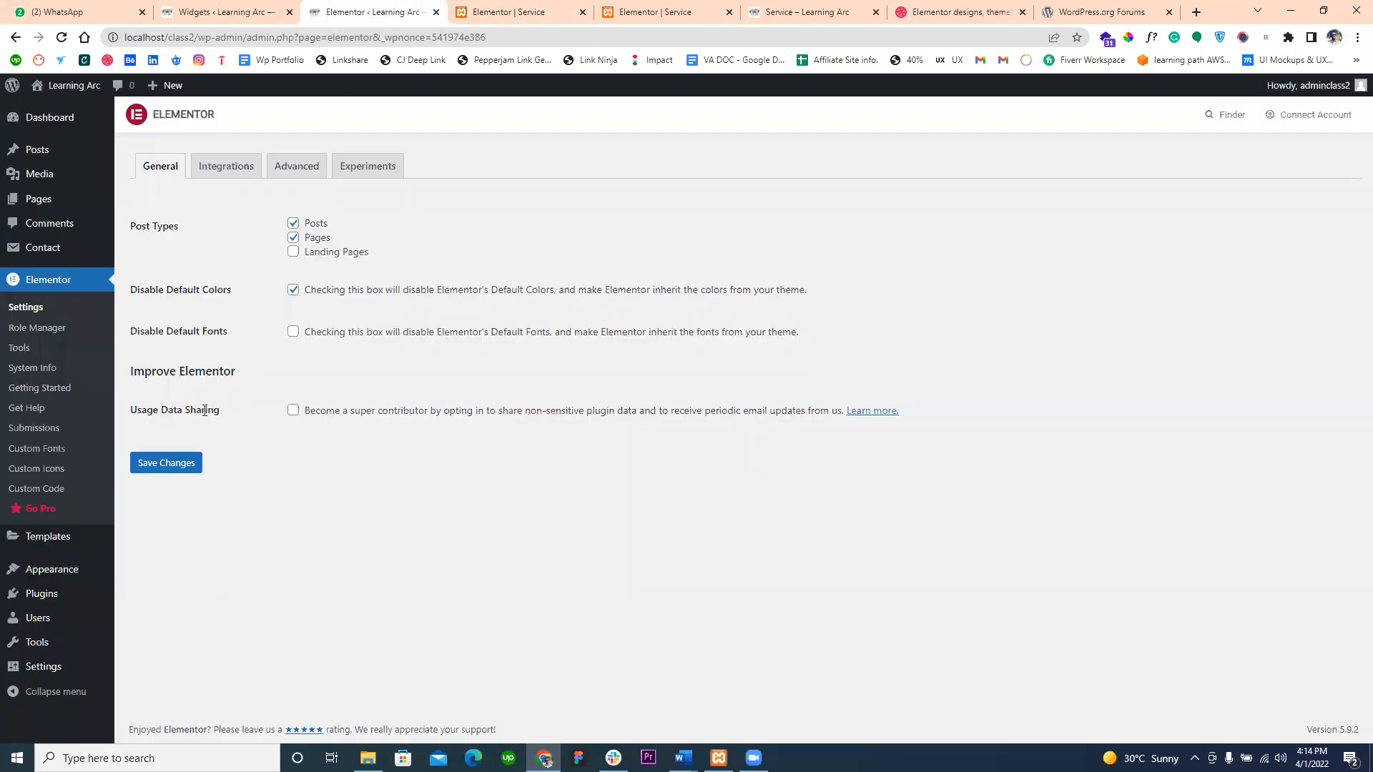
click(180, 463)
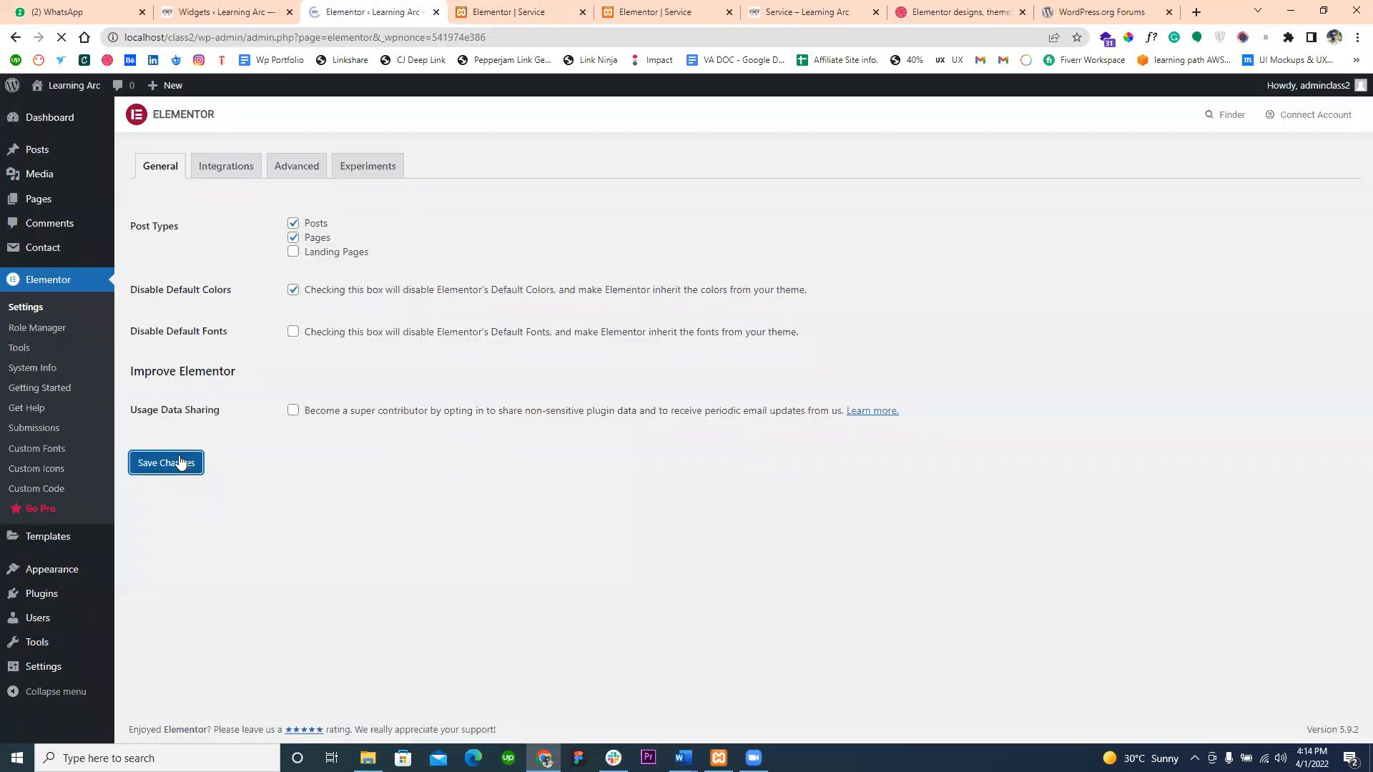
click(501, 12)
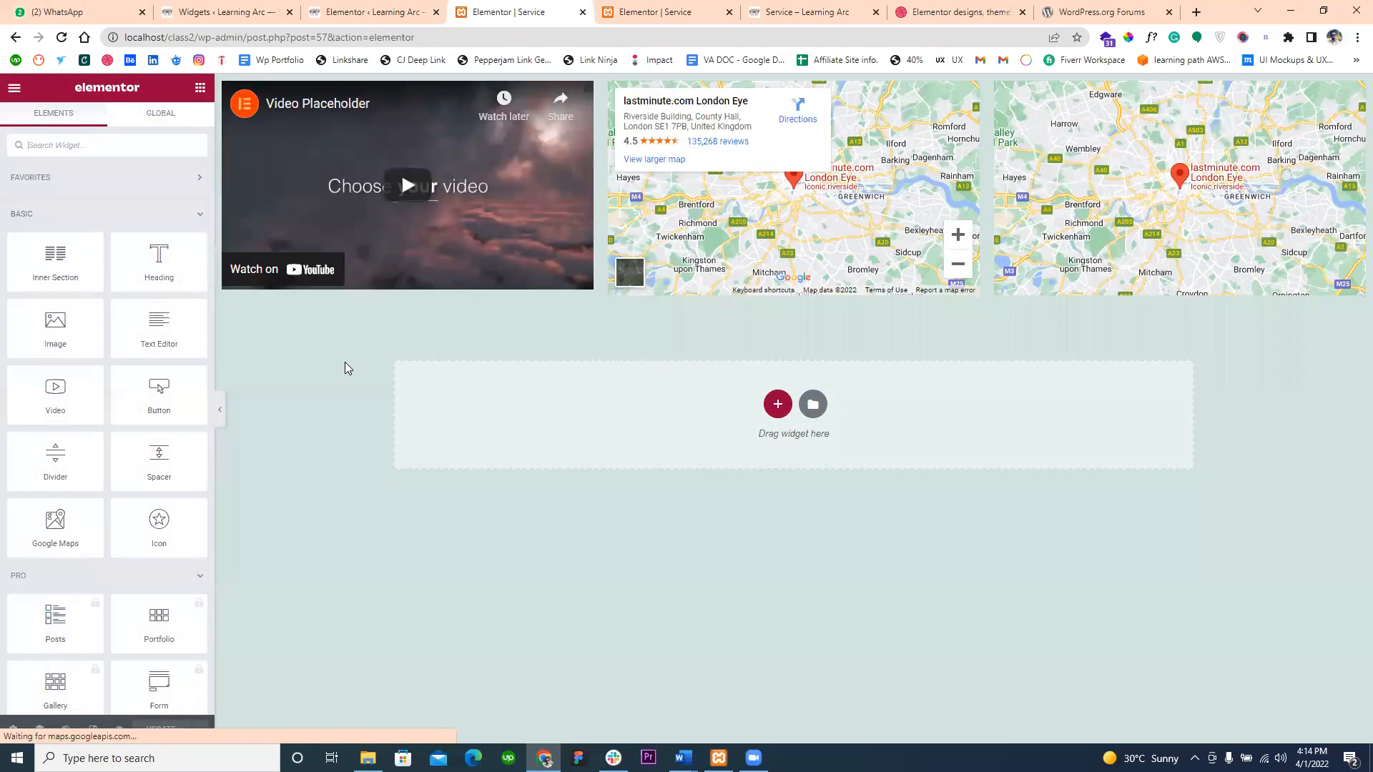
- Return to Elementor's general settings and try switching the Disable Default Fonts option on and off
click(368, 12)
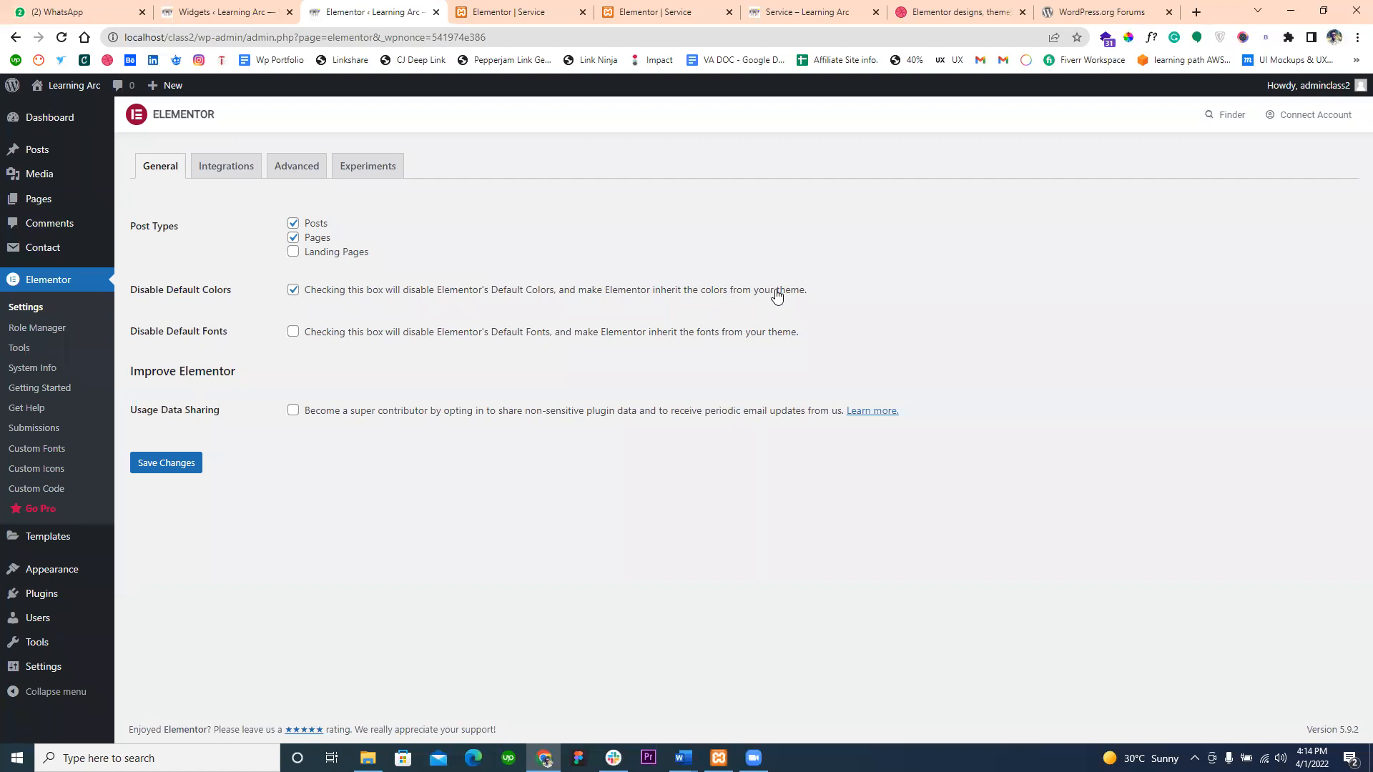
click(293, 333)
click(293, 333)
- Show Elementor's integration settings and the API Key field for the Google Maps Embed API
click(219, 167)
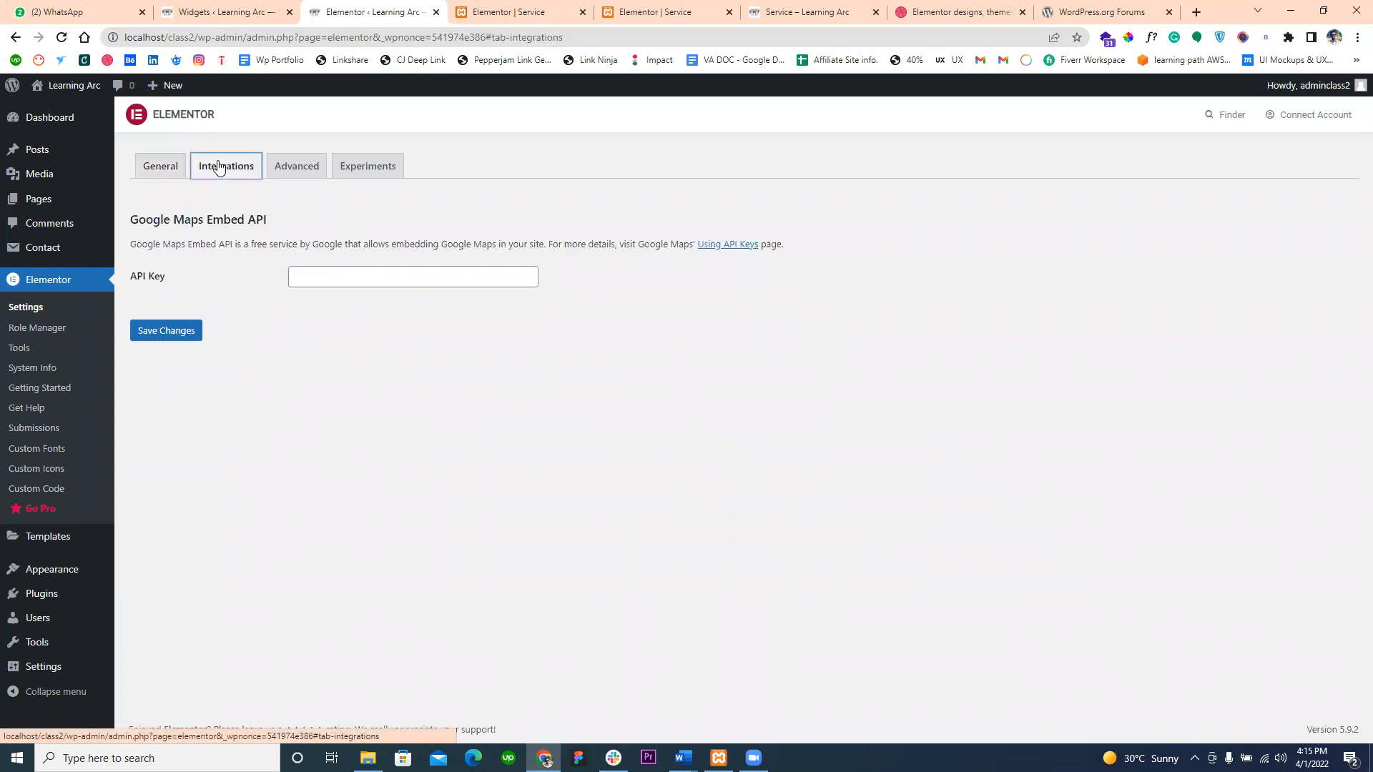
click(299, 276)
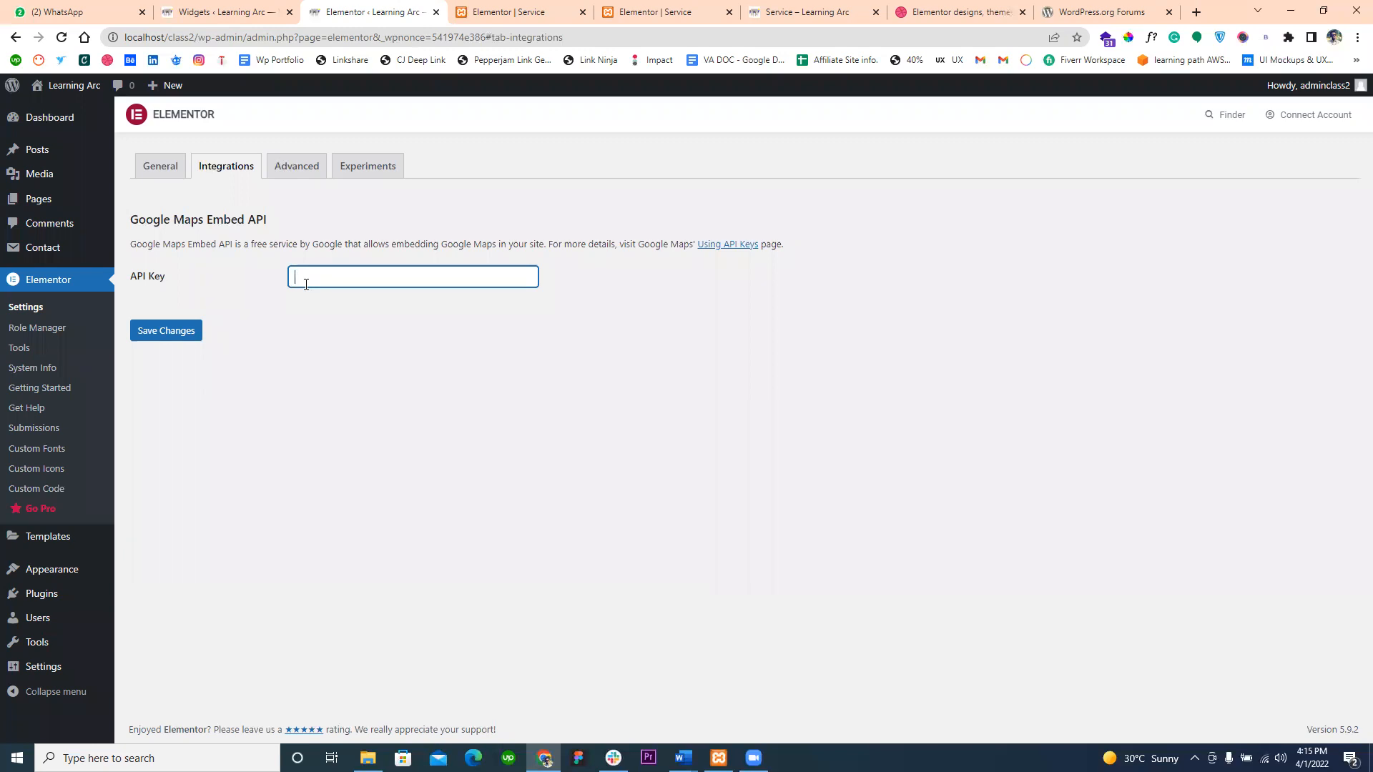
- Review the choices for CSS Print Method and Switch Editor Loader Method in Elementor's advanced settings, keeping the current ones
click(278, 170)
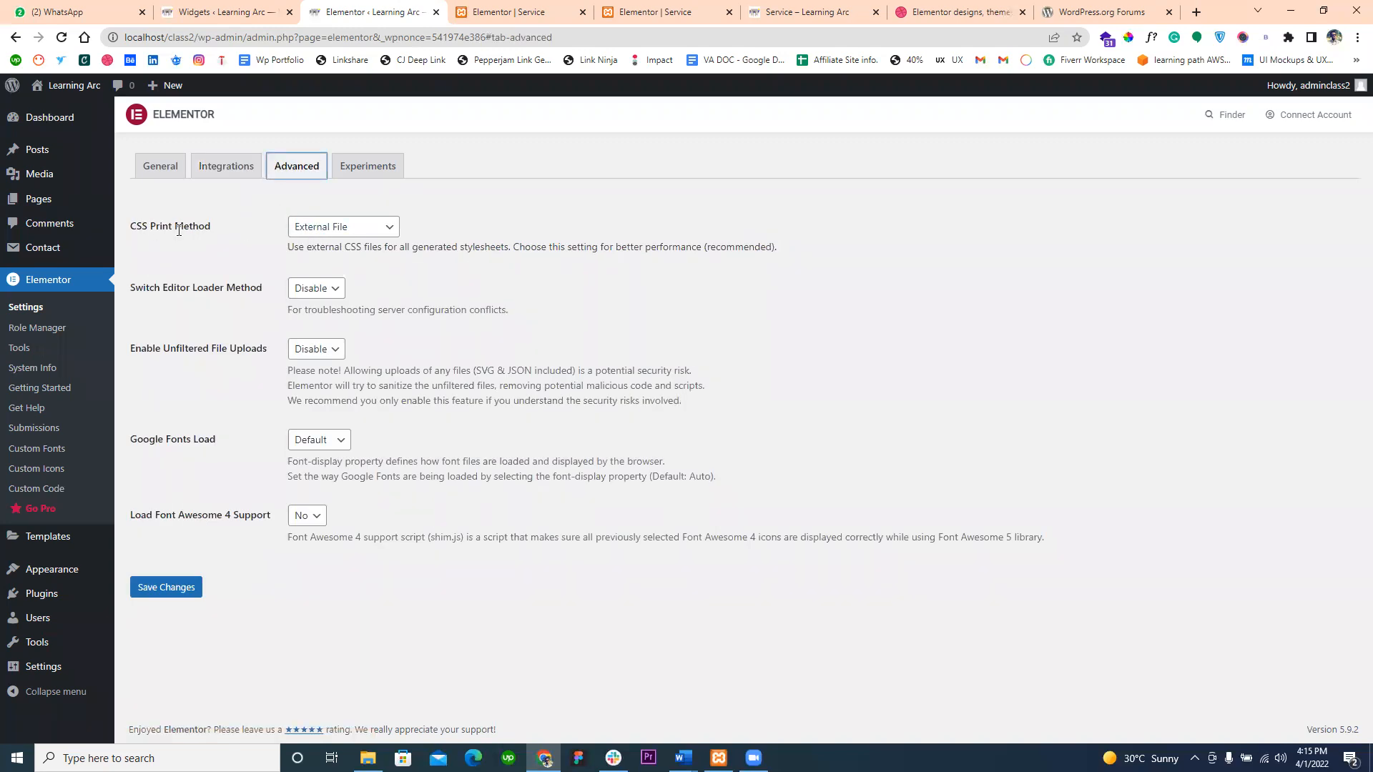
click(342, 233)
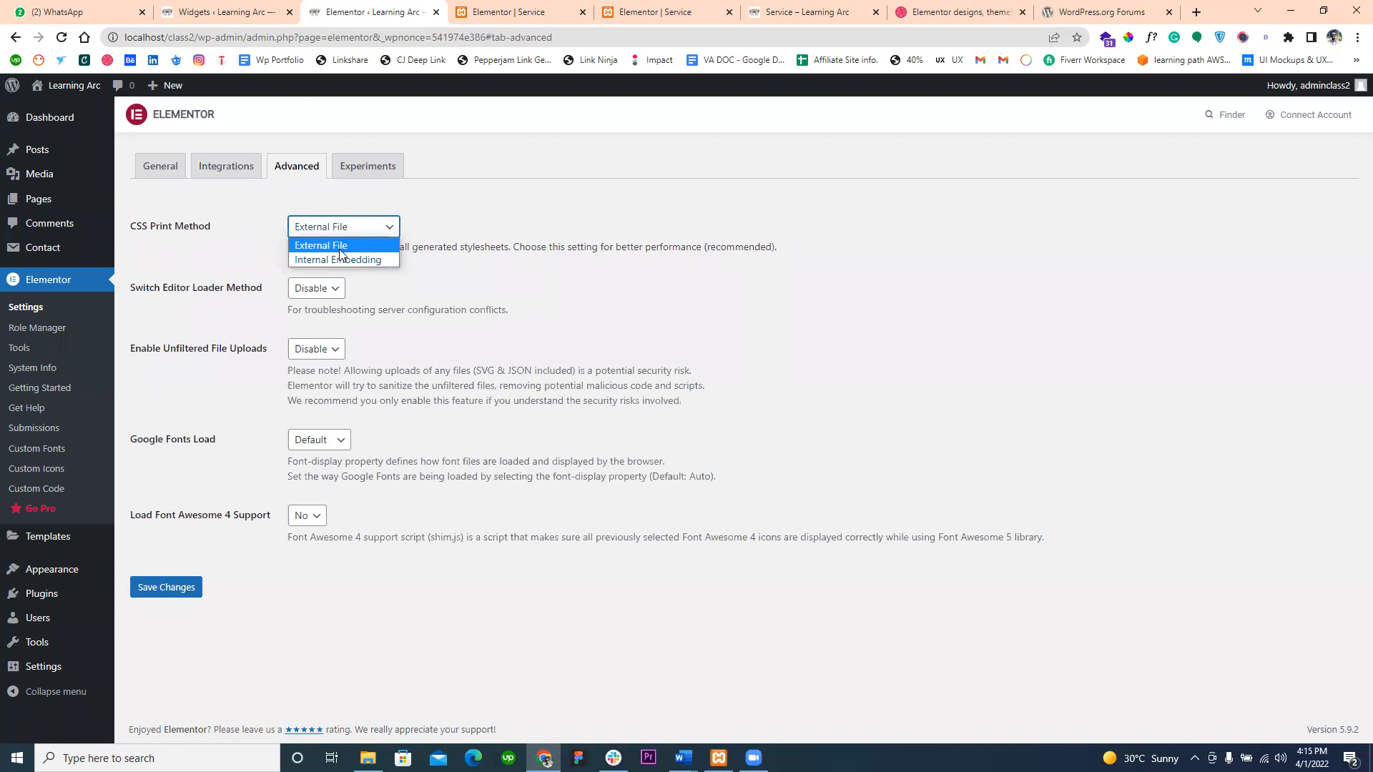
click(512, 259)
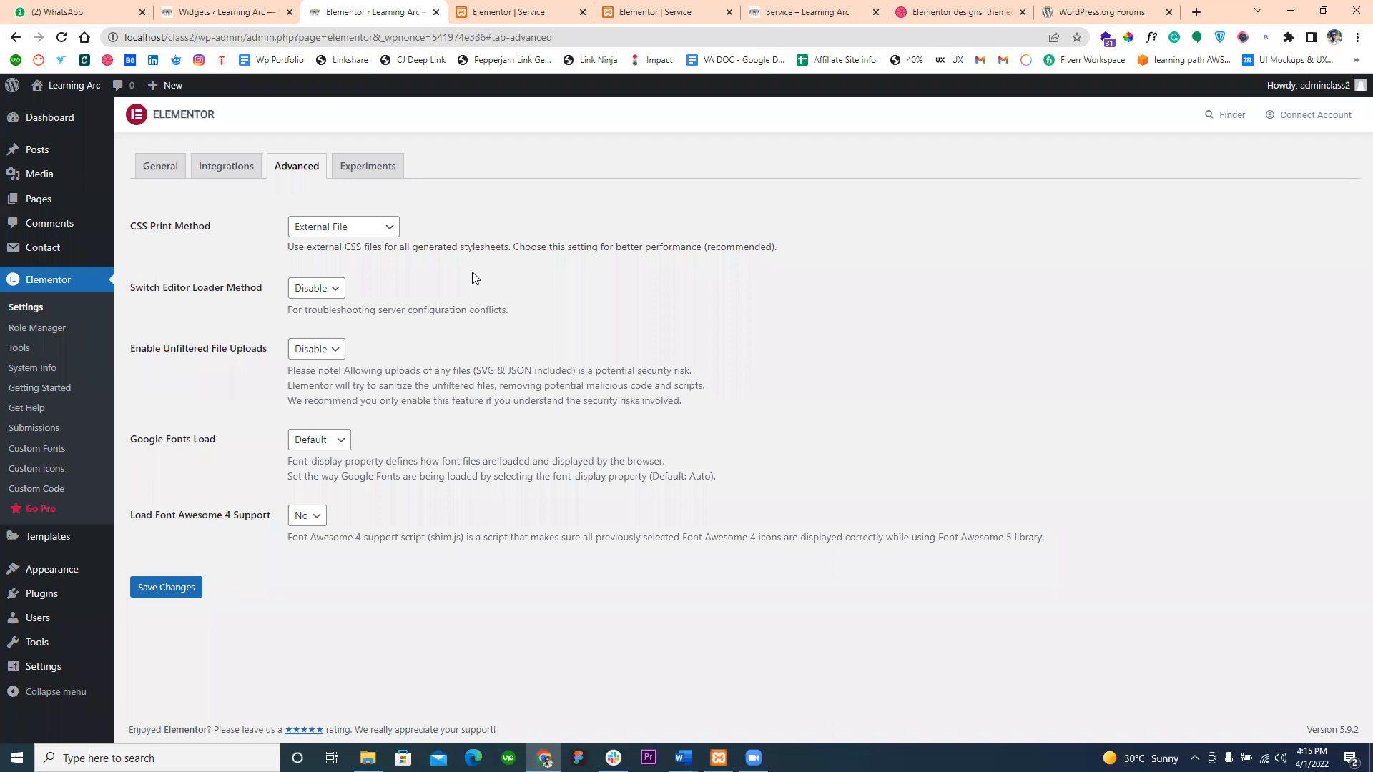
click(306, 289)
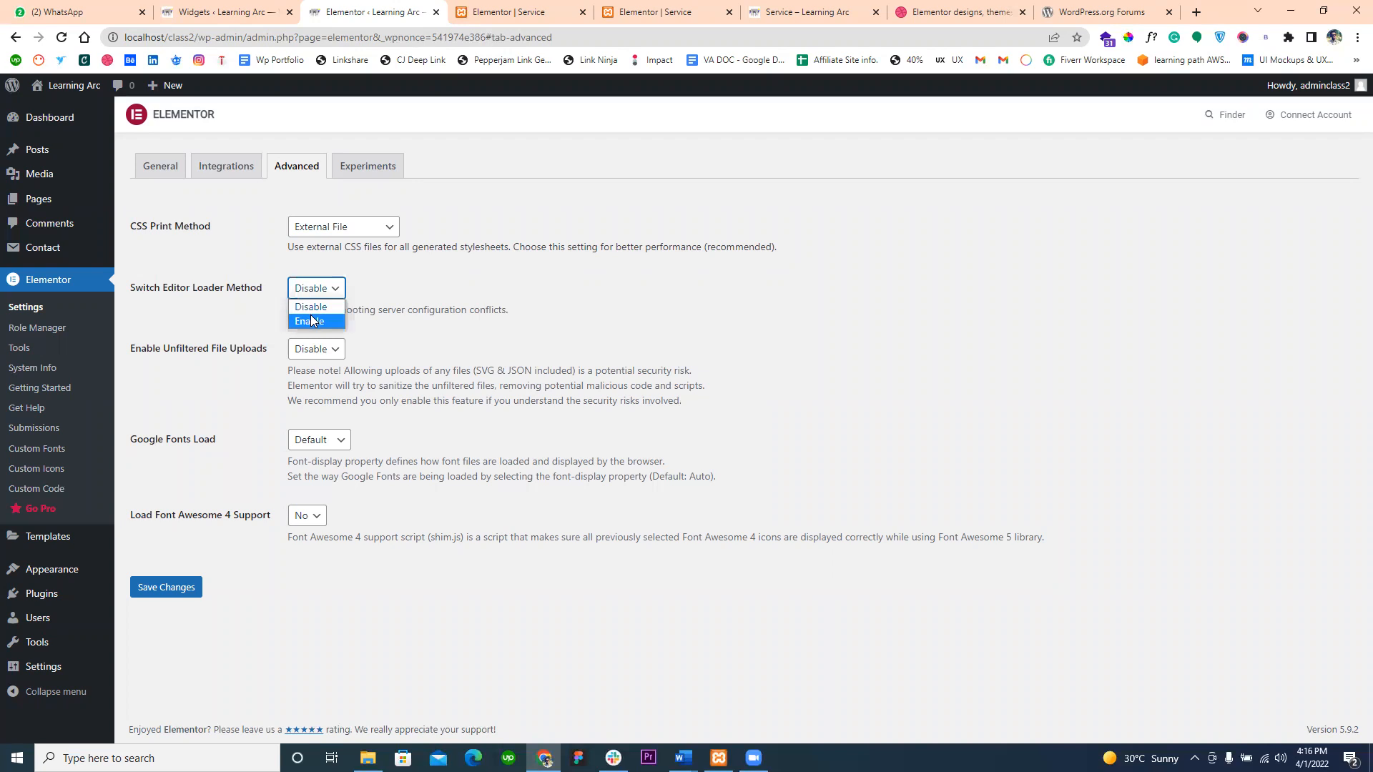
click(355, 294)
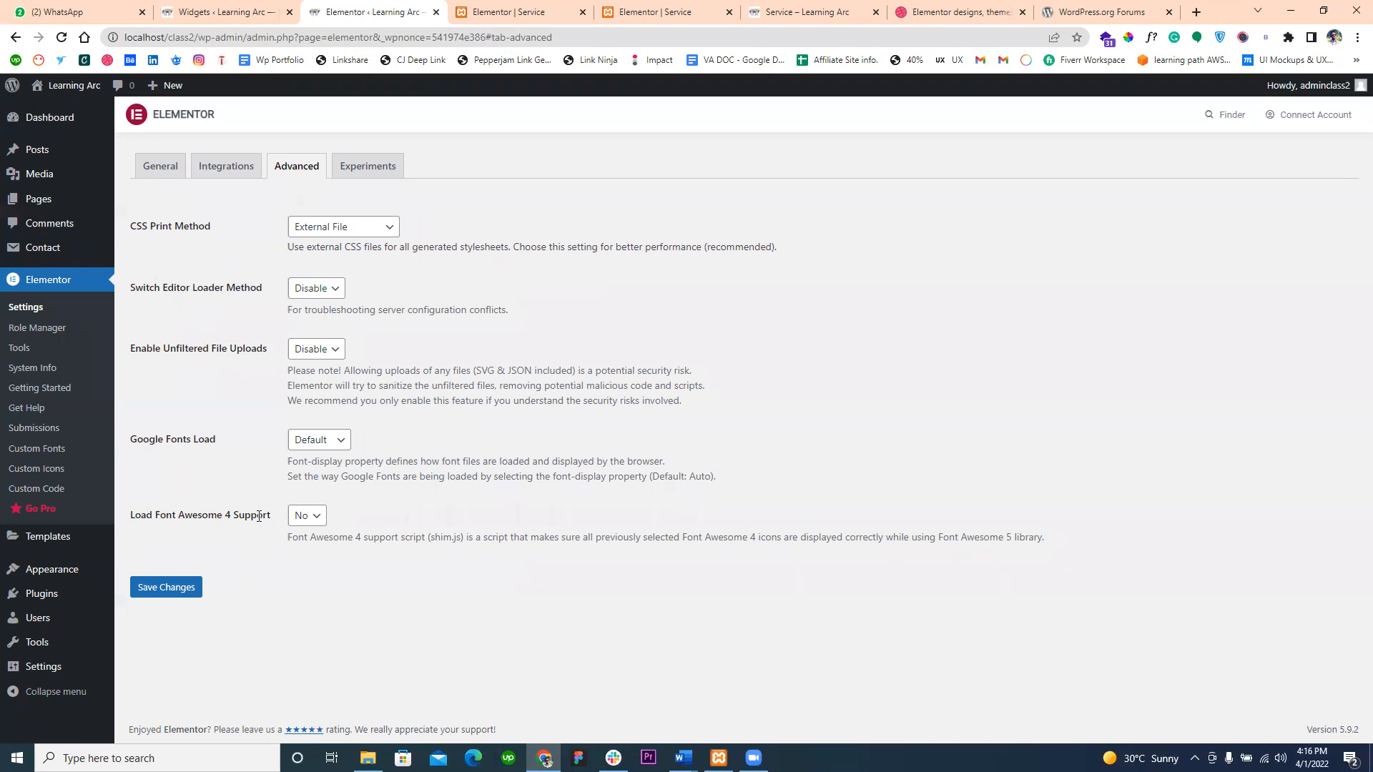
- Search Google for "font awesome" in the Service editor's tab and preview the dark blue Font Awesome icons image
click(494, 11)
click(465, 33)
click(460, 37)
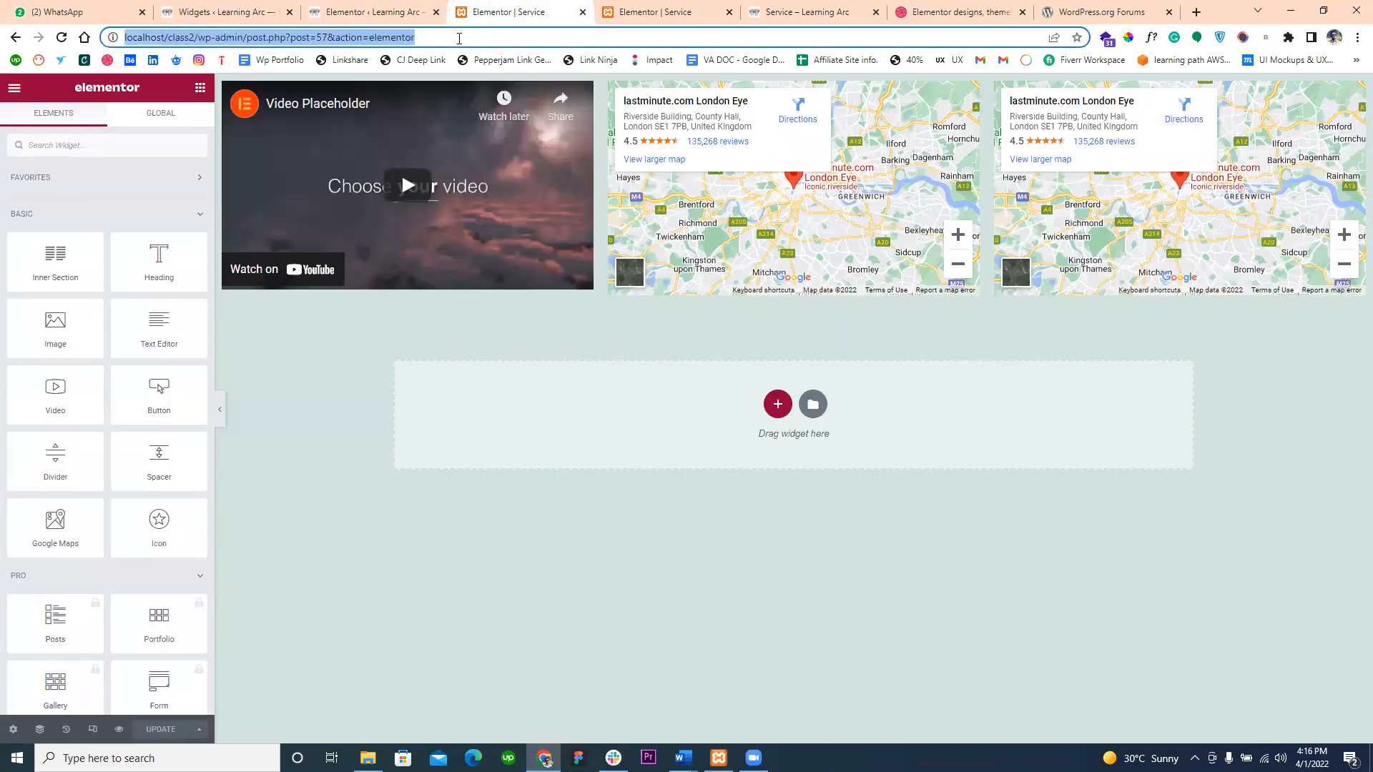
text(font)
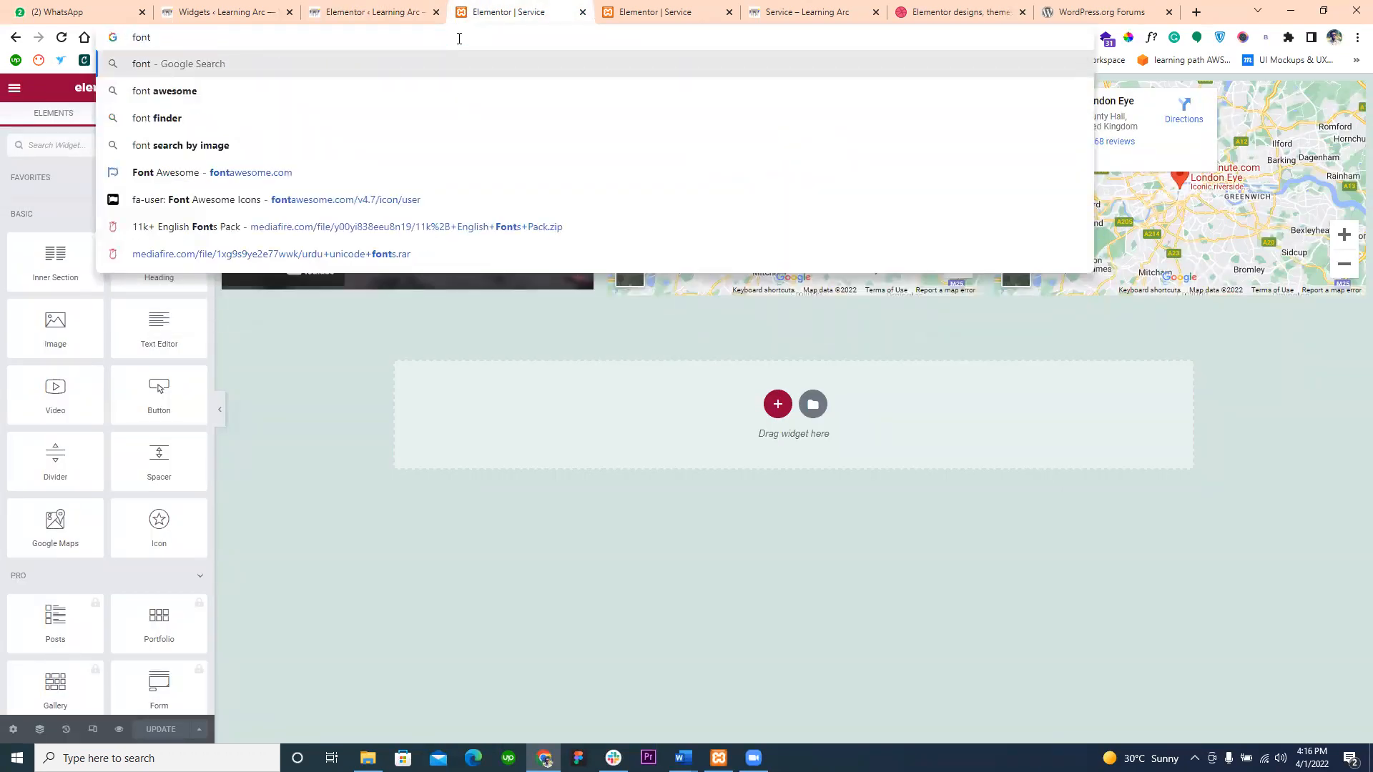
key(Down)
key(Return)
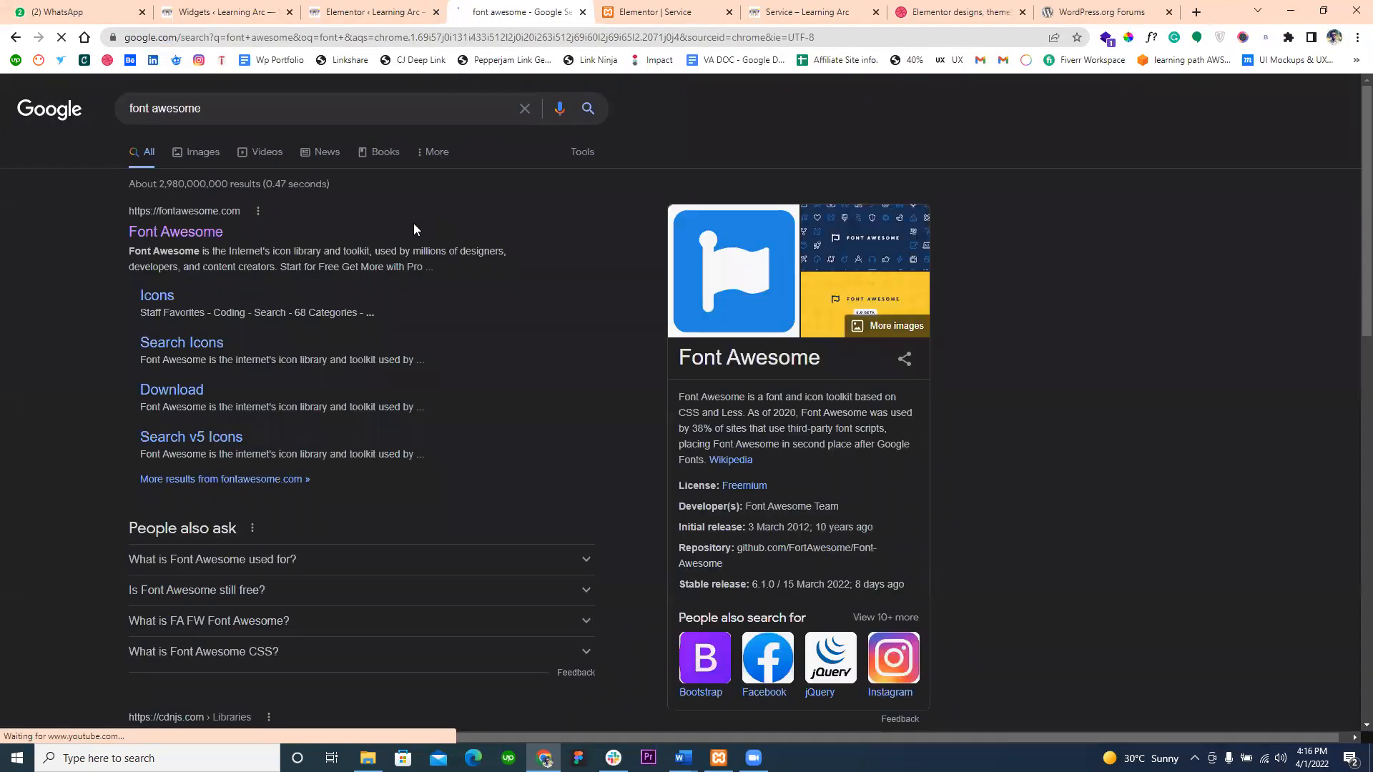
click(830, 256)
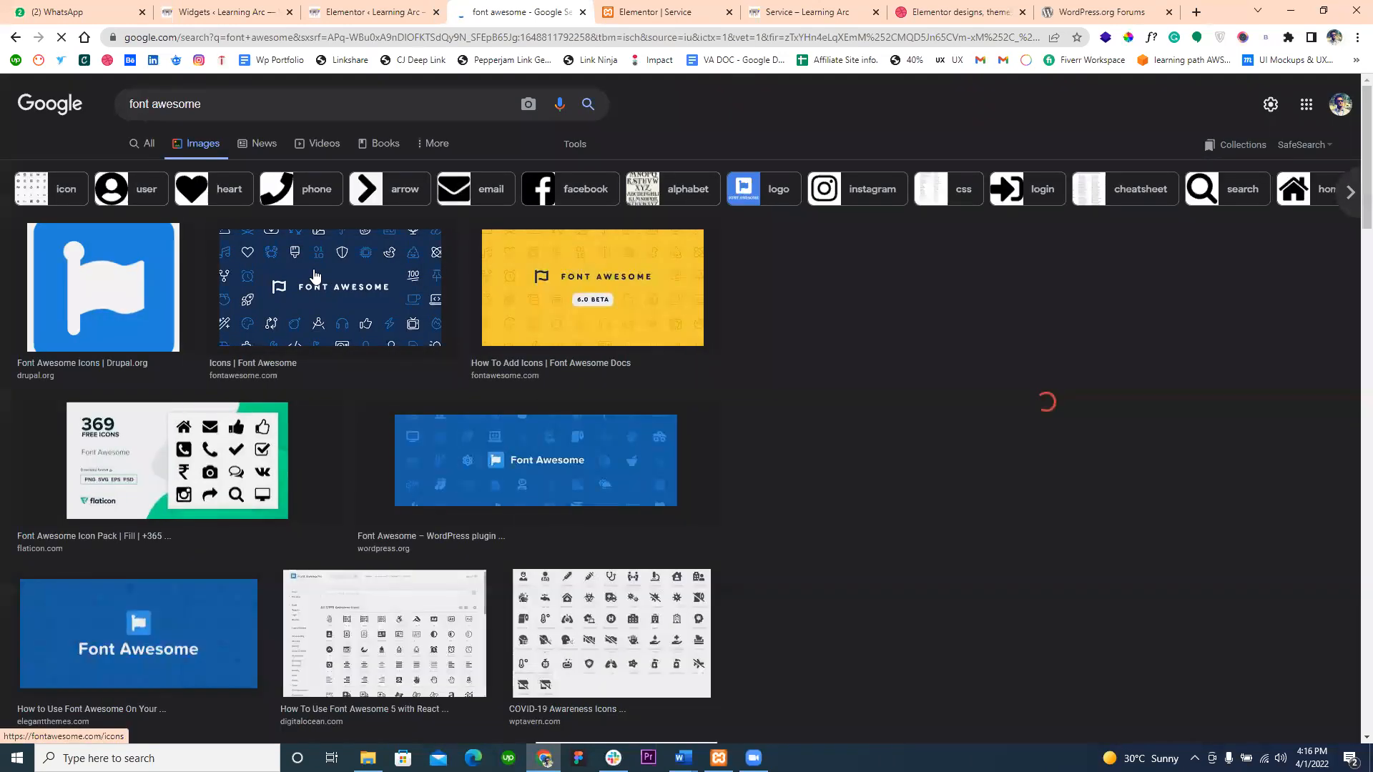
click(314, 277)
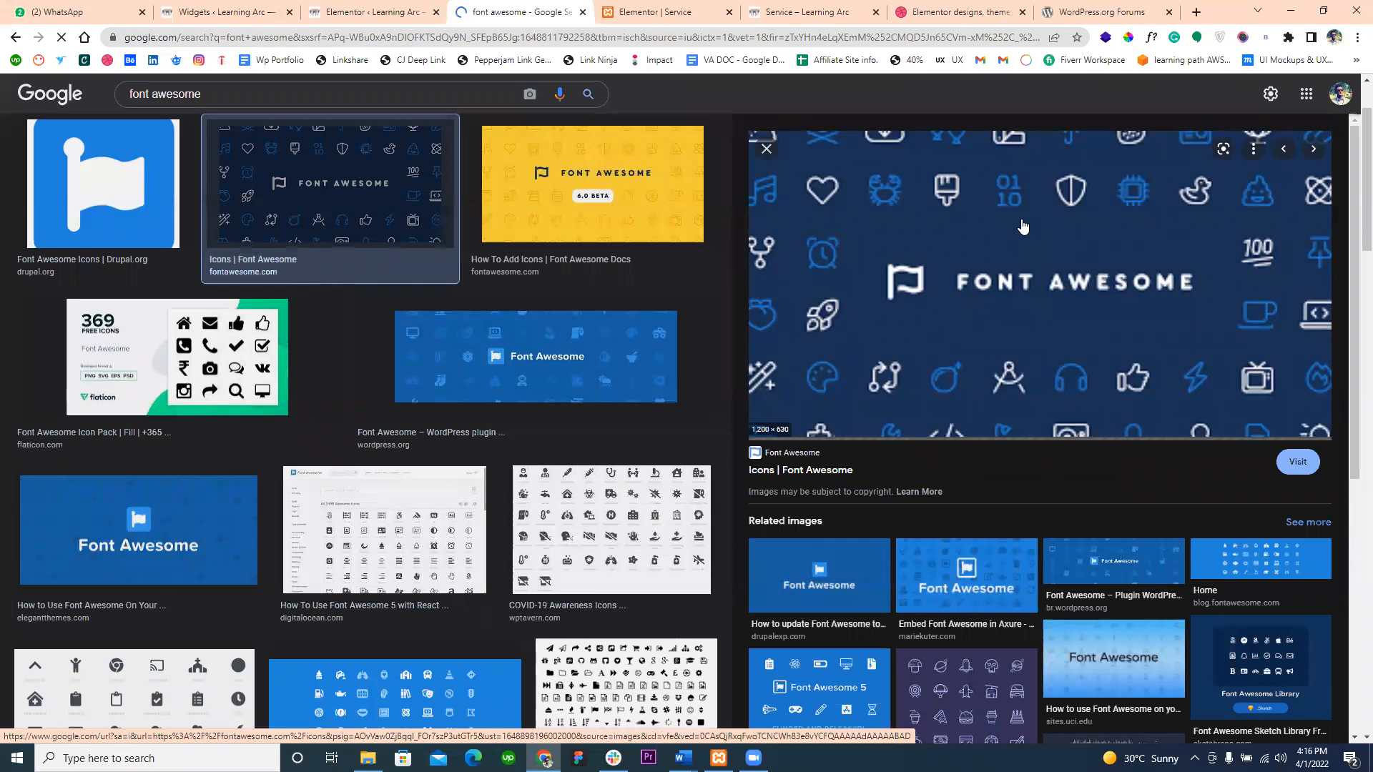
- Return to Elementor's advanced settings and examine the choices and description of Load Font Awesome 4 Support
click(387, 9)
click(299, 516)
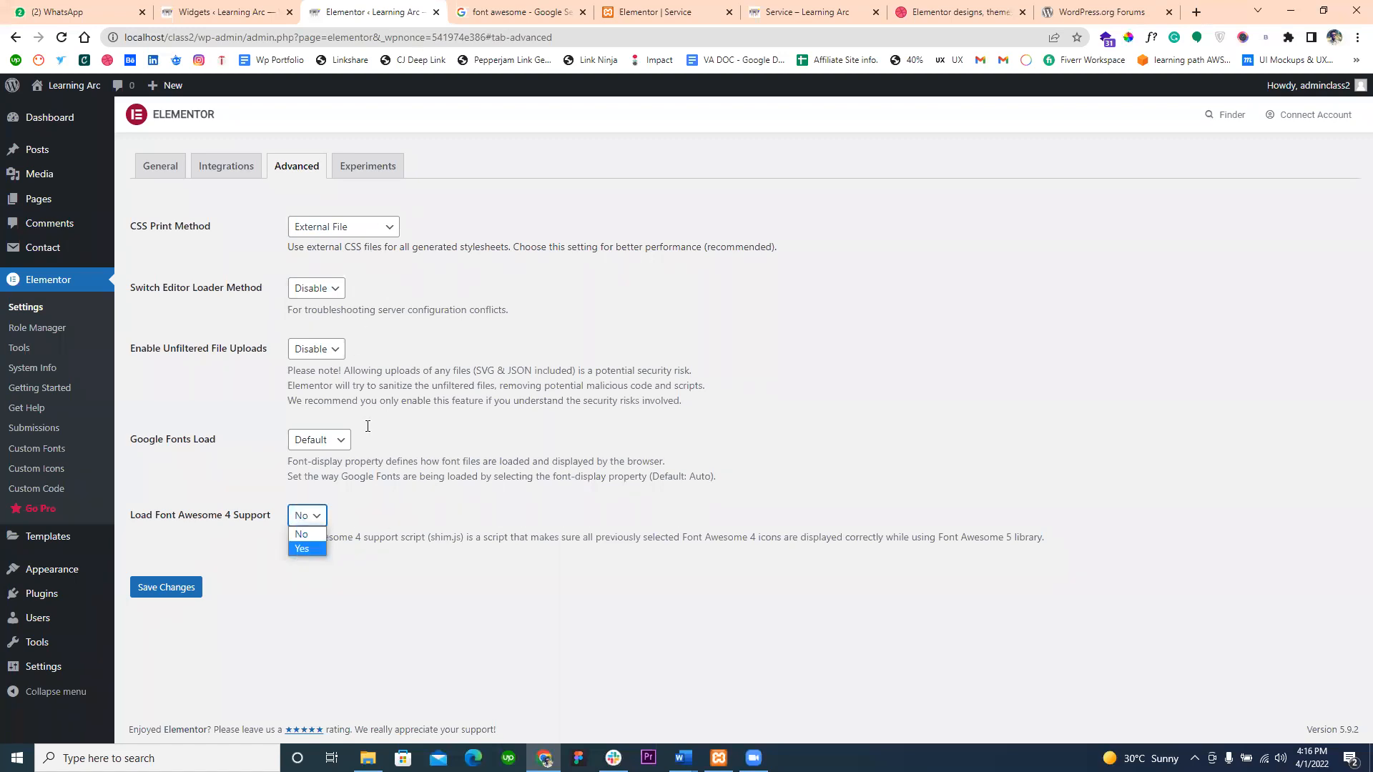
drag(430, 538, 496, 527)
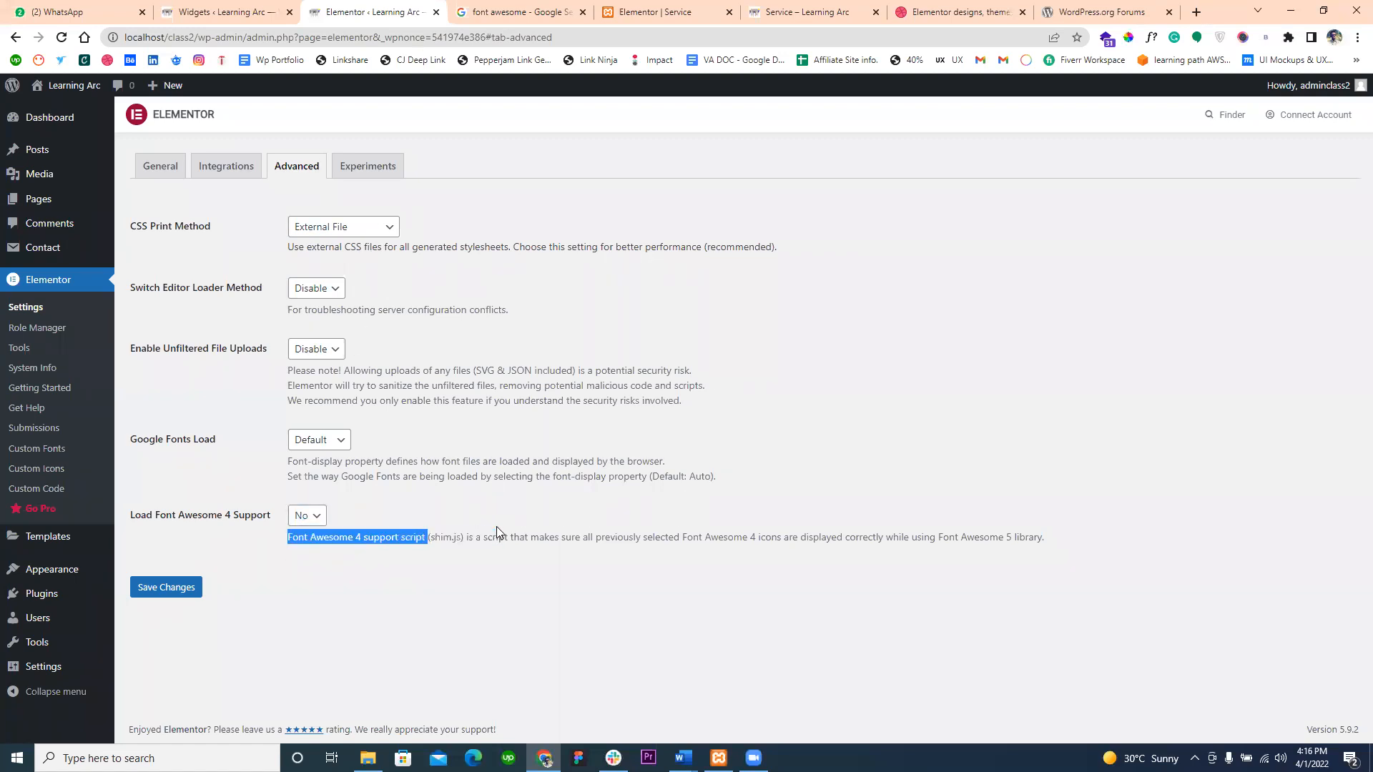
- Show Elementor's Experiments settings and look at the choices for Improved Asset Loading
click(351, 161)
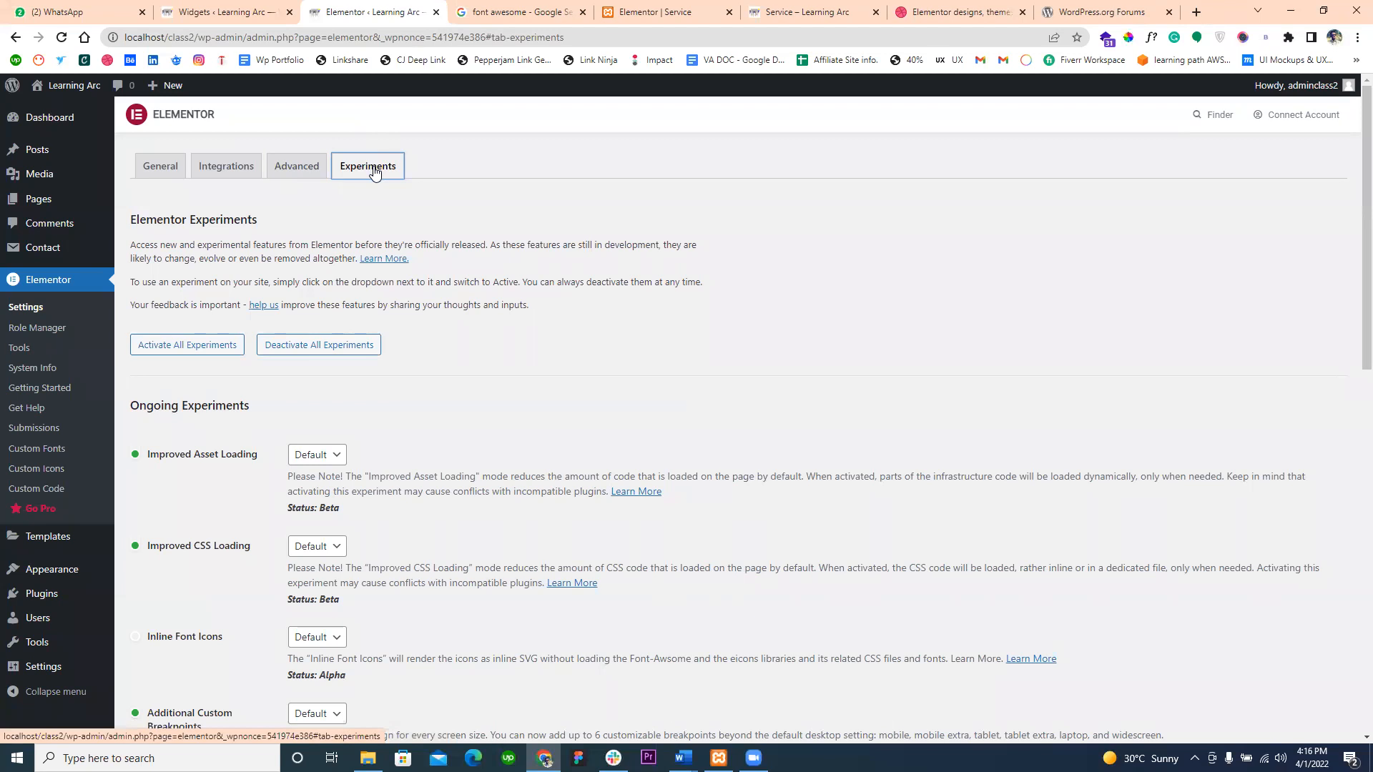
scroll(388, 376, down, 1)
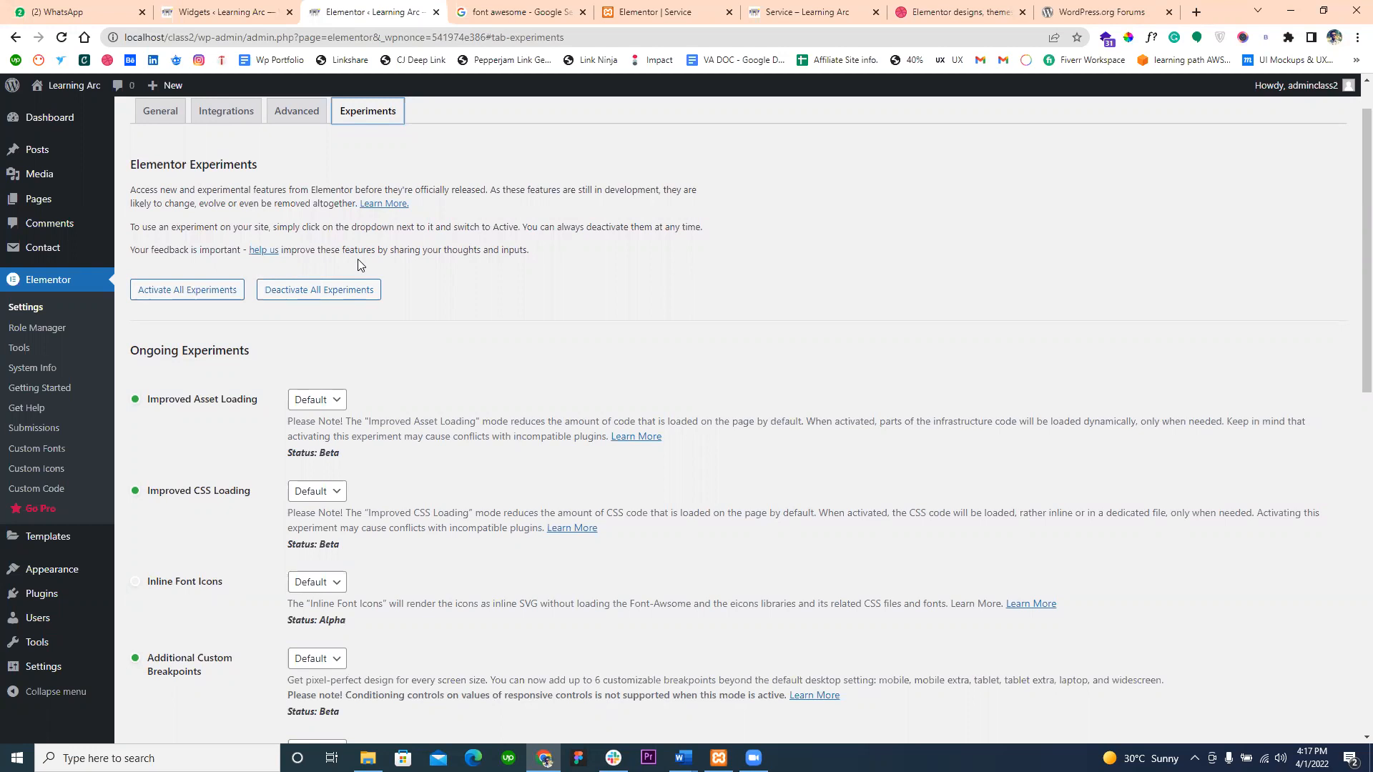
scroll(287, 397, down, 3)
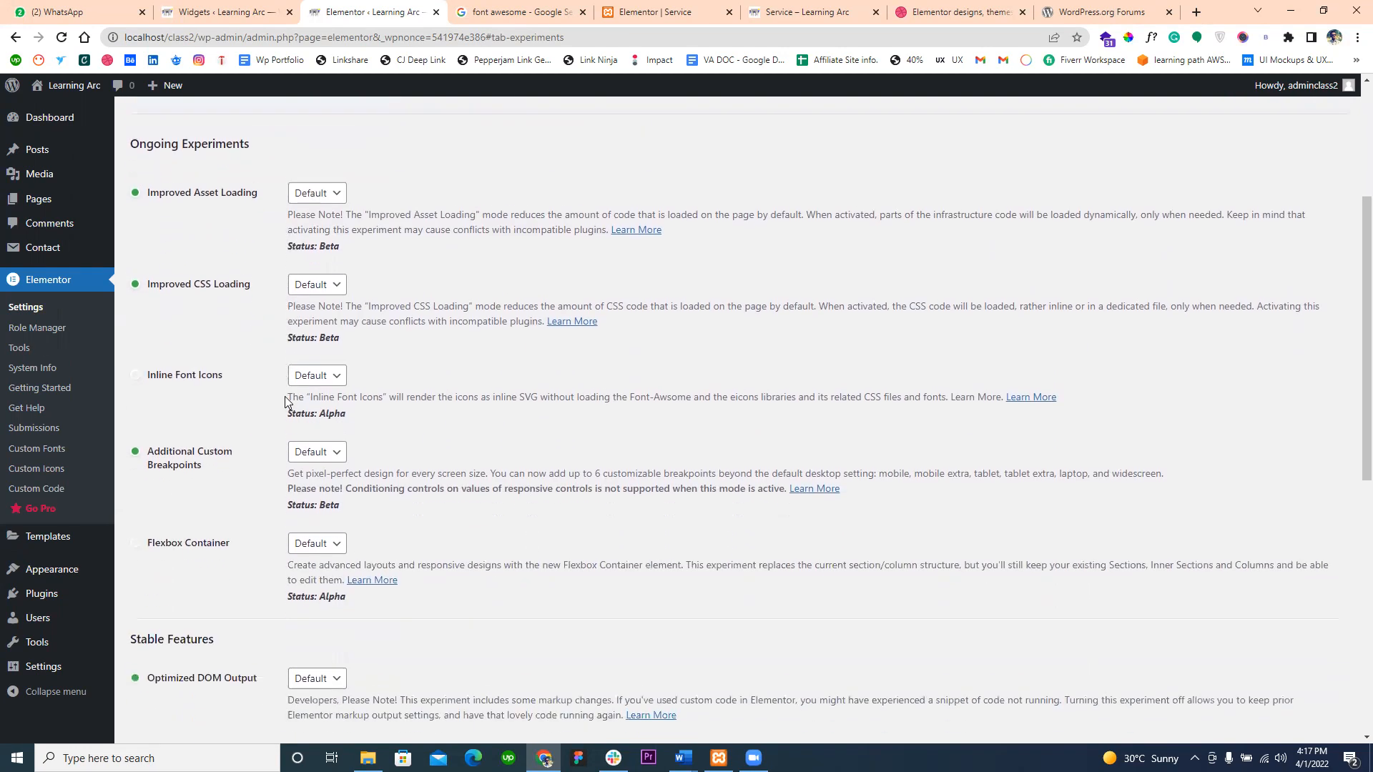
click(303, 188)
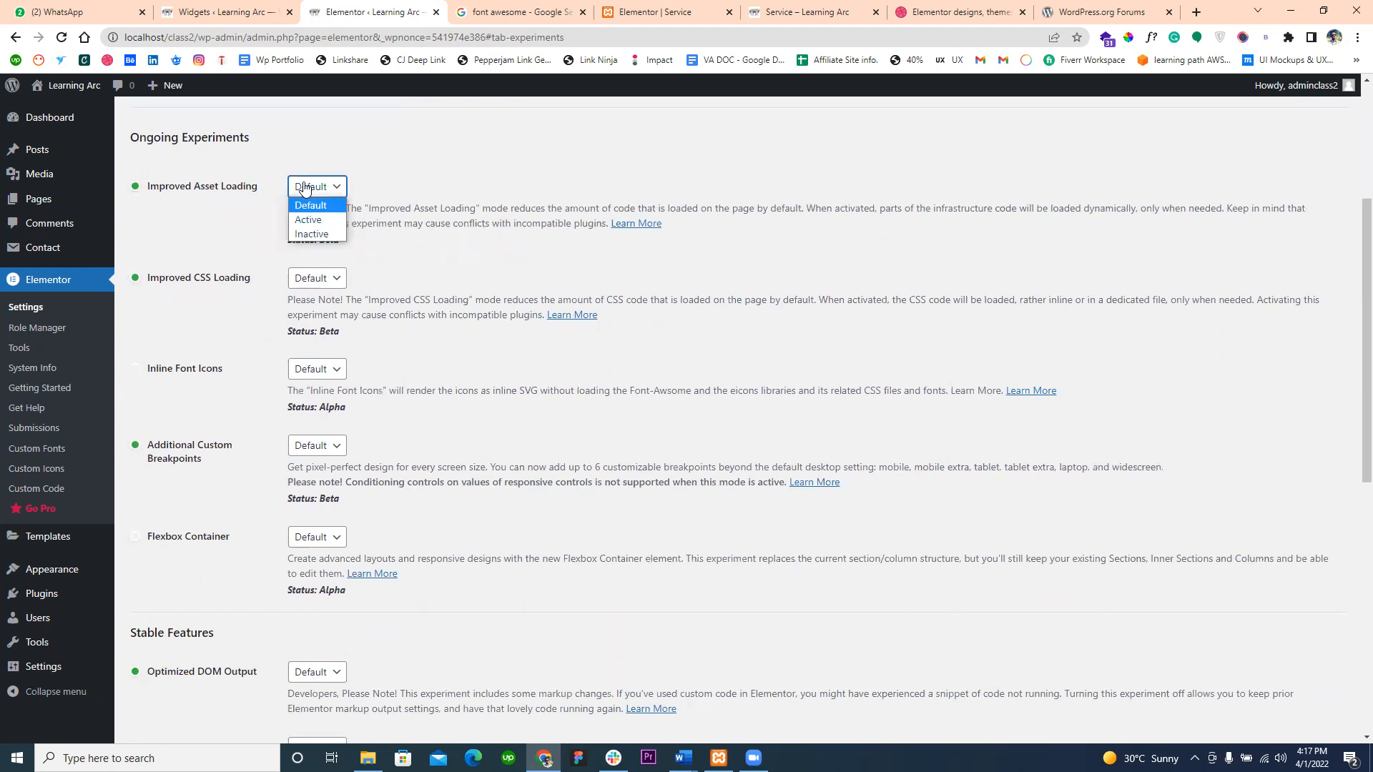
- Reload the Service page preview to illustrate asset loading, and return to Elementor's Experiments settings
click(801, 5)
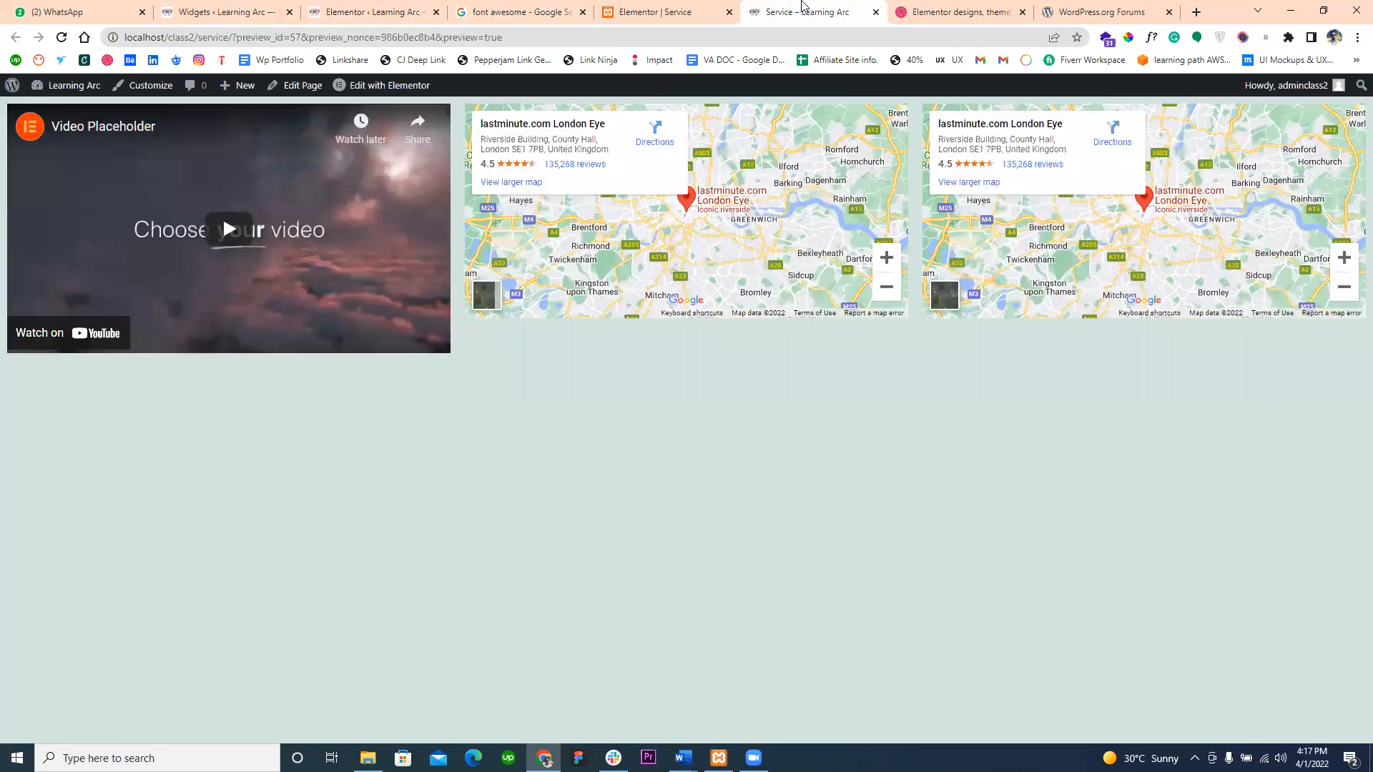
click(61, 37)
click(337, 5)
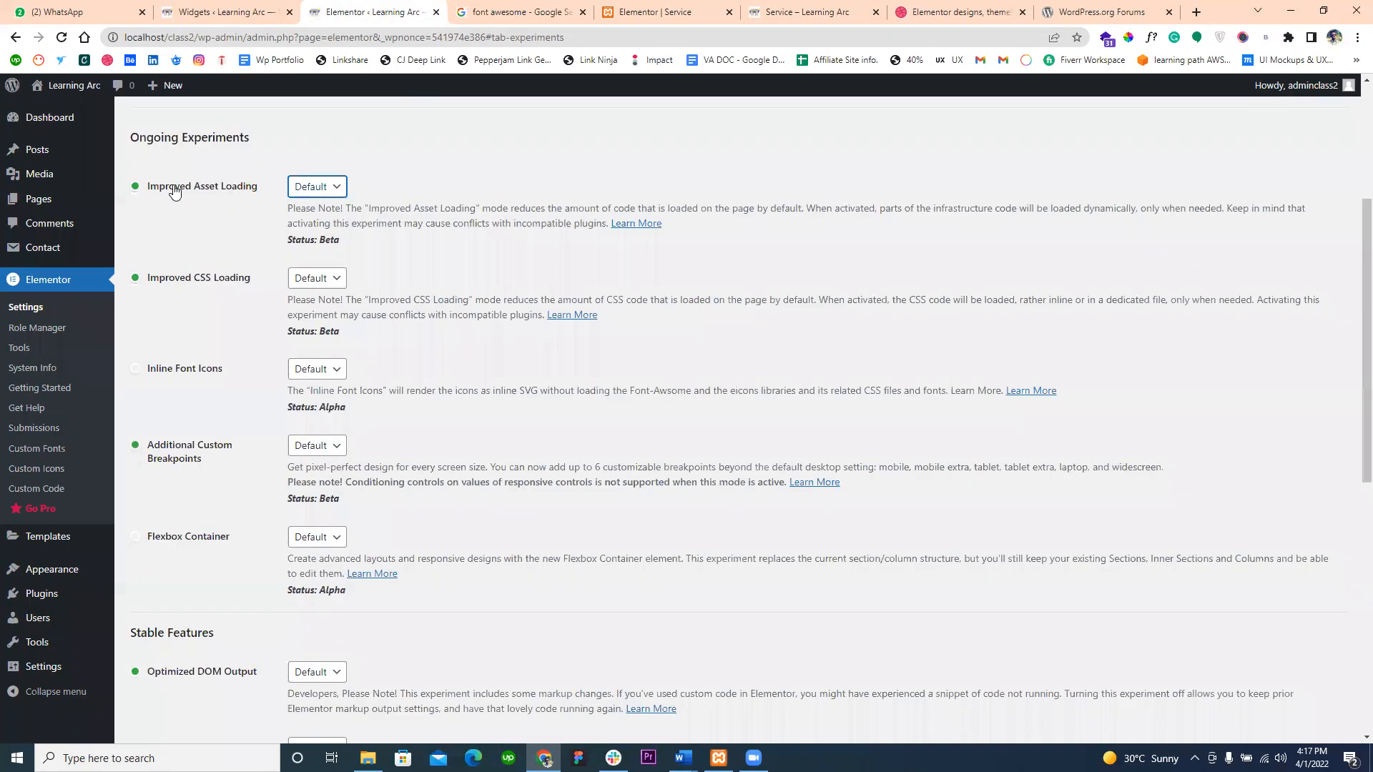
click(649, 7)
click(779, 9)
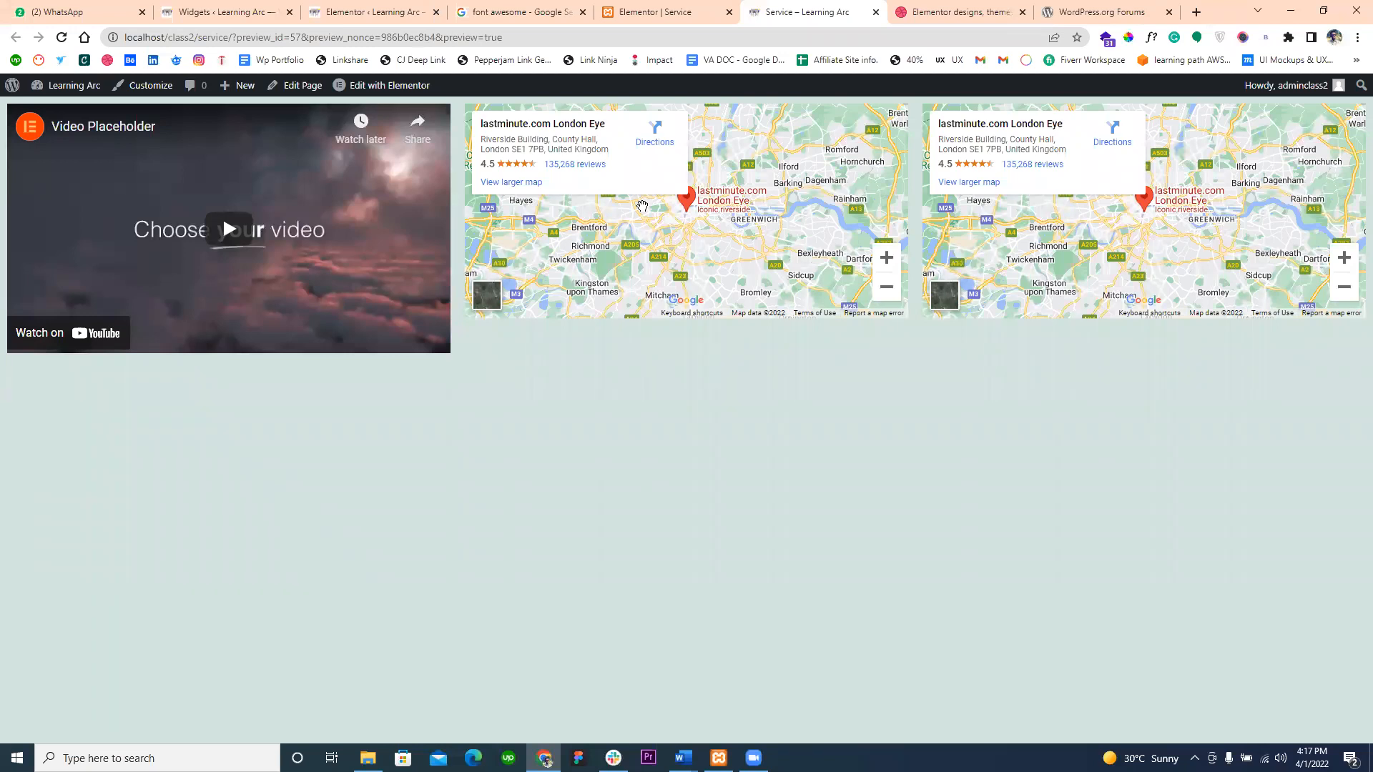
click(341, 10)
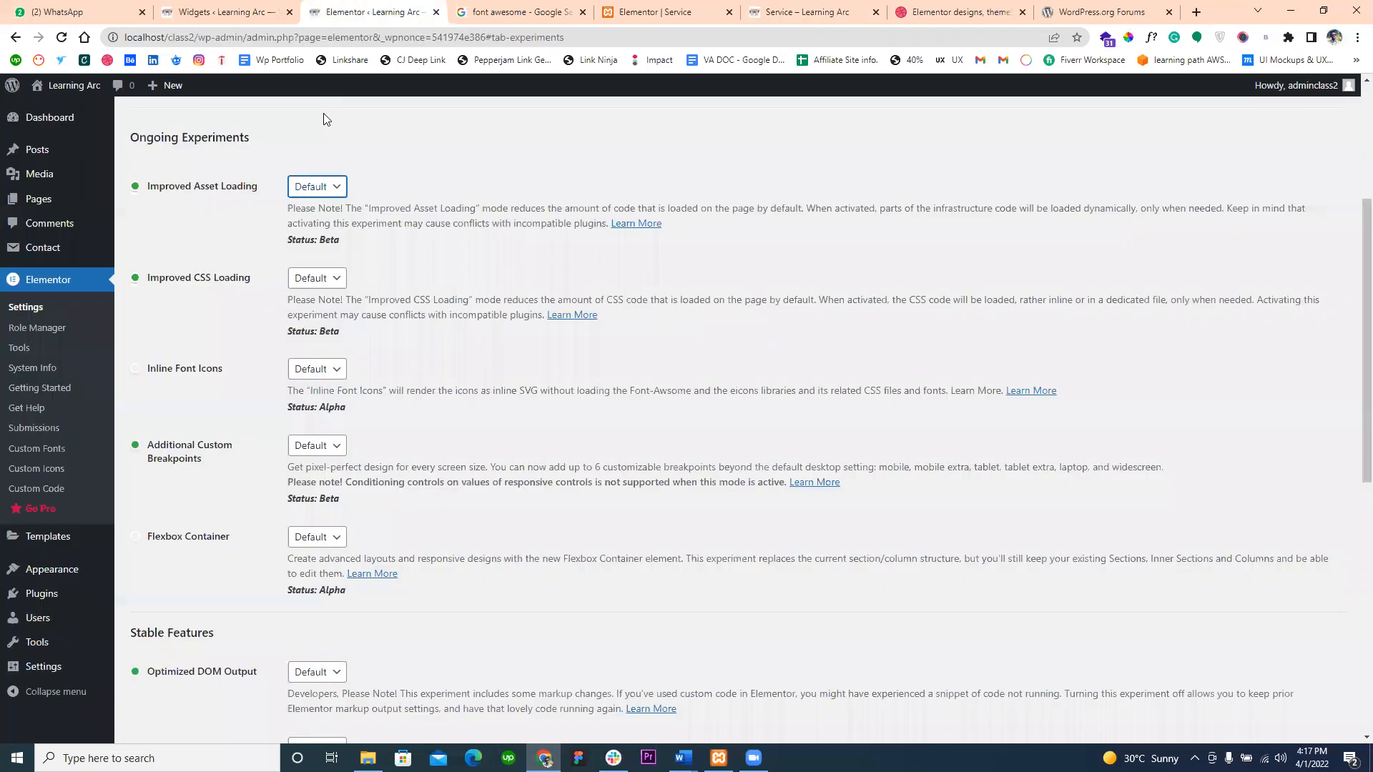
- Review the choices, description and status line of Improved Asset Loading, keeping the current option
click(306, 179)
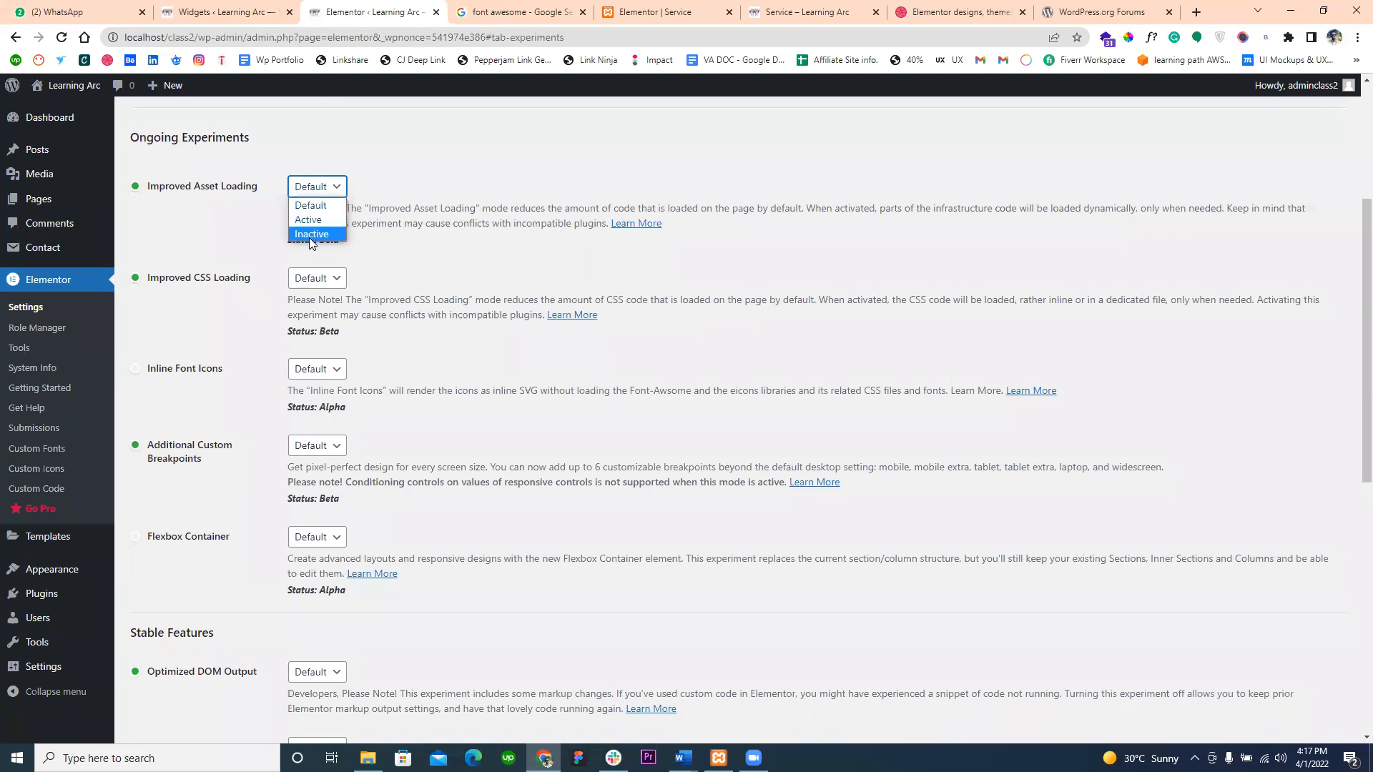
click(398, 224)
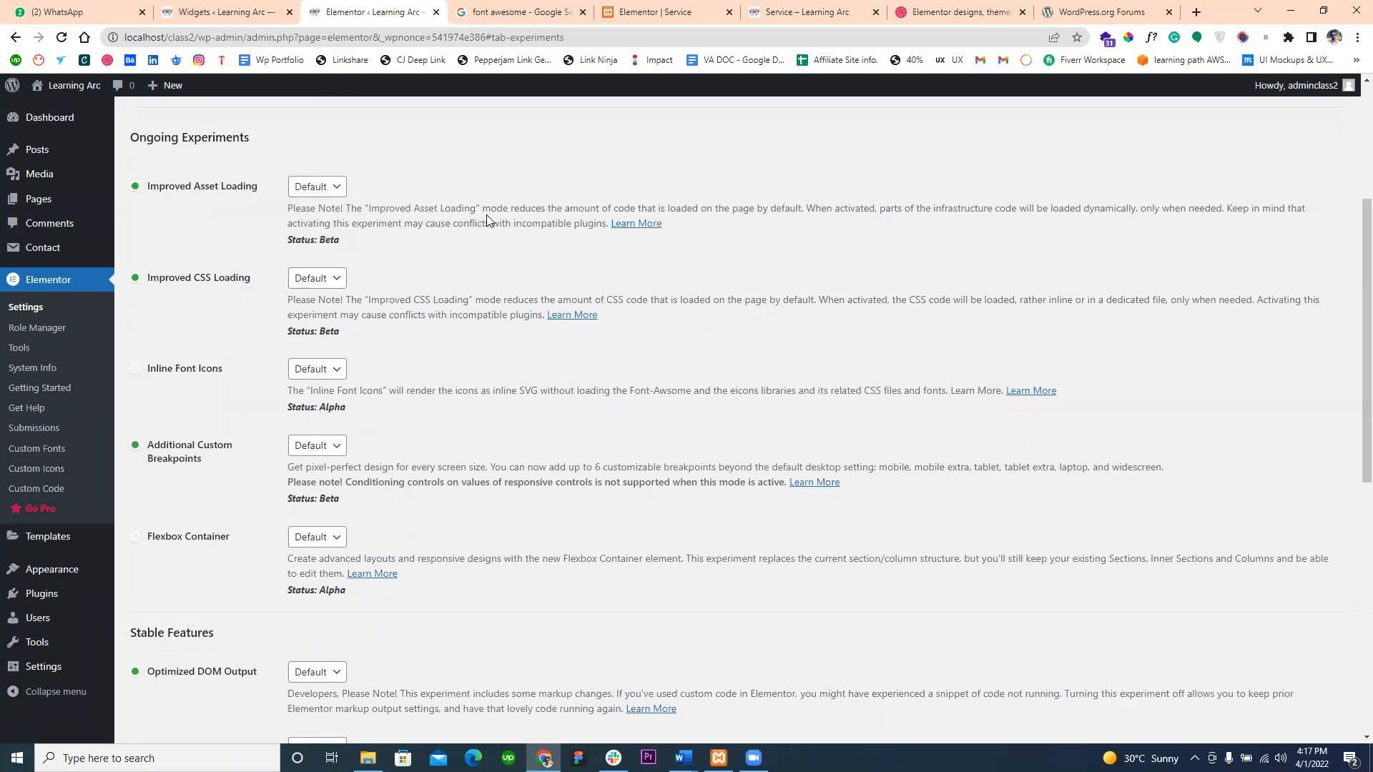
drag(584, 209, 897, 234)
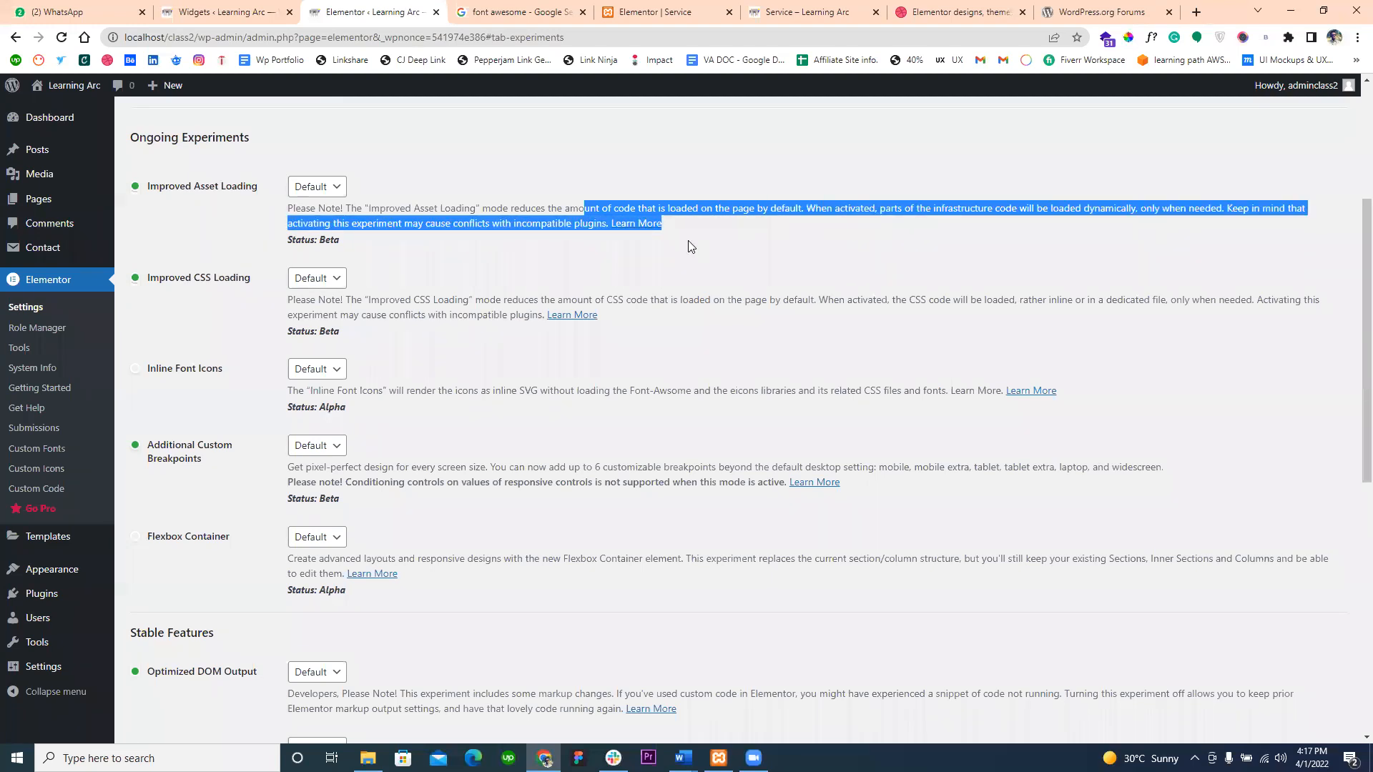
drag(341, 240, 289, 238)
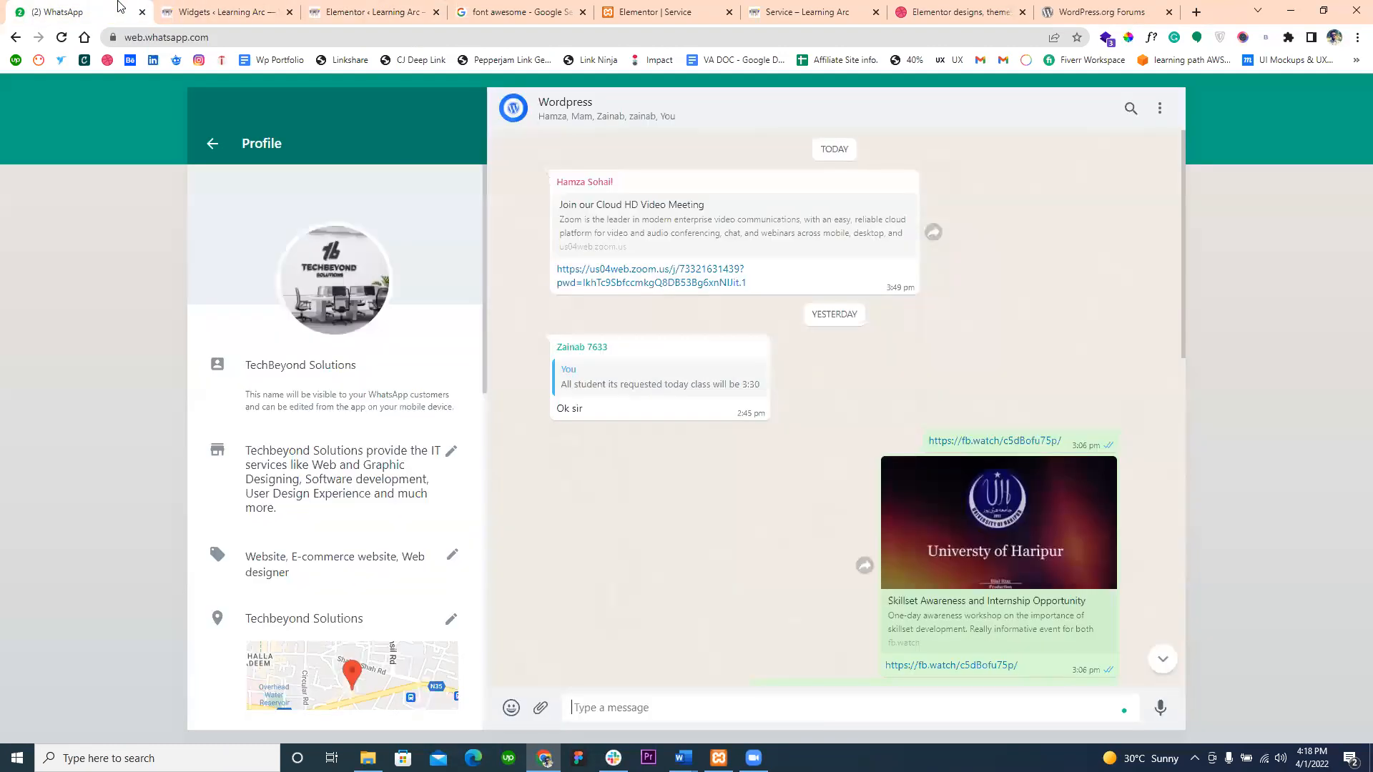
click(71, 11)
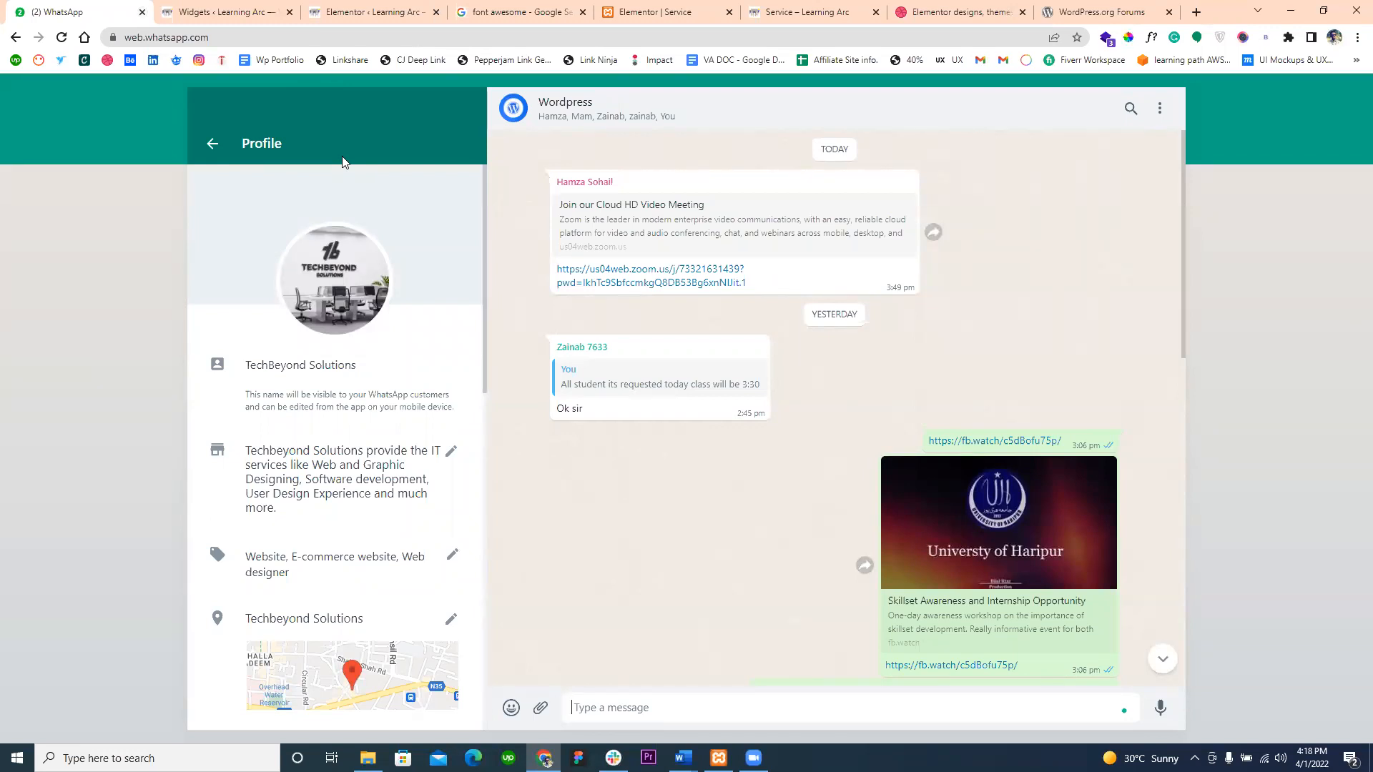
click(259, 18)
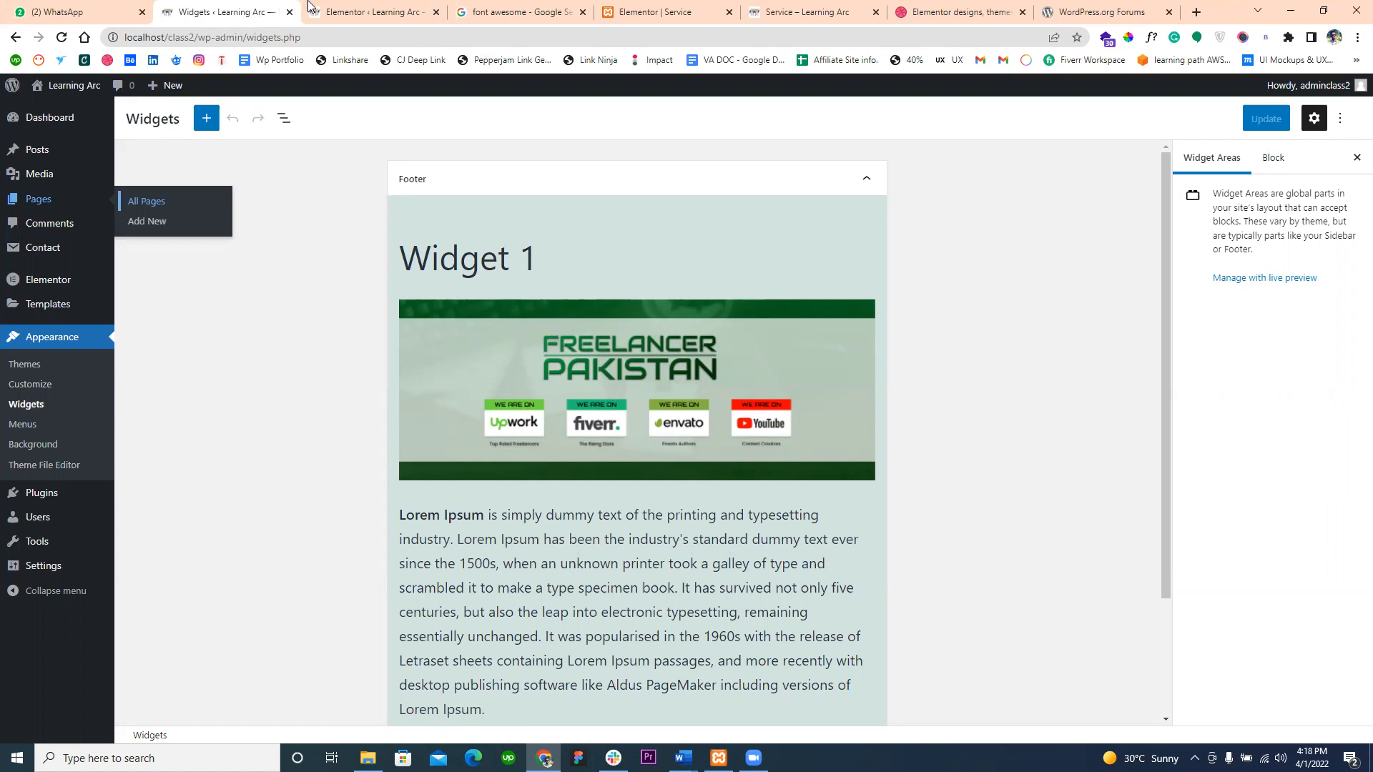
click(341, 8)
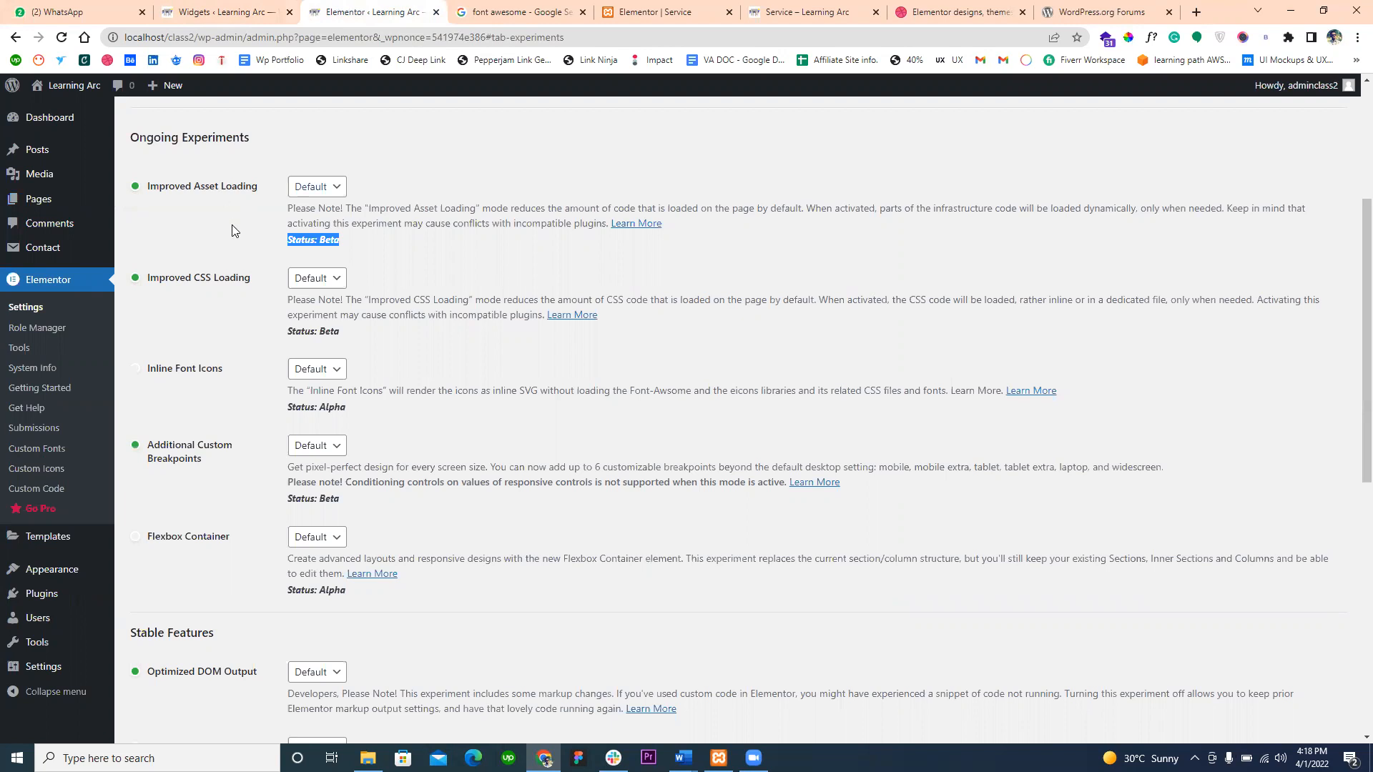
- Review the Improved CSS Loading choices and the descriptions of Inline Font Icons and Additional Custom Breakpoints
click(302, 284)
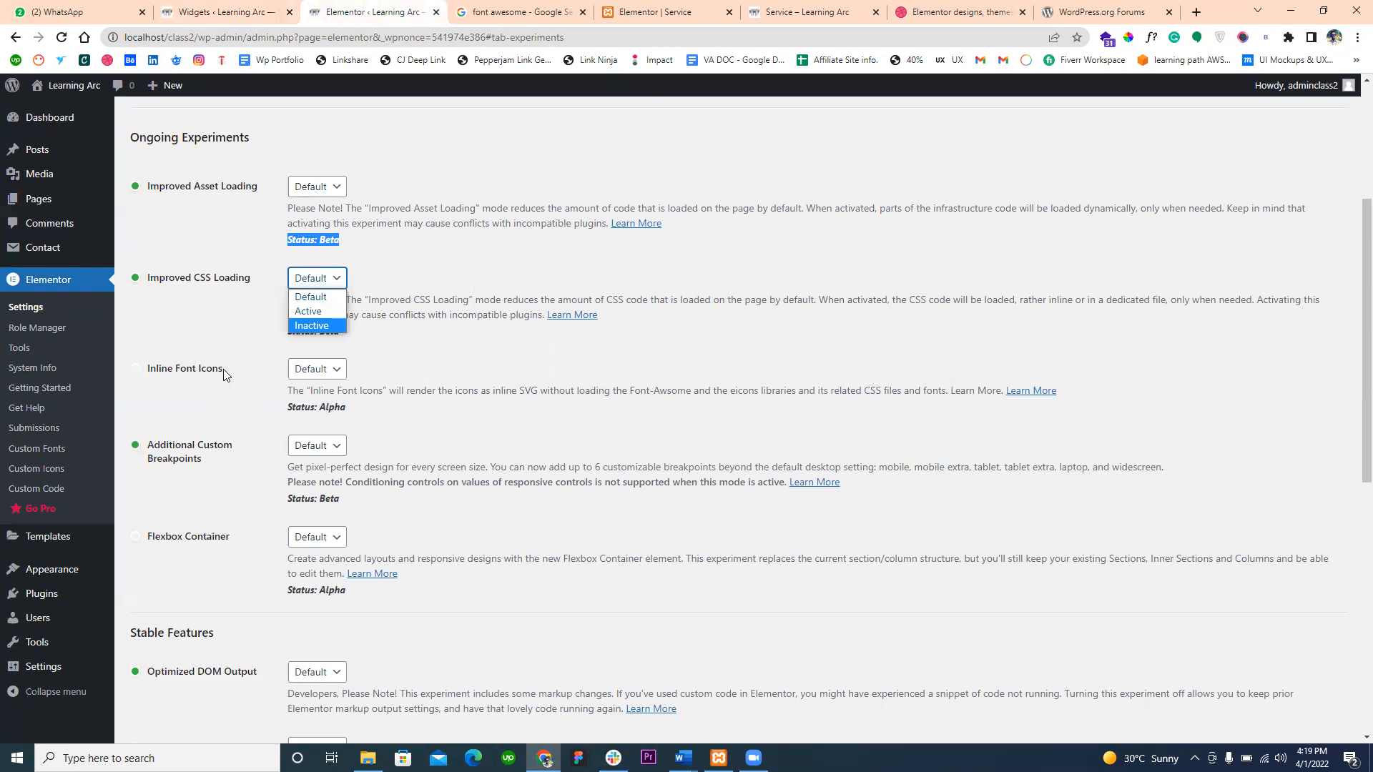
drag(632, 390, 712, 391)
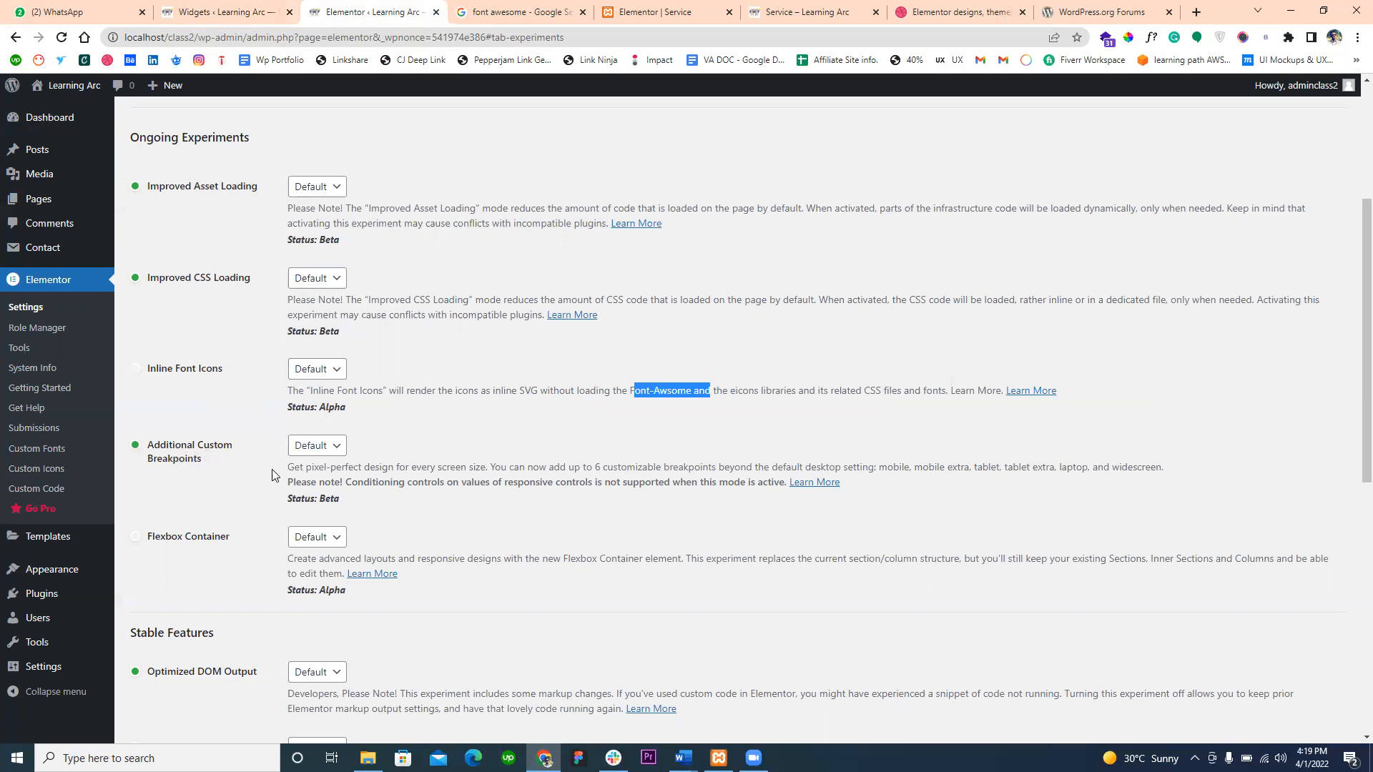
drag(283, 471, 666, 471)
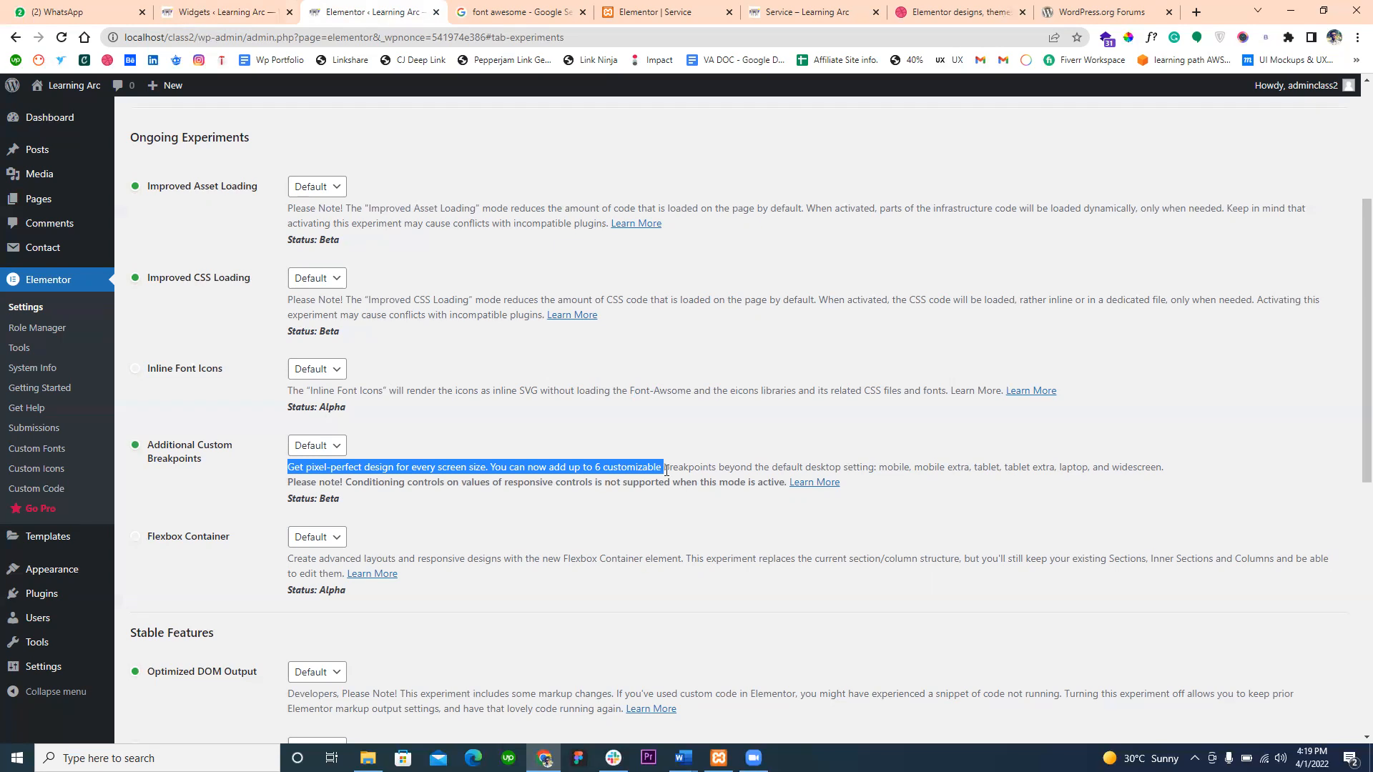
- Inspect the Experiments page in the developer tools' responsive device view at 1024 px width, and close the tools
right_click(730, 350)
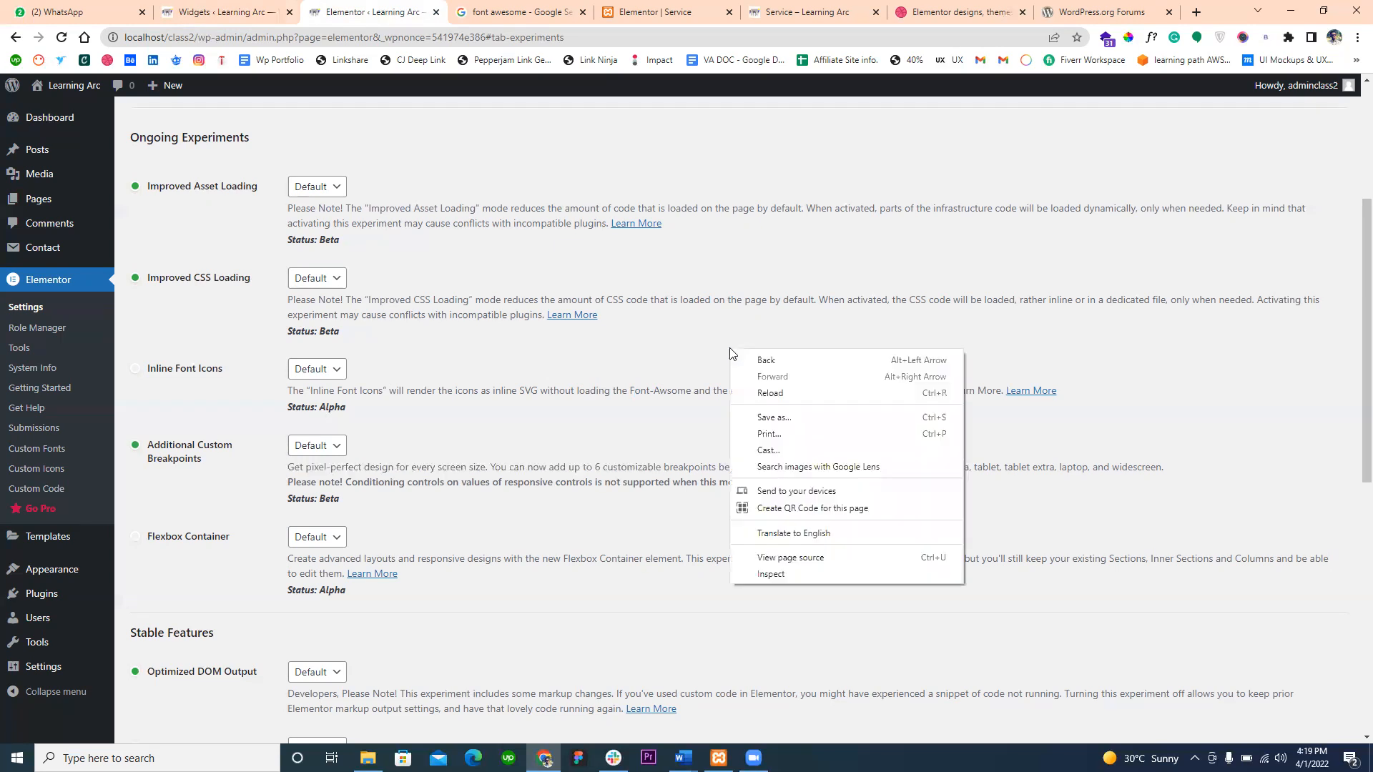
click(770, 578)
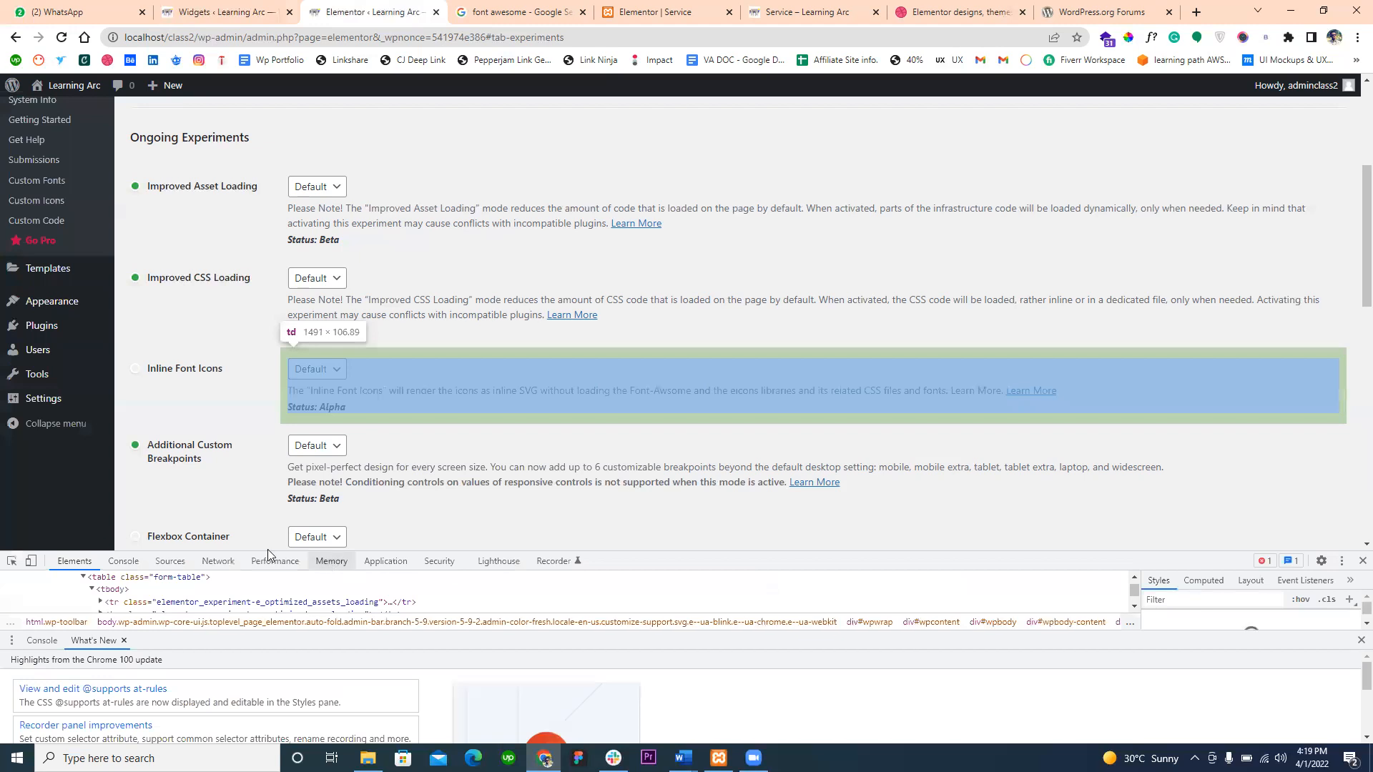
click(31, 562)
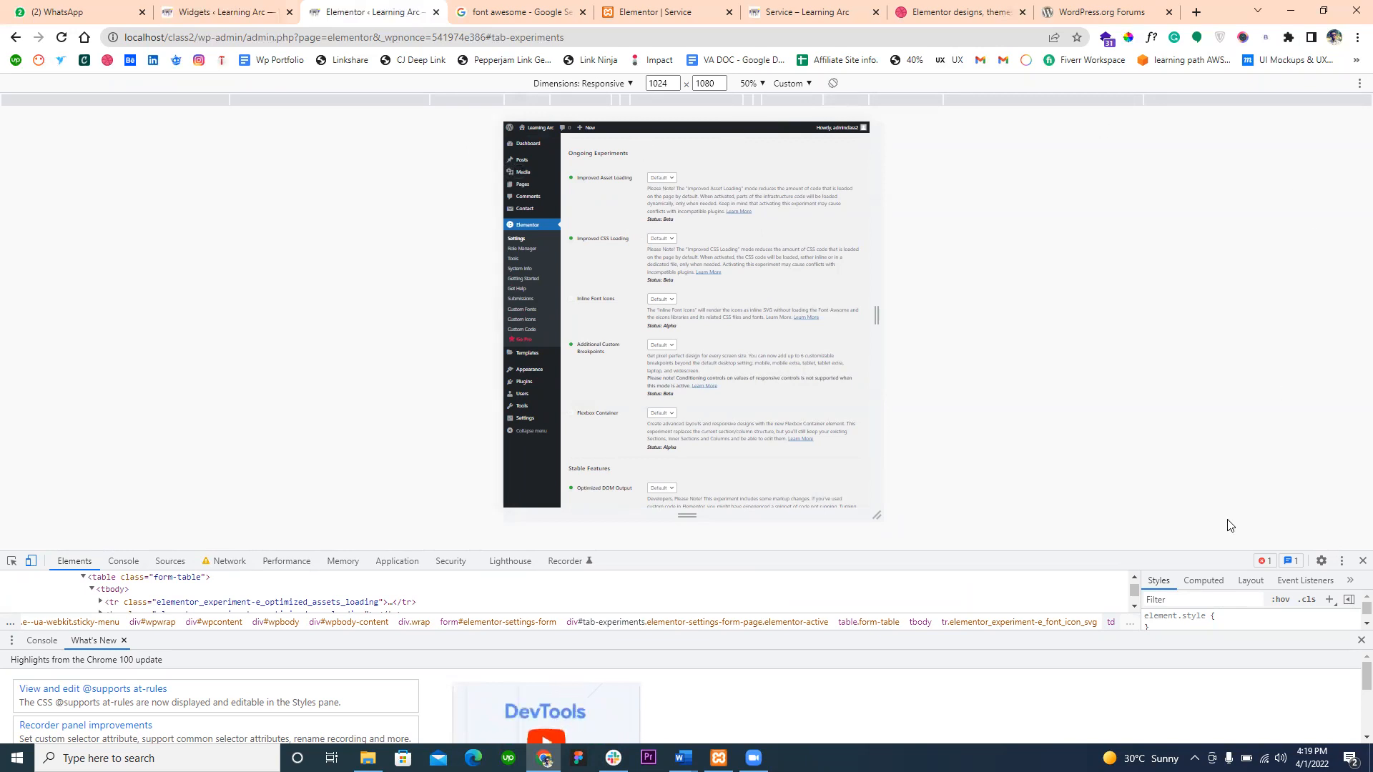
click(1363, 561)
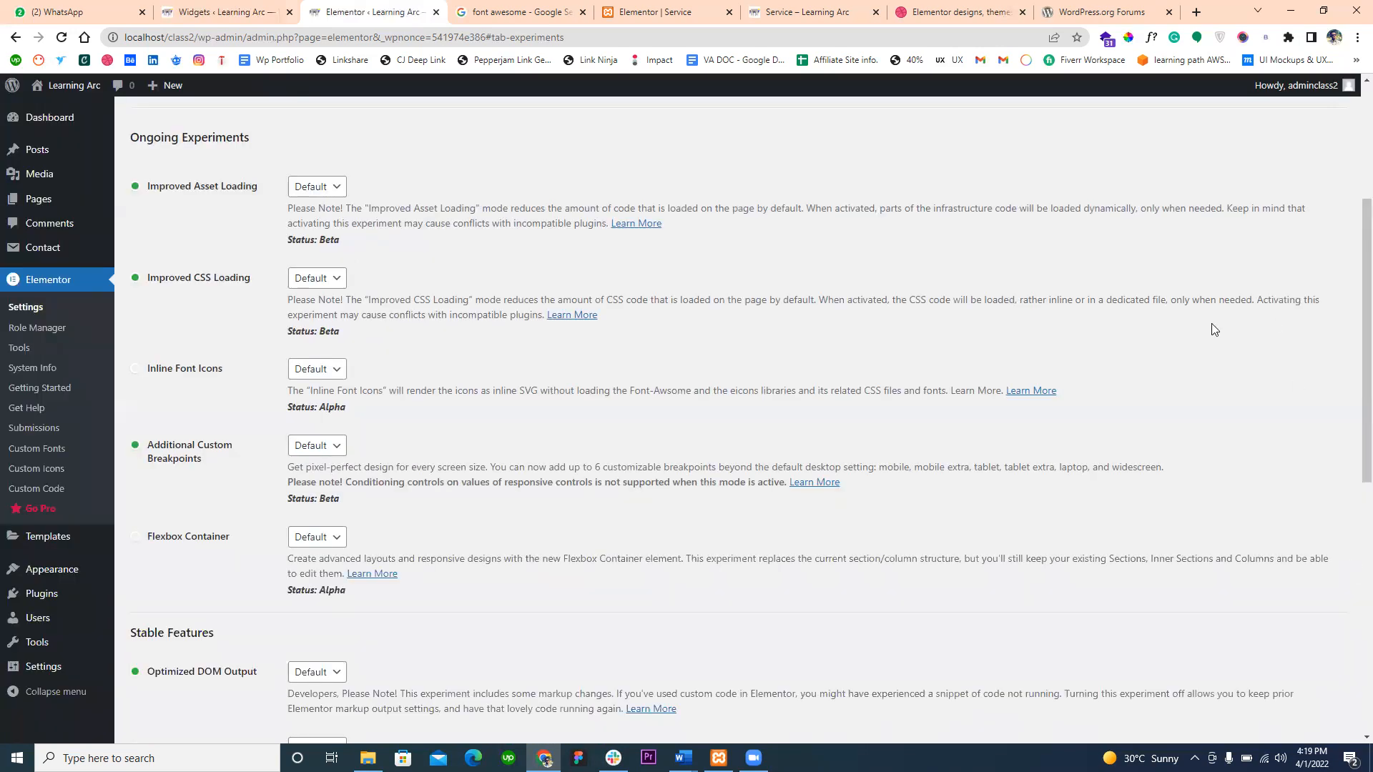
- Preview the page at 2560 px in the developer tools, and resize the browser to a floating window about half the screen wide
right_click(1211, 323)
click(1161, 554)
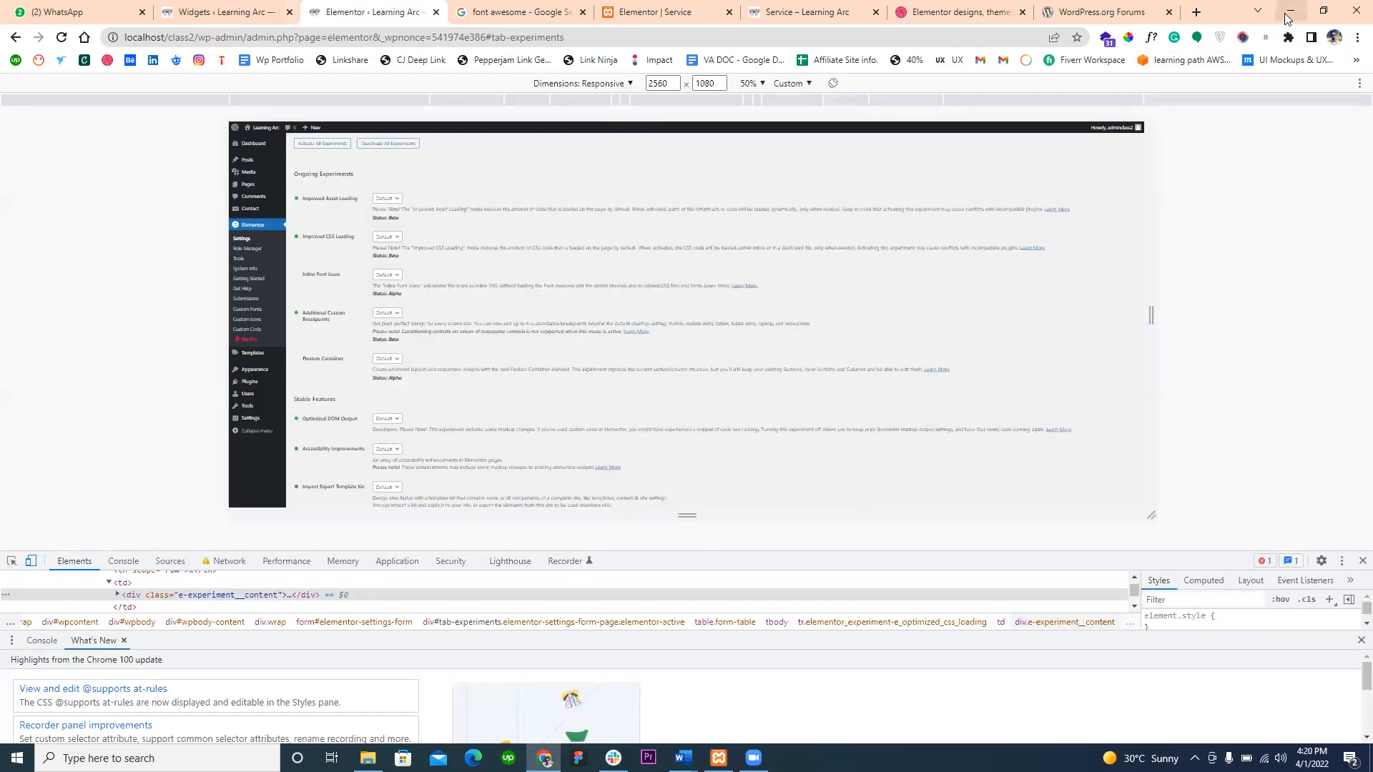
click(1324, 10)
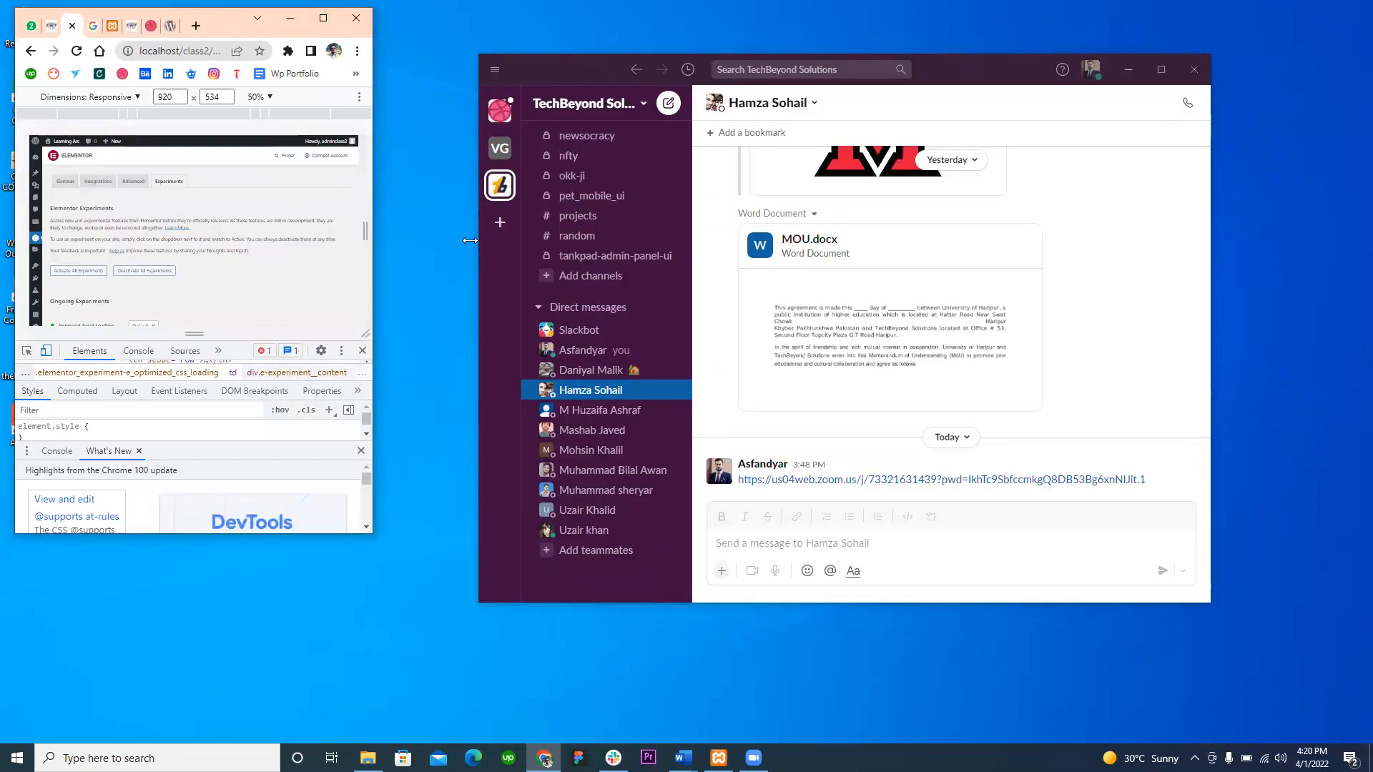
click(362, 350)
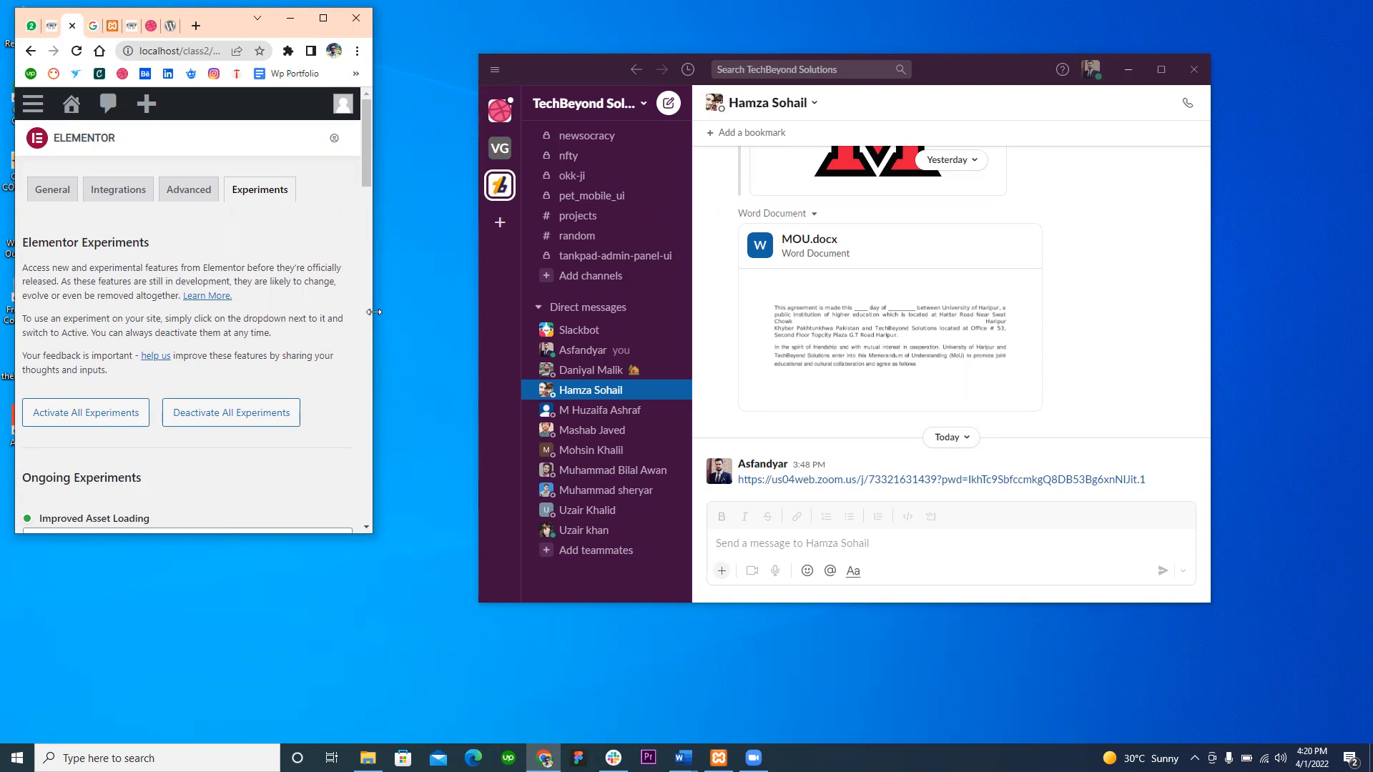
drag(374, 312, 711, 312)
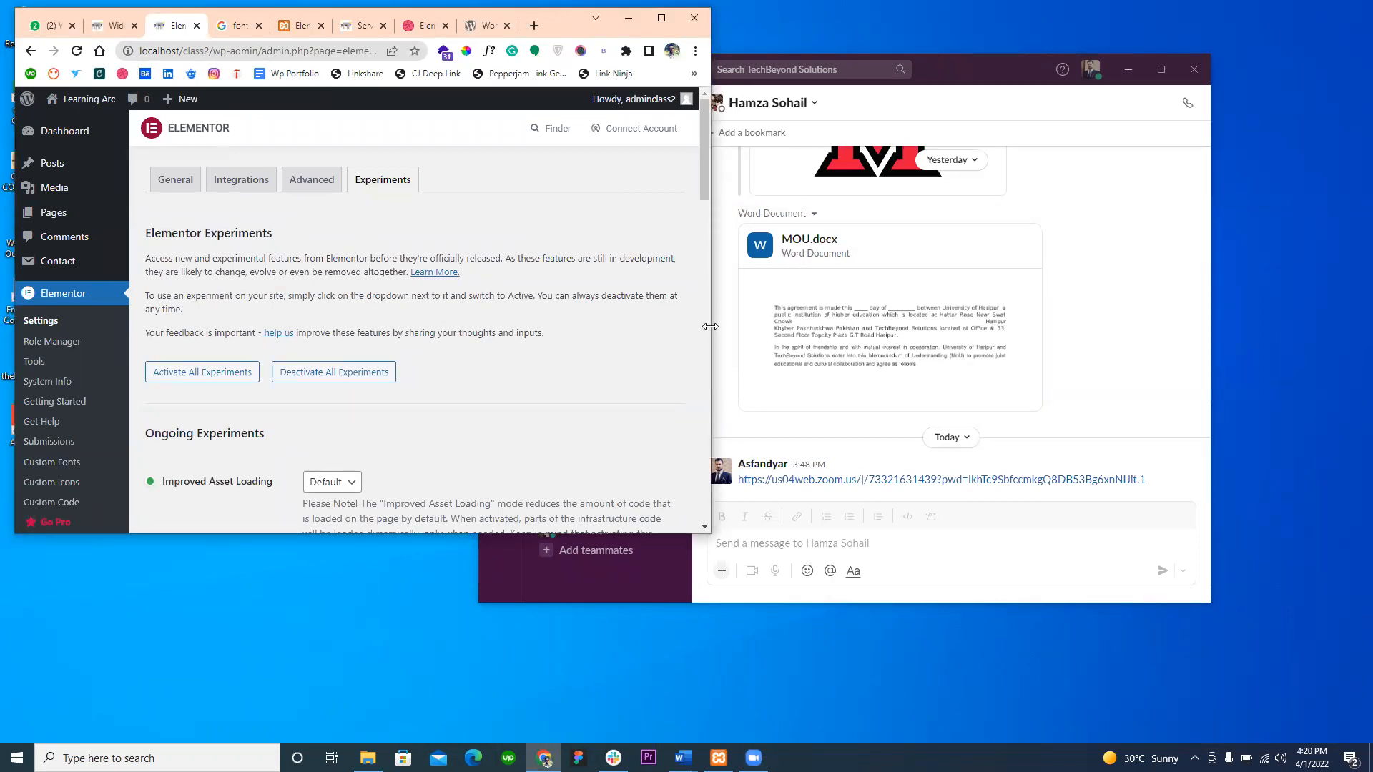
drag(713, 326, 708, 326)
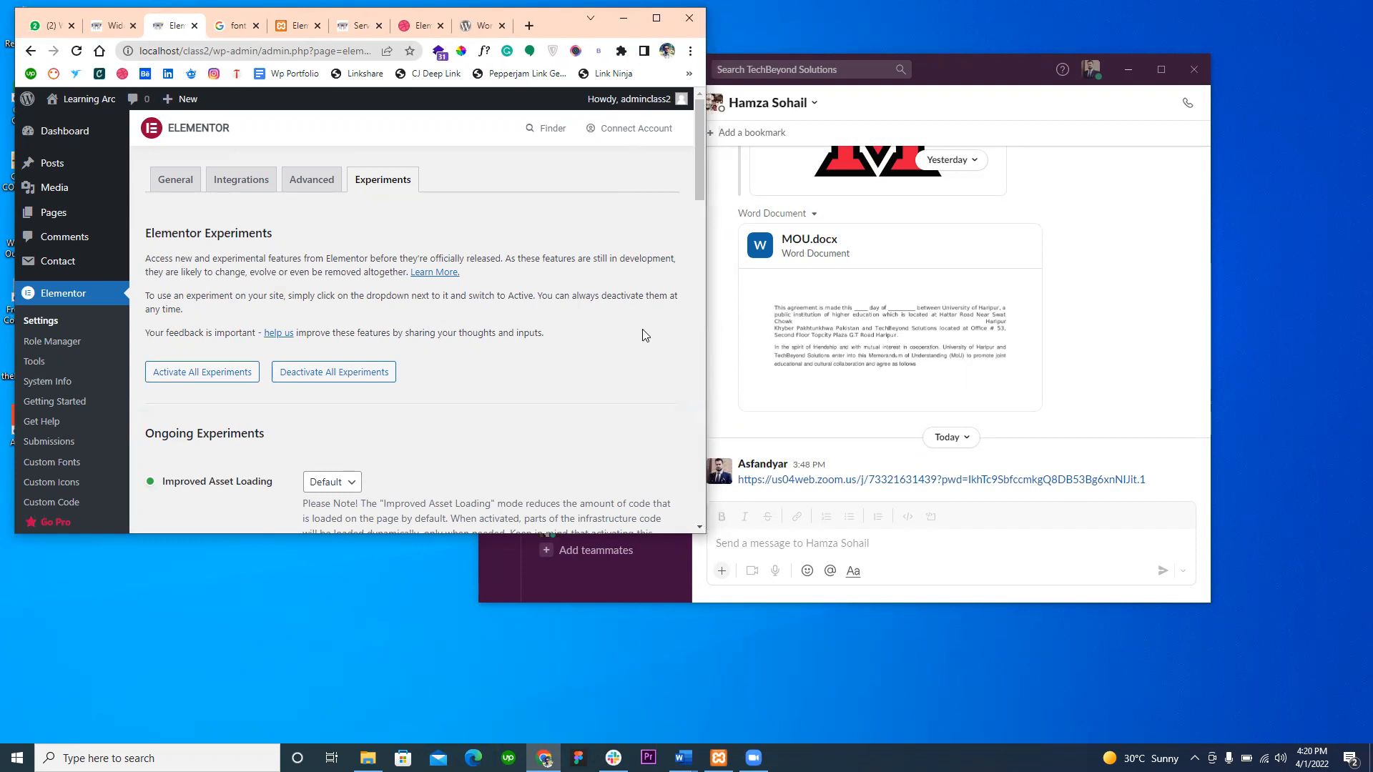
- Inspect the page again without the What's New drawer, previewing it at Laptop L – 1440px and then at 100% zoom
right_click(638, 332)
click(662, 559)
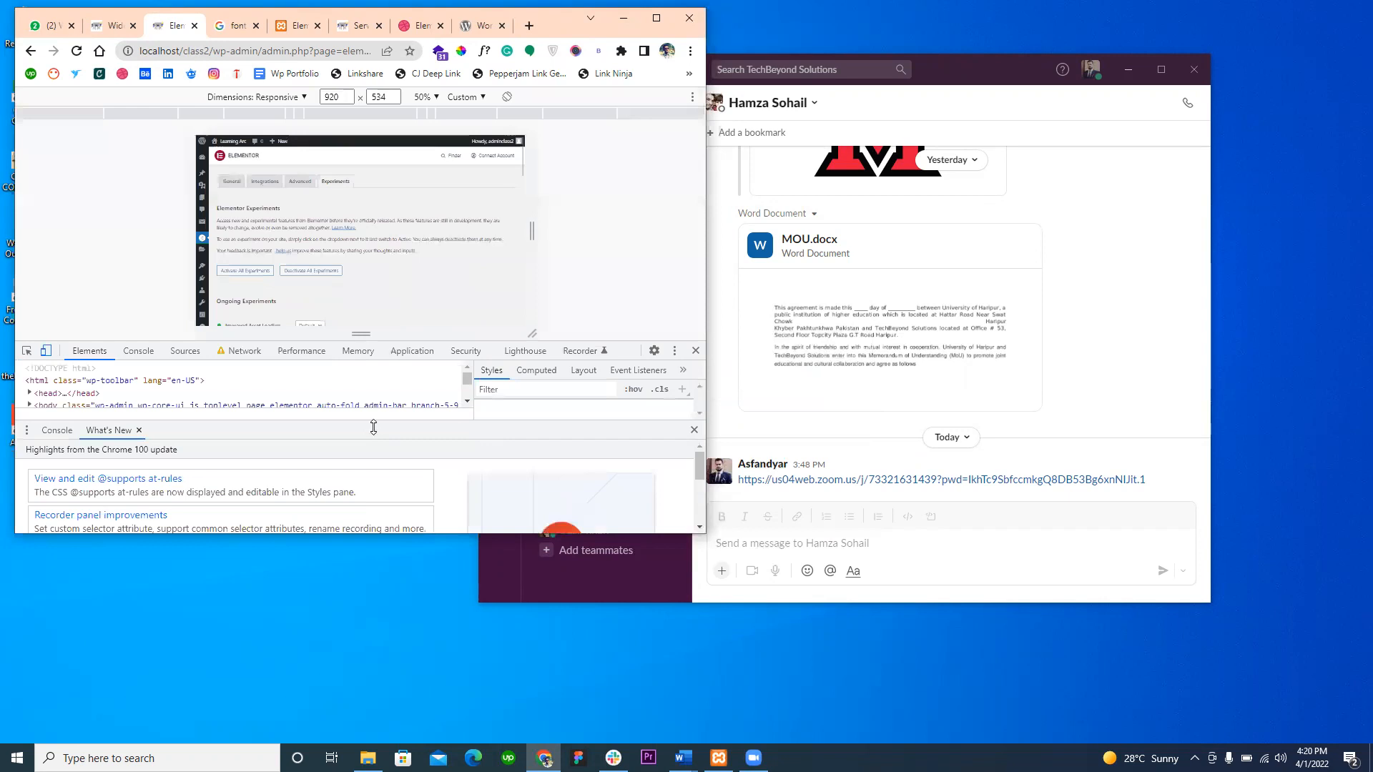
click(694, 429)
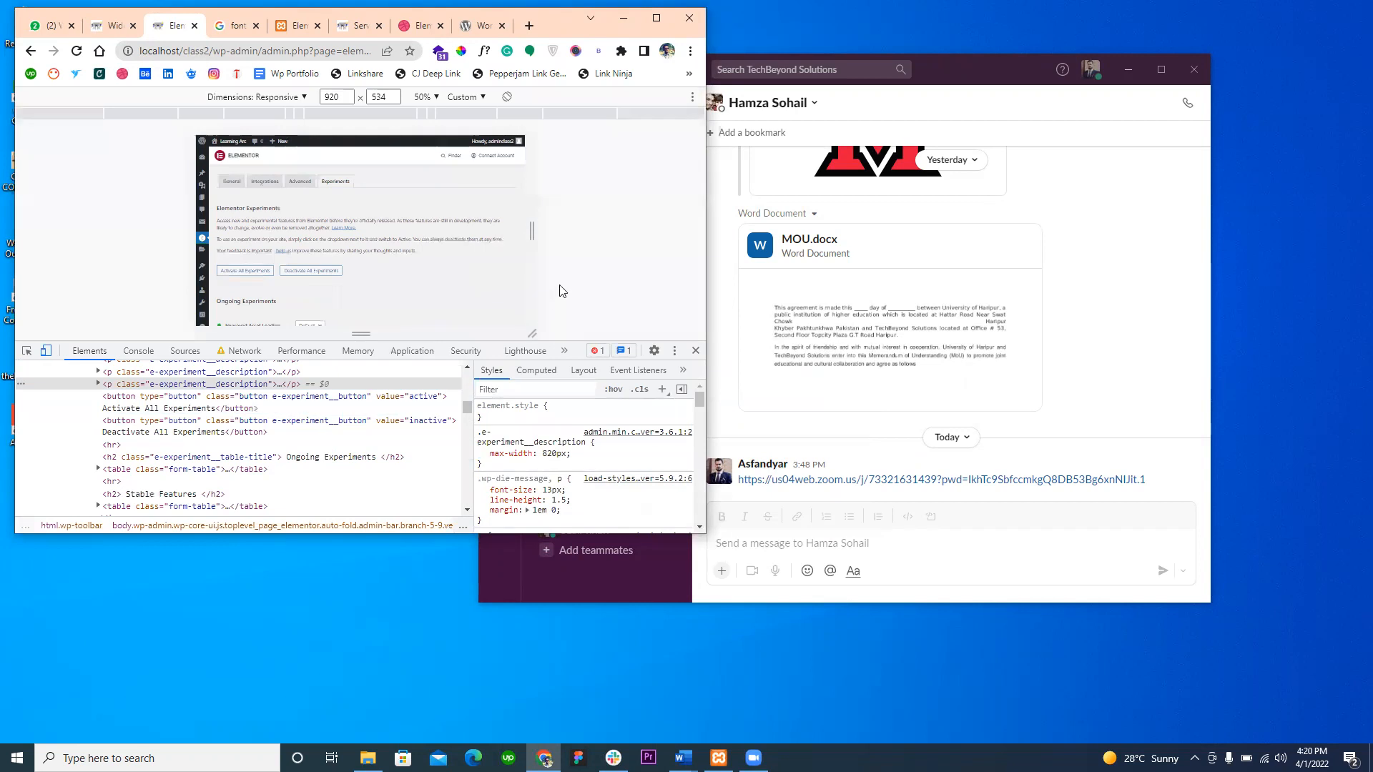
click(164, 116)
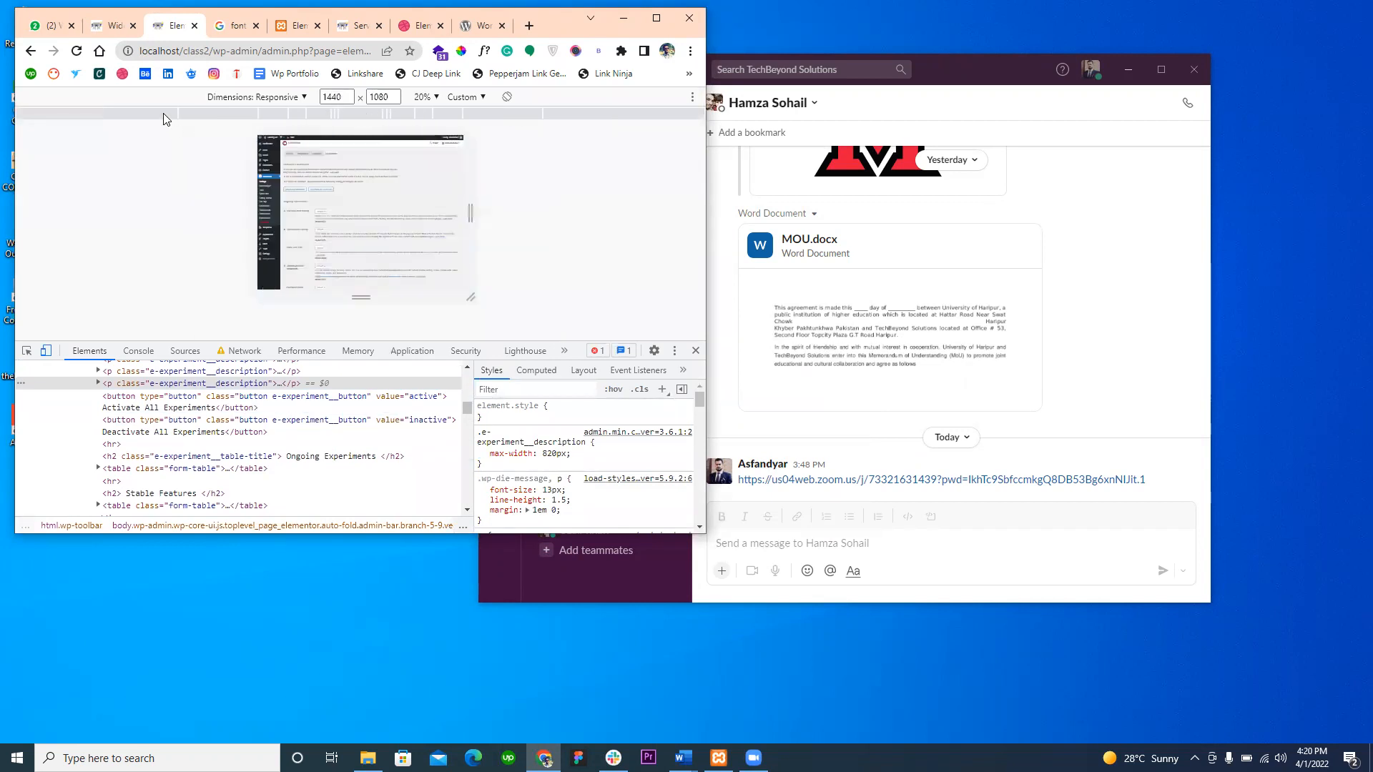
click(423, 100)
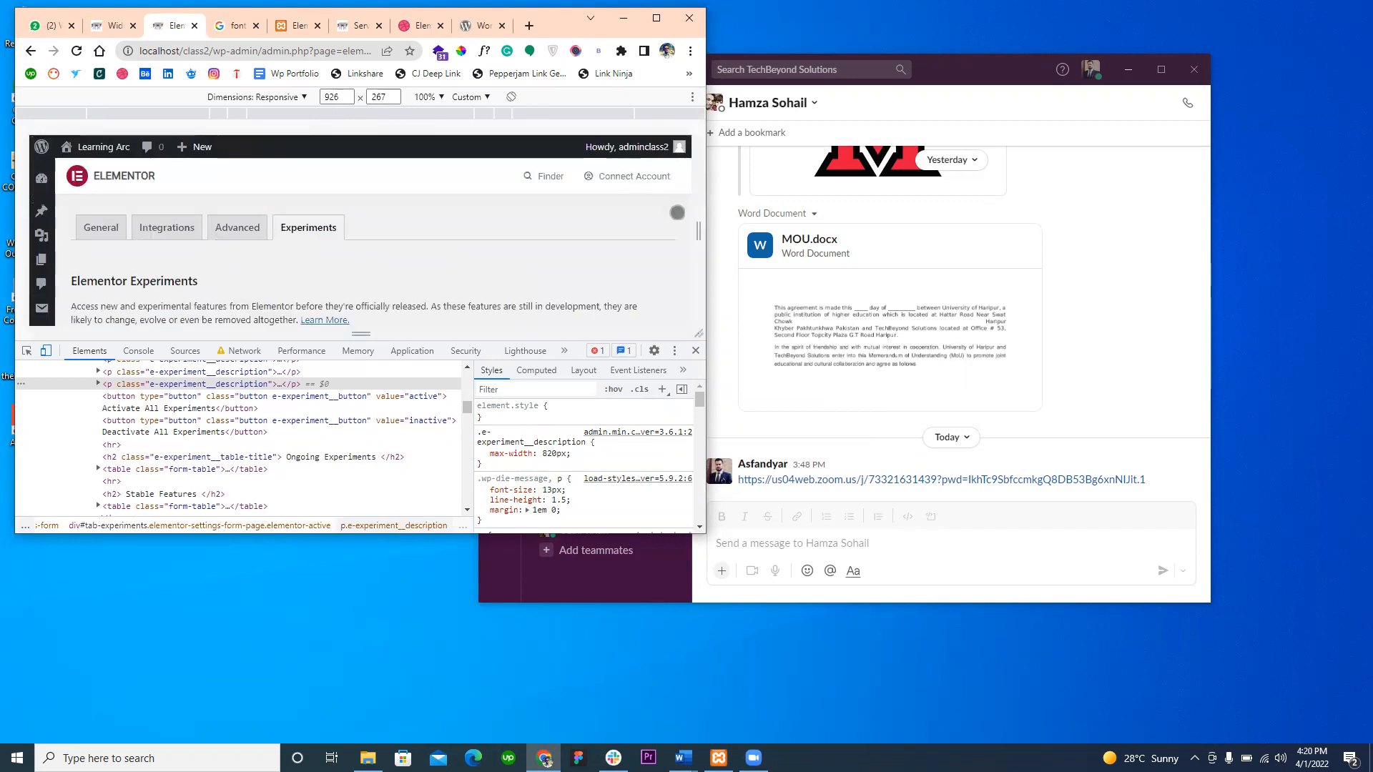
- Dock the developer tools to the right of the page to show the narrow layout, and close them
click(675, 350)
click(687, 381)
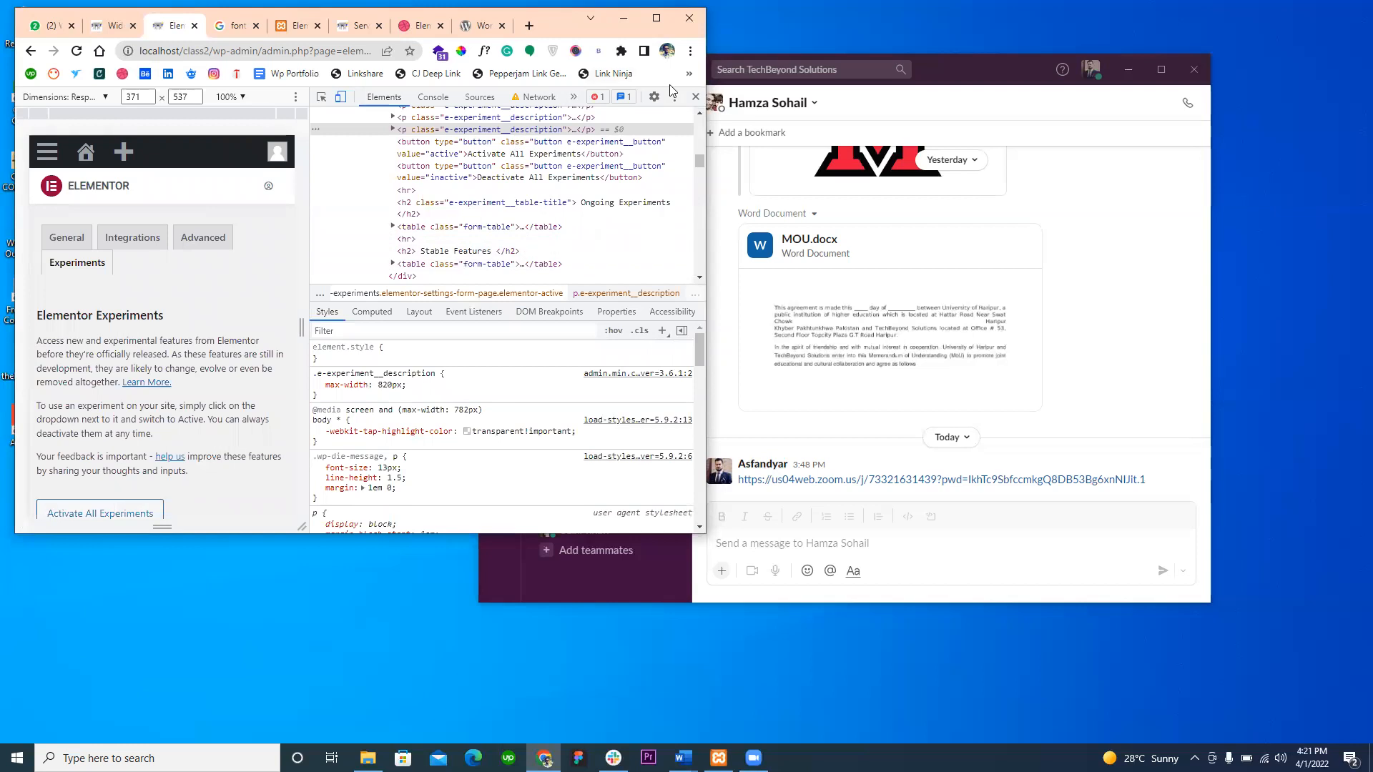
click(695, 96)
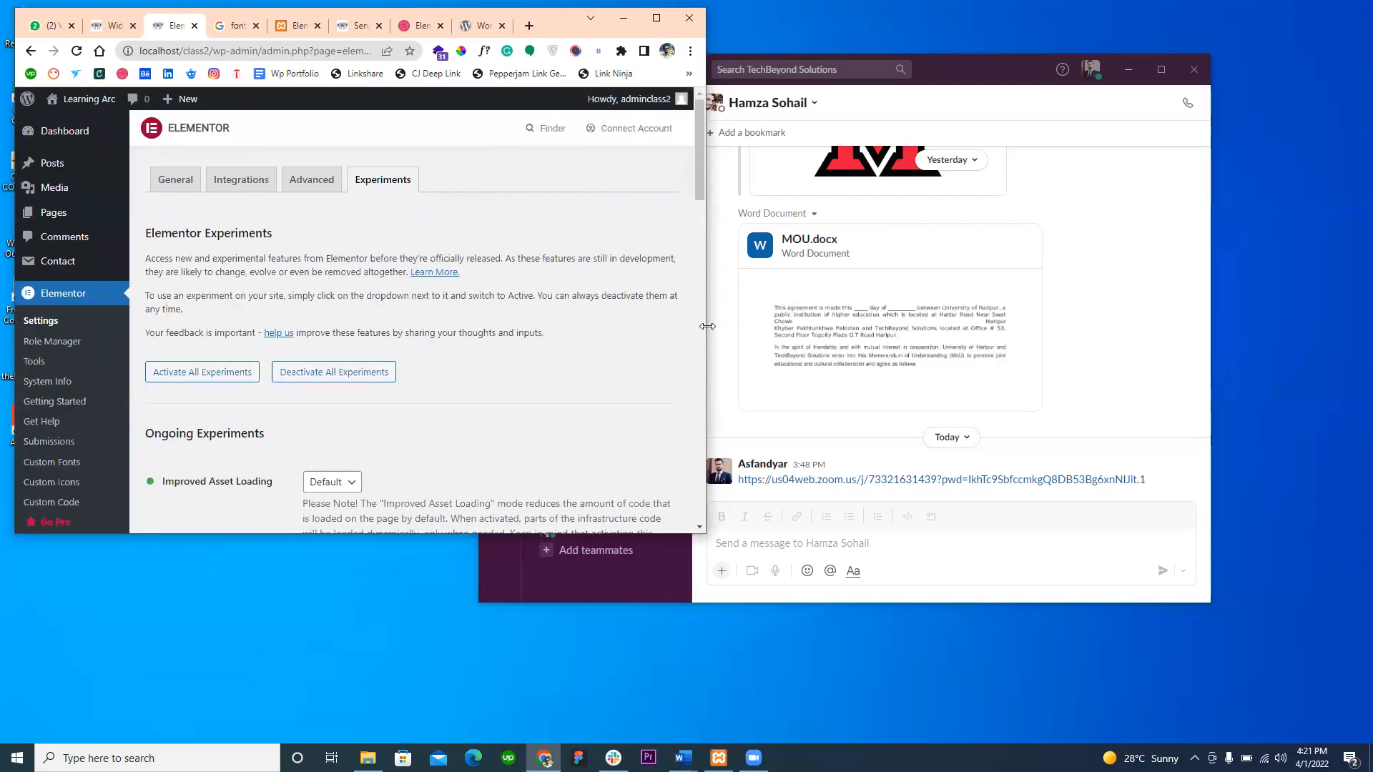
- Narrow the browser window slightly and reopen the page inspector with the responsive preview
drag(708, 326, 693, 326)
right_click(613, 372)
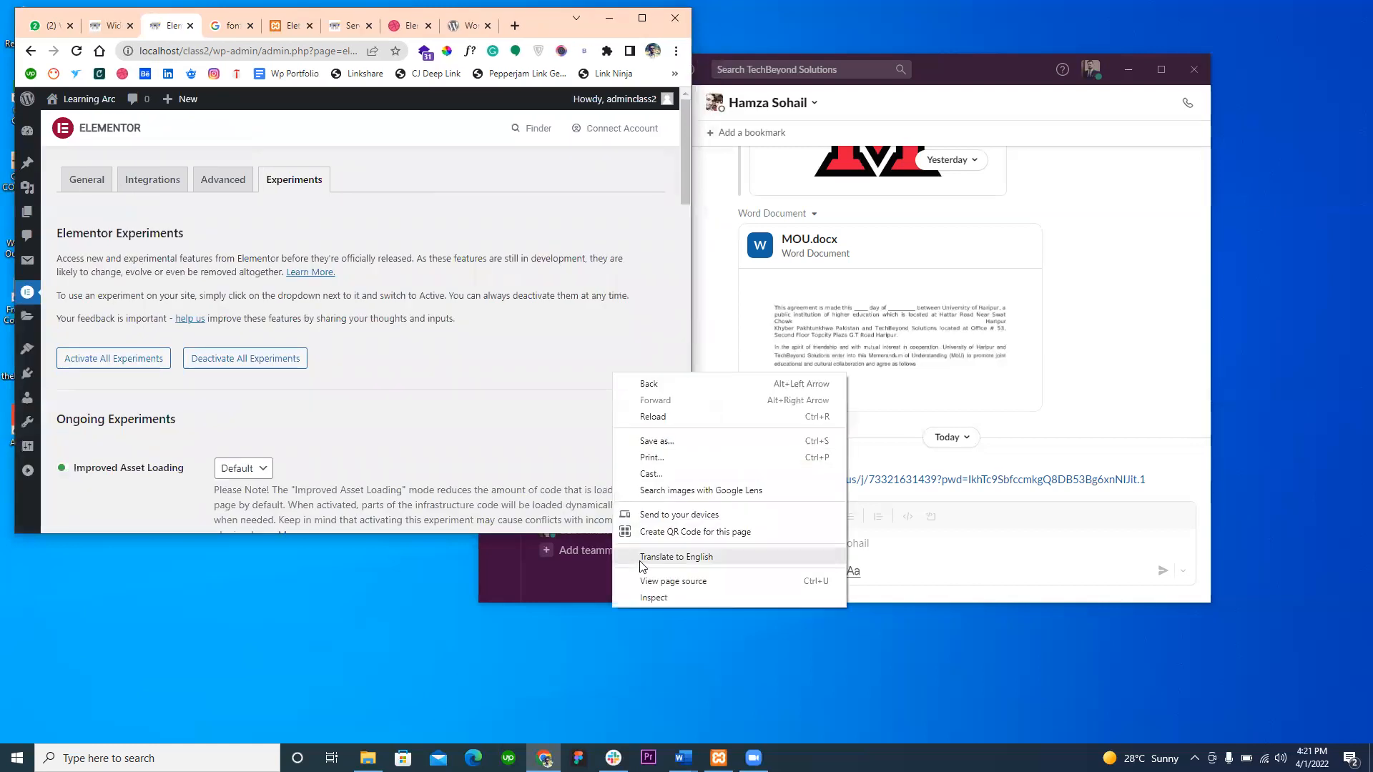
click(643, 600)
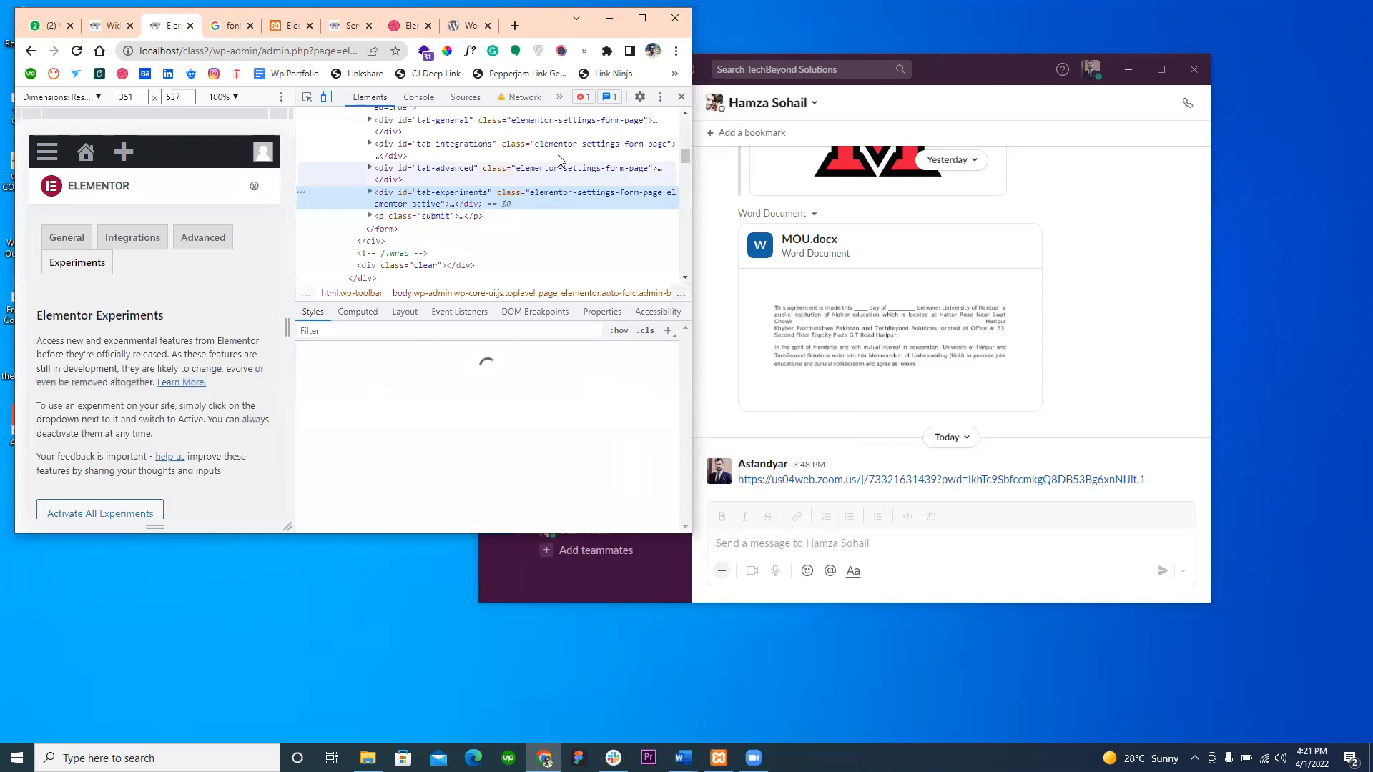
- Dock the developer tools below the page, preview it about 511 px wide, and return to the full browser window without the tools
click(660, 97)
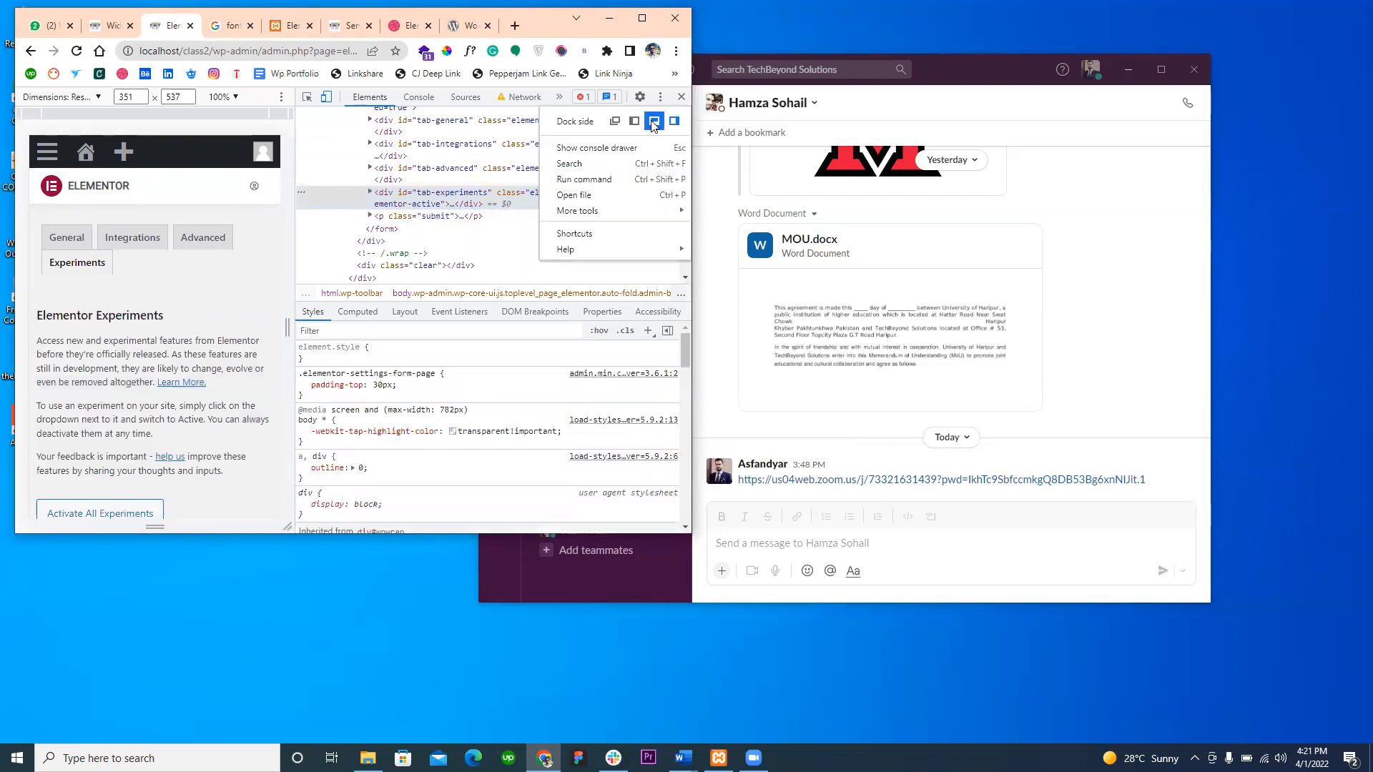
click(653, 121)
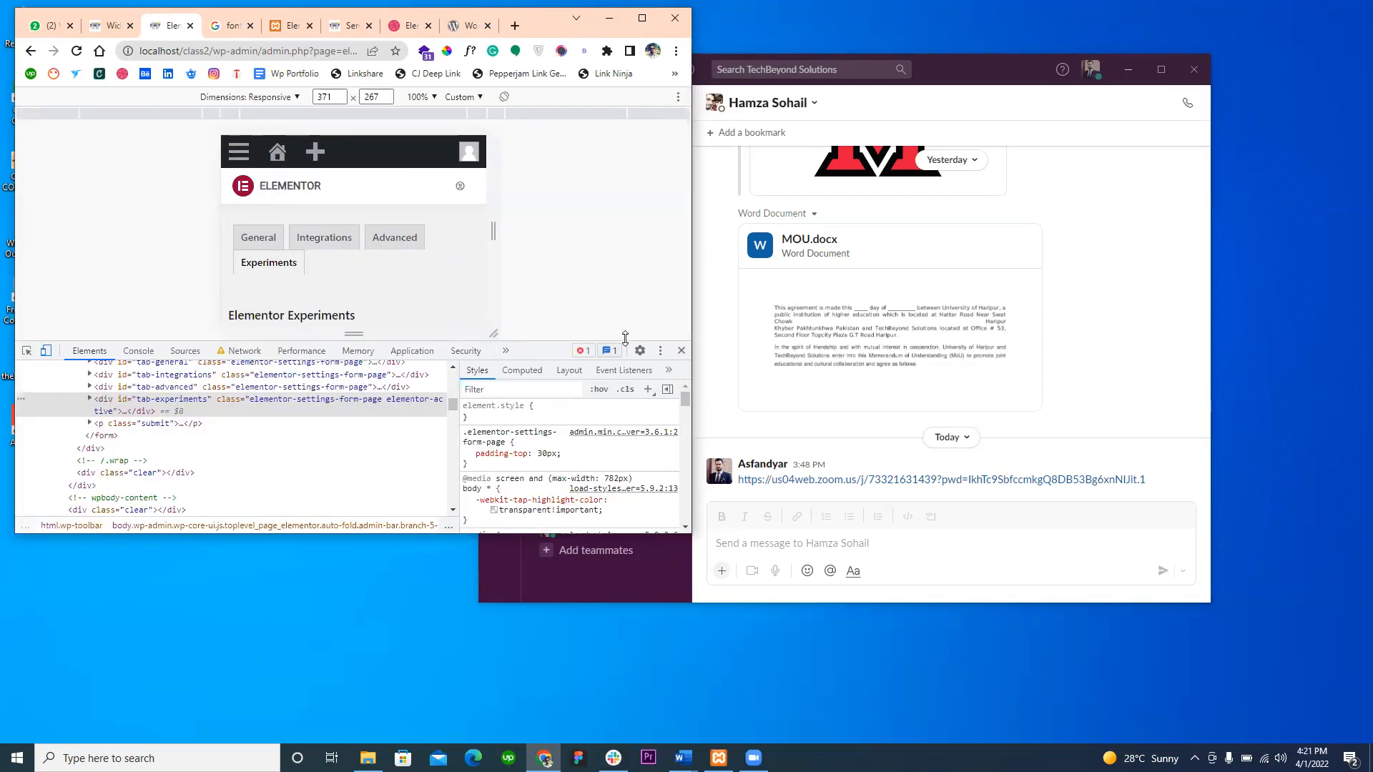
drag(500, 274, 561, 306)
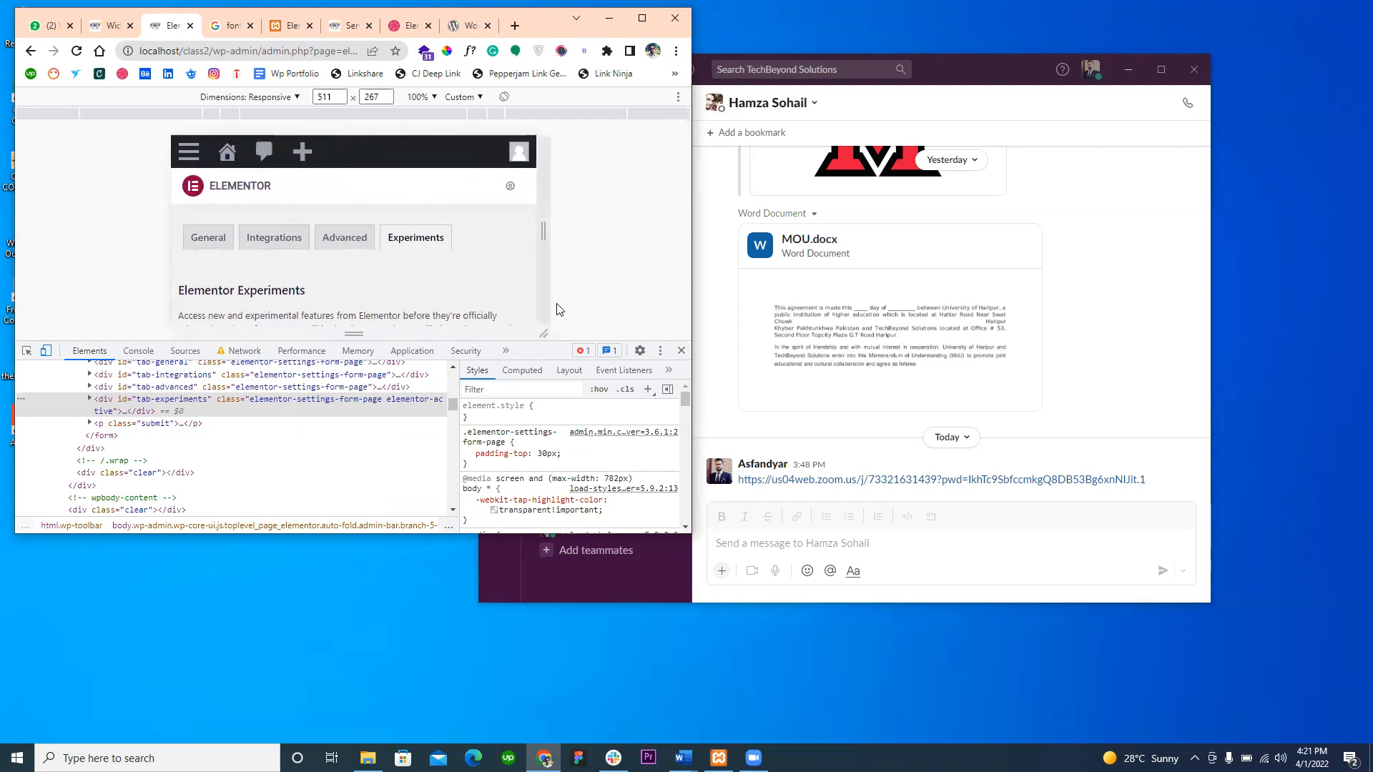
click(681, 351)
click(642, 18)
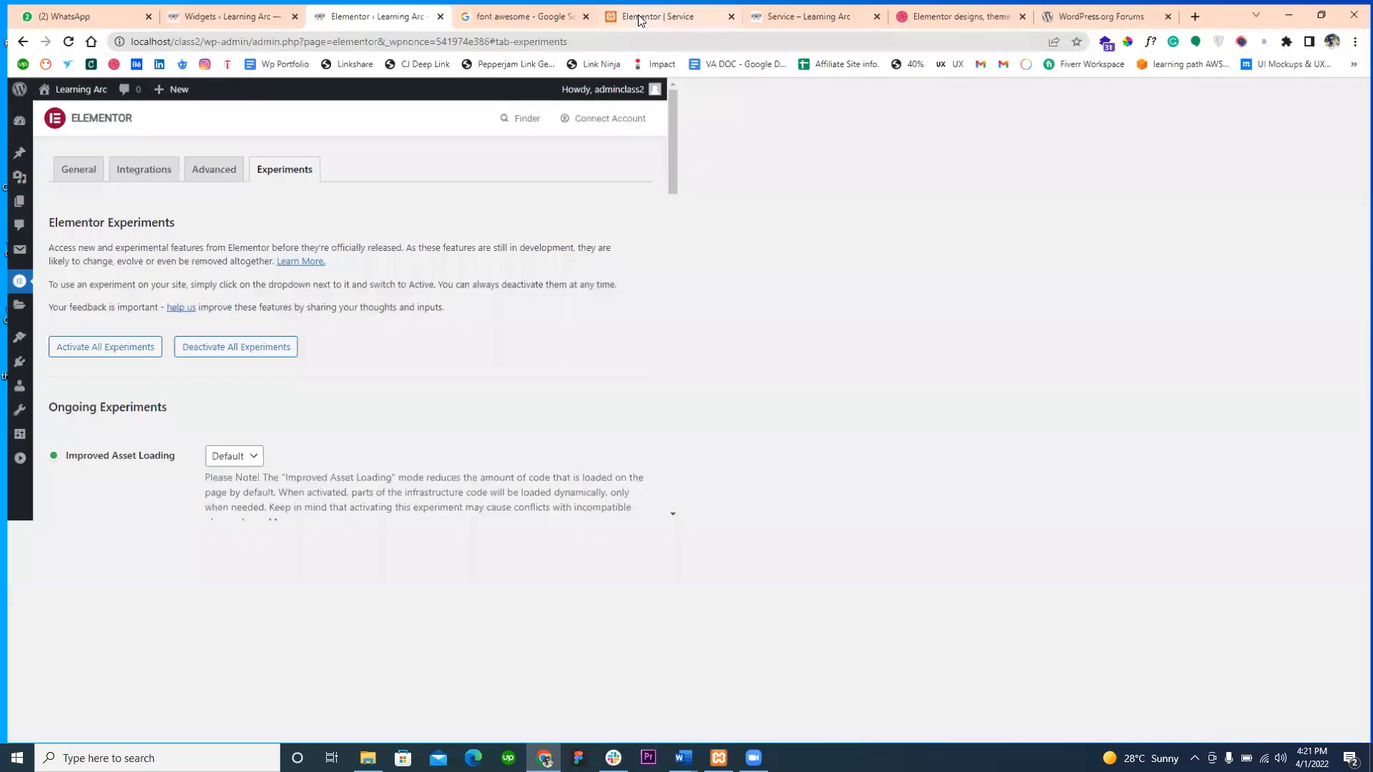
- Search the web for "css media query breakpoints" from the Elementor Service editor tab and open the W3Schools How To article on typical device breakpoints
click(647, 12)
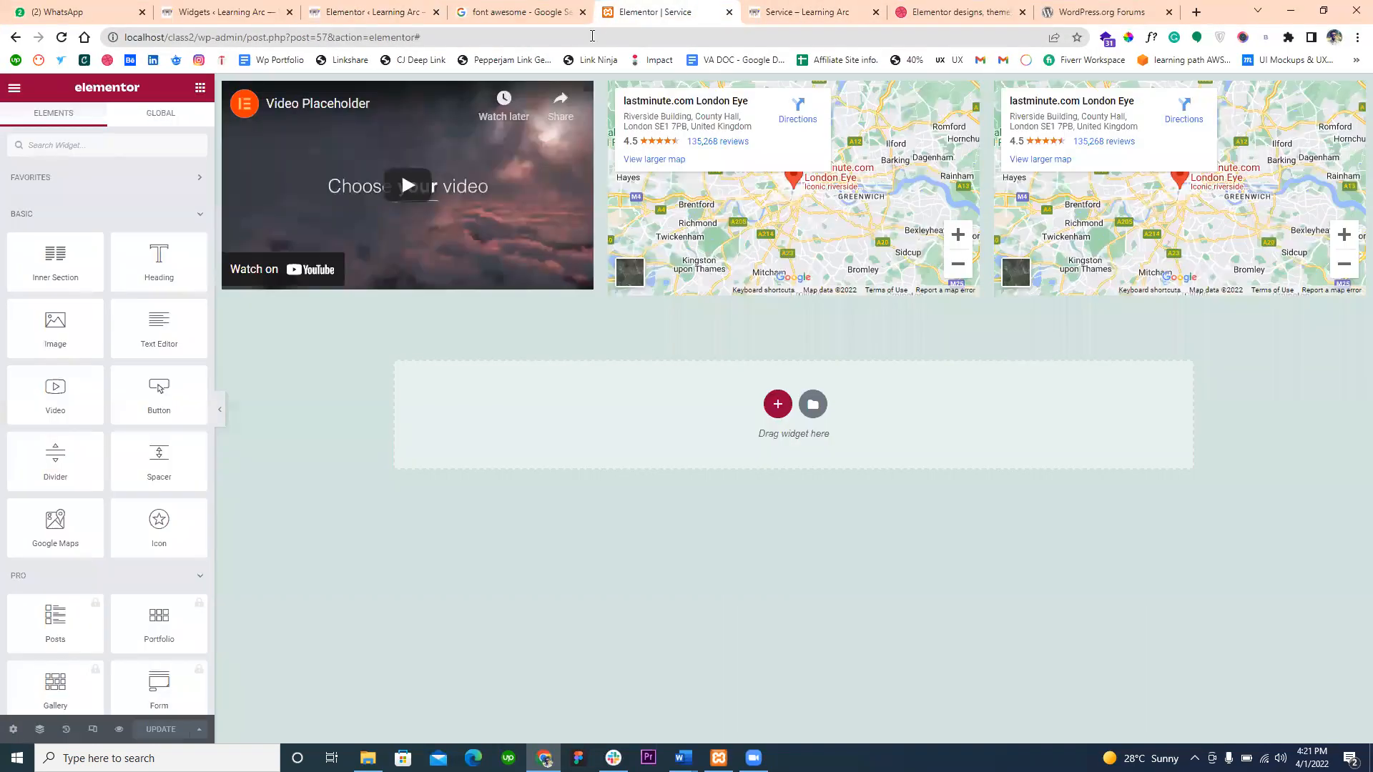
click(592, 36)
text(css)
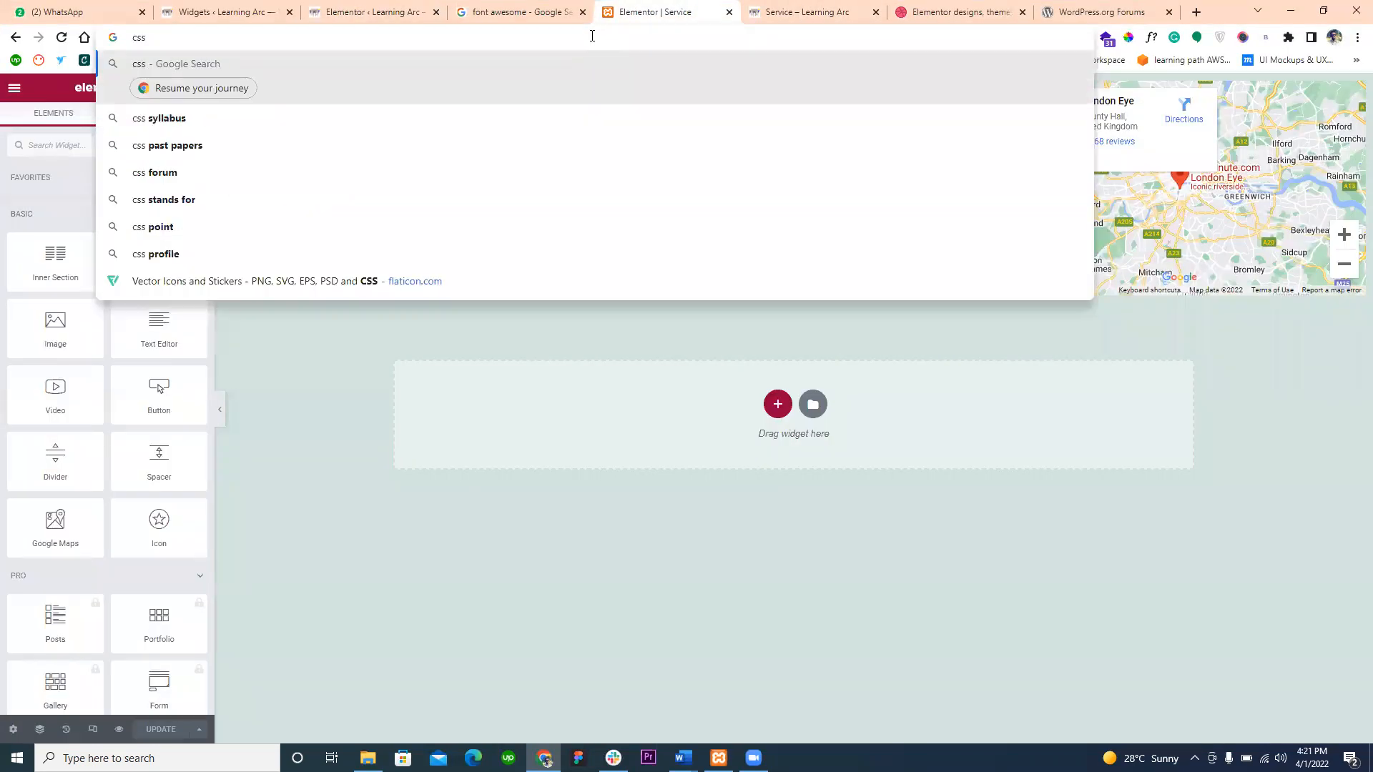
text( med)
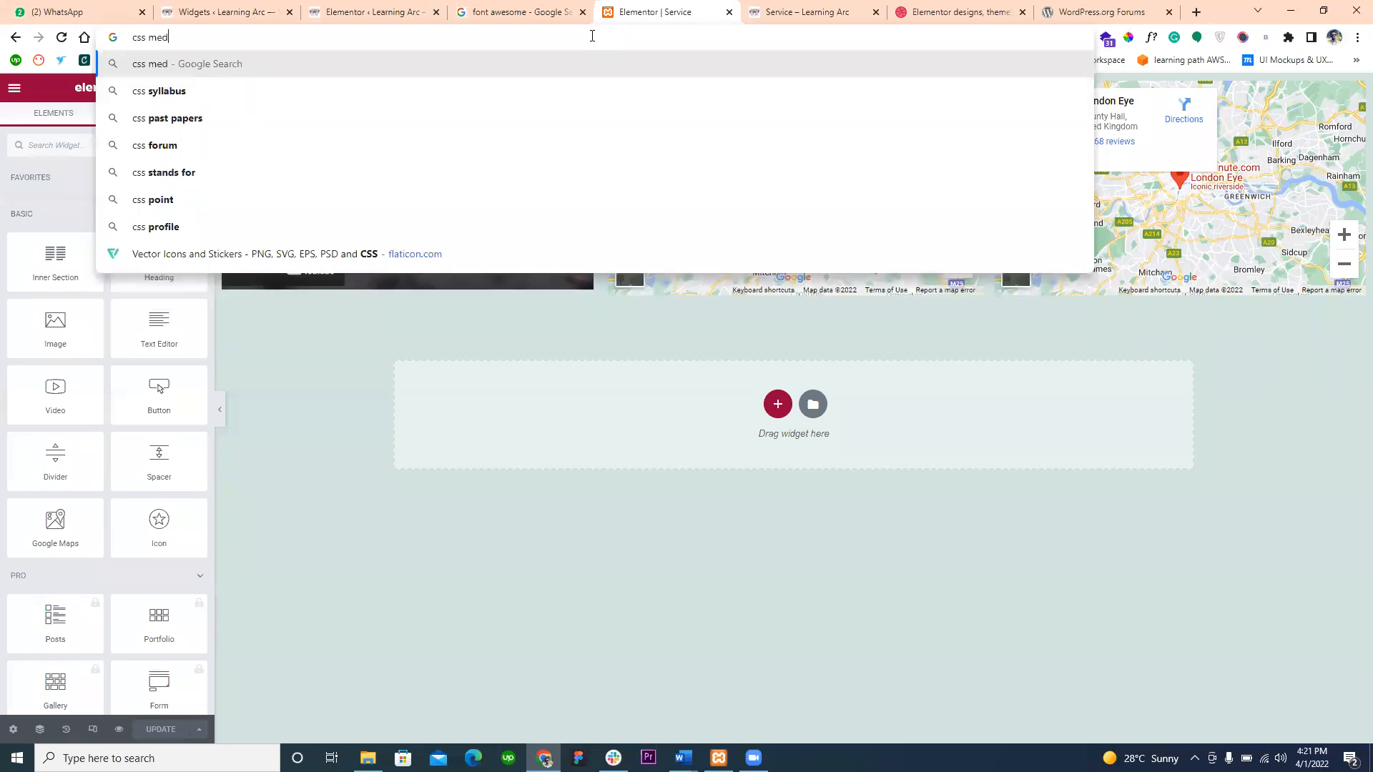
text(ia quer)
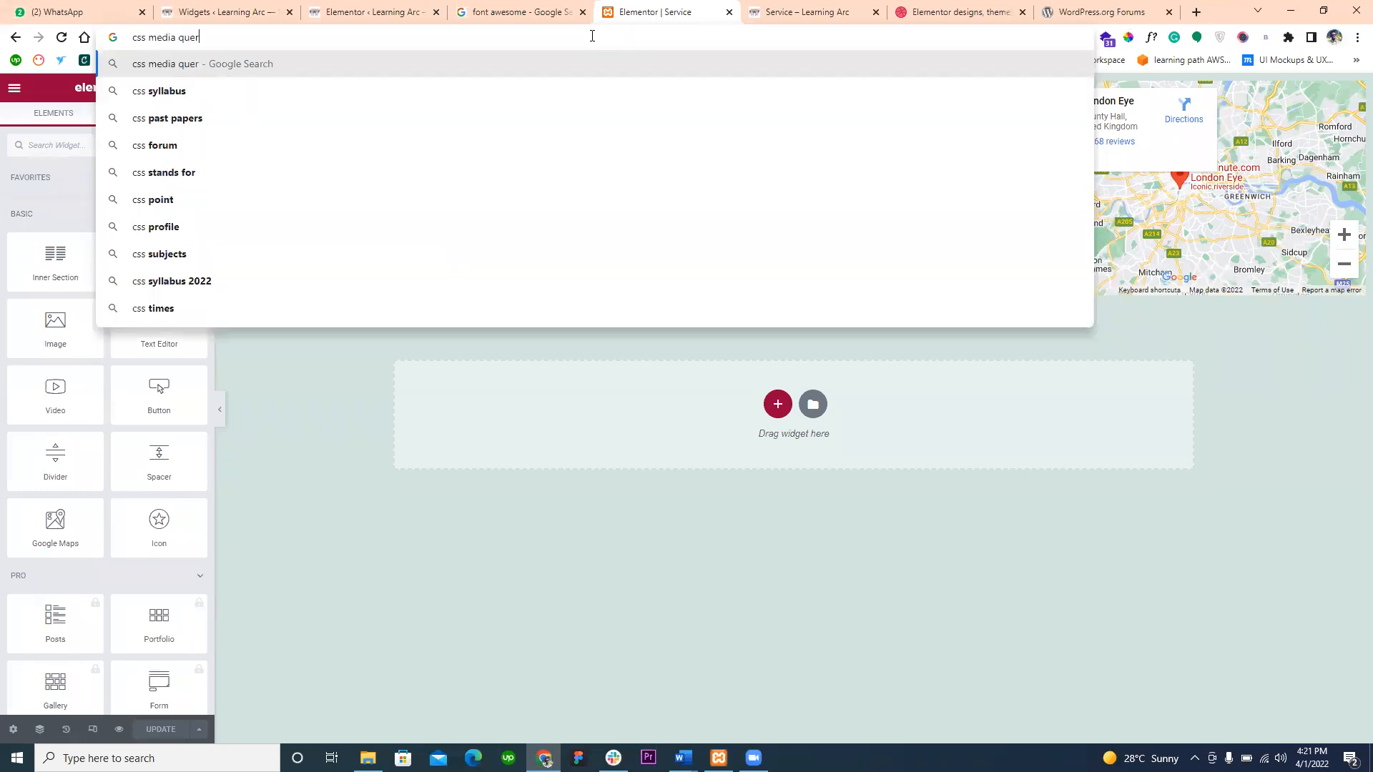
text(y bre)
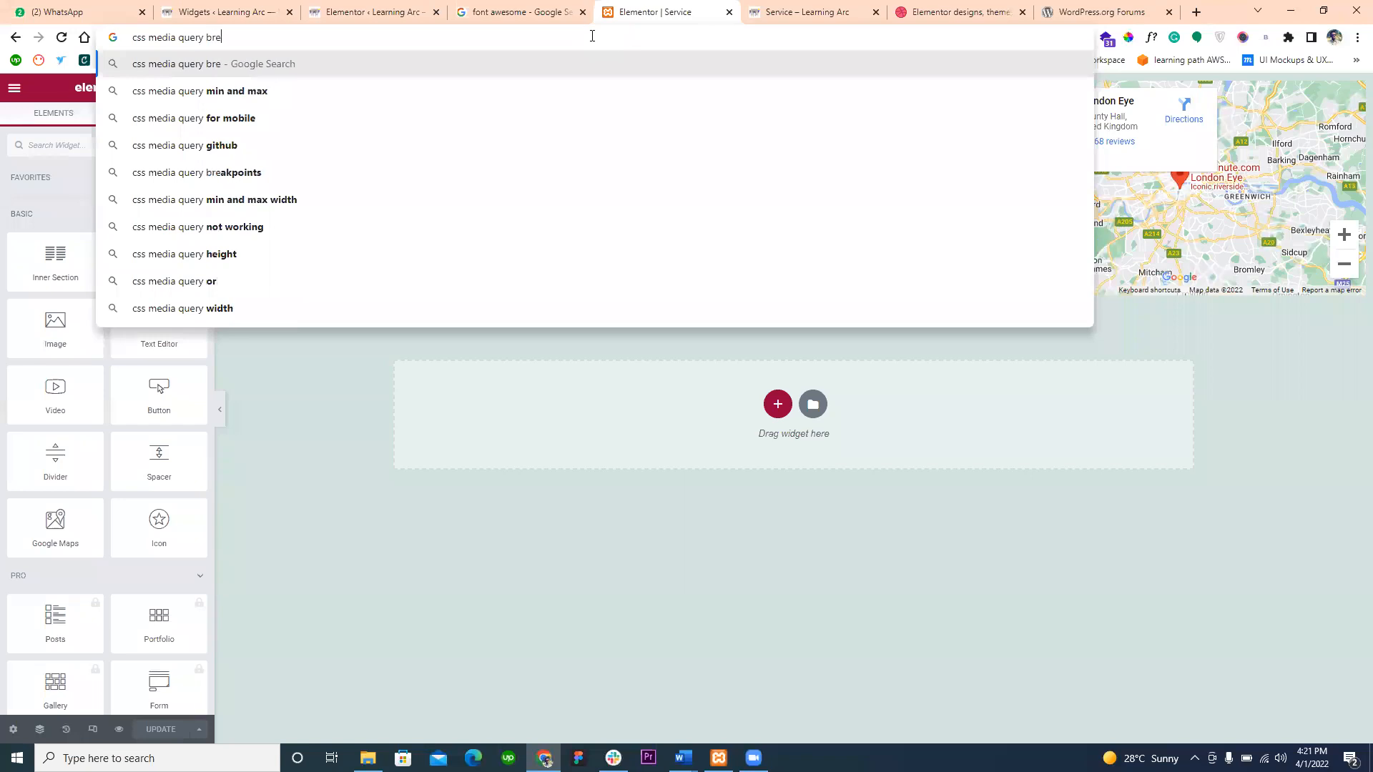
key(Down)
key(Return)
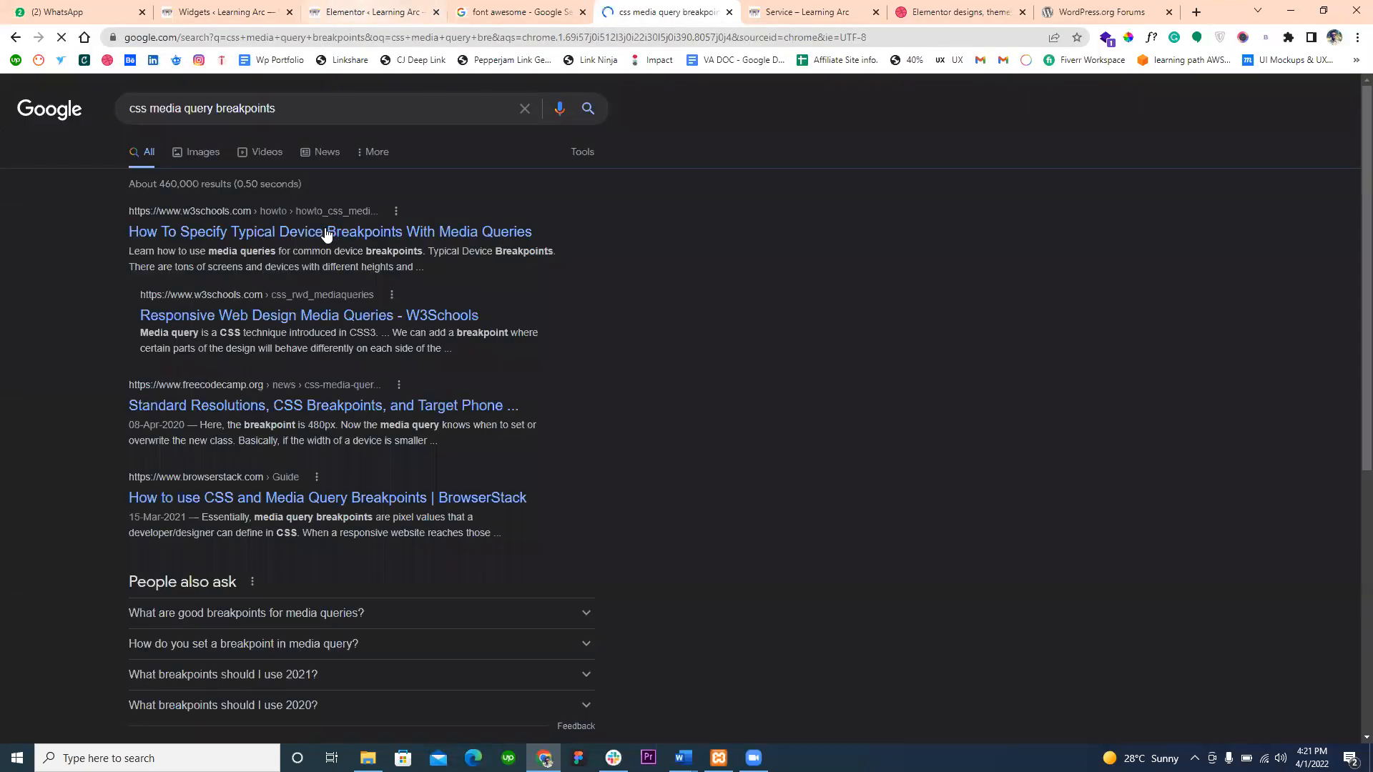
click(321, 232)
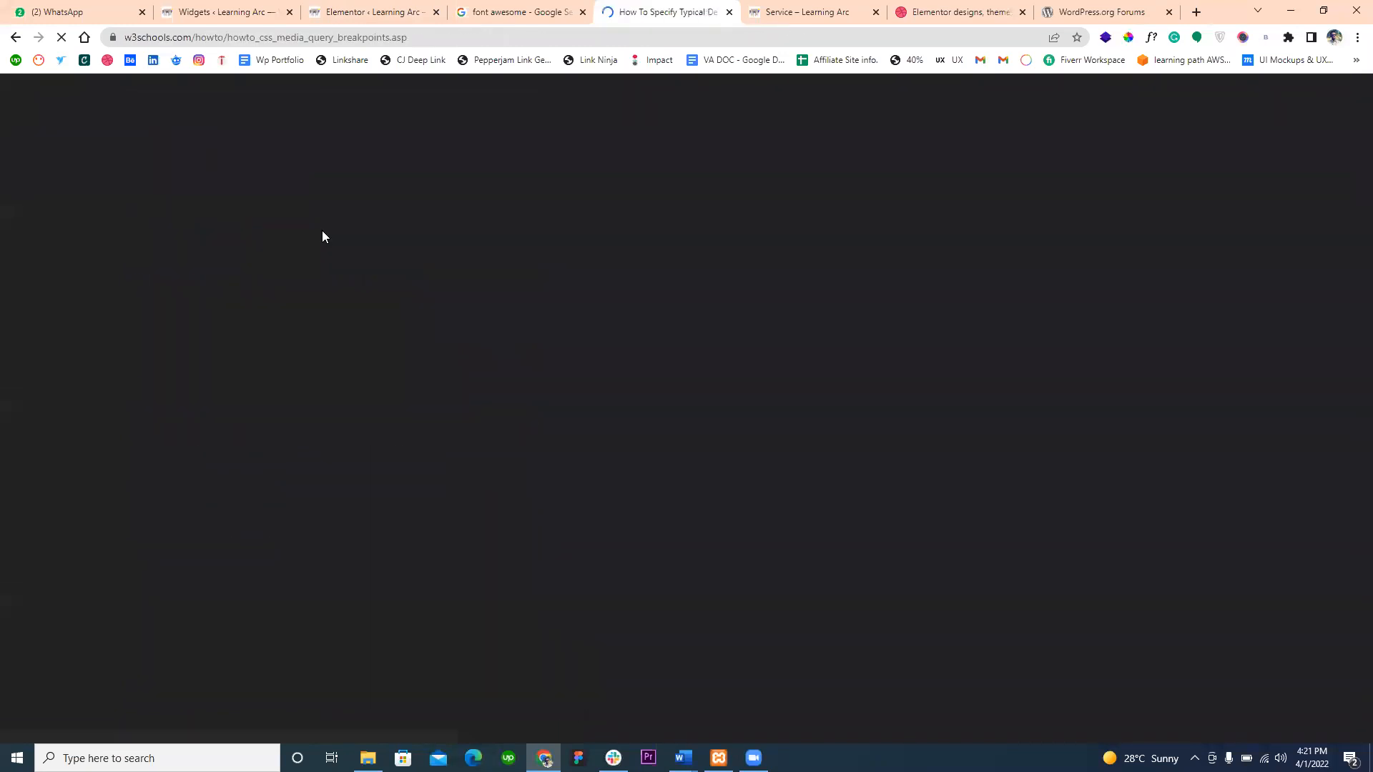
- Copy the W3Schools breakpoints page address and send it to the Wordpress group chat on WhatsApp
click(282, 31)
key(ctrl+c)
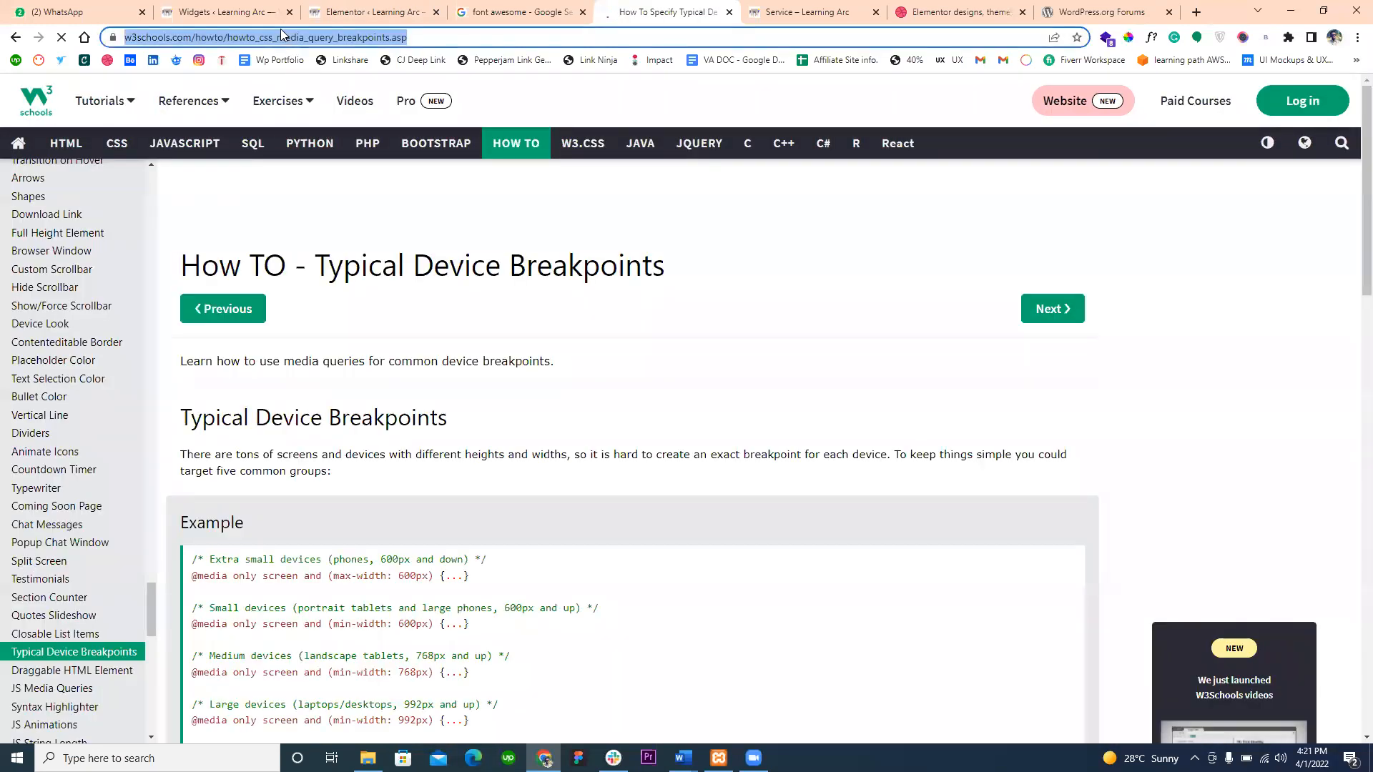
click(3, 8)
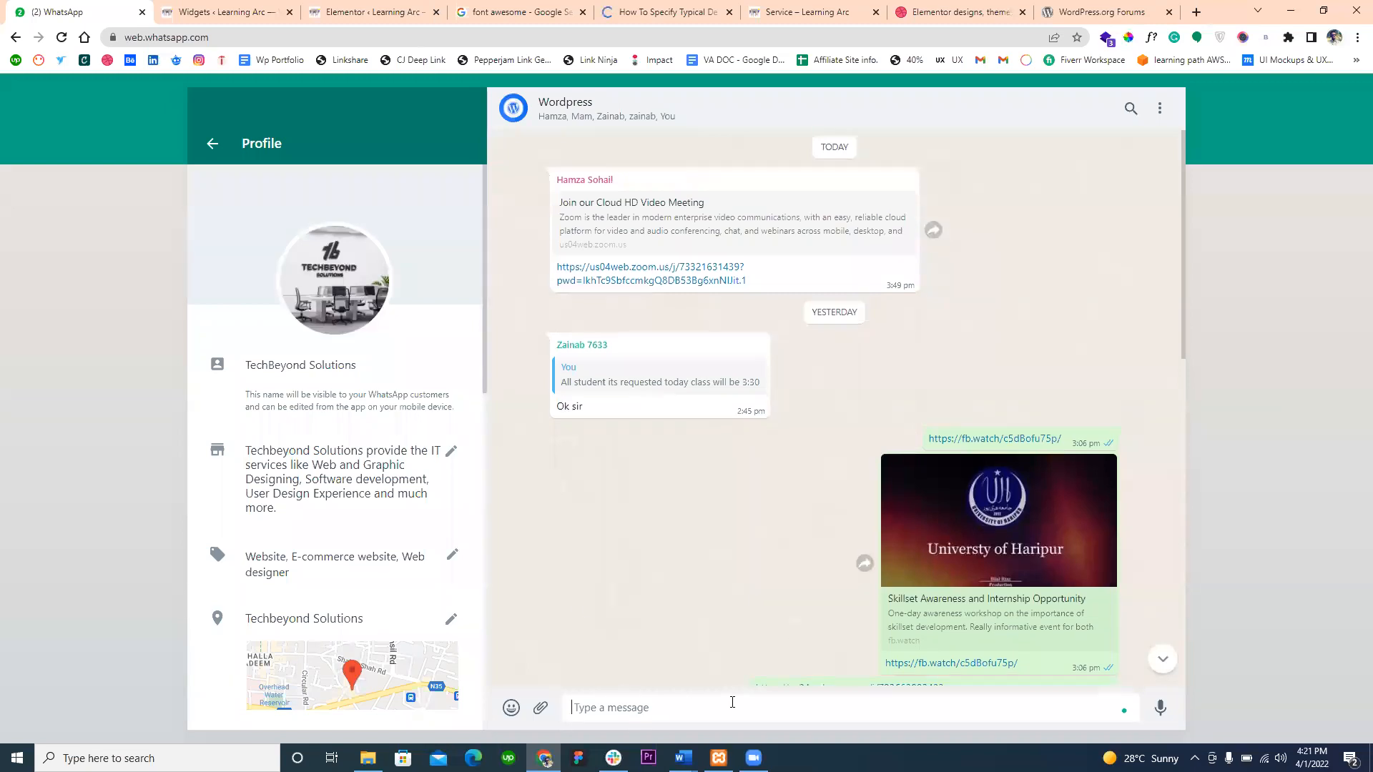
key(ctrl+v)
key(Return)
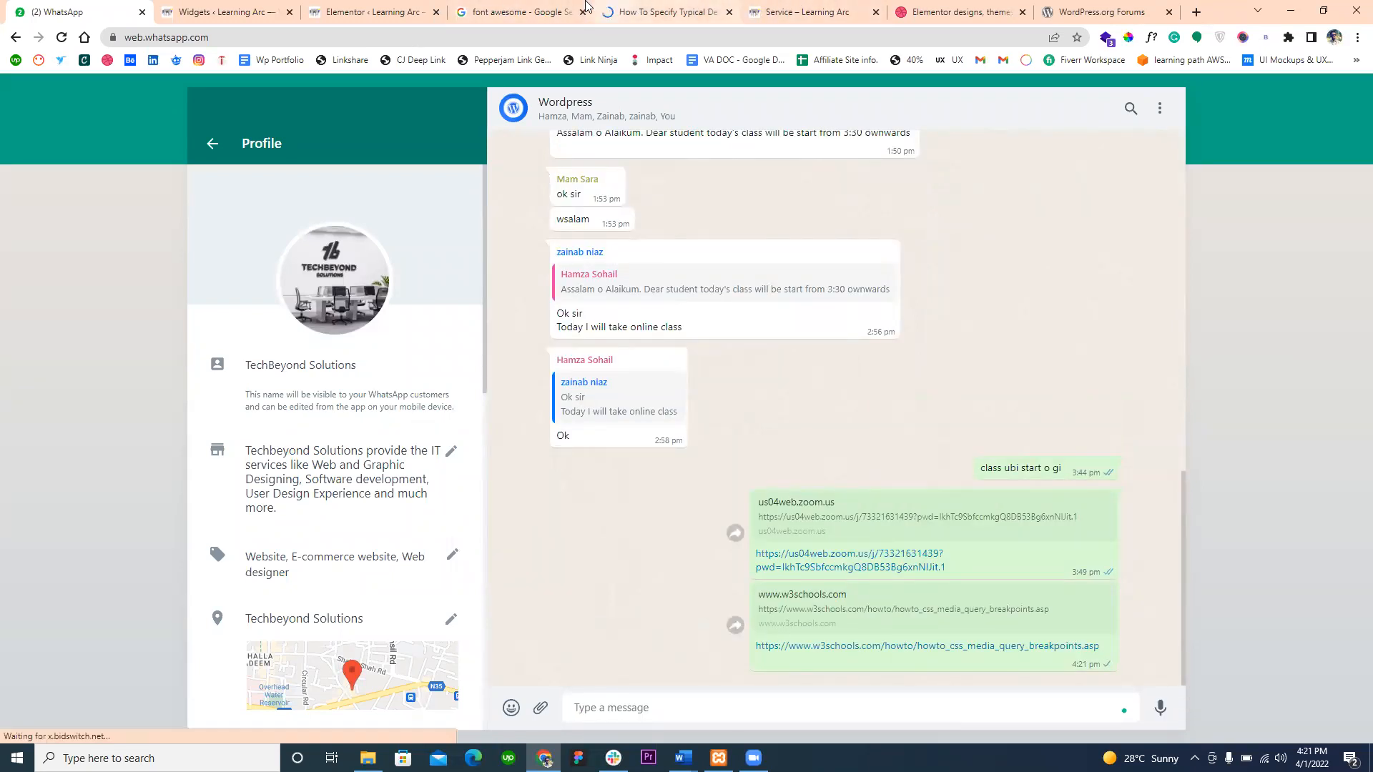
- Return to the W3Schools article and highlight the 600px max-width rule and its braces in the extra small devices example
click(605, 12)
scroll(318, 364, down, 5)
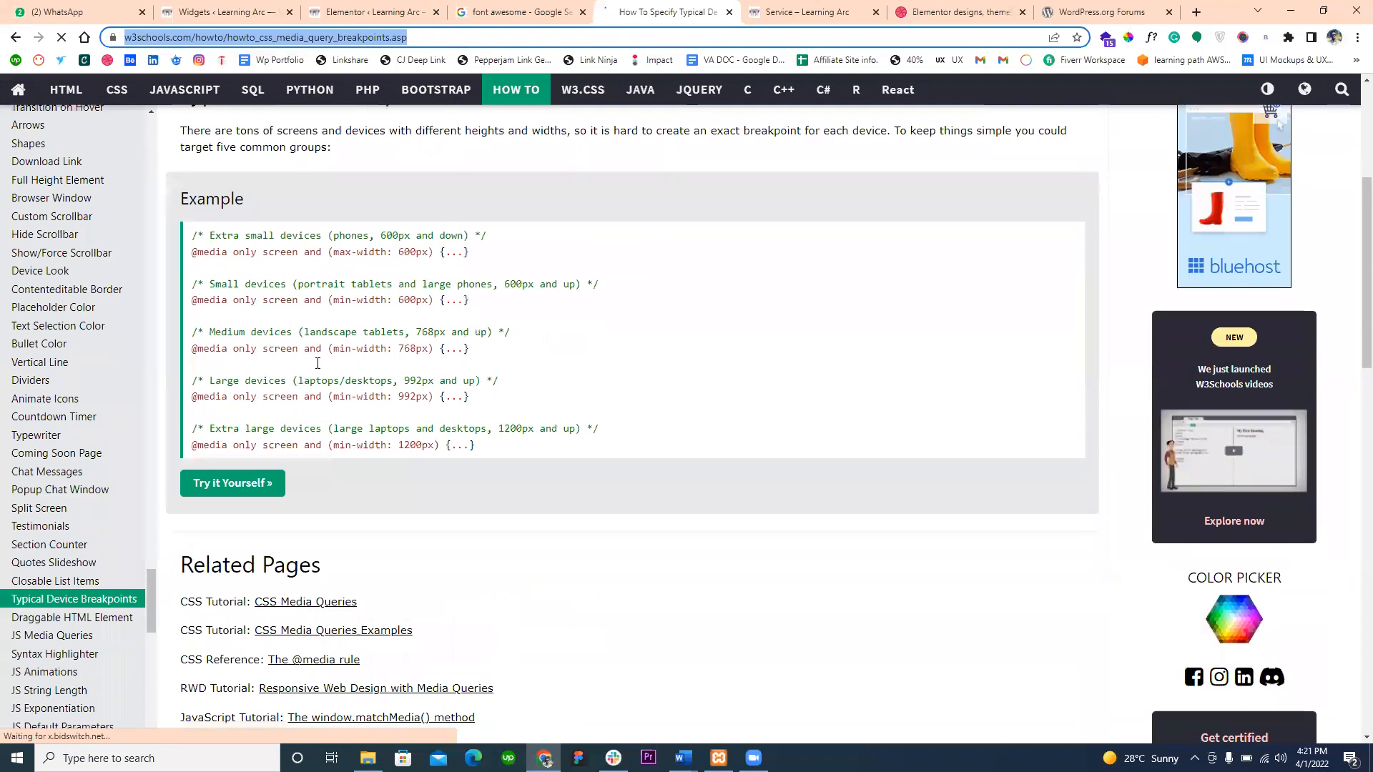
drag(214, 238, 456, 255)
click(399, 256)
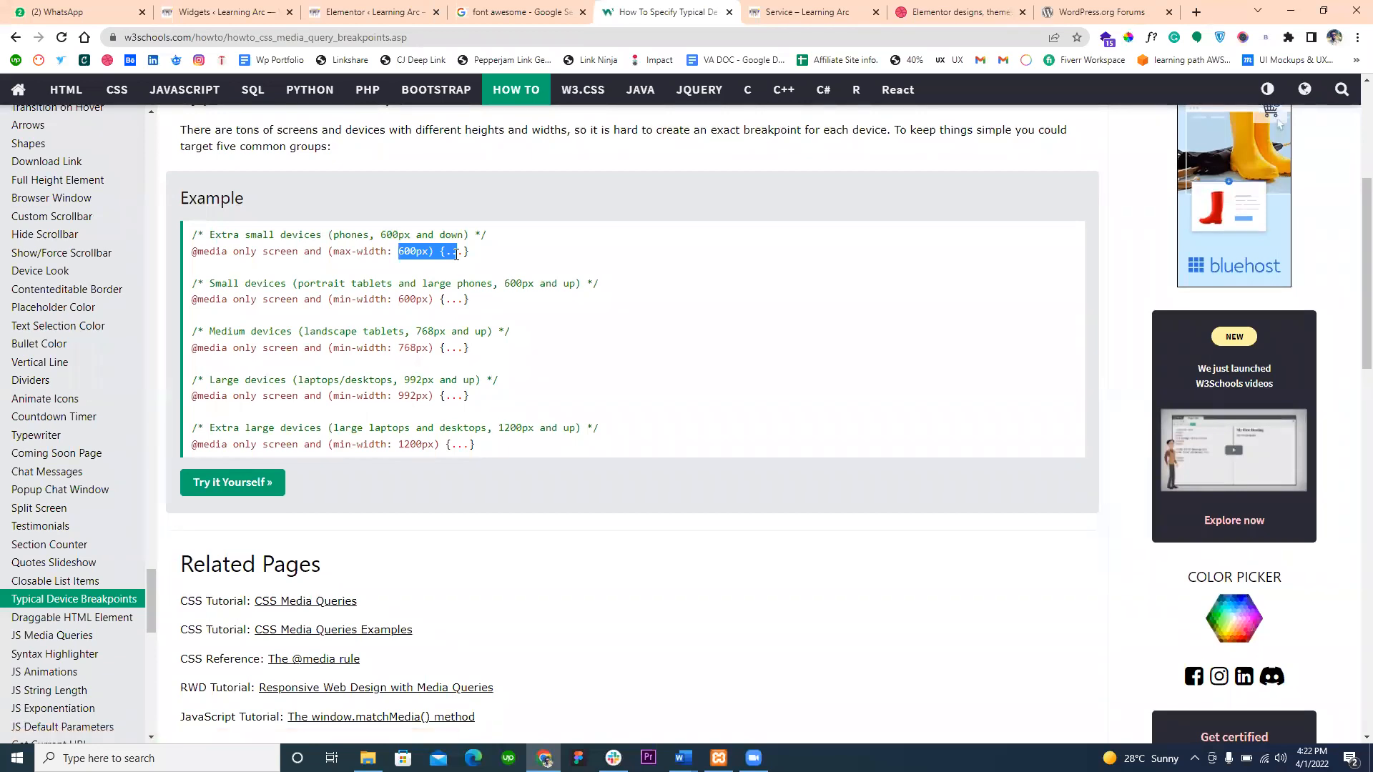
click(441, 251)
drag(441, 251, 470, 258)
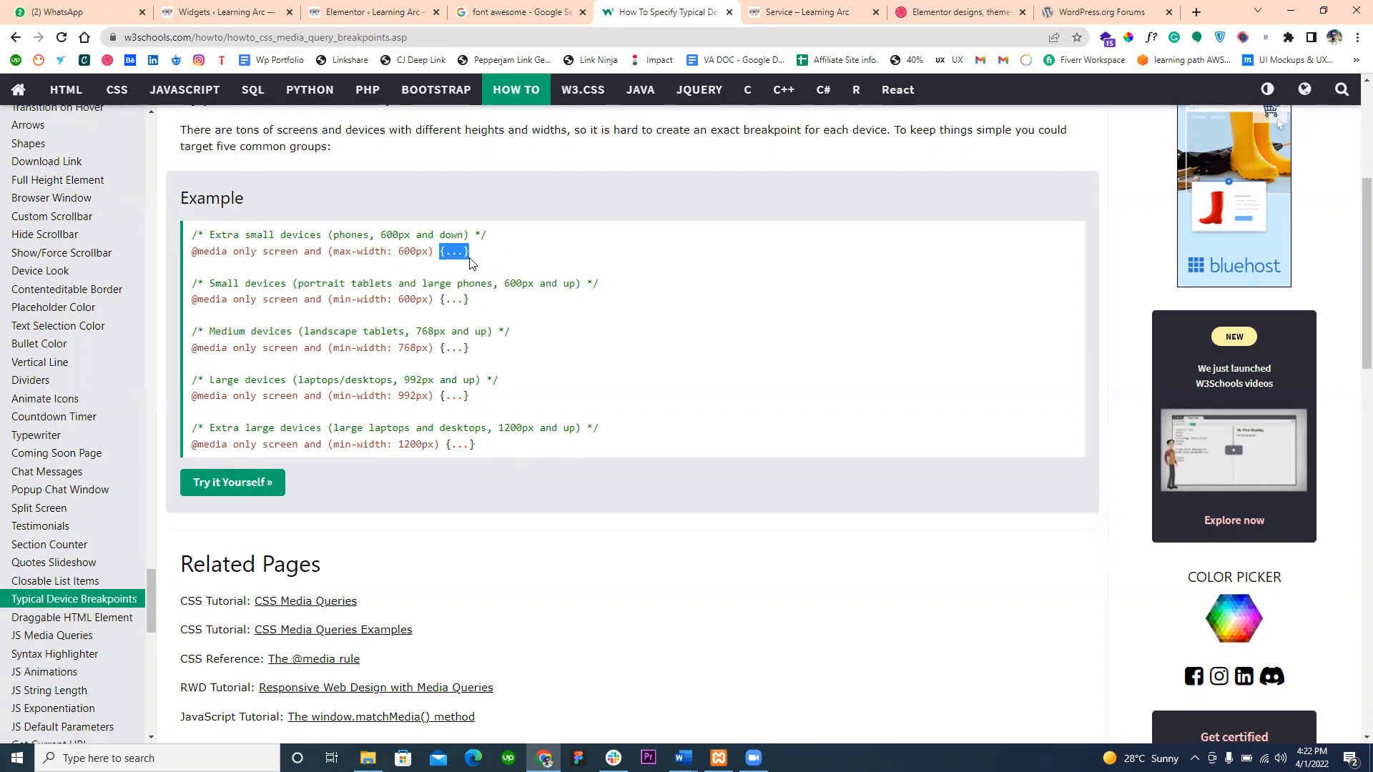
- Switch to the Elementor settings page and look through the ongoing experiments and stable features
click(372, 12)
scroll(336, 550, down, 10)
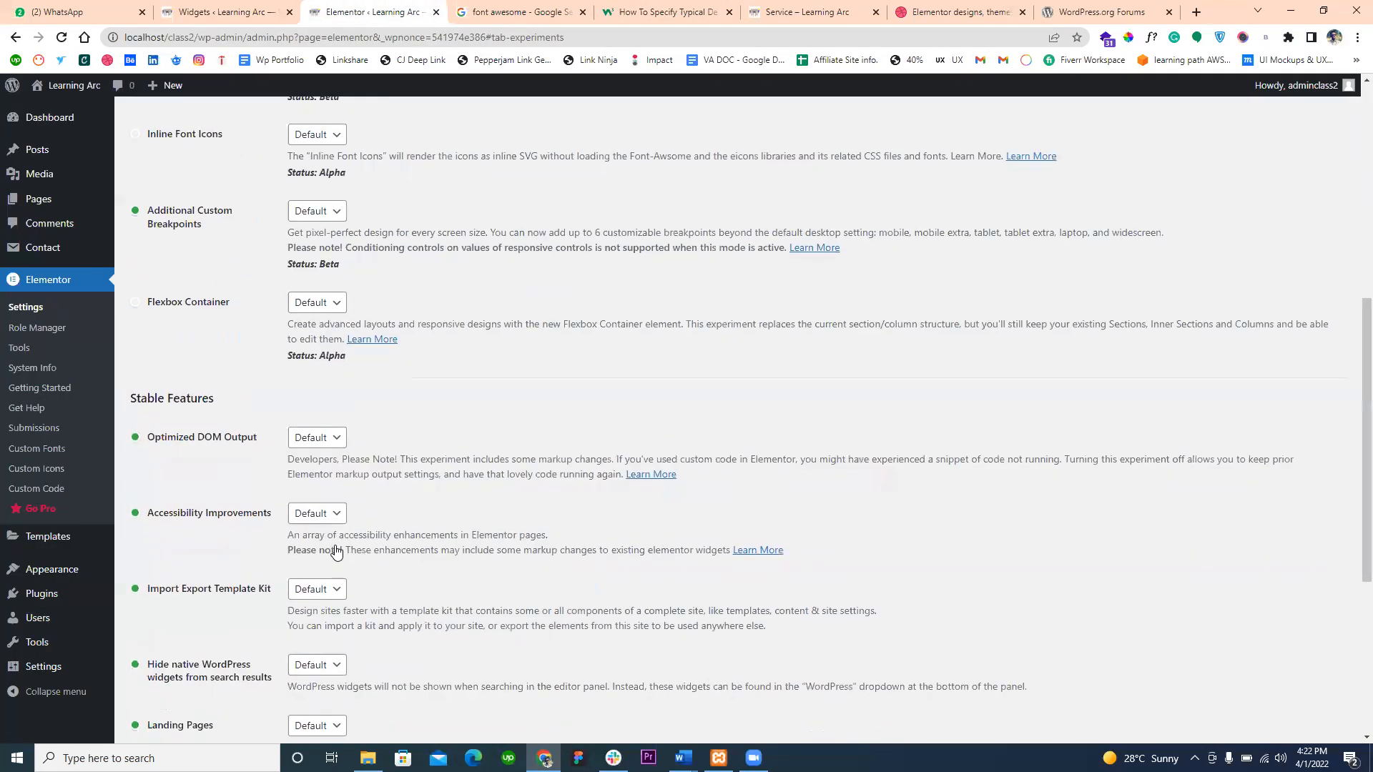
scroll(337, 550, up, 3)
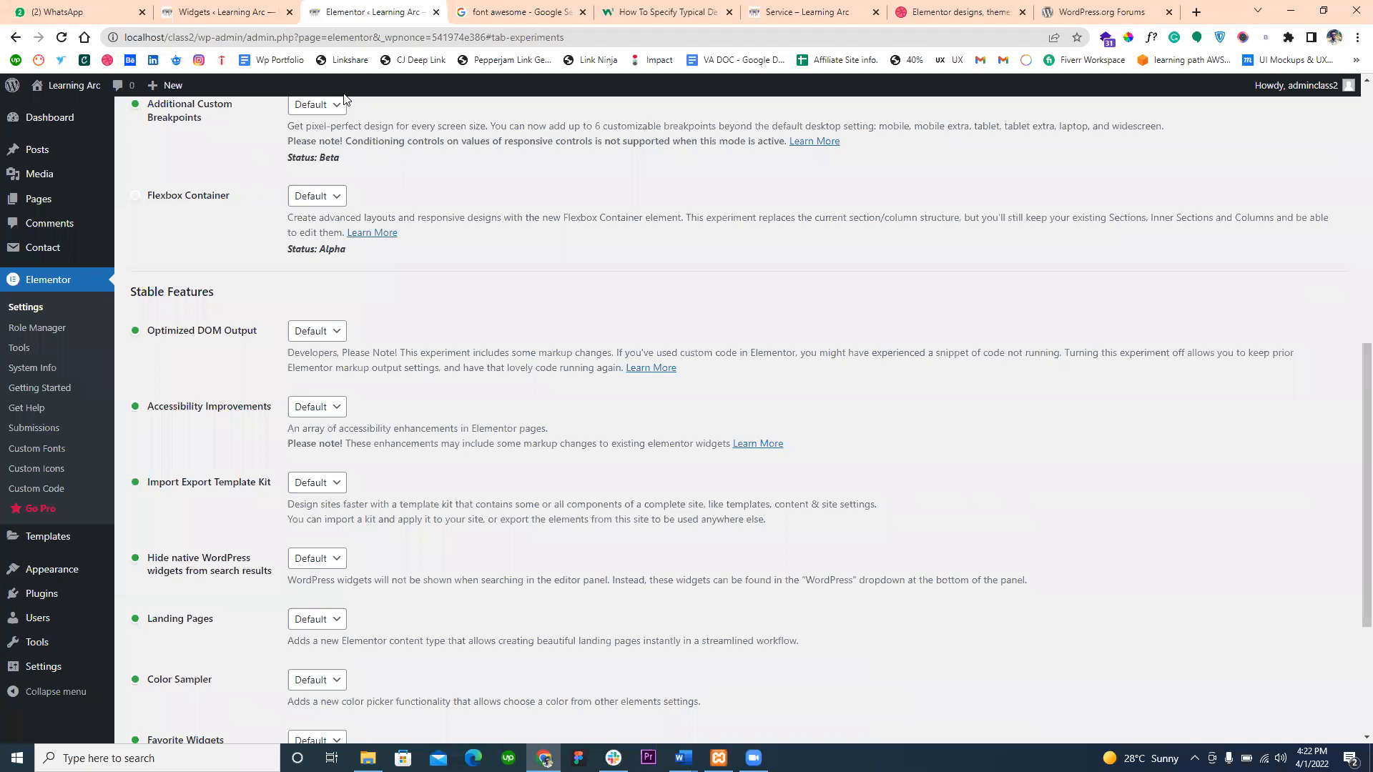
scroll(335, 269, down, 3)
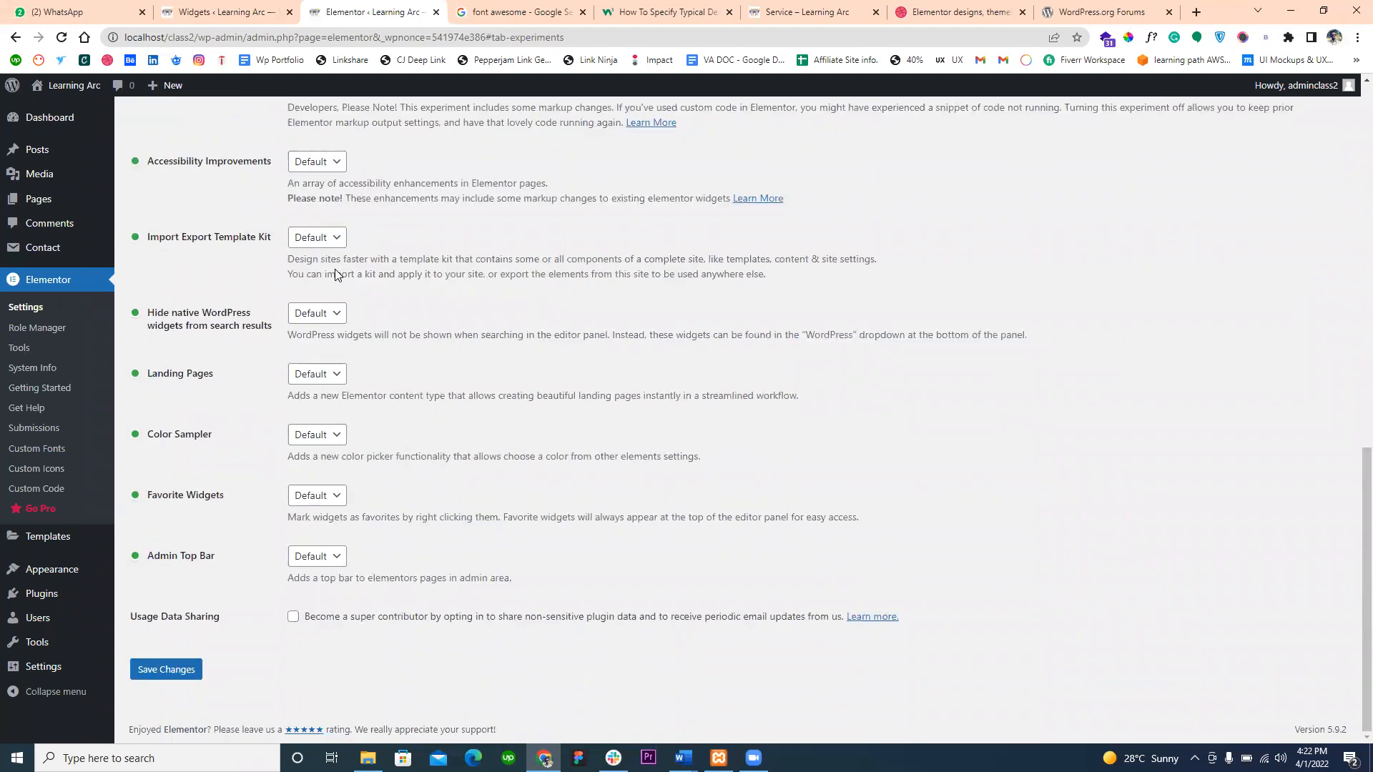
scroll(335, 269, up, 15)
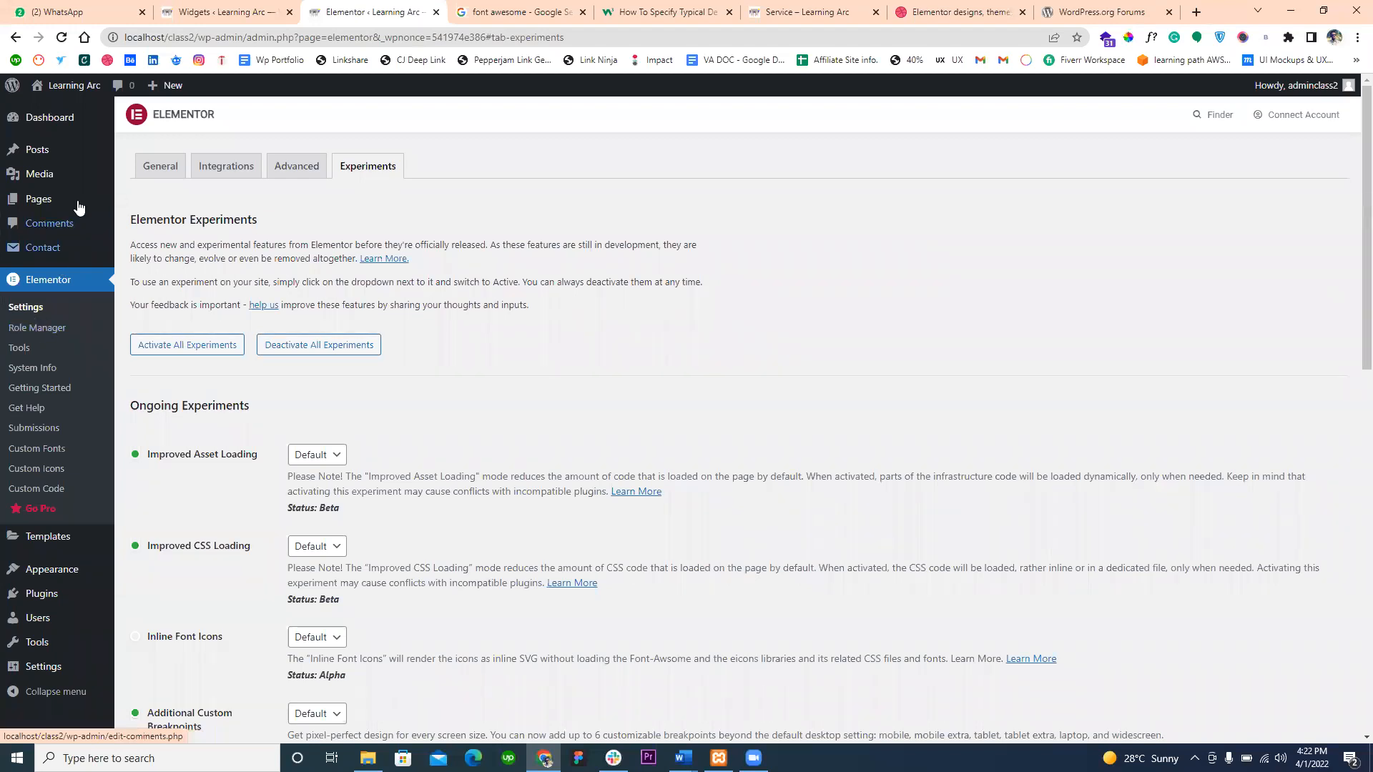
- Review the General, Integrations and Advanced settings of Elementor, including the Google Maps API key field, and return to Experiments
click(179, 172)
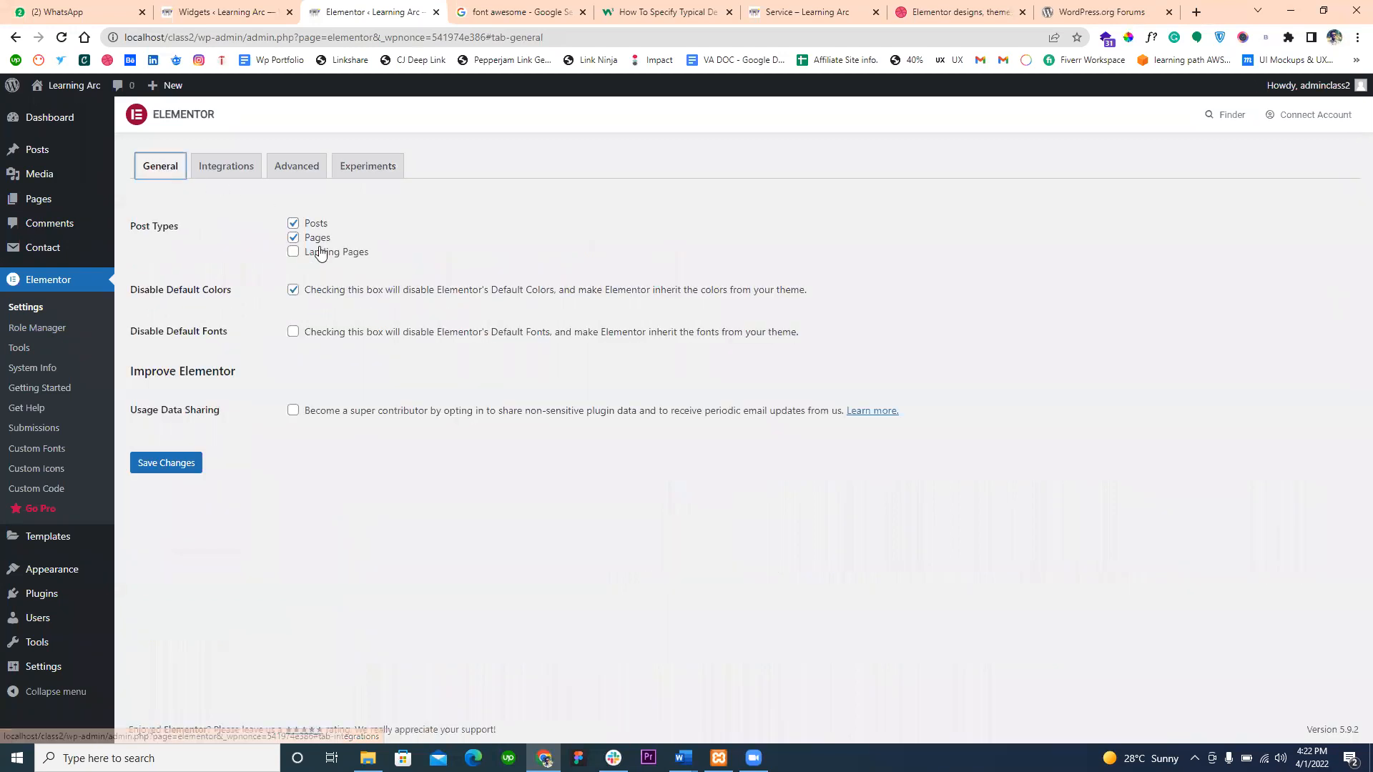
click(217, 167)
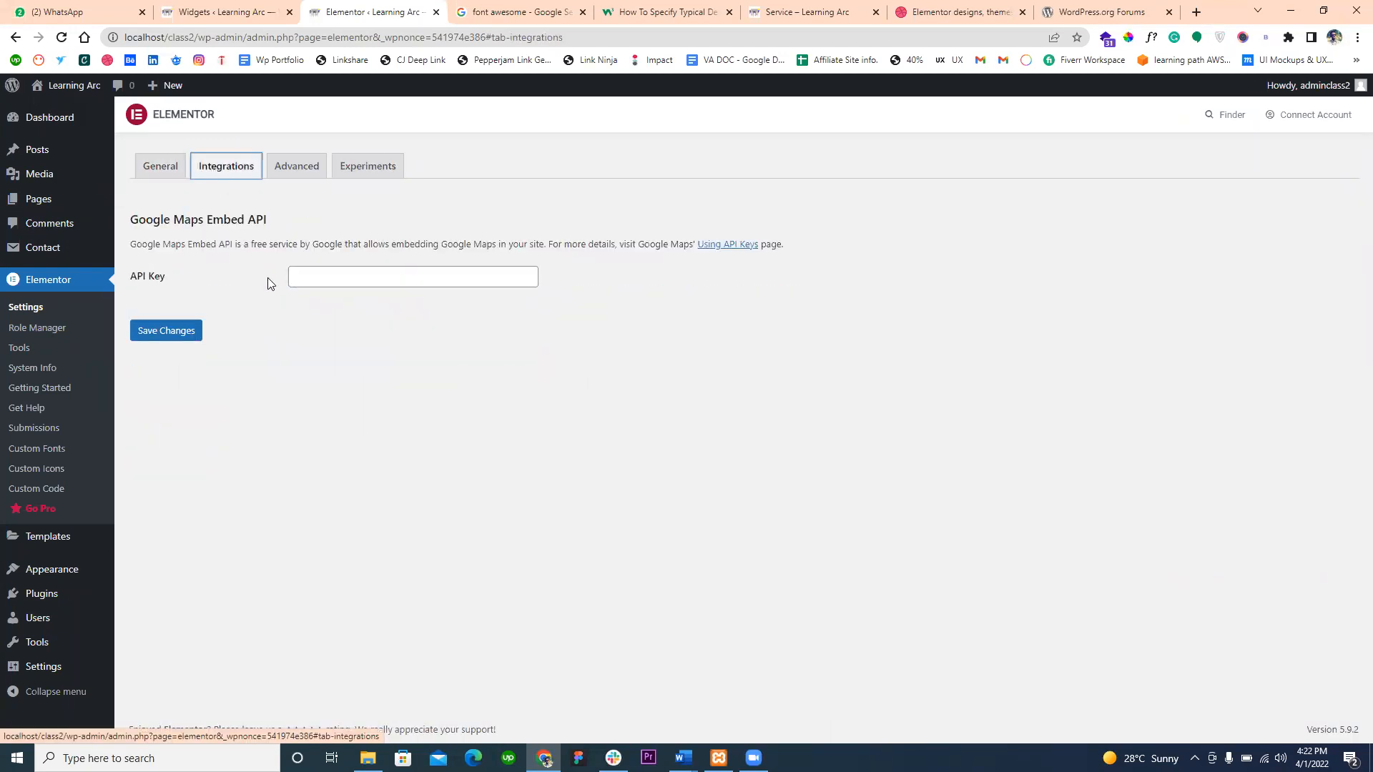
click(321, 278)
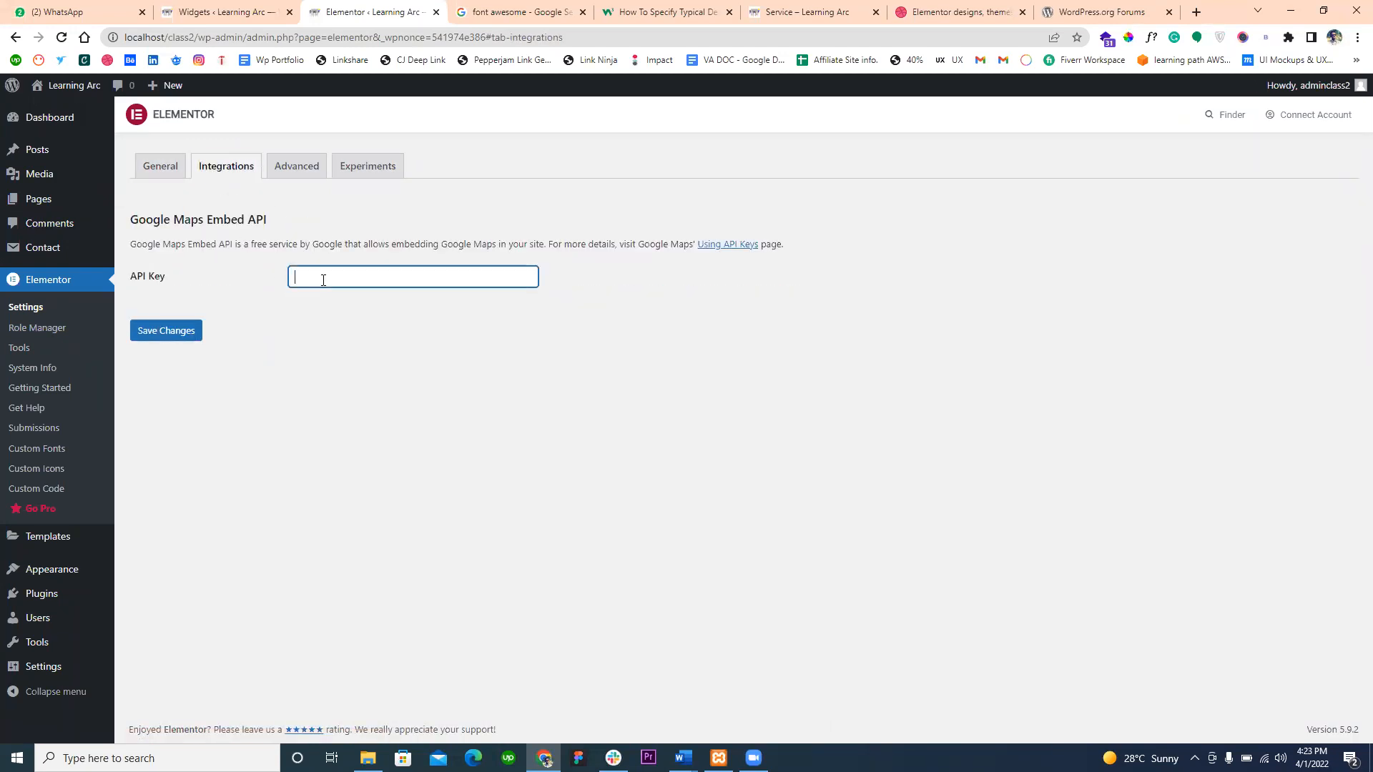
click(299, 167)
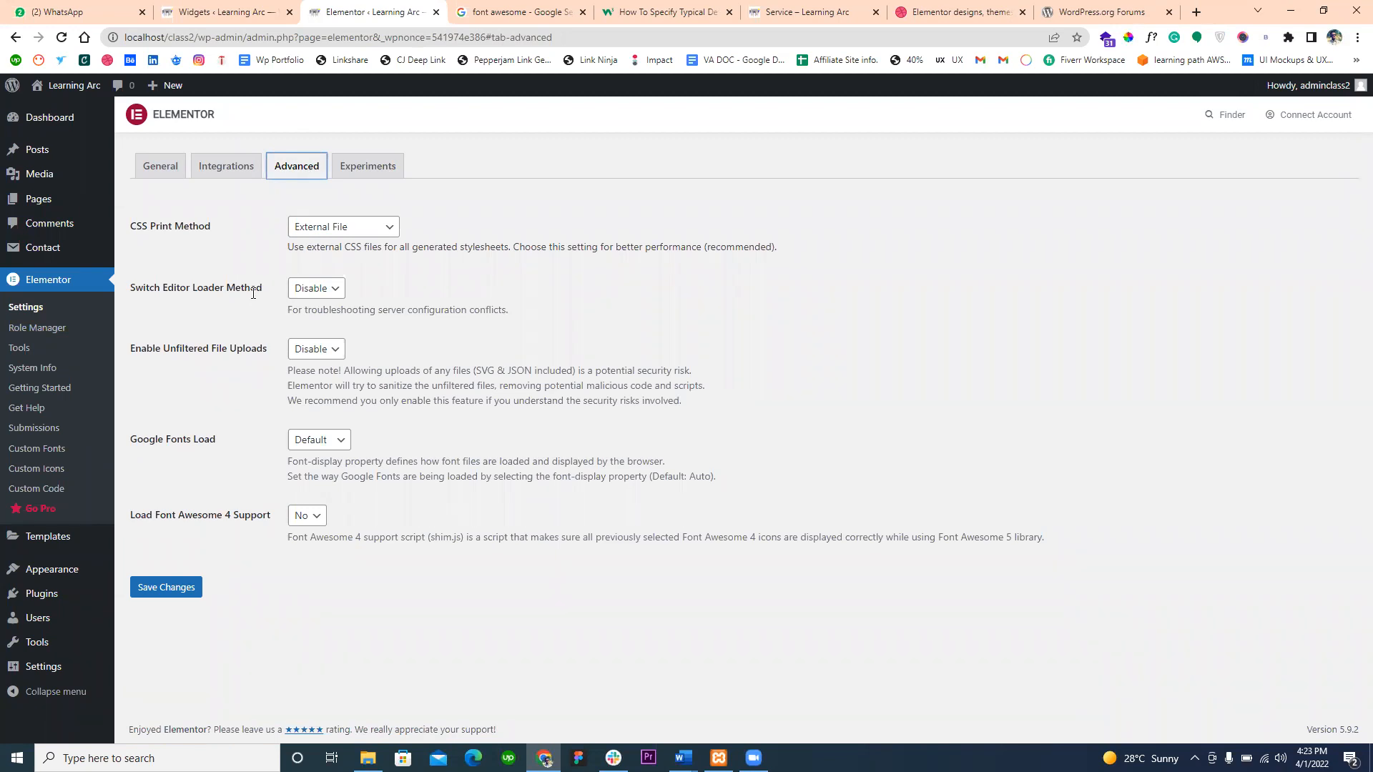
click(377, 180)
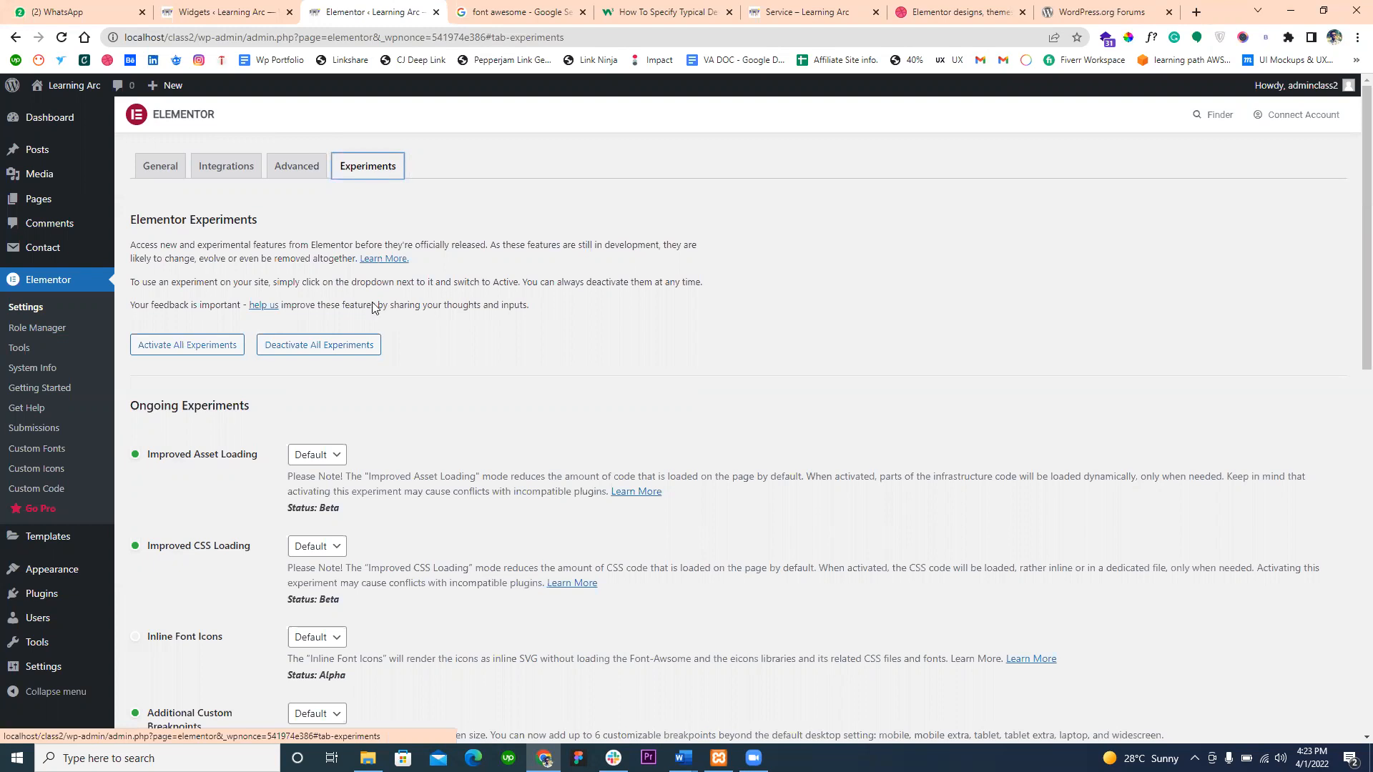
- Examine the Experiments list, showing the available states for Optimized DOM Output and Admin Top Bar
scroll(380, 349, down, 6)
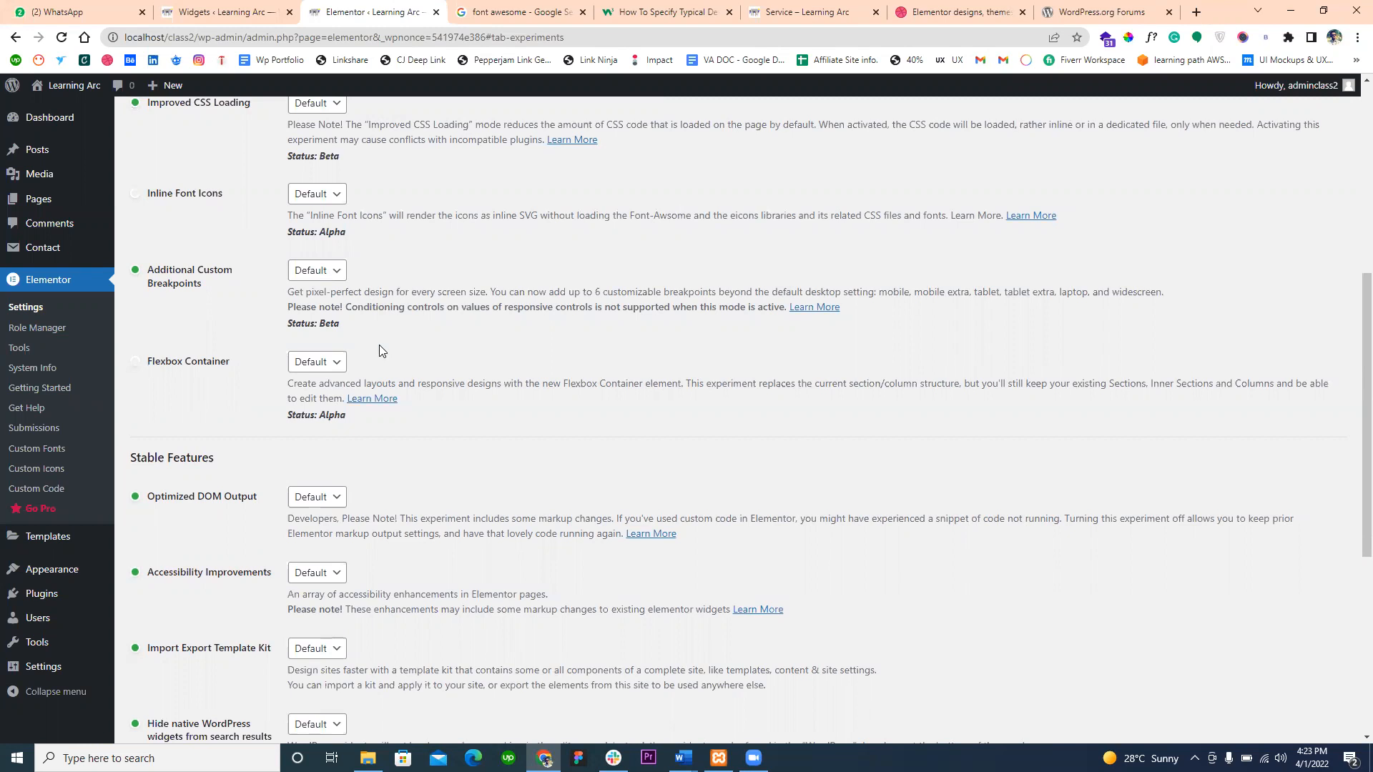
scroll(278, 538, down, 6)
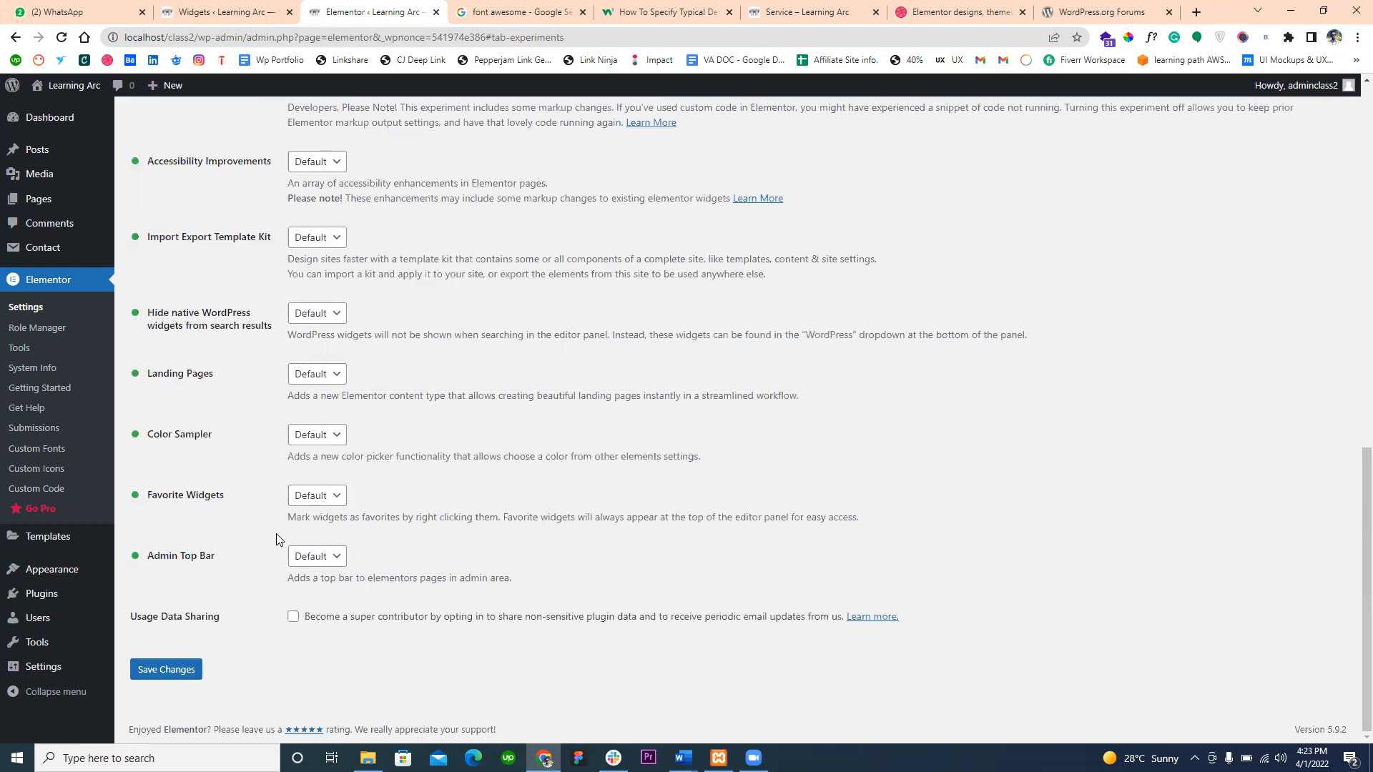
scroll(231, 180, up, 3)
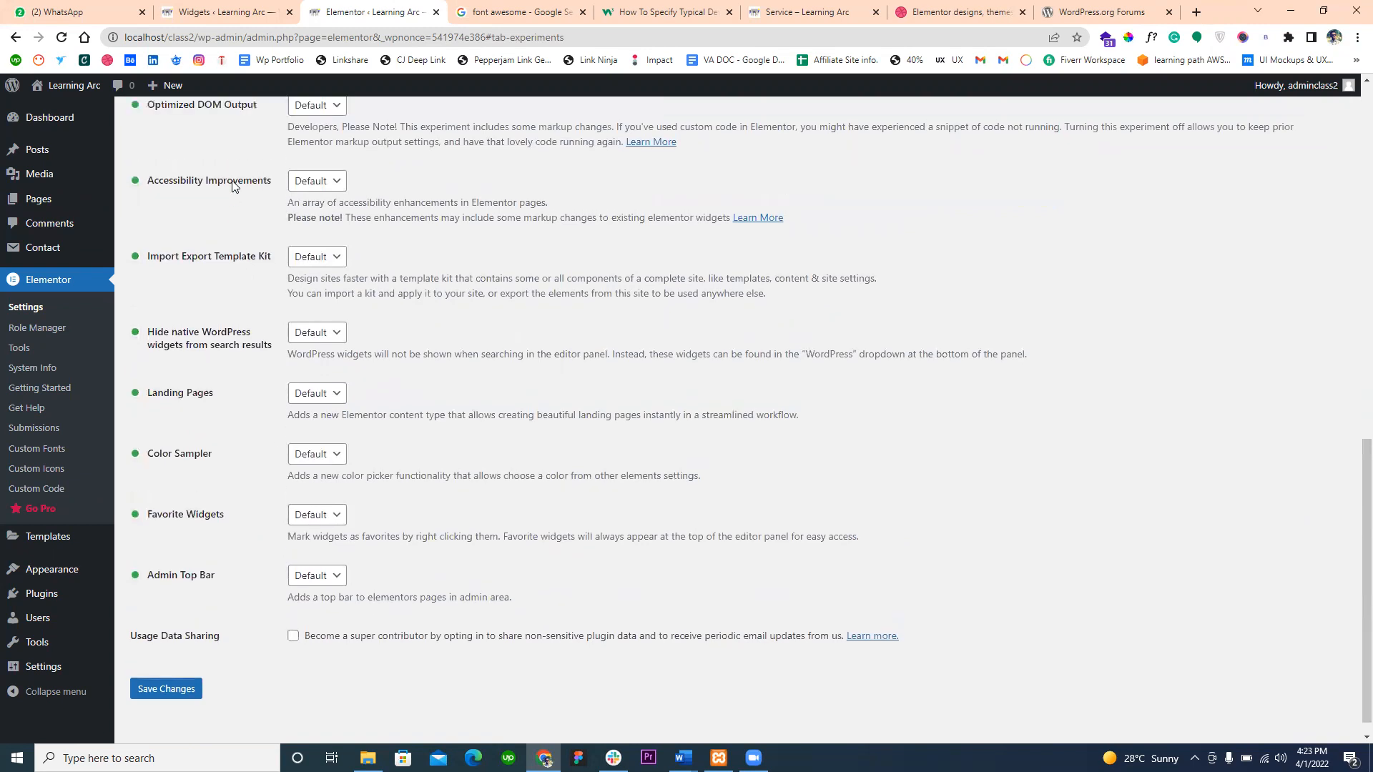
click(298, 253)
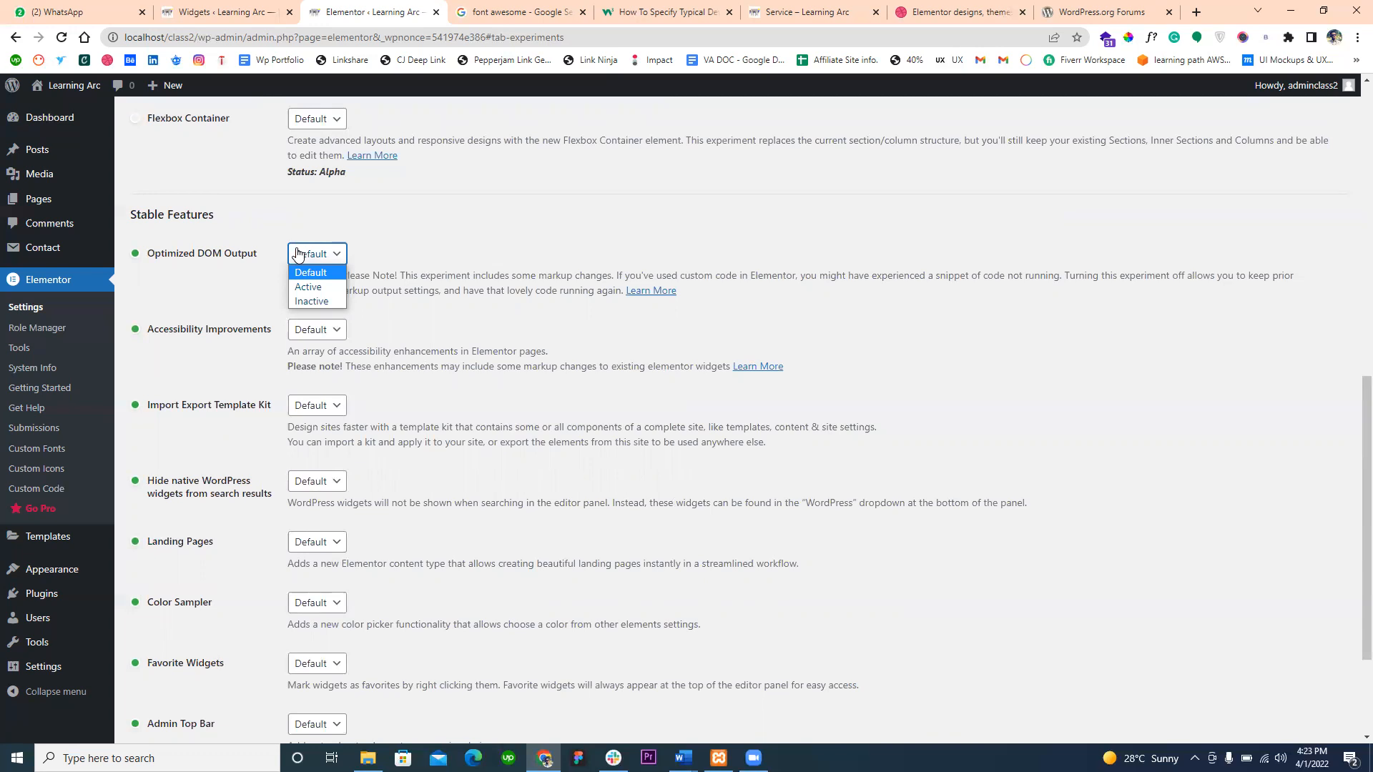
click(258, 284)
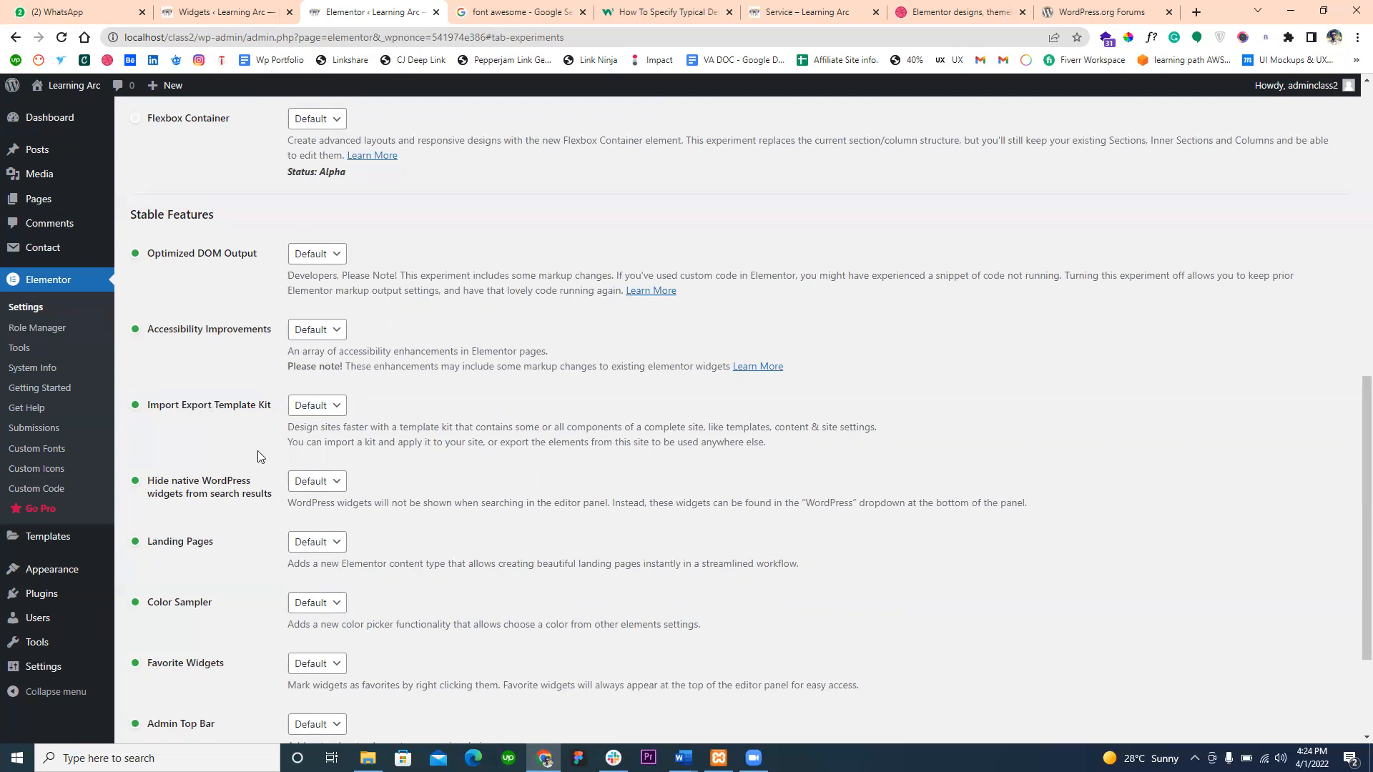
scroll(237, 509, down, 2)
scroll(238, 510, down, 1)
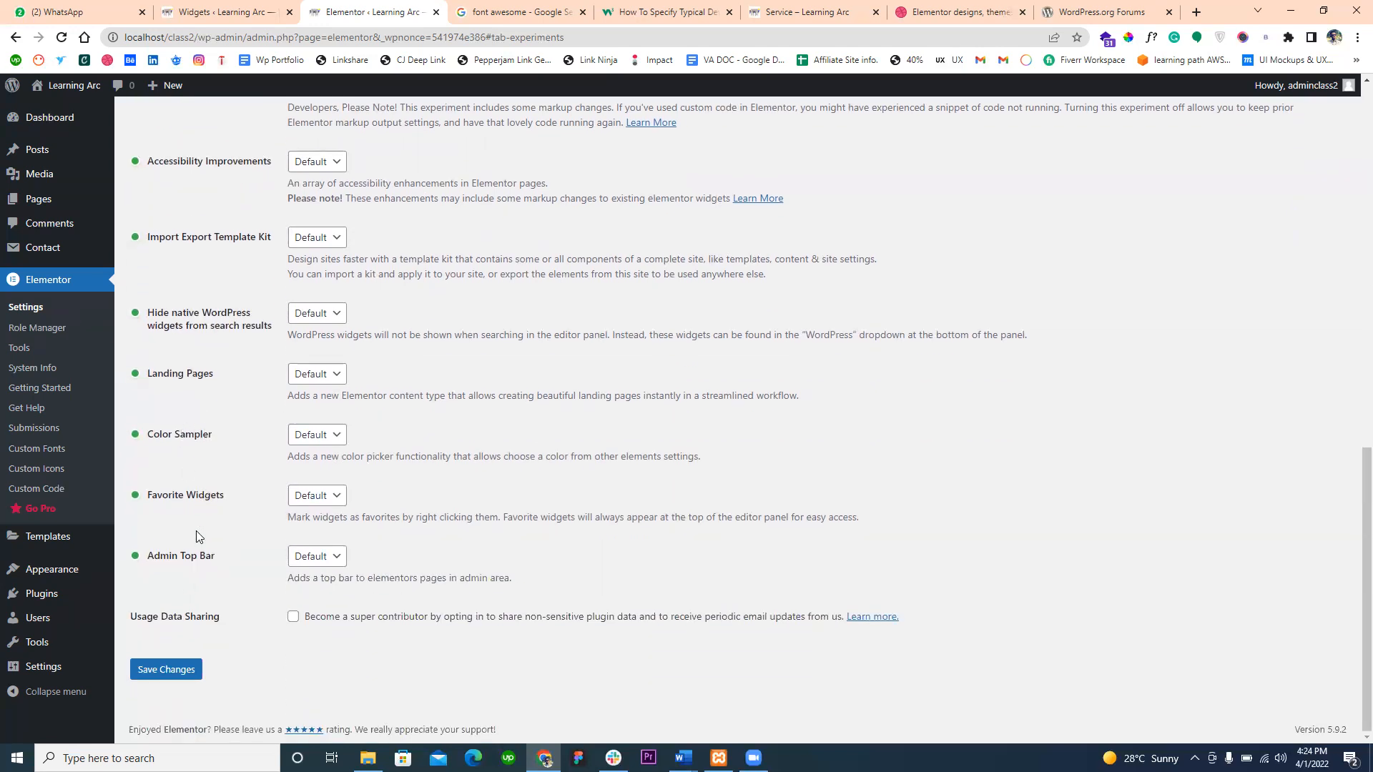
click(302, 557)
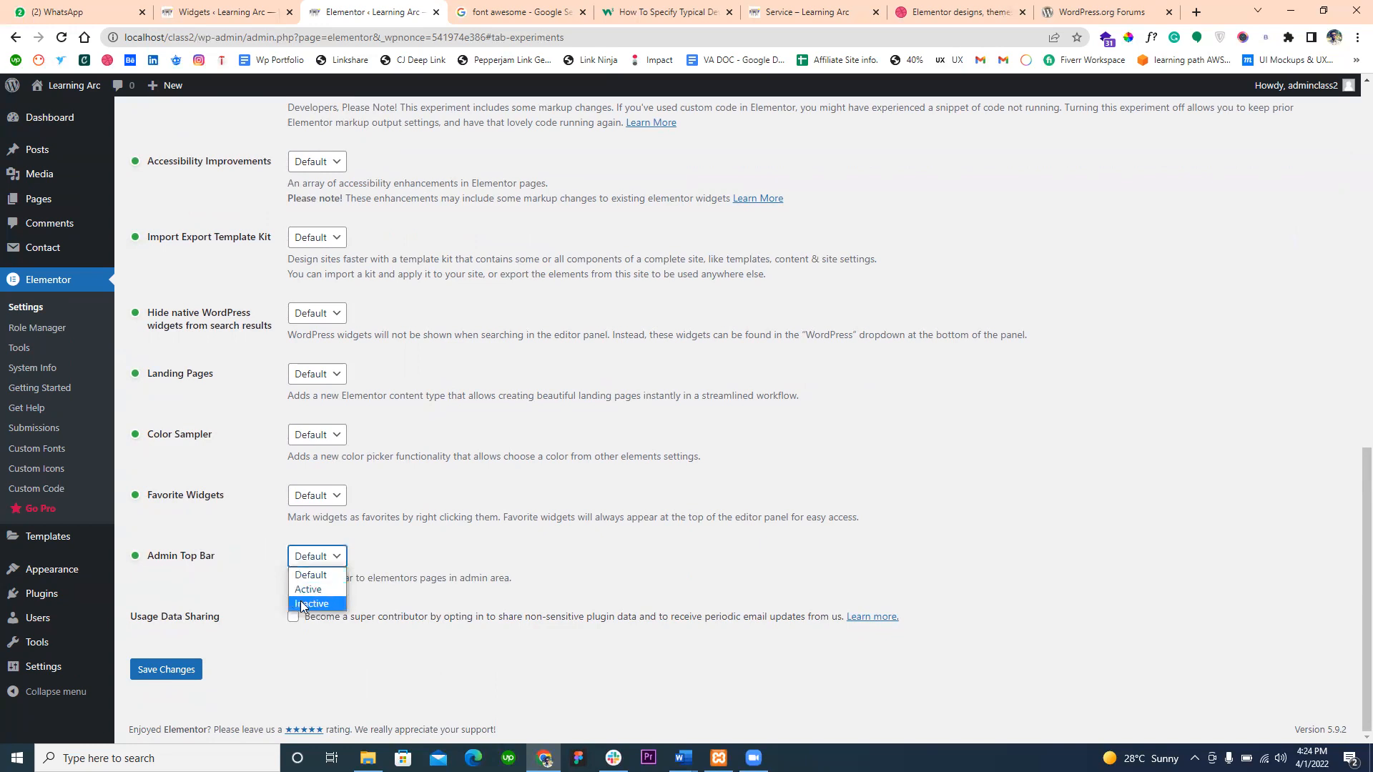
- Show the Edit with Elementor options on the Service page preview, and return to the beginning of Elementor's Experiments settings
click(214, 11)
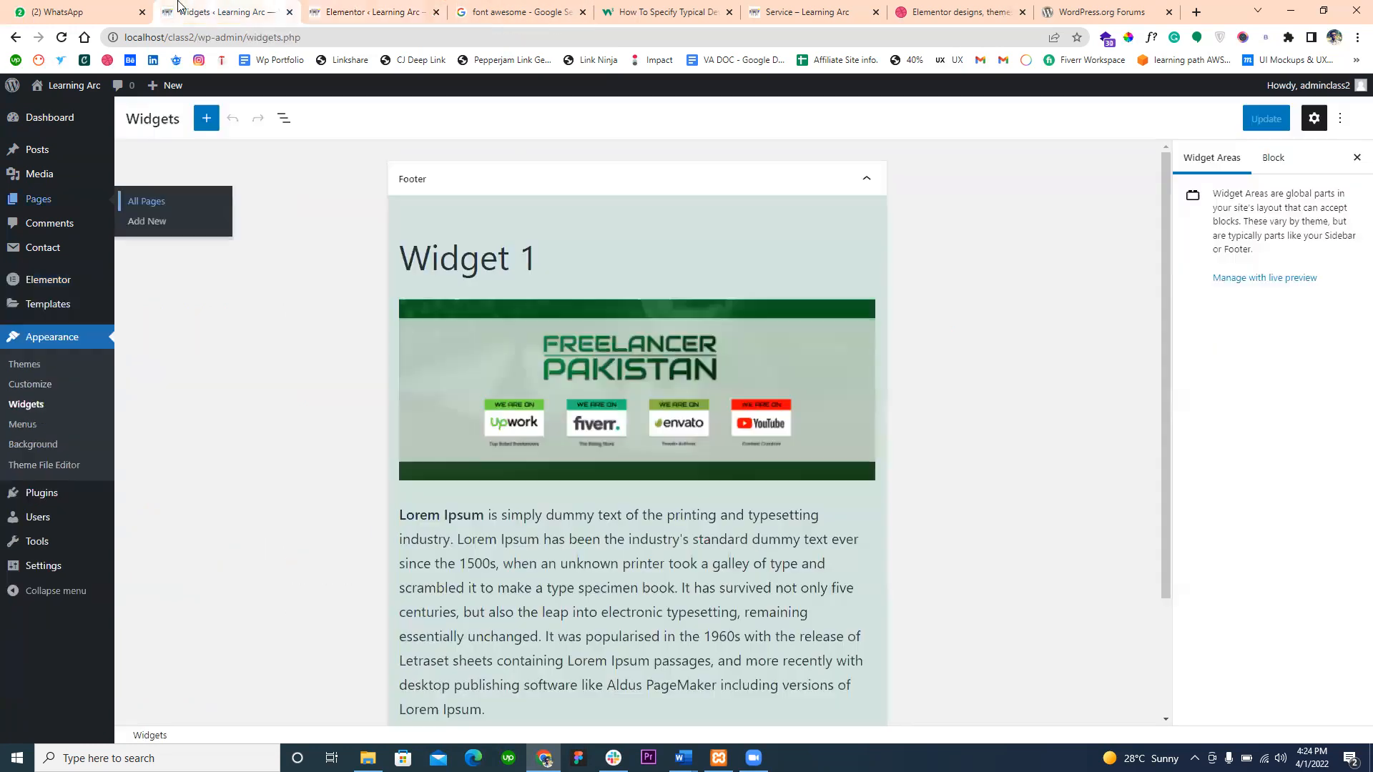
click(630, 10)
click(801, 11)
mouse_move(377, 86)
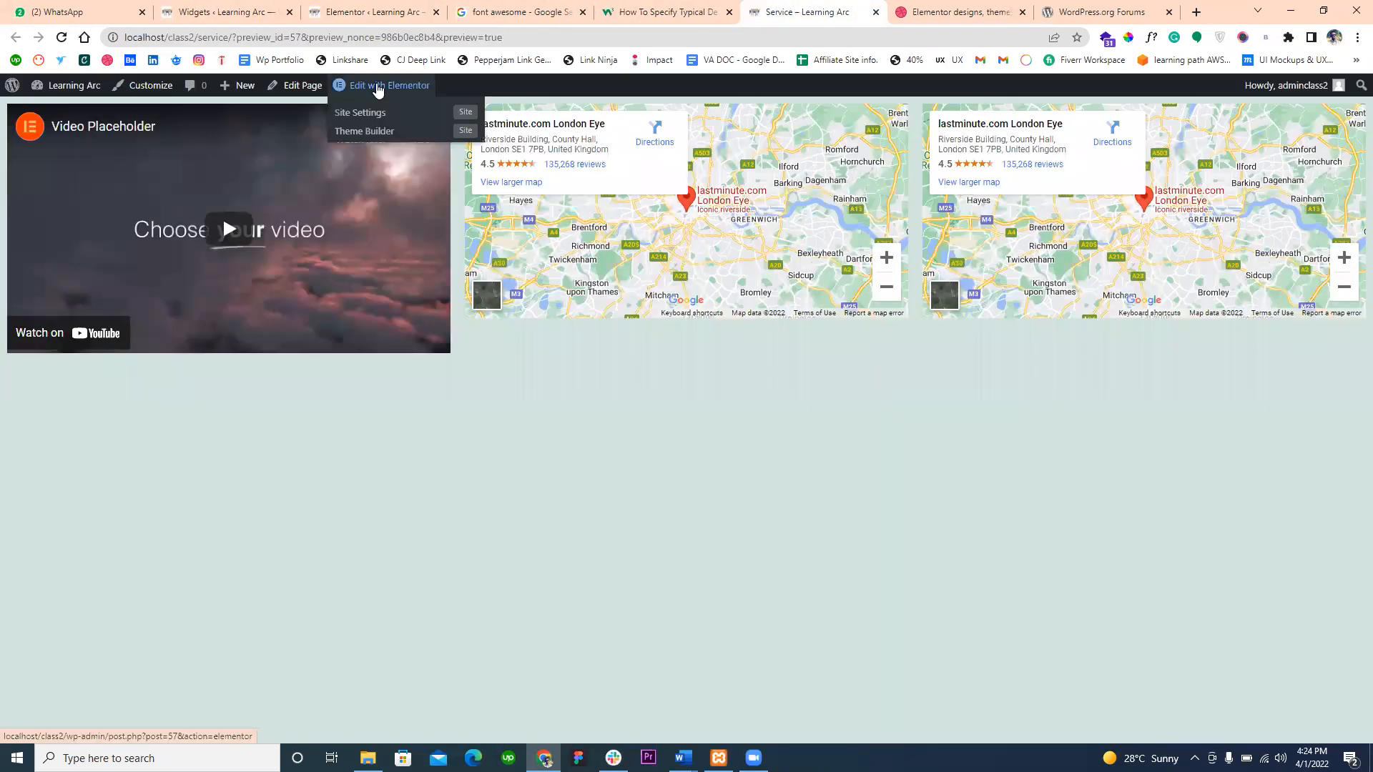
click(249, 9)
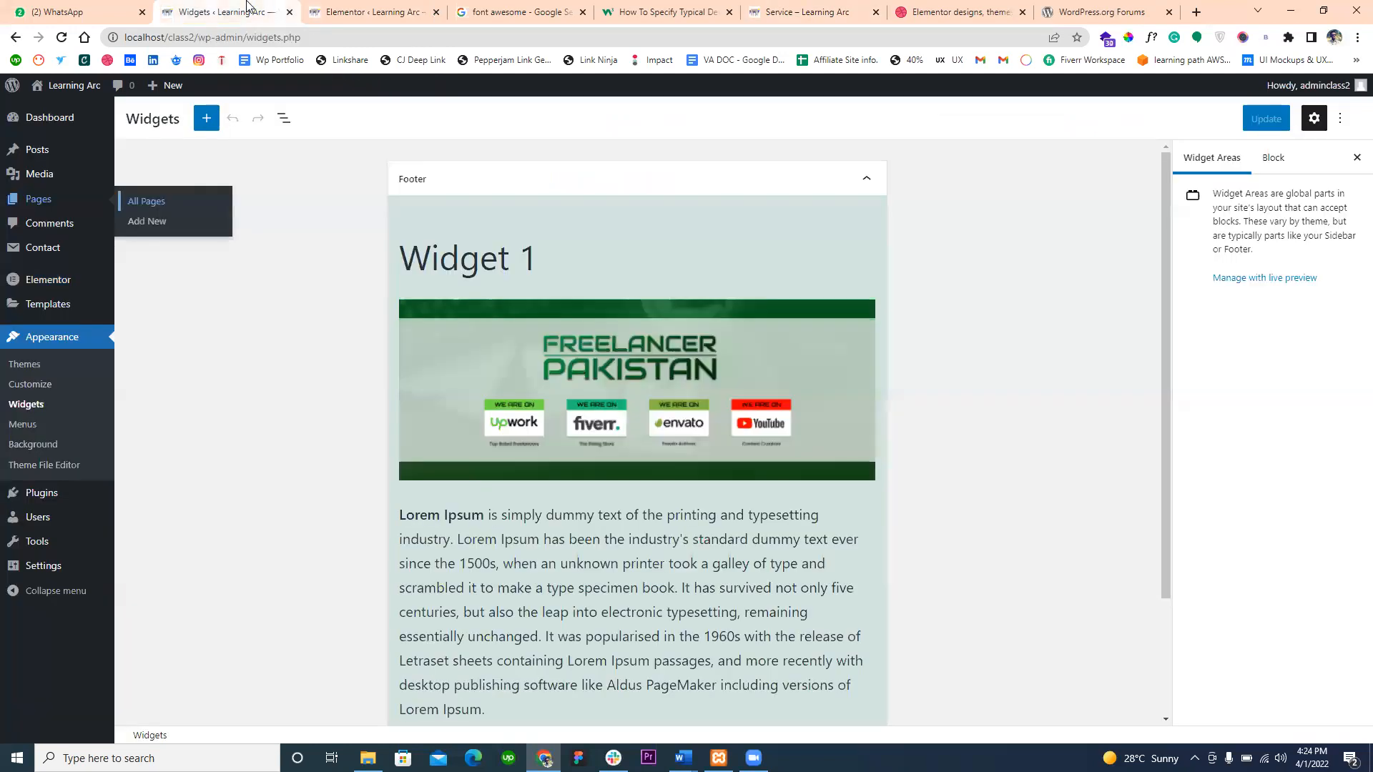
click(332, 5)
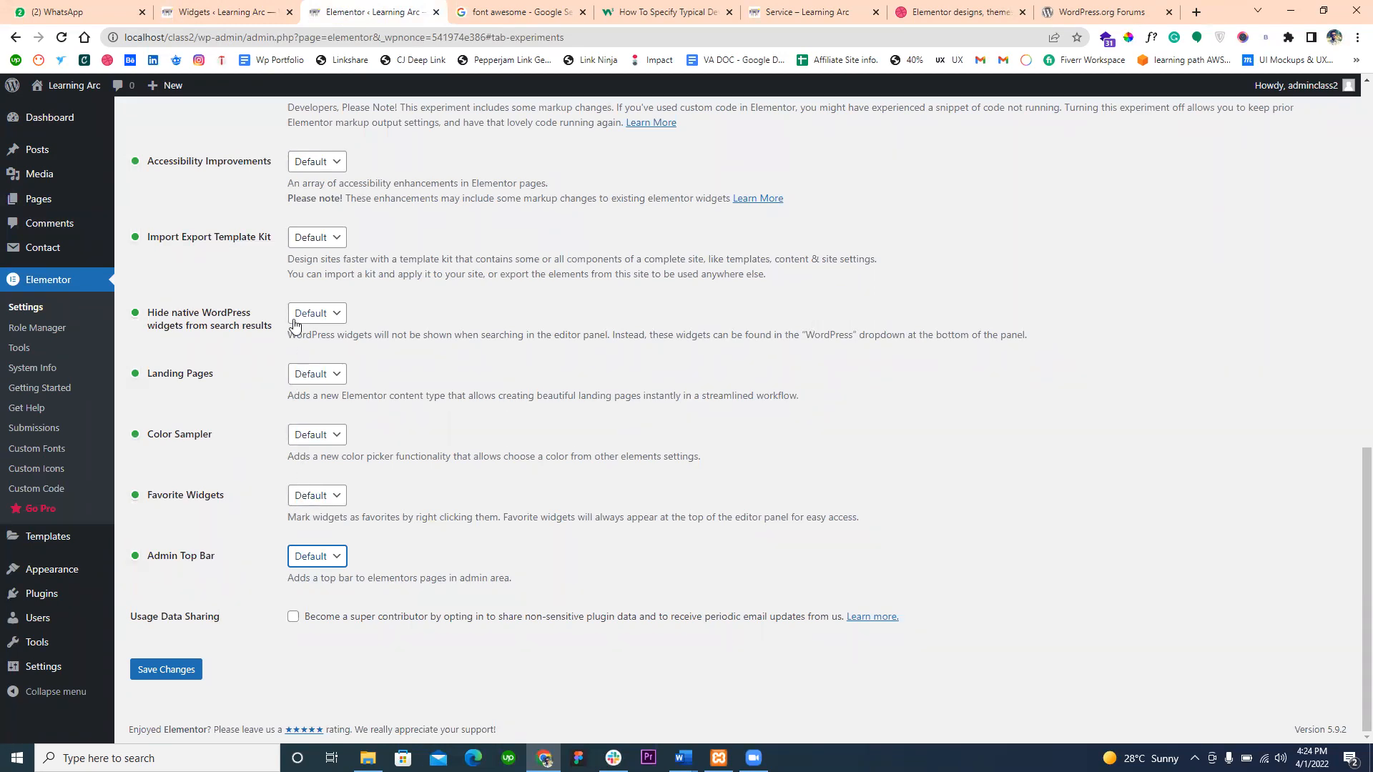
scroll(299, 363, up, 10)
scroll(293, 326, up, 3)
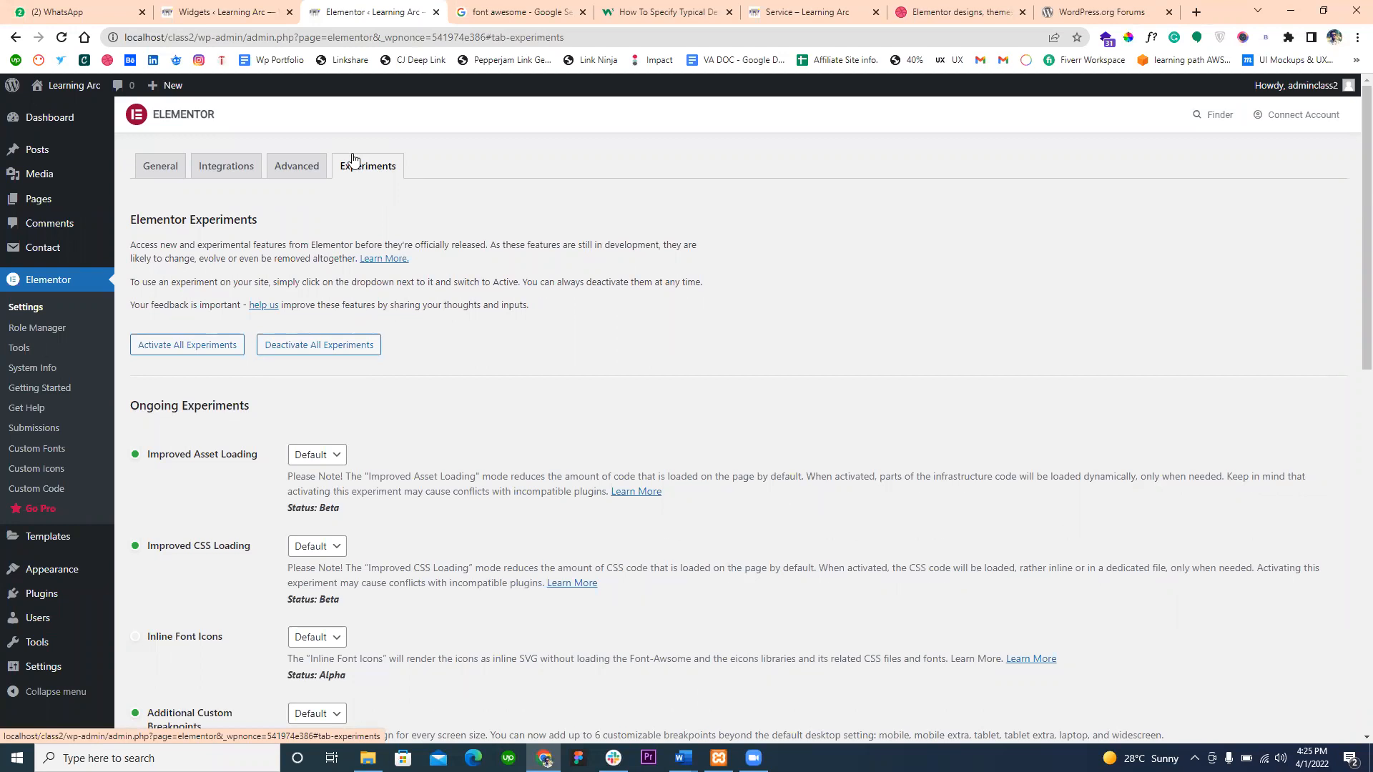
- Open Elementor's Role Manager and expand the Editor role
click(22, 328)
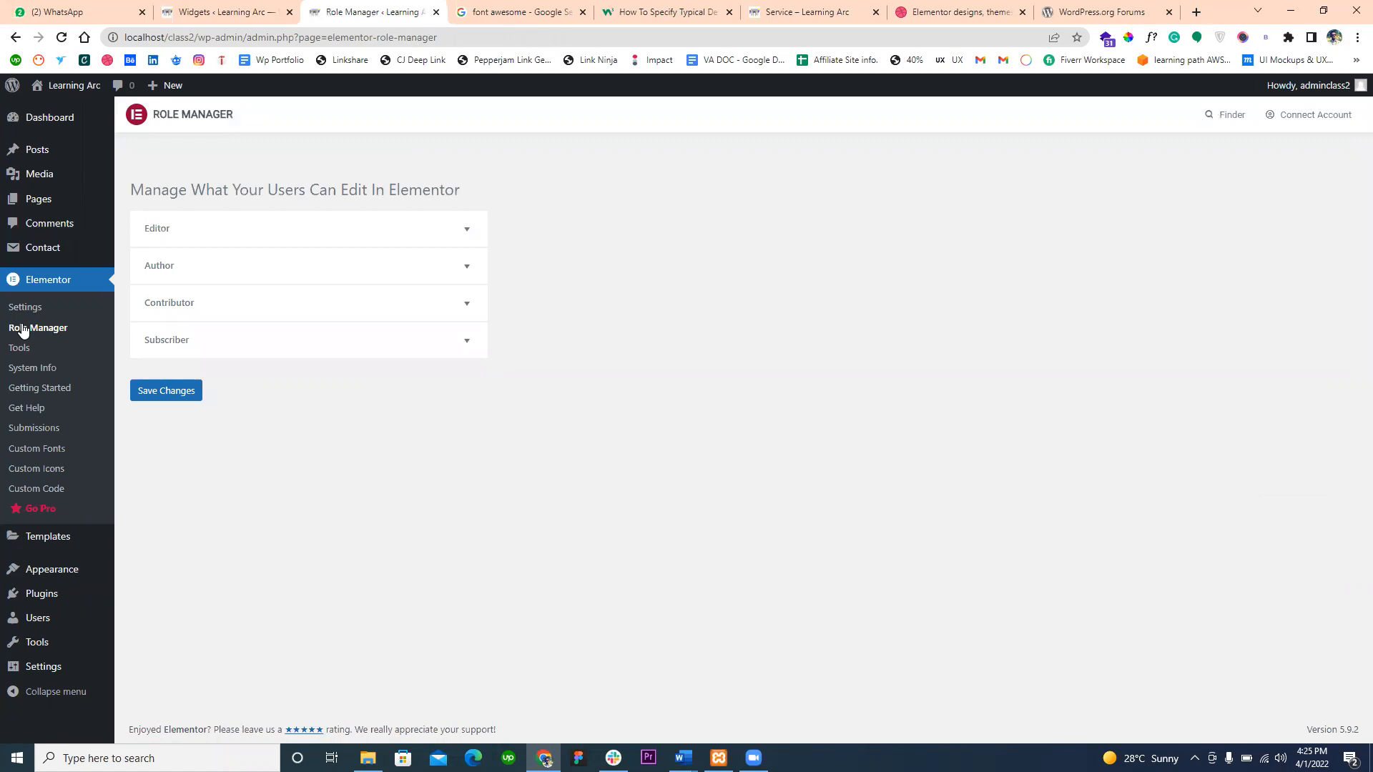
click(210, 233)
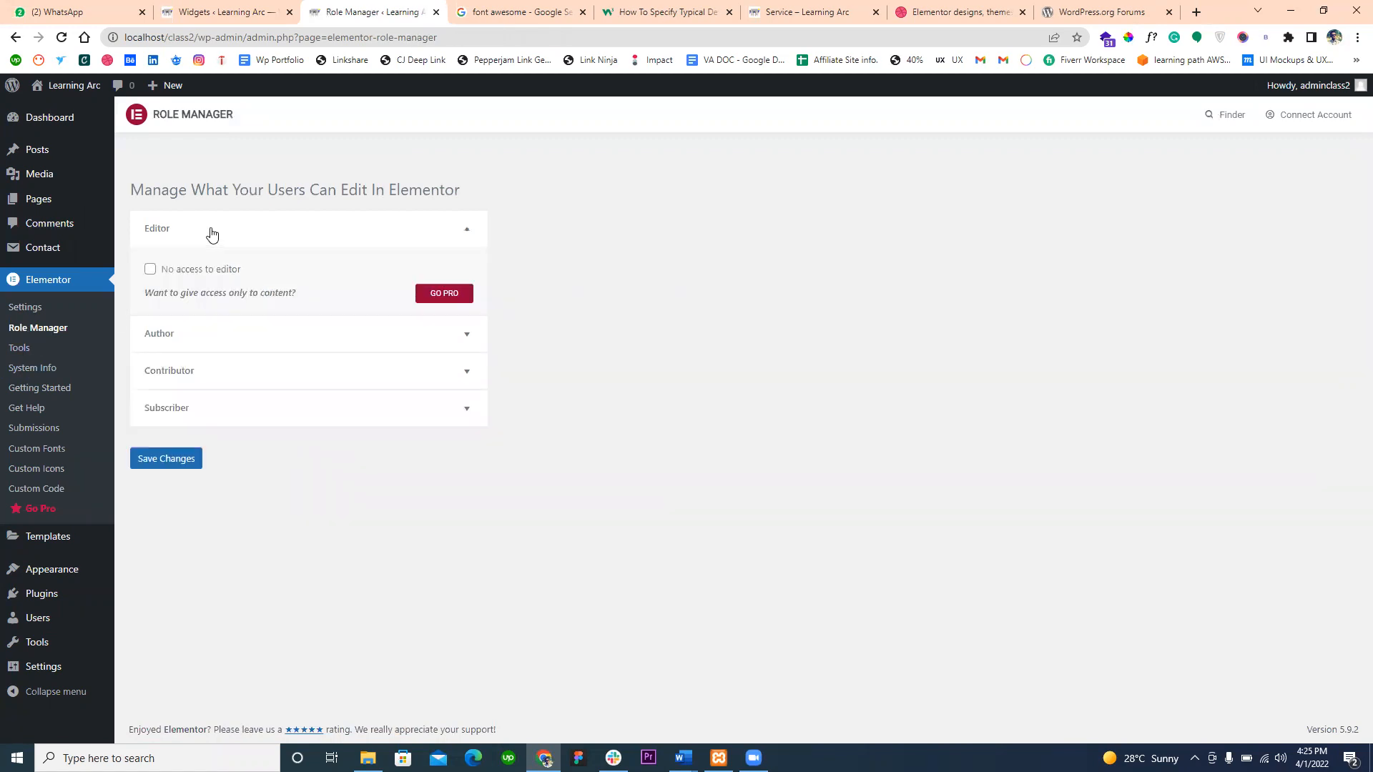
- Enable No access to editor for the Editor role, highlight its label, and disable the option again
click(177, 276)
double_click(177, 276)
click(223, 241)
click(223, 241)
click(151, 269)
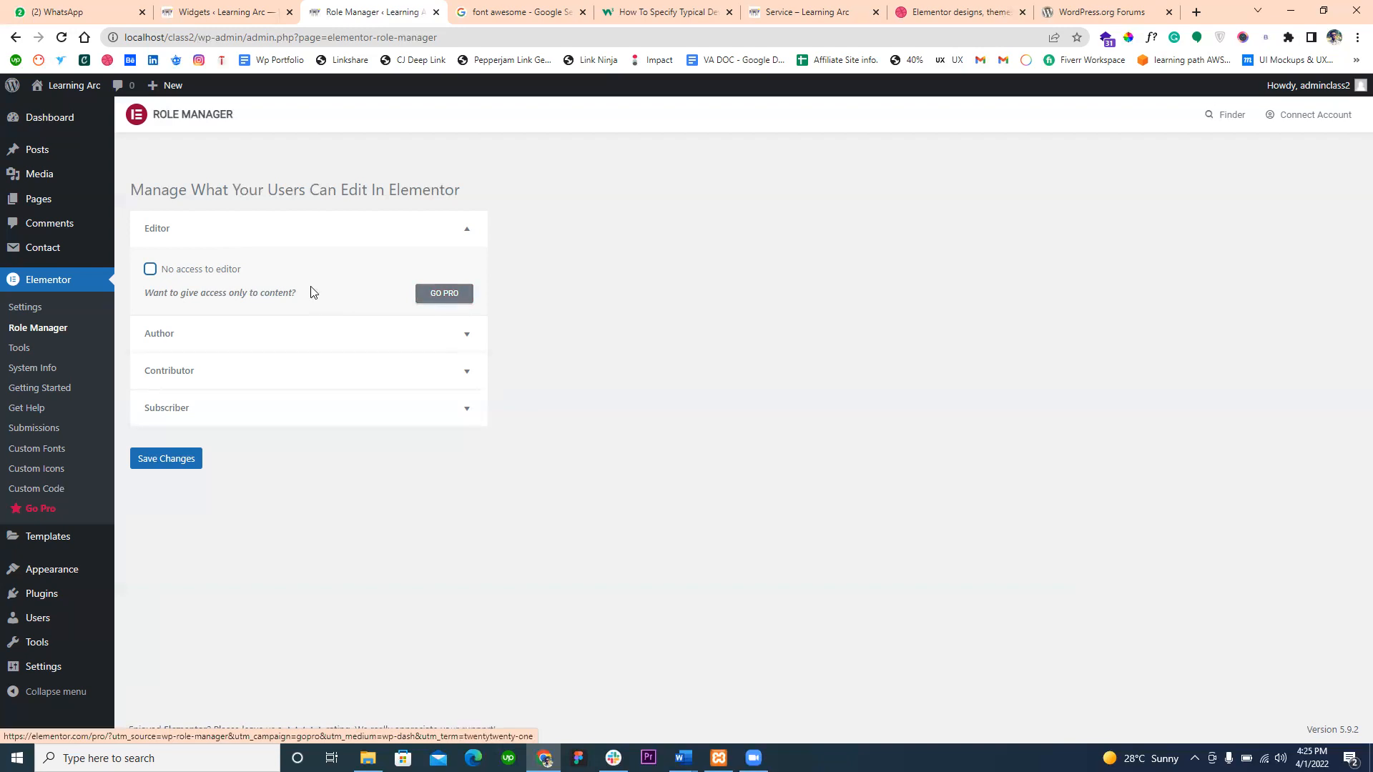
- Expand the Author, Contributor and Subscriber roles to show their editor access options
click(217, 338)
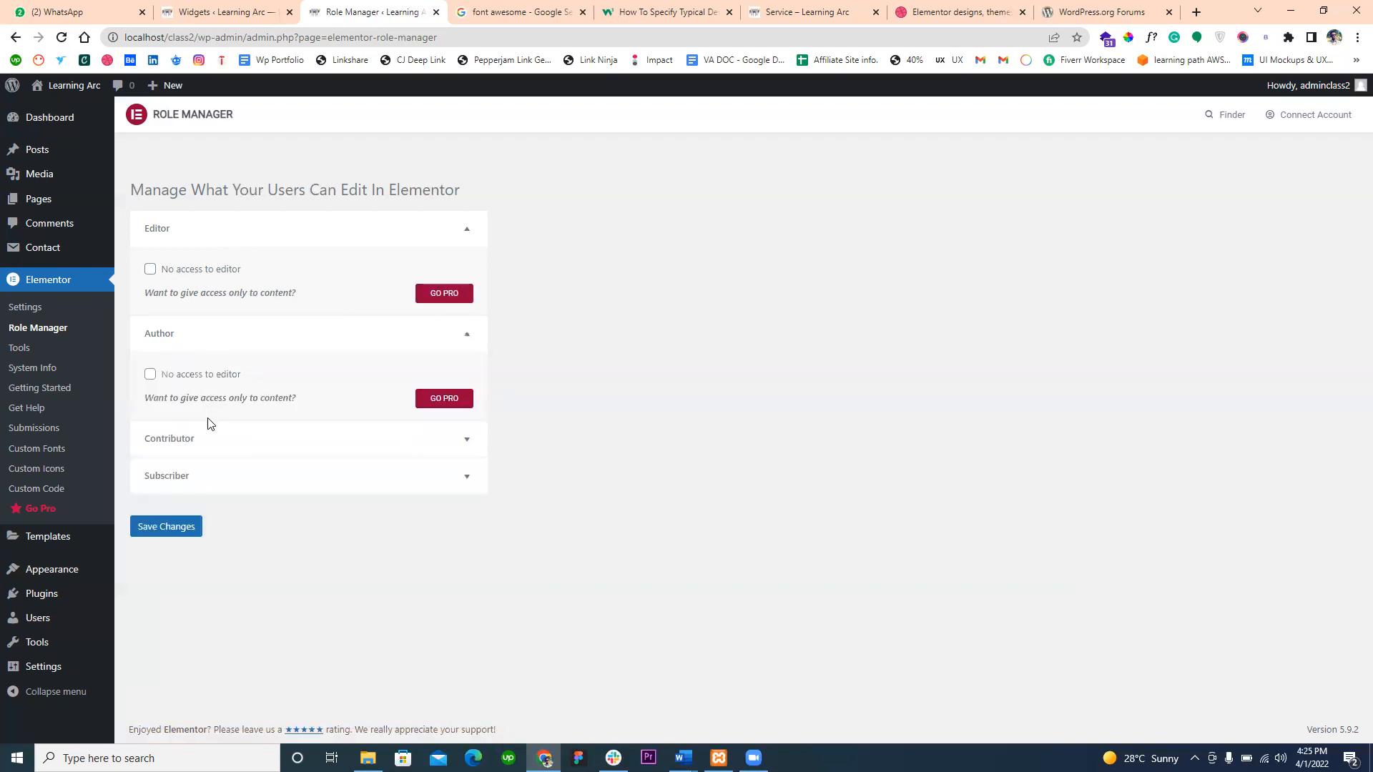
click(205, 443)
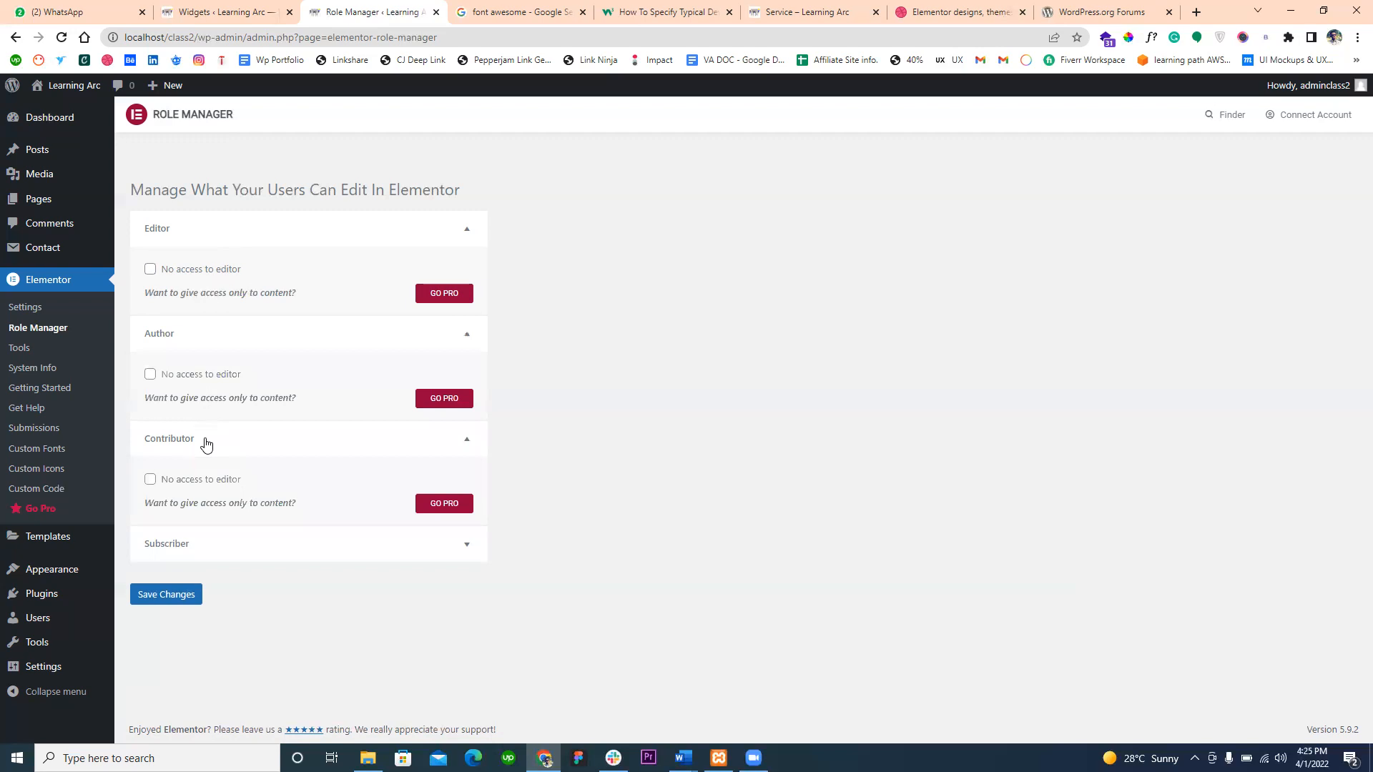
click(201, 547)
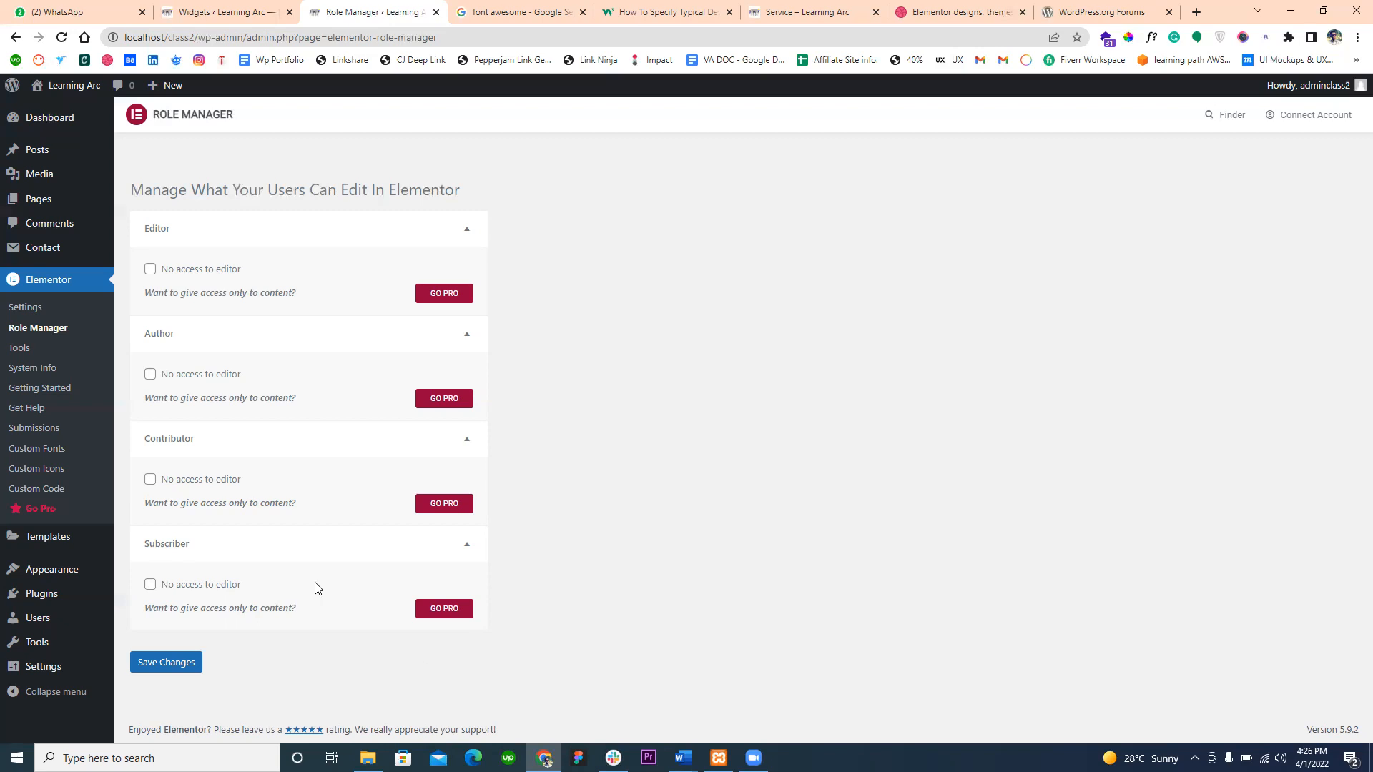
- Open Elementor's Tools page, and load the Service page in the Elementor editor
click(18, 348)
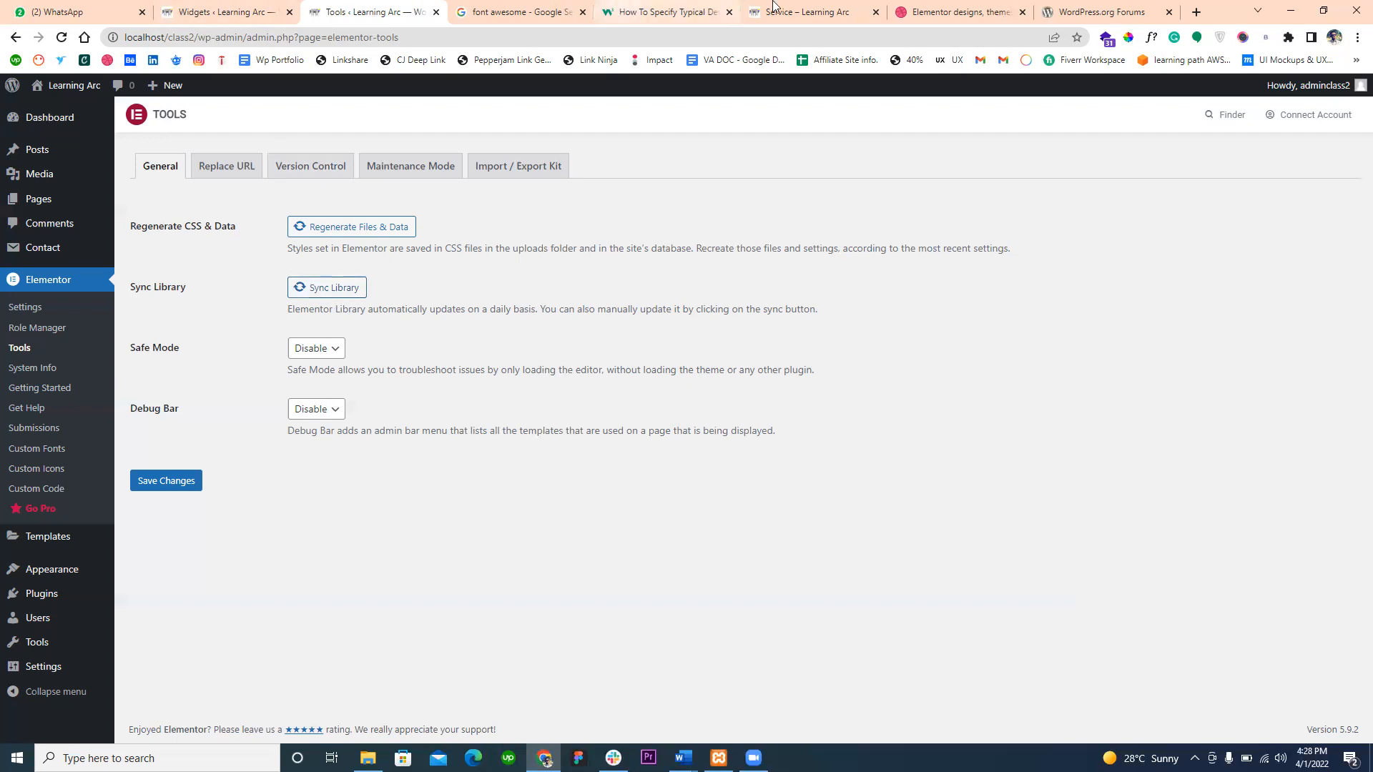
click(799, 7)
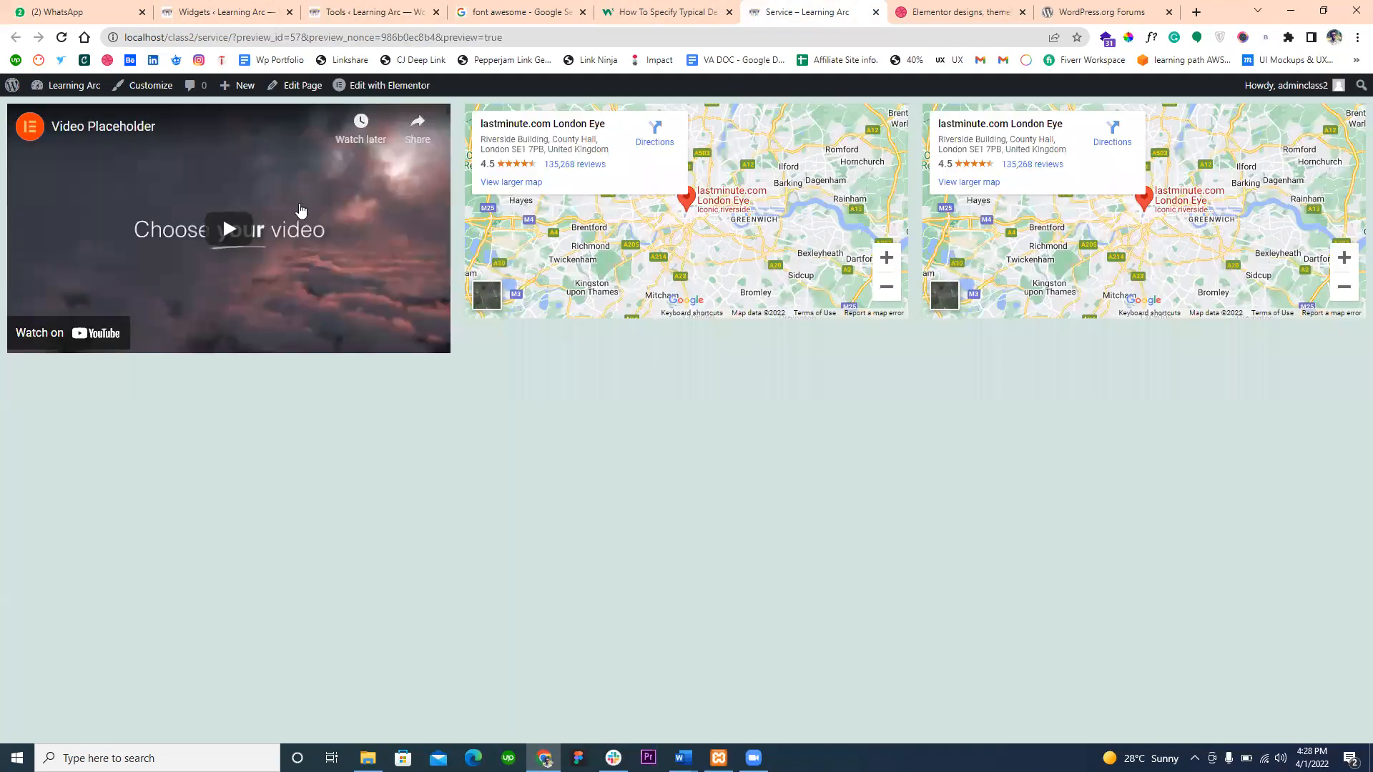
click(373, 87)
click(399, 10)
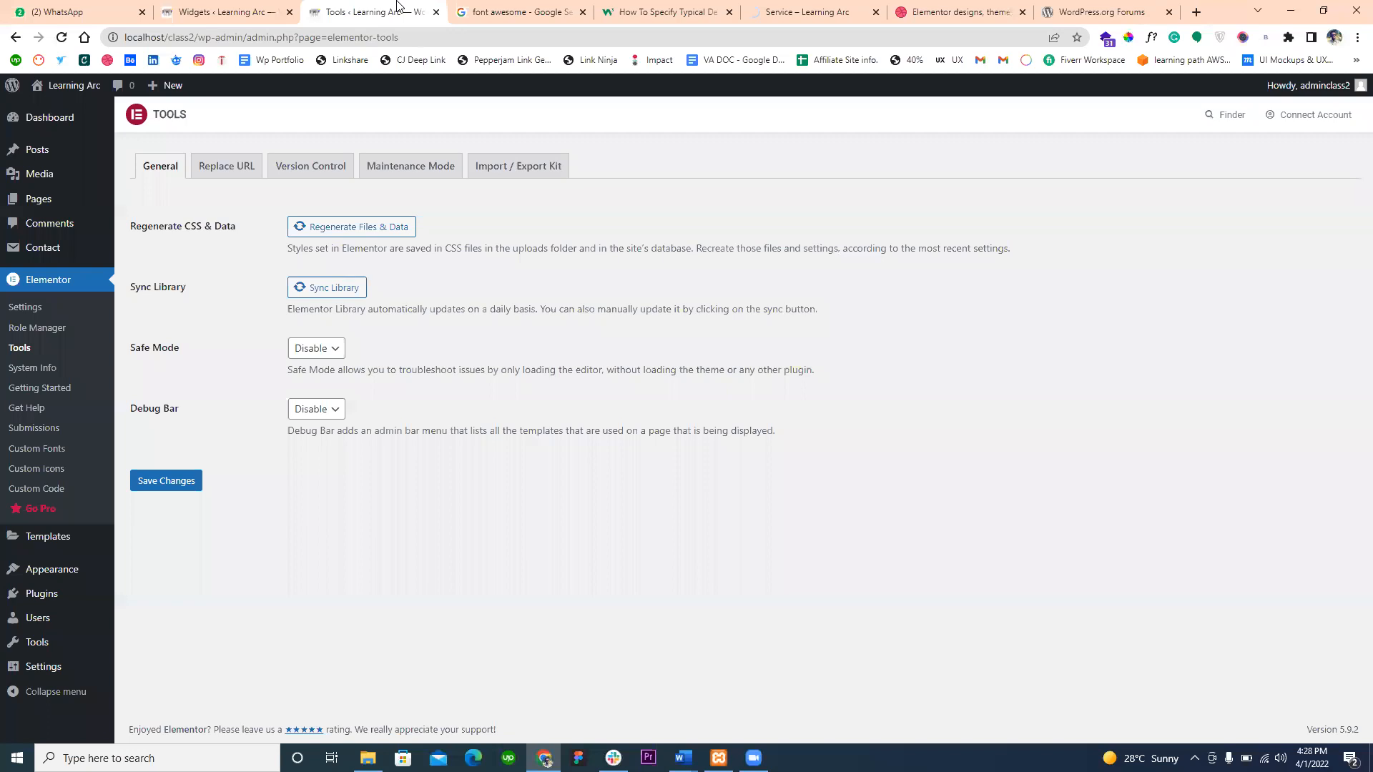
click(775, 7)
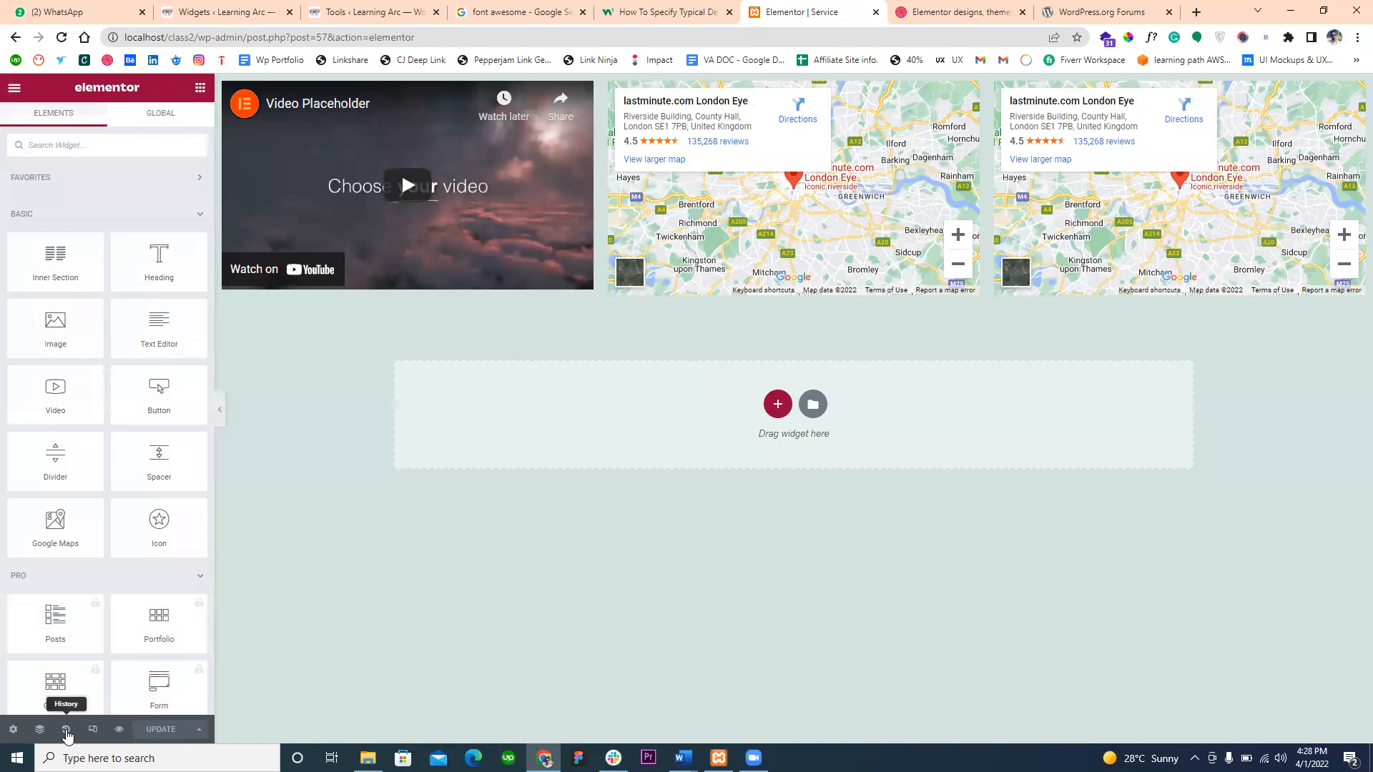
- Show the Safe Mode choices in Elementor Tools, and view the Service page's editing history and revisions
click(355, 6)
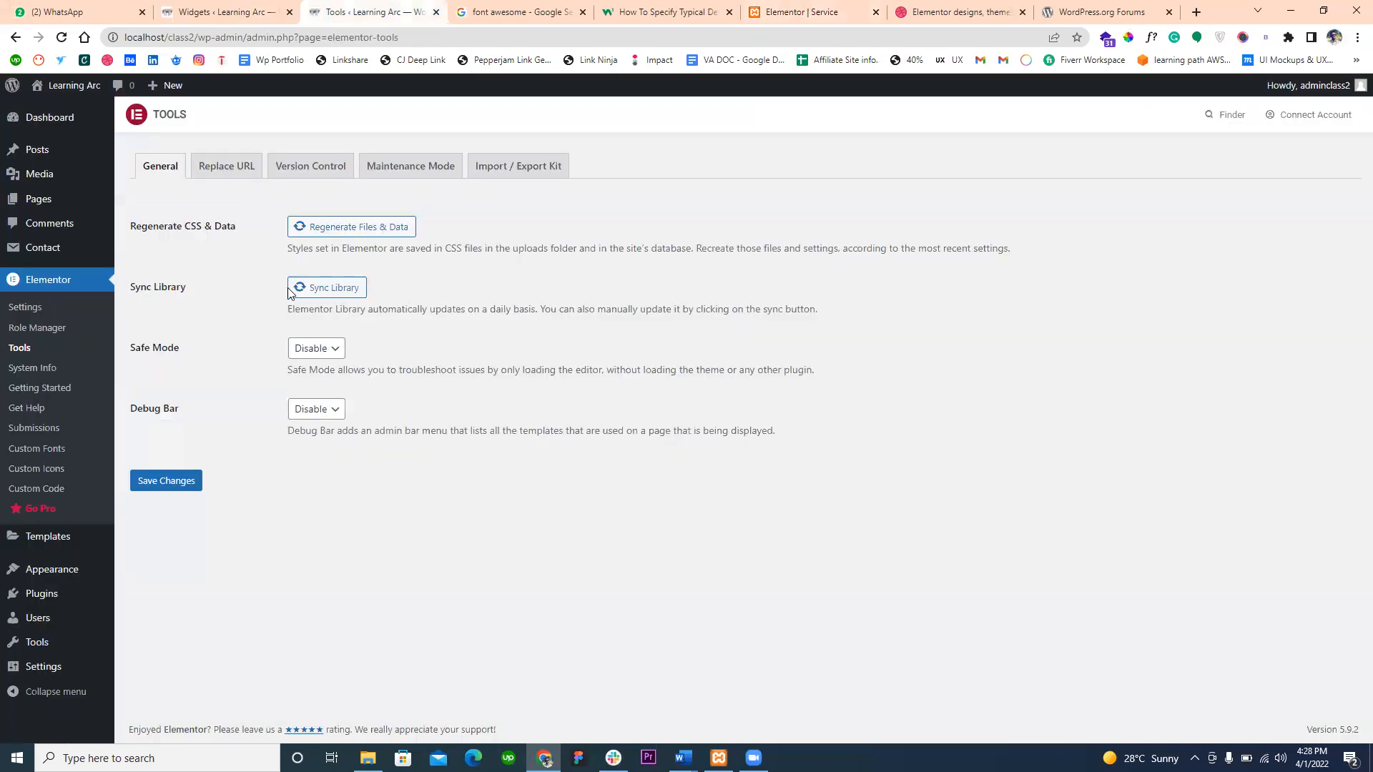
click(304, 351)
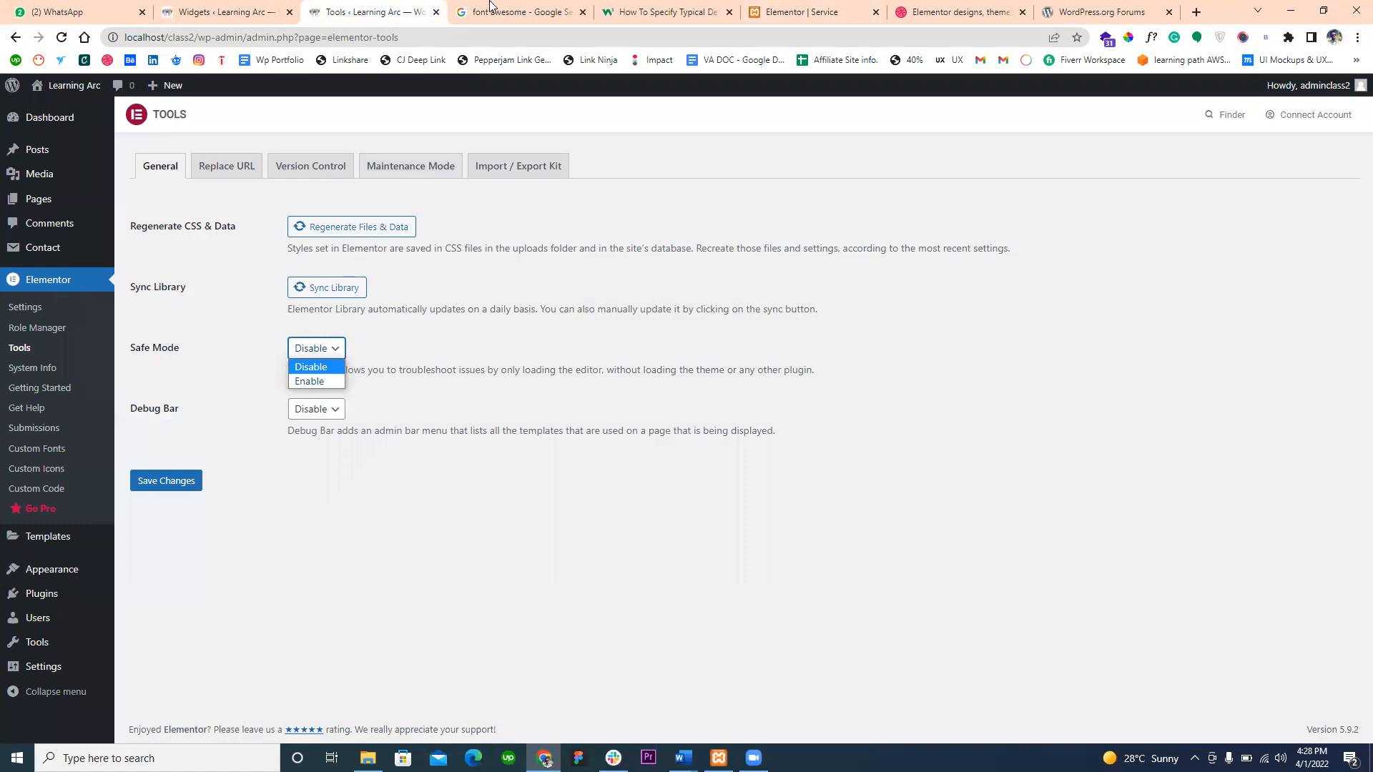
click(805, 14)
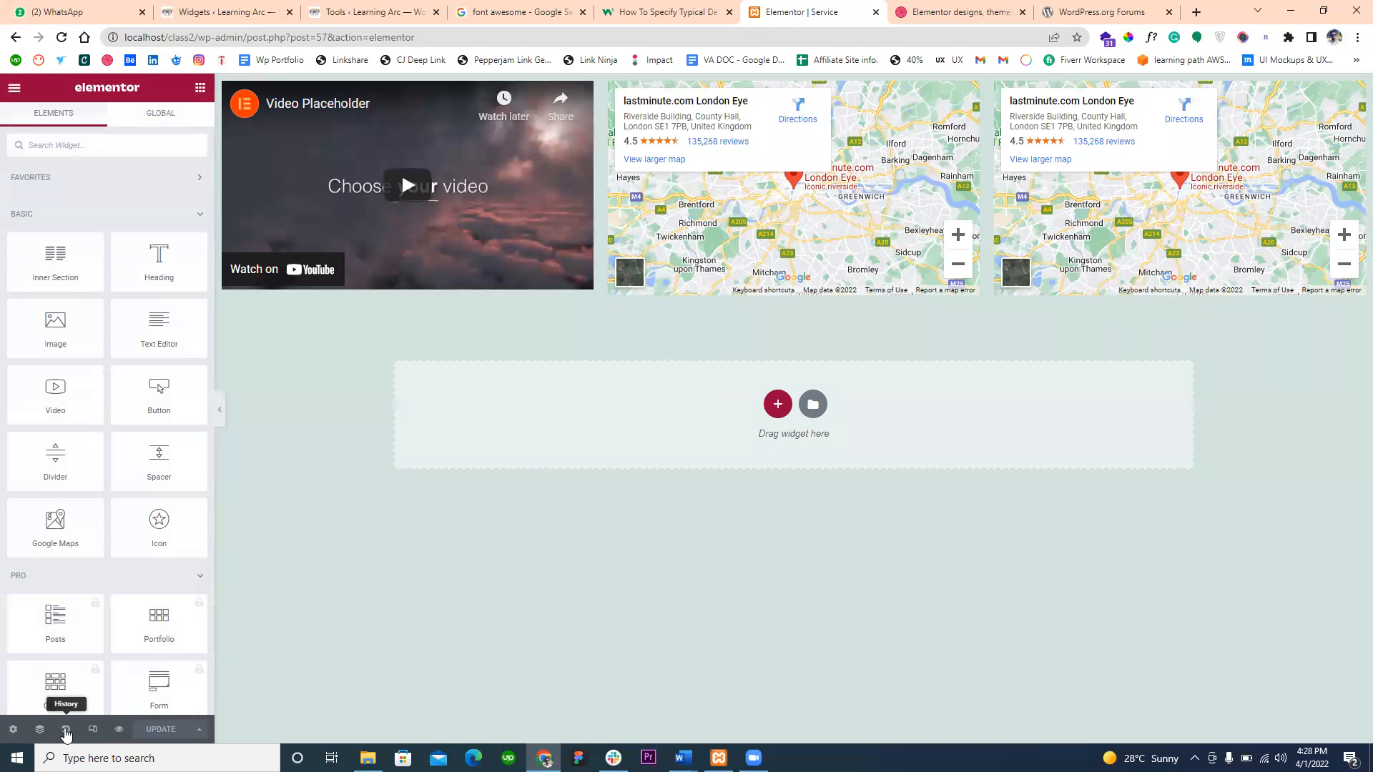
click(66, 731)
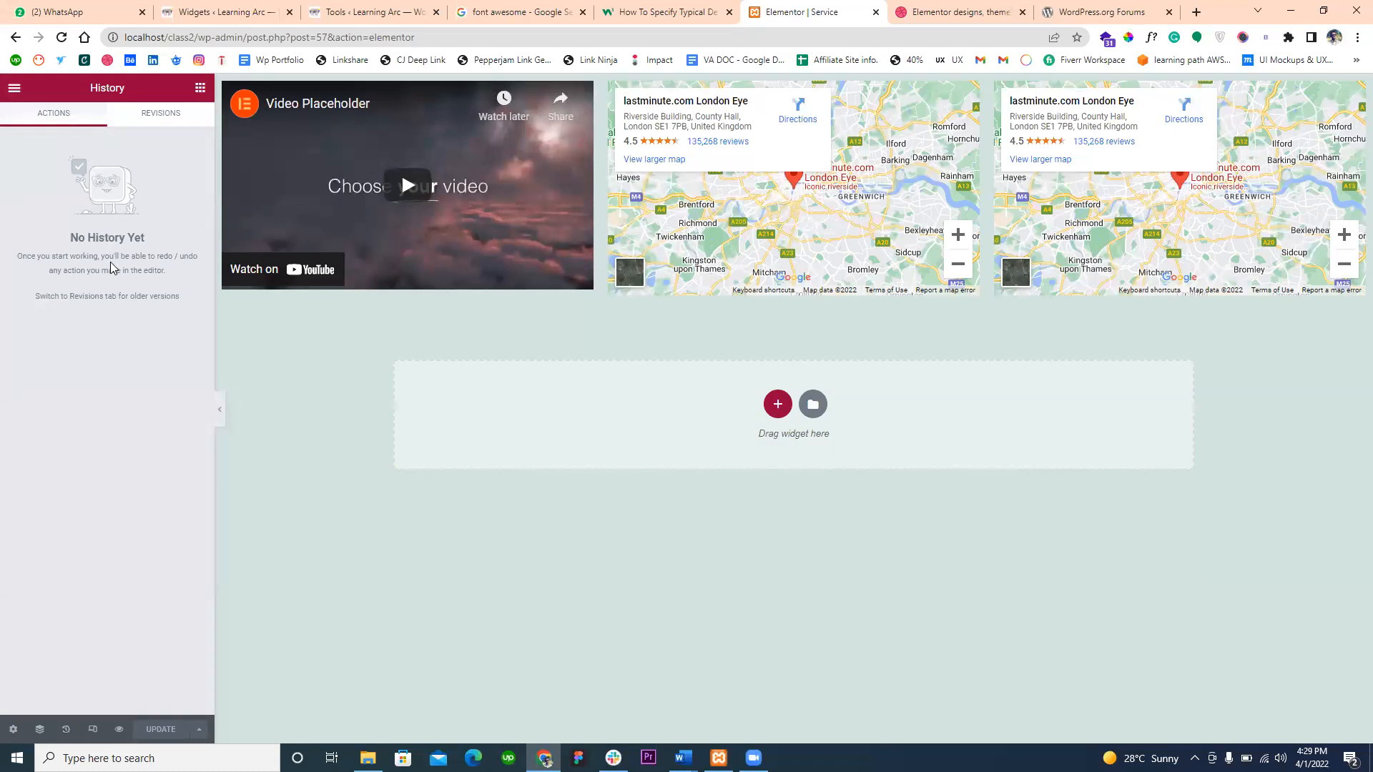
click(170, 113)
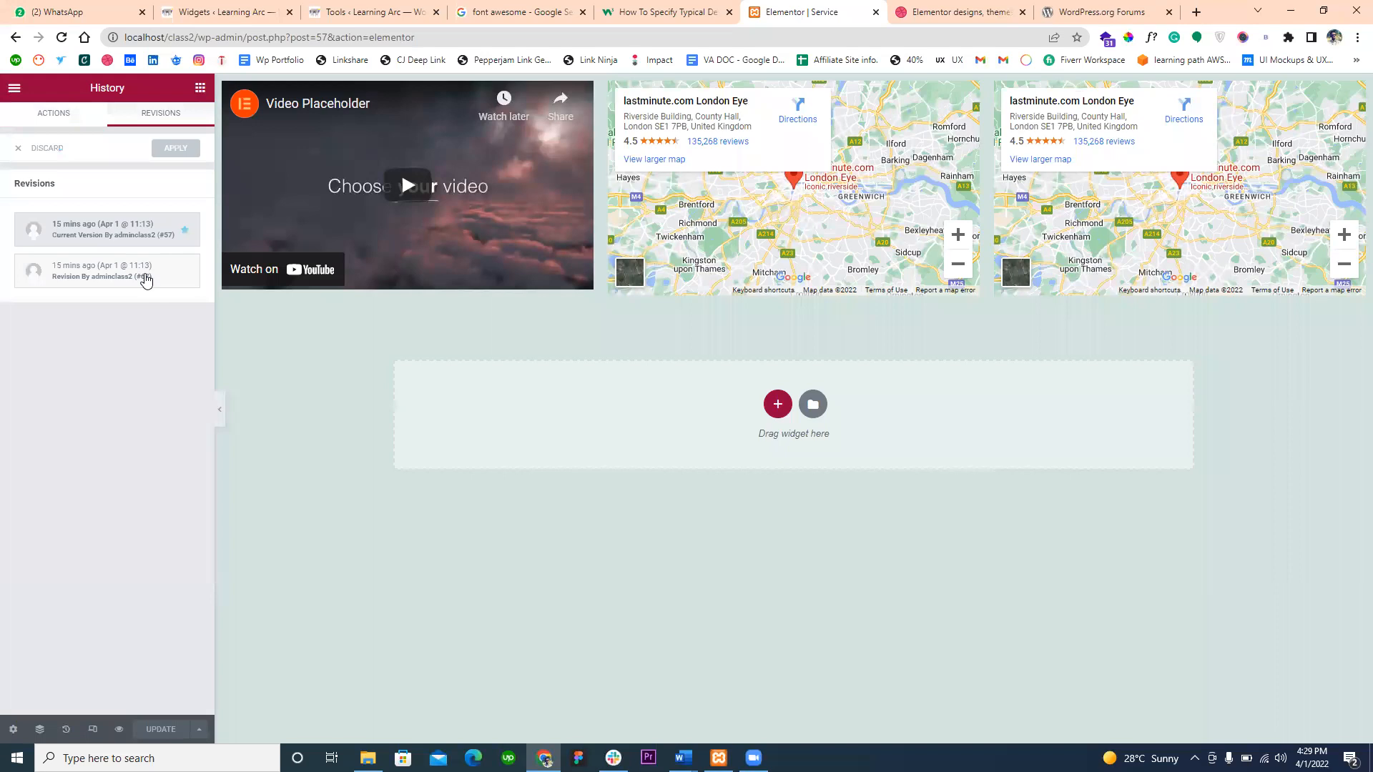
- Examine the Debug Bar choices and highlight their description in Elementor Tools, and open the Replace URL settings
click(179, 12)
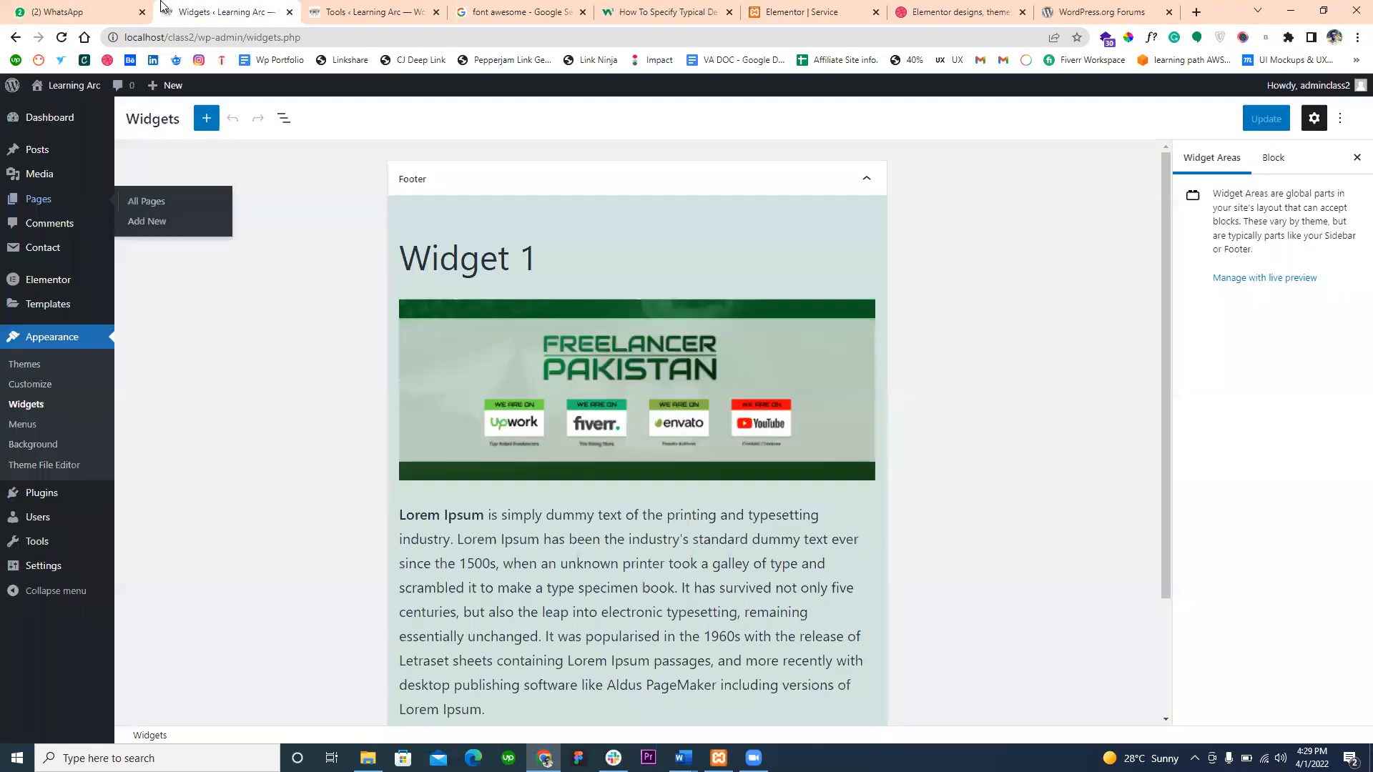
click(386, 12)
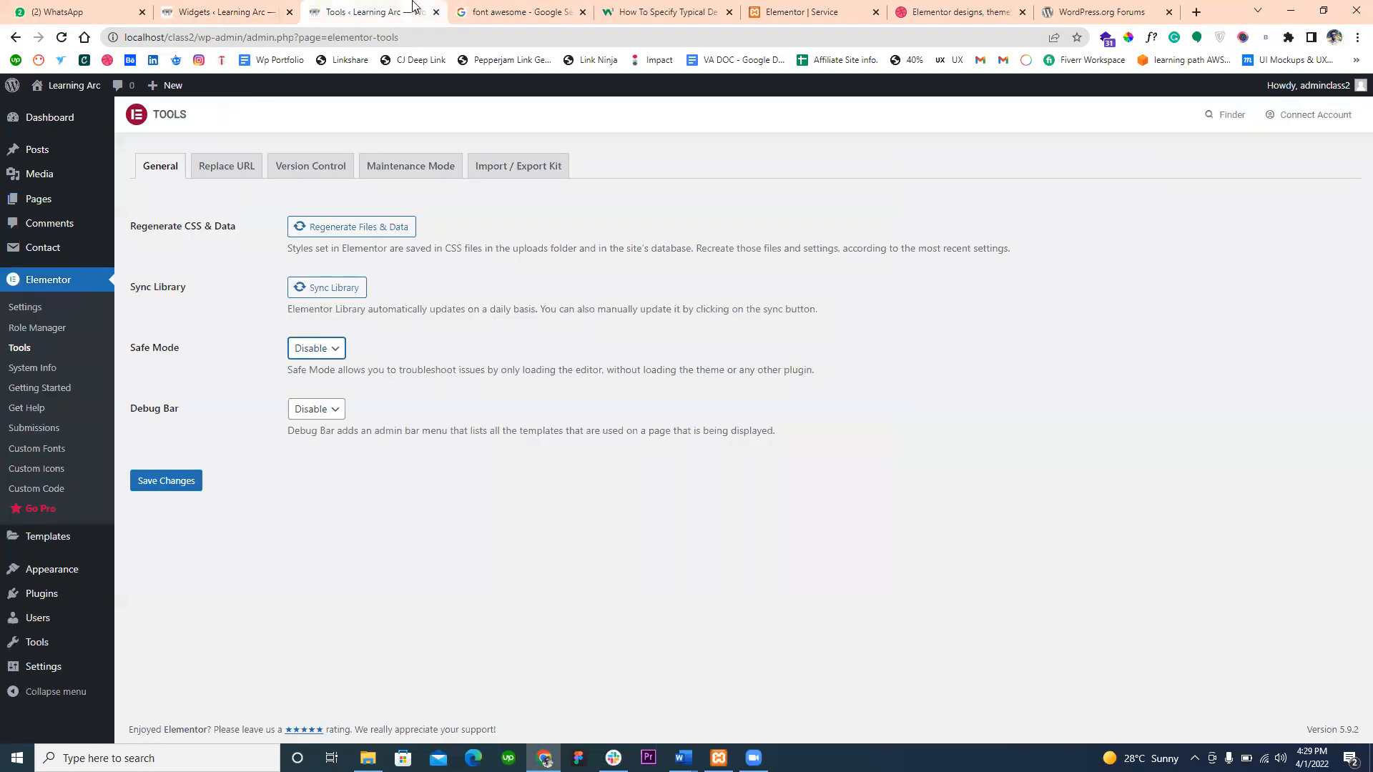
click(320, 410)
click(320, 410)
drag(313, 429, 563, 429)
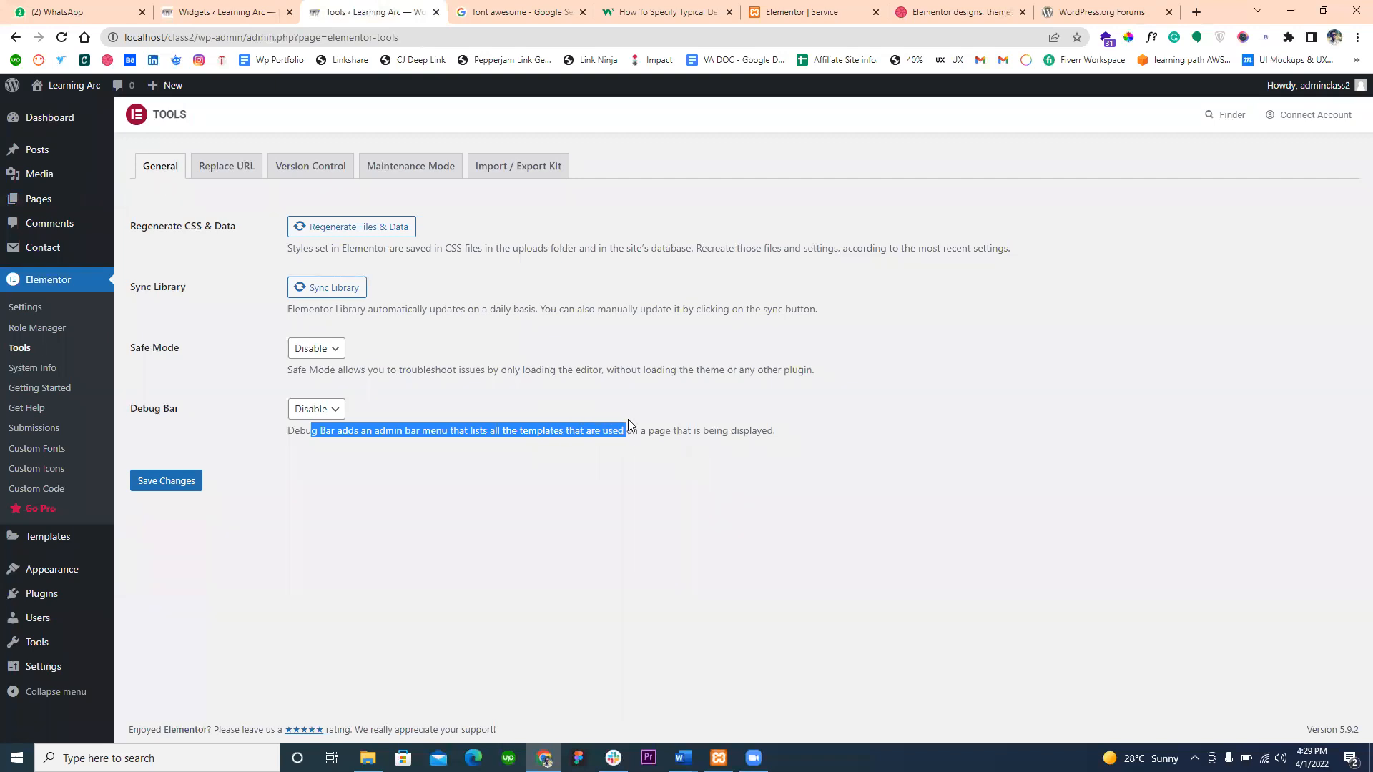
drag(751, 423, 609, 432)
click(243, 176)
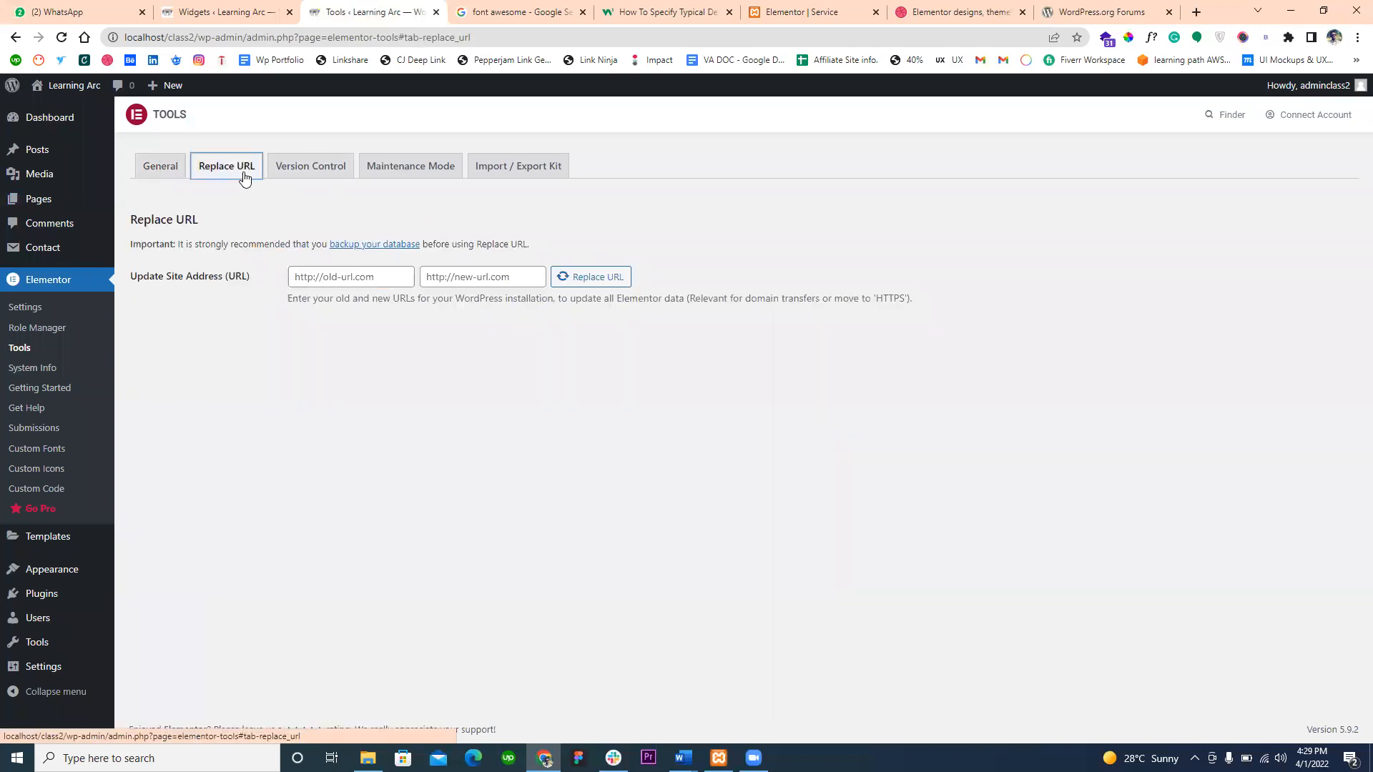